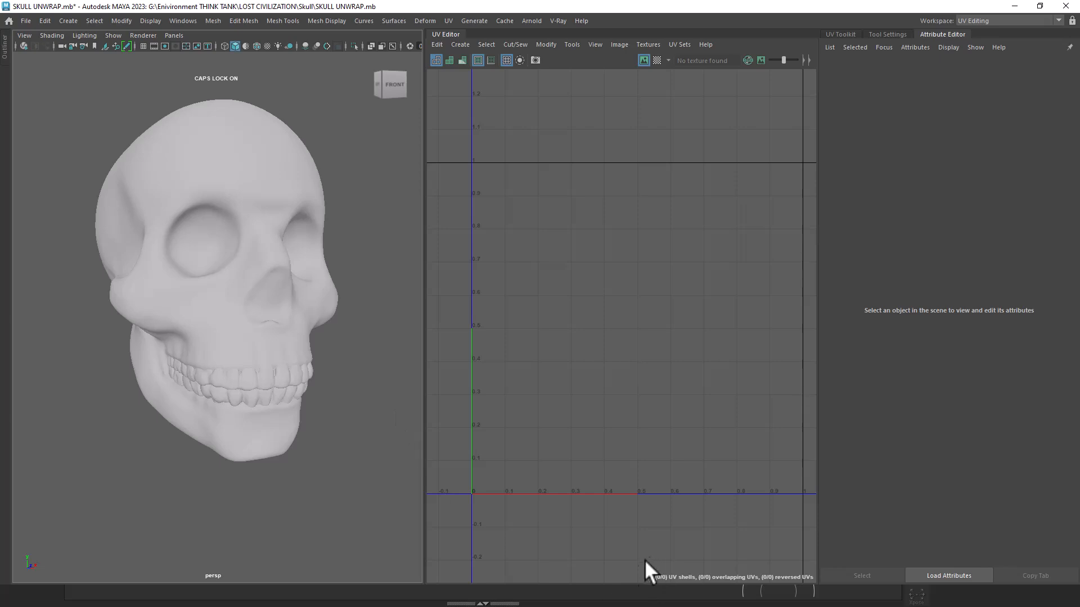
Check the carved-skull references in PureRef, return to Maya and select the skull mesh to display its UVs.
{"action": "mouse_move", "coordinate": [516, 597]}
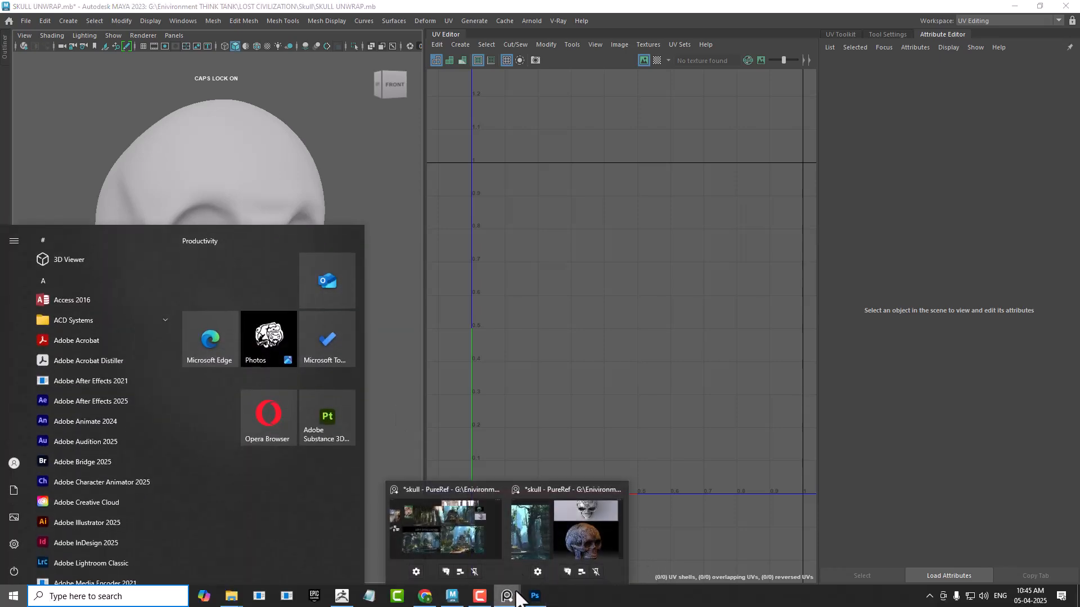
{"action": "left_click", "coordinate": [585, 546]}
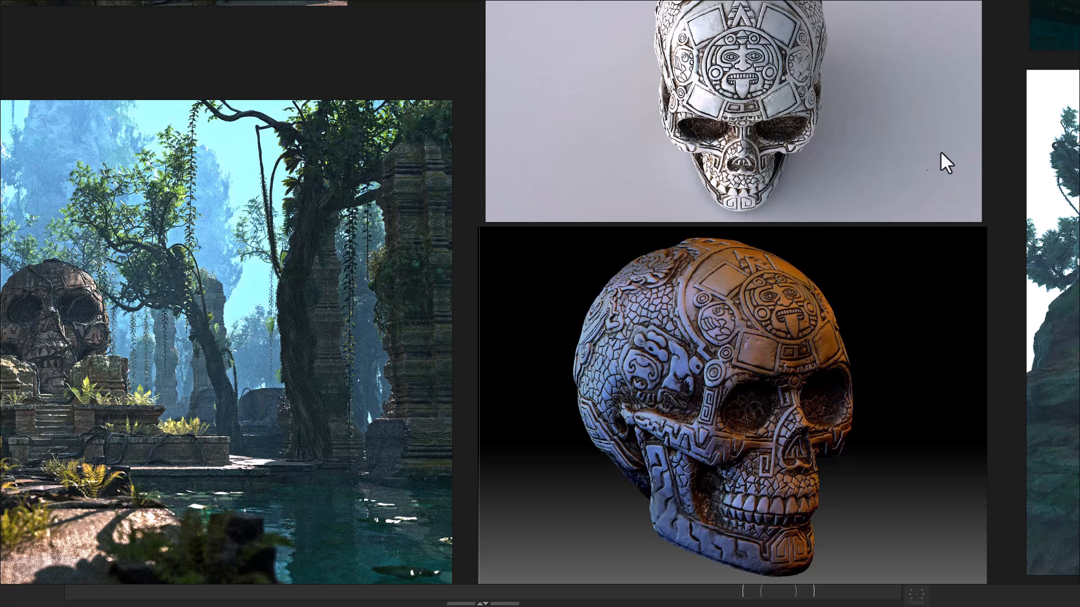
{"action": "mouse_move", "coordinate": [1025, 6]}
{"action": "left_click", "coordinate": [1044, 8]}
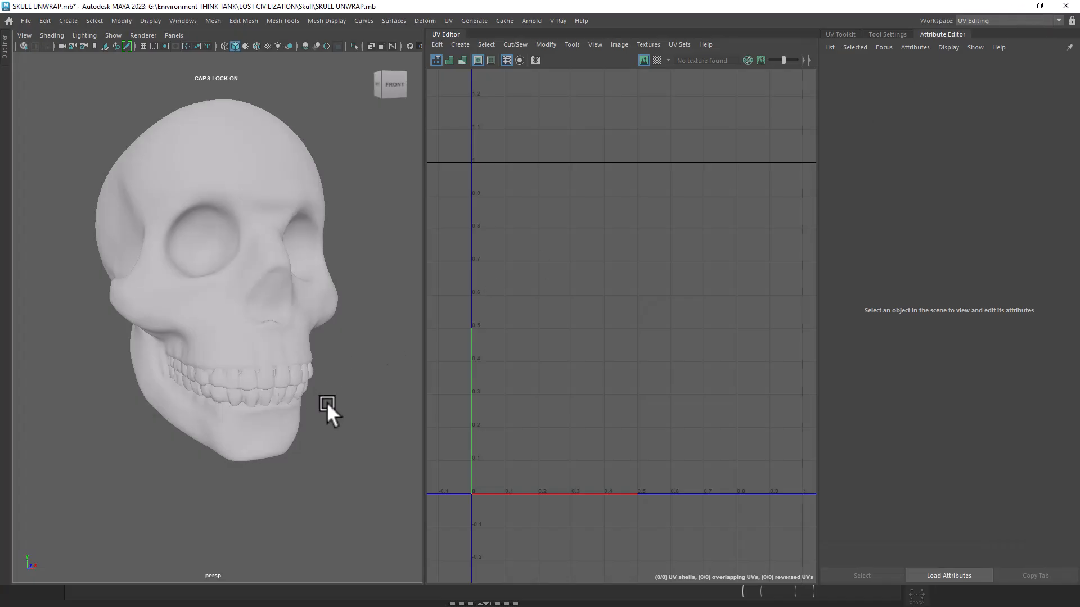
{"action": "left_click", "coordinate": [315, 323]}
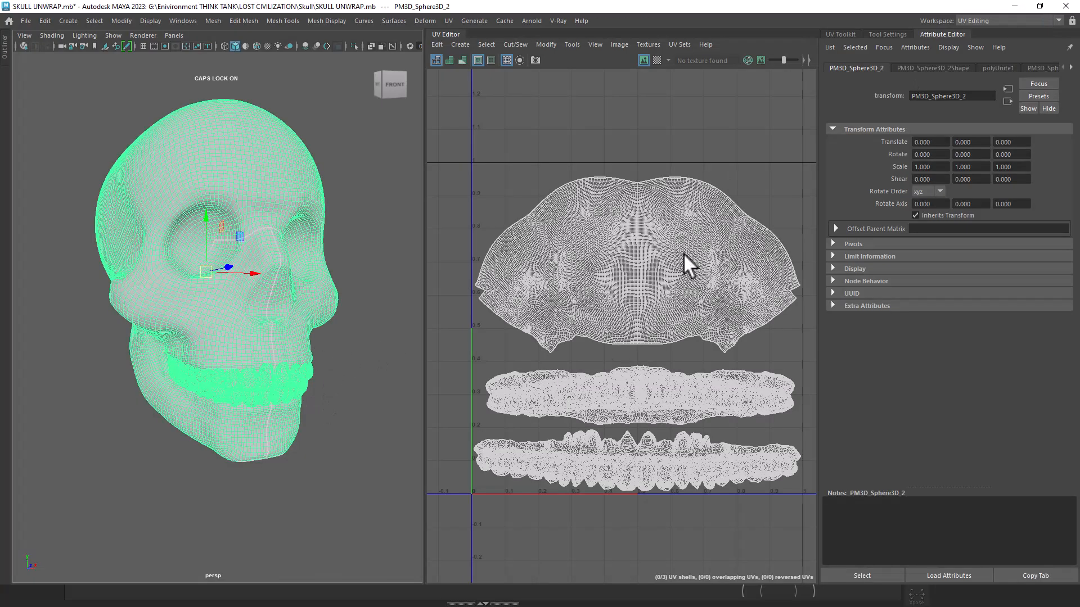
Switch to PureRef and examine the carved-skull references and the Lost Civilization scene images across the board.
{"action": "key", "text": "super"}
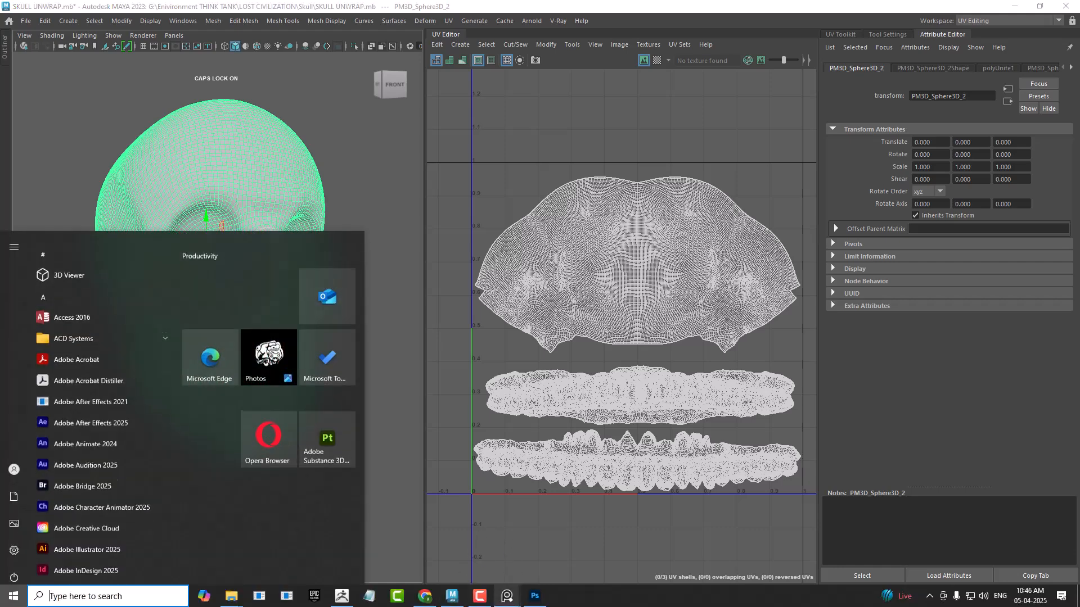
{"action": "mouse_move", "coordinate": [507, 596]}
{"action": "left_click", "coordinate": [576, 533]}
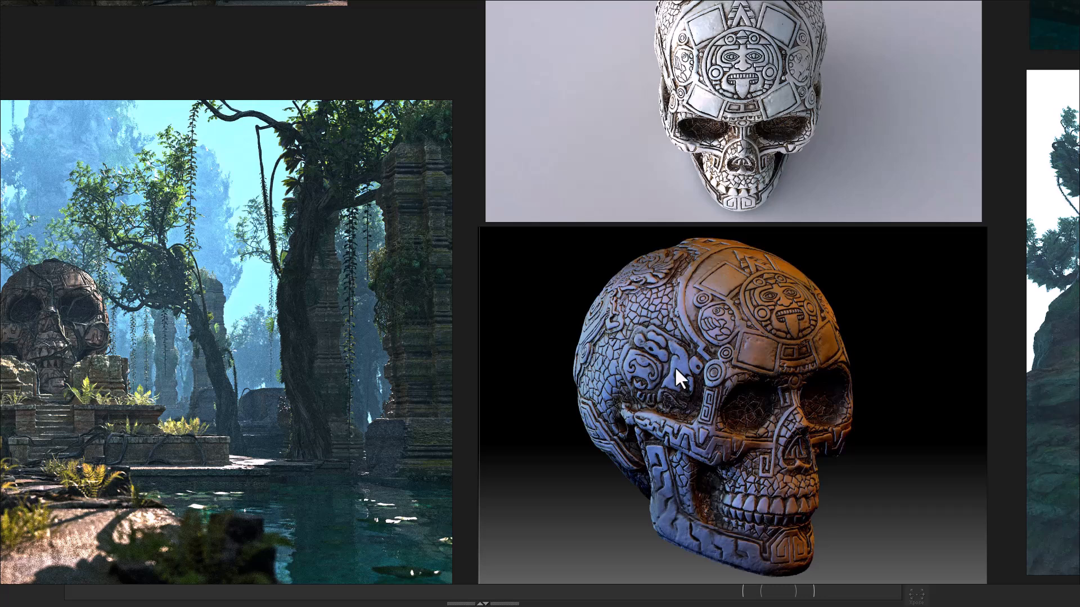
{"action": "key", "text": "super"}
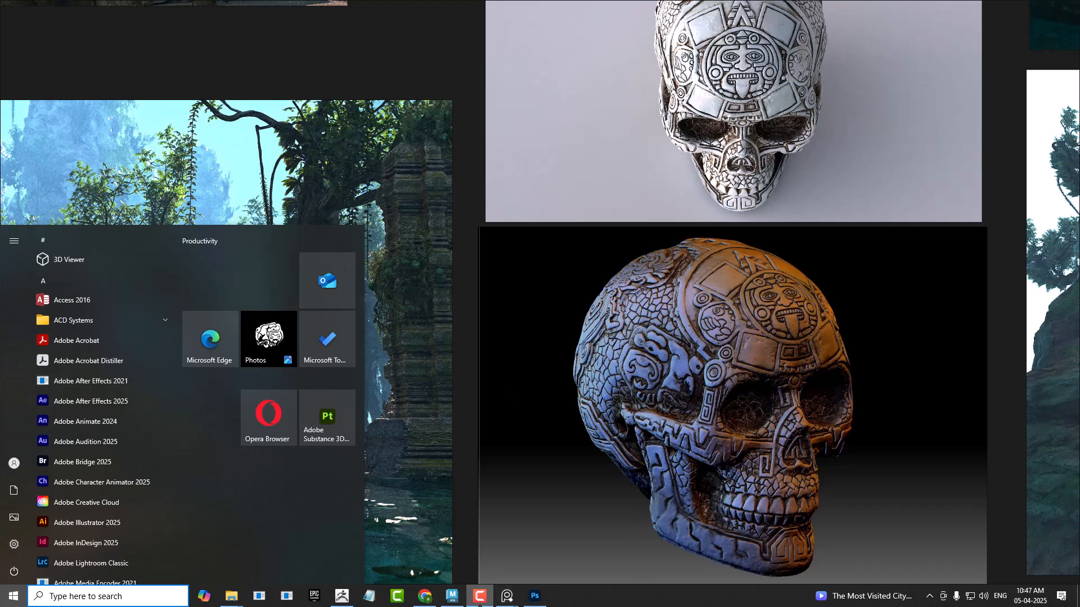
{"action": "key", "text": "super"}
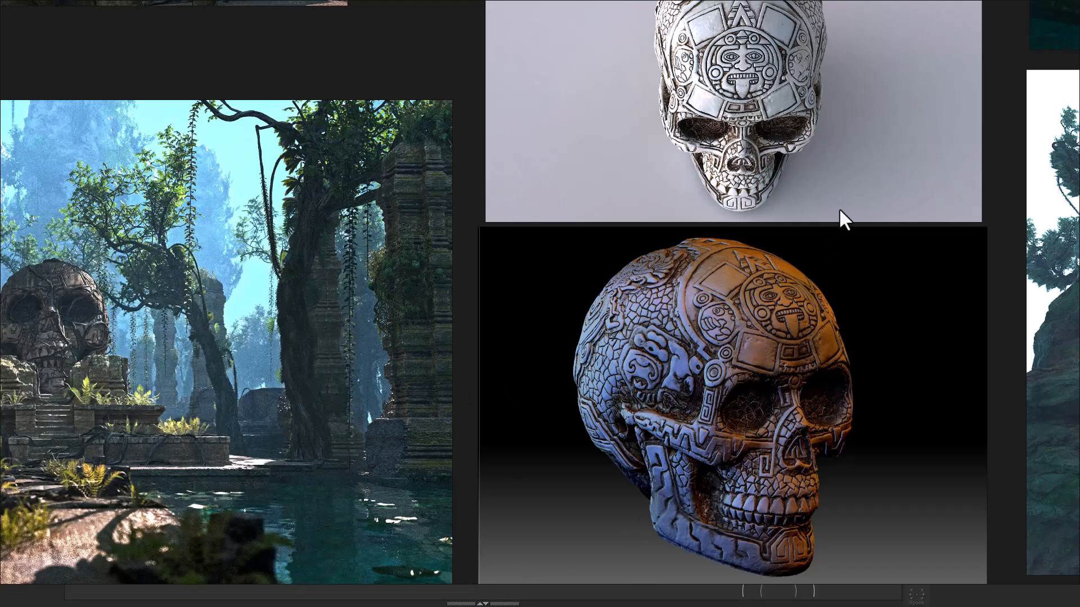
{"action": "middle_click_drag", "start_coordinate": [174, 345], "coordinate": [466, 424]}
{"action": "scroll", "coordinate": [481, 258], "scroll_direction": "down", "scroll_amount": 2}
{"action": "scroll", "coordinate": [495, 247], "scroll_direction": "down", "scroll_amount": 1}
{"action": "scroll", "coordinate": [424, 288], "scroll_direction": "down", "scroll_amount": 1}
{"action": "middle_click_drag", "start_coordinate": [720, 382], "coordinate": [642, 317]}
{"action": "middle_click_drag", "start_coordinate": [225, 390], "coordinate": [427, 319]}
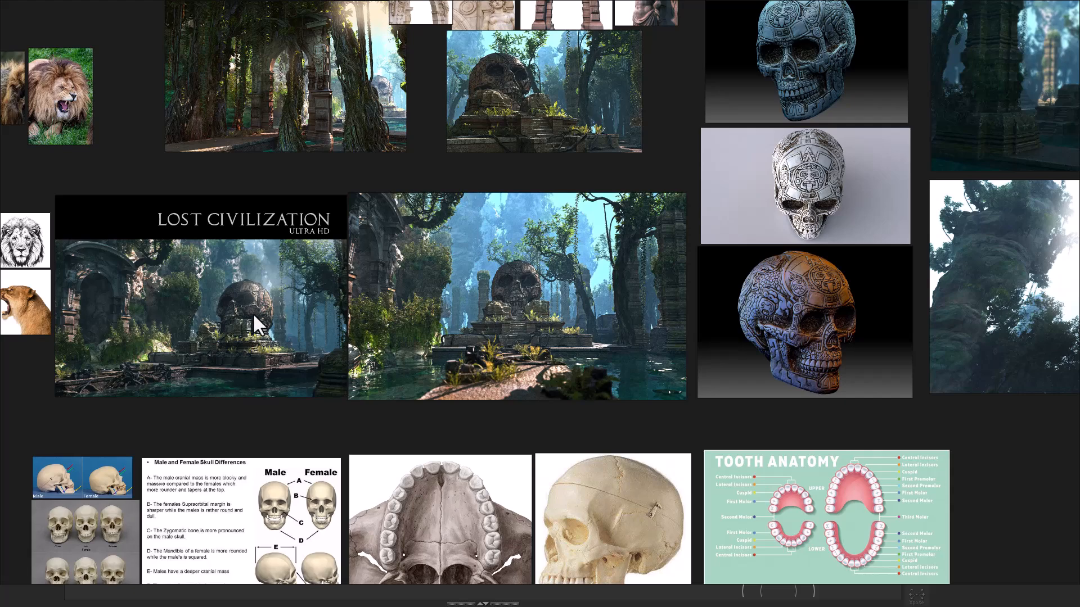
Return to Maya and look at the selected skull from its other side.
{"action": "left_click", "coordinate": [1038, 7]}
{"action": "left_click", "coordinate": [340, 368]}
{"action": "key", "text": "ctrl+z"}
{"action": "left_click_drag", "start_coordinate": [342, 336], "coordinate": [251, 346], "text": "alt"}
{"action": "right_click_drag", "start_coordinate": [251, 346], "coordinate": [315, 390], "text": "alt"}
Switch to File Explorer, view full shape.png in the alpha folder and return to Maya.
{"action": "key", "text": "super"}
{"action": "mouse_move", "coordinate": [231, 594]}
{"action": "left_click", "coordinate": [204, 551]}
{"action": "double_click", "coordinate": [499, 151]}
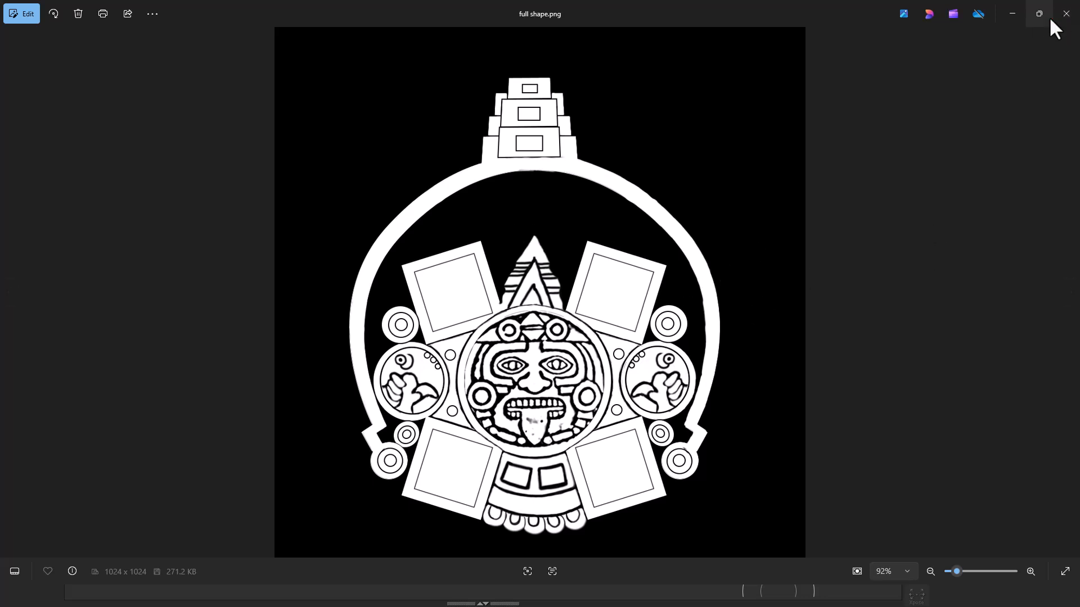
{"action": "left_click", "coordinate": [1067, 17]}
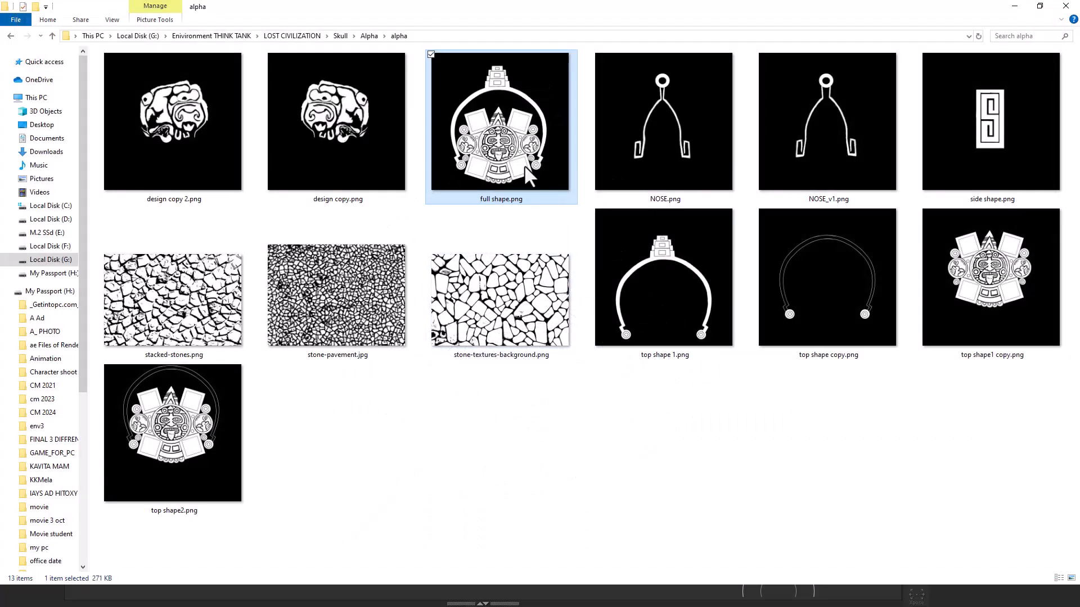
{"action": "left_click", "coordinate": [555, 465]}
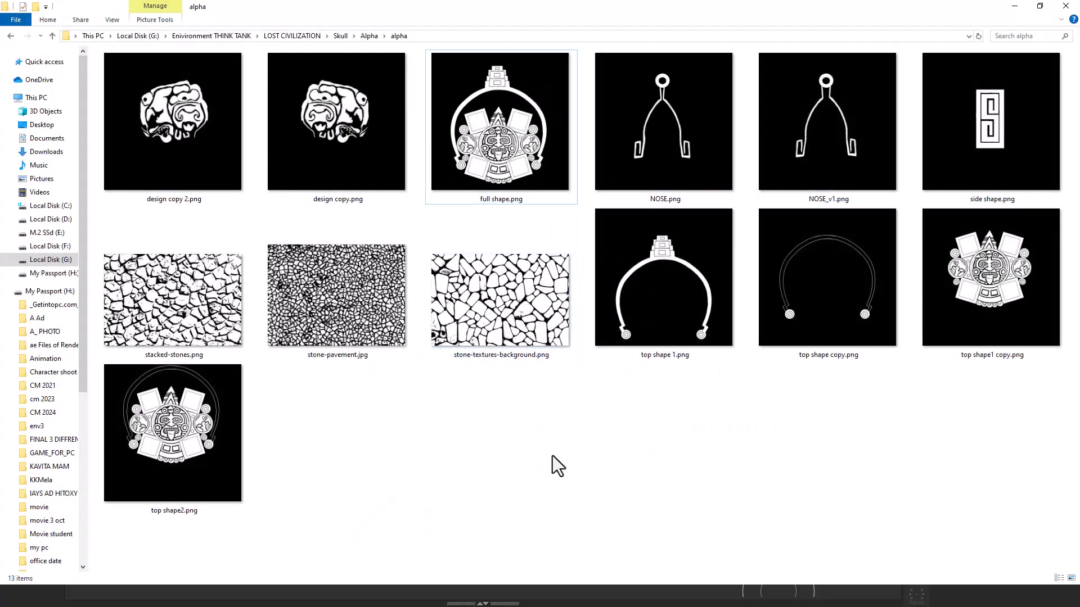
{"action": "key", "text": "super"}
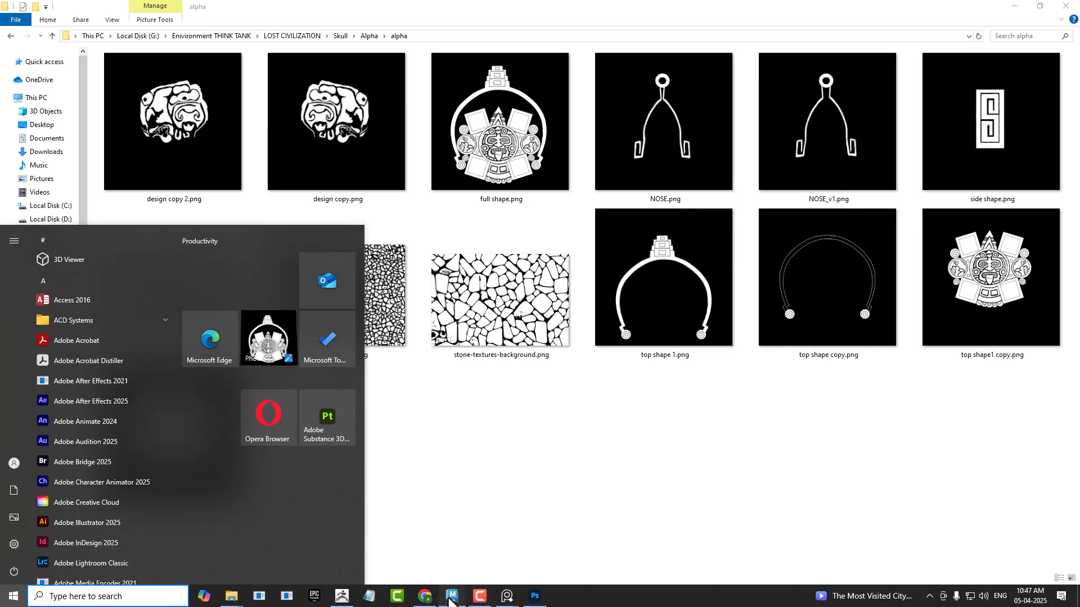
{"action": "left_click", "coordinate": [452, 596]}
Select the vertical centre edge loop of the skull's UV shell in the UV Editor.
{"action": "scroll", "coordinate": [674, 262], "scroll_direction": "up", "scroll_amount": 10}
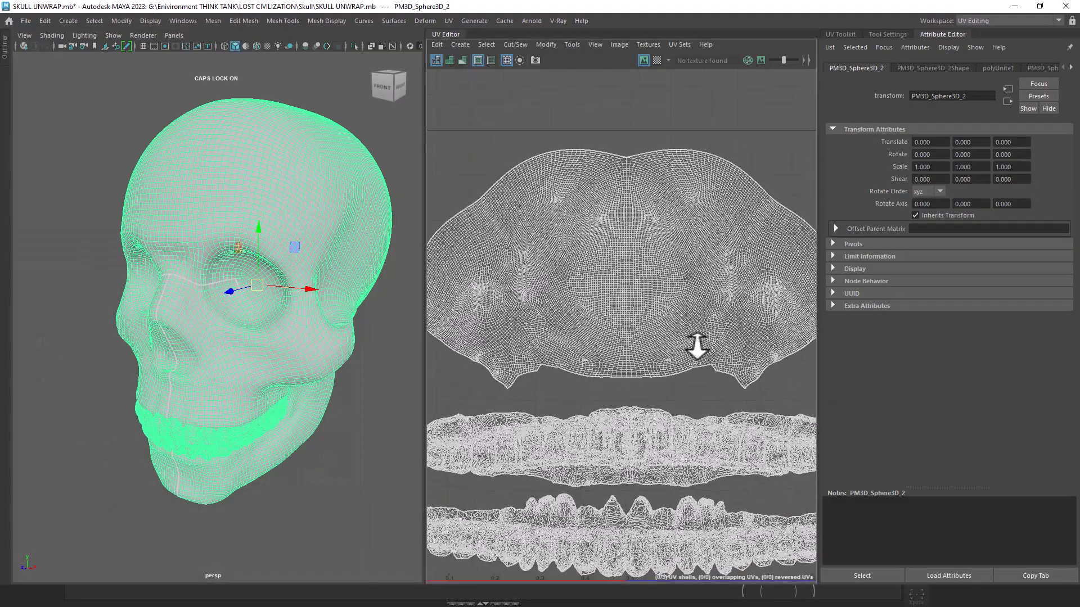
{"action": "right_click_drag", "start_coordinate": [596, 279], "coordinate": [565, 298]}
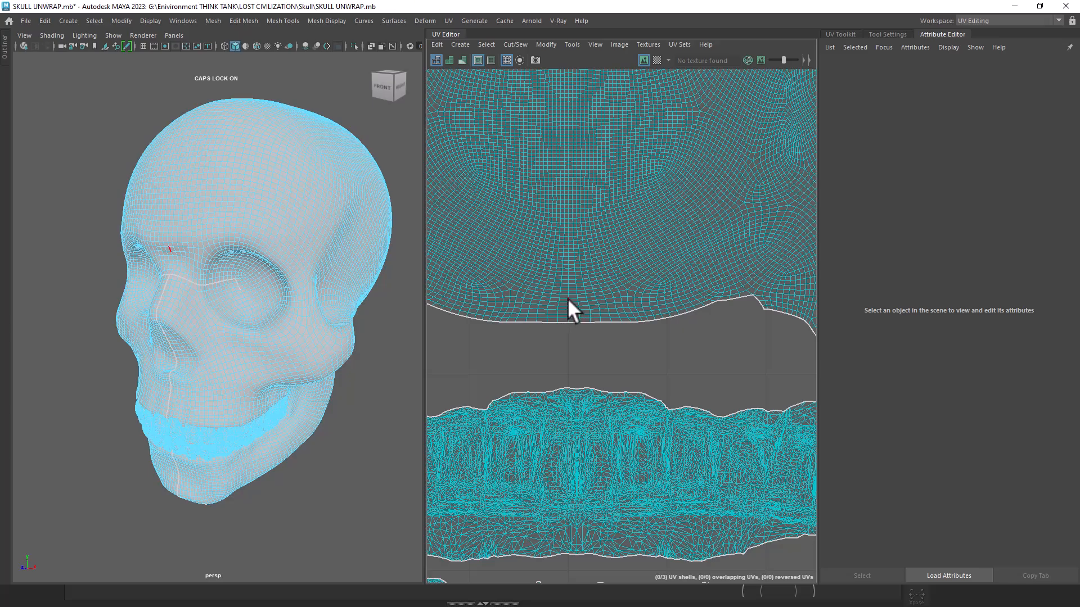
{"action": "double_click", "coordinate": [568, 298]}
{"action": "middle_click_drag", "start_coordinate": [644, 269], "coordinate": [666, 310], "text": "alt"}
{"action": "scroll", "coordinate": [666, 310], "scroll_direction": "down", "scroll_amount": 5}
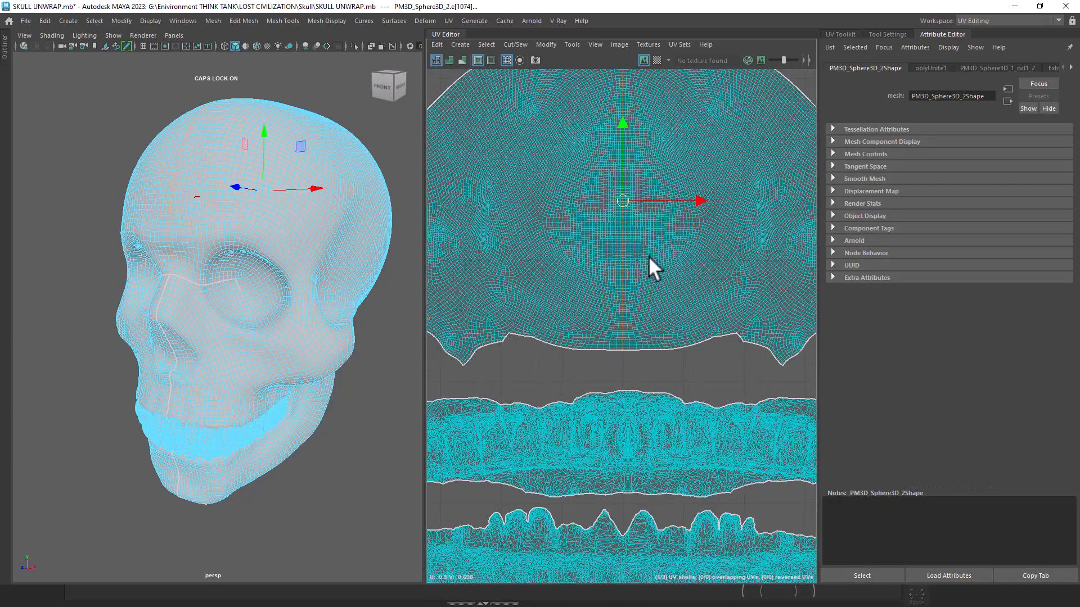
{"action": "scroll", "coordinate": [646, 264], "scroll_direction": "up", "scroll_amount": 3}
{"action": "middle_click_drag", "start_coordinate": [646, 272], "coordinate": [652, 298], "text": "alt"}
{"action": "scroll", "coordinate": [663, 356], "scroll_direction": "down", "scroll_amount": 5}
{"action": "middle_click_drag", "start_coordinate": [659, 360], "coordinate": [666, 305], "text": "alt"}
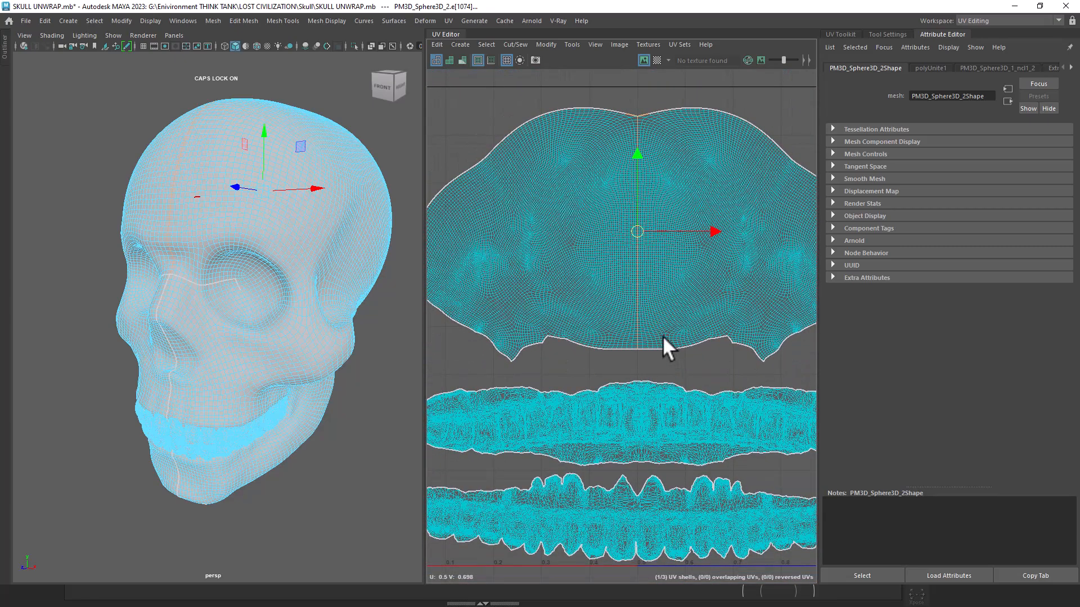
Show the UV Toolkit and expand its Select By Type, Soft Selection, Transform, Create, Cut and Sew, and Unfold sections.
{"action": "left_click", "coordinate": [992, 20]}
{"action": "left_click", "coordinate": [992, 17]}
{"action": "left_click", "coordinate": [841, 33]}
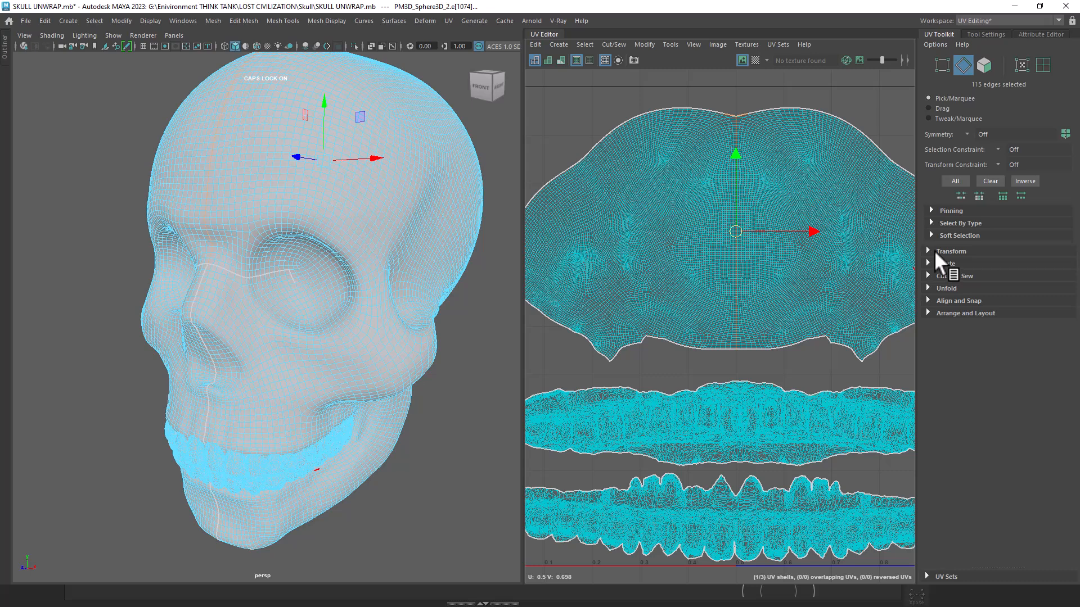
{"action": "left_click", "coordinate": [931, 222]}
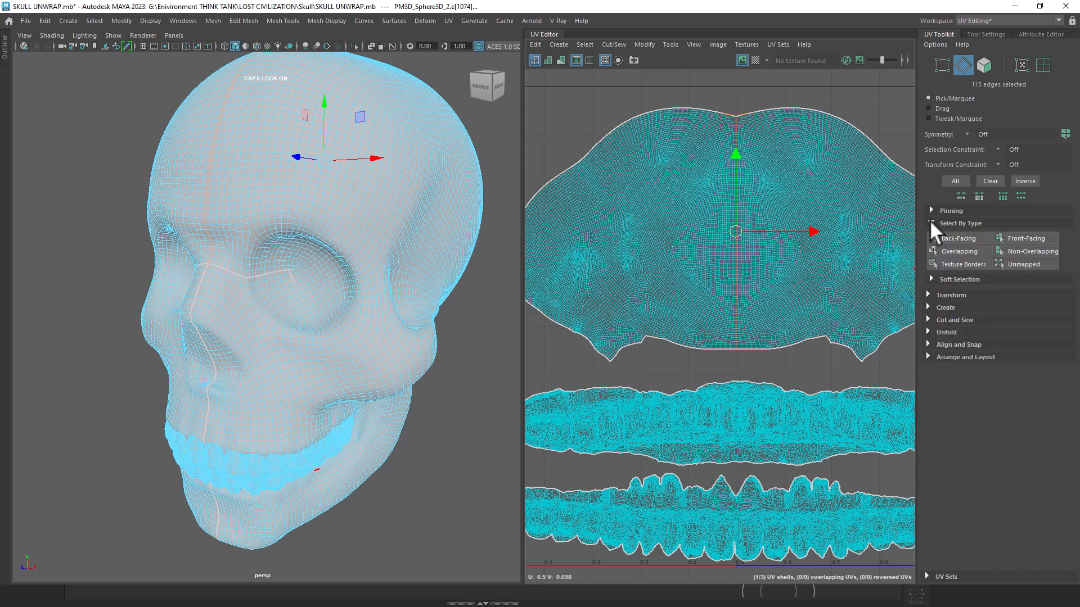
{"action": "left_click", "coordinate": [931, 279]}
{"action": "left_click", "coordinate": [930, 392]}
{"action": "scroll", "coordinate": [955, 393], "scroll_direction": "down", "scroll_amount": 3}
{"action": "scroll", "coordinate": [957, 395], "scroll_direction": "down", "scroll_amount": 3}
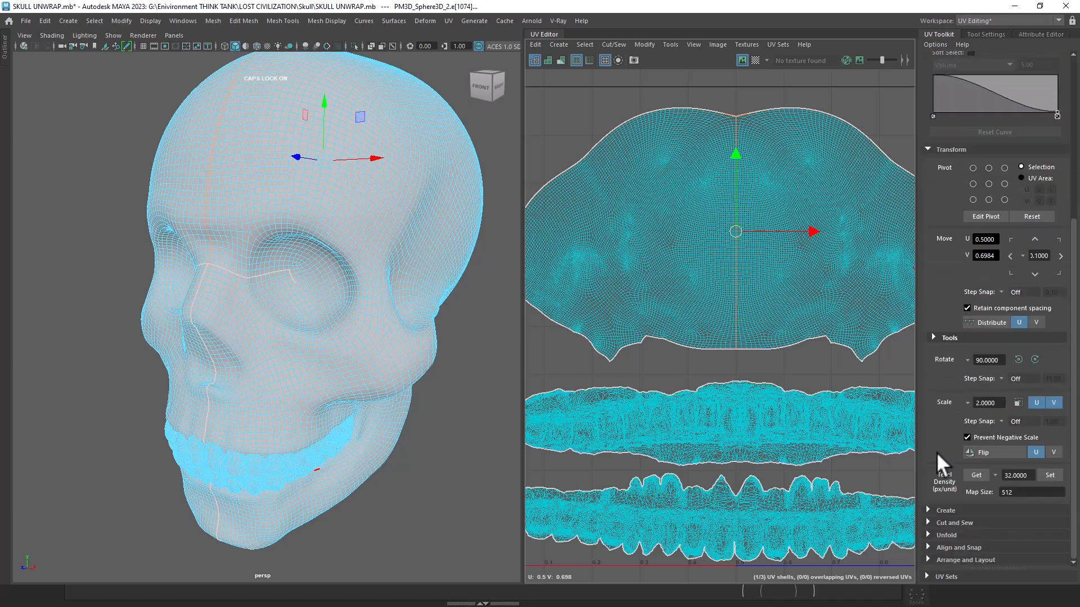
{"action": "left_click", "coordinate": [933, 510]}
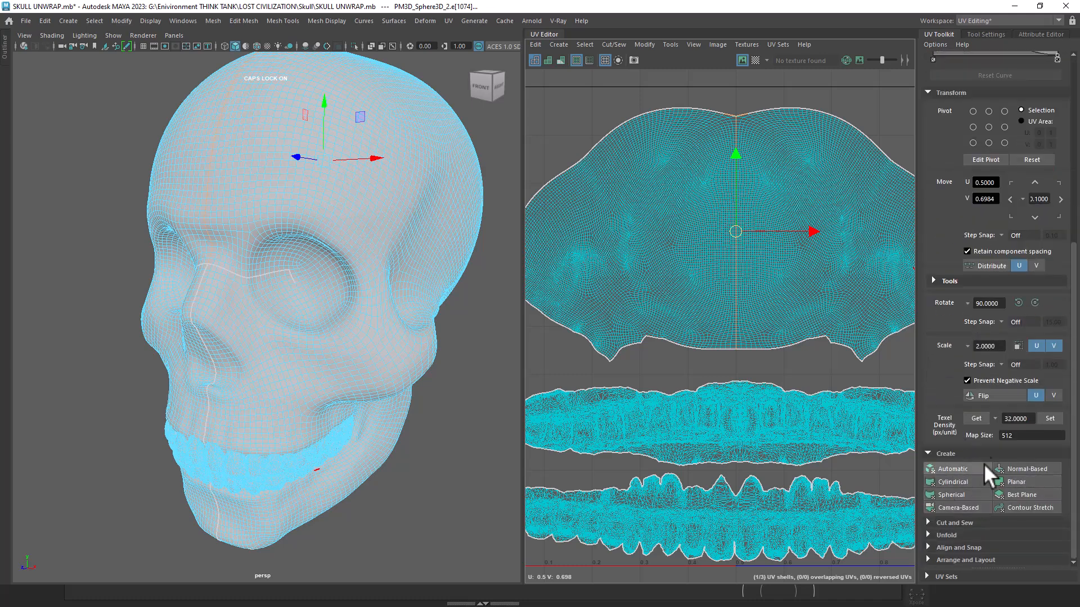
{"action": "left_click", "coordinate": [934, 523]}
{"action": "scroll", "coordinate": [956, 517], "scroll_direction": "down", "scroll_amount": 2}
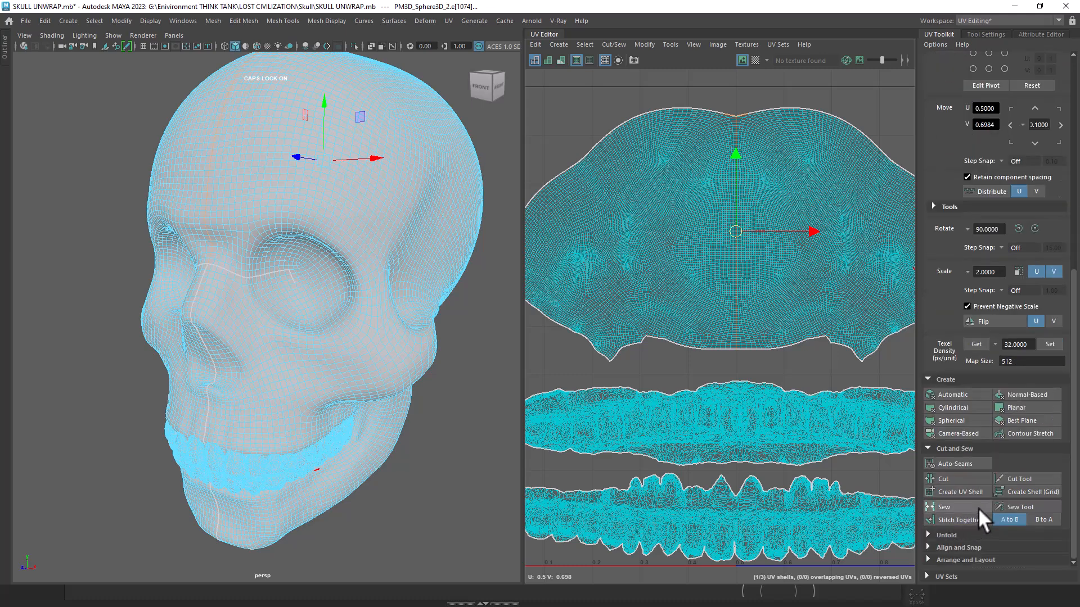
{"action": "left_click", "coordinate": [929, 534]}
{"action": "scroll", "coordinate": [950, 538], "scroll_direction": "down", "scroll_amount": 2}
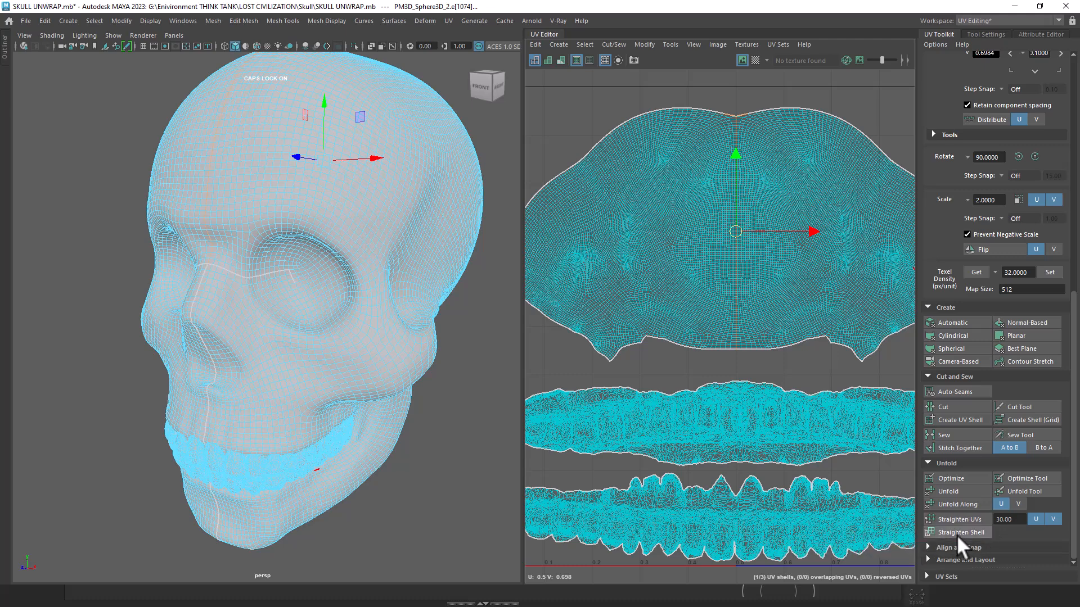
Try Straighten Shell on the skull's UV shell with the centre loop, and undo the straightening and the loop selection.
{"action": "left_click", "coordinate": [957, 532]}
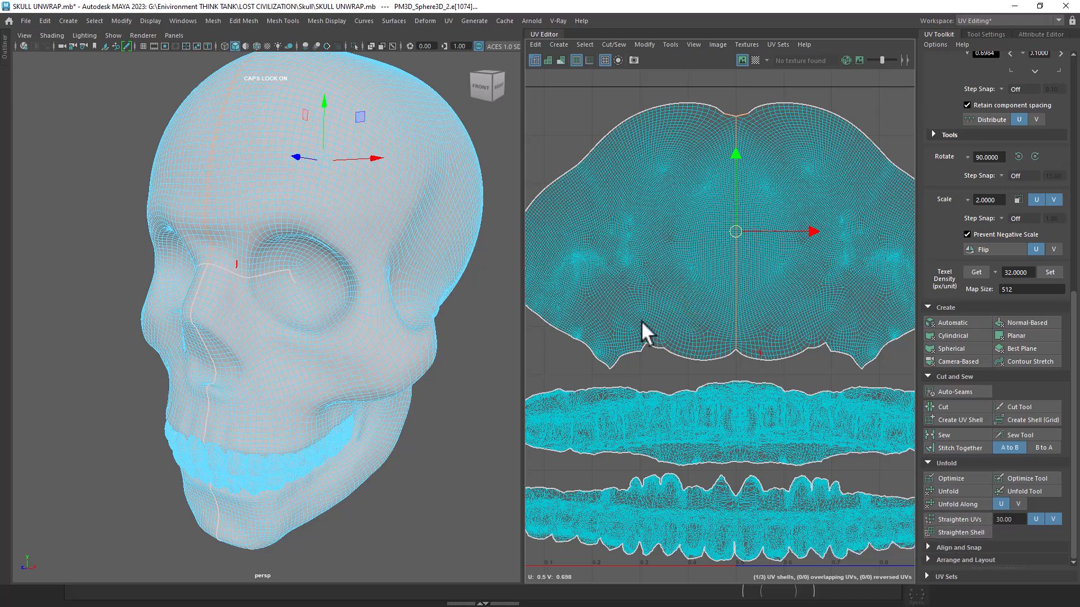
{"action": "left_click_drag", "start_coordinate": [406, 295], "coordinate": [393, 369], "text": "alt"}
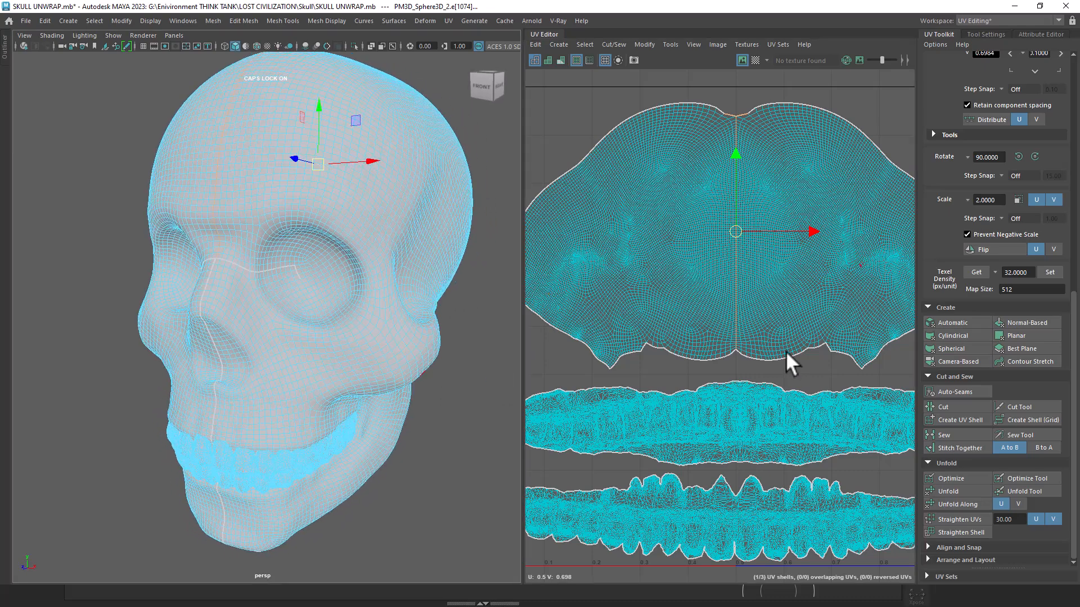
{"action": "right_click_drag", "start_coordinate": [786, 352], "coordinate": [777, 319], "text": "alt"}
{"action": "key", "text": "ctrl+z"}
{"action": "key", "text": "ctrl+z"}
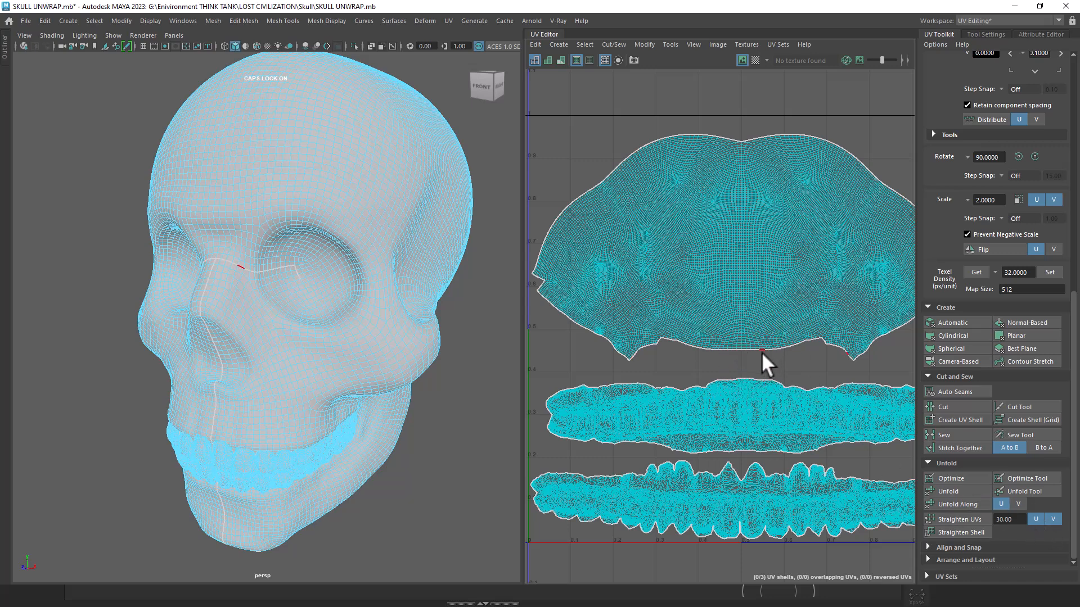
Select the skull UV shell's centre edge loop again and deselect an edge at its upper end.
{"action": "right_click_drag", "start_coordinate": [747, 241], "coordinate": [769, 373], "text": "alt"}
{"action": "right_click", "coordinate": [751, 332]}
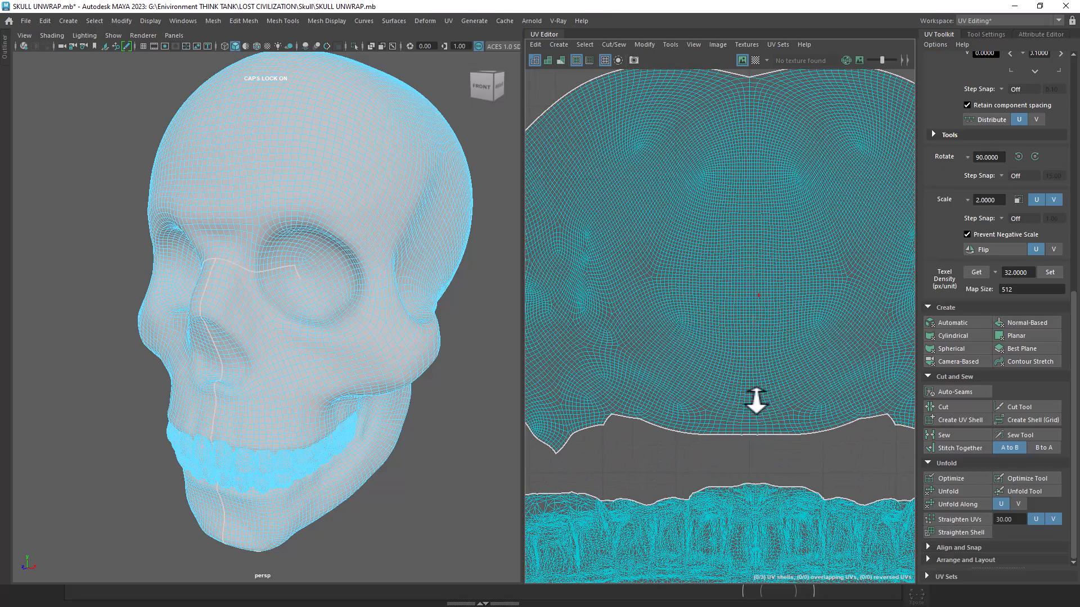
{"action": "right_click_drag", "start_coordinate": [757, 318], "coordinate": [760, 462], "text": "alt"}
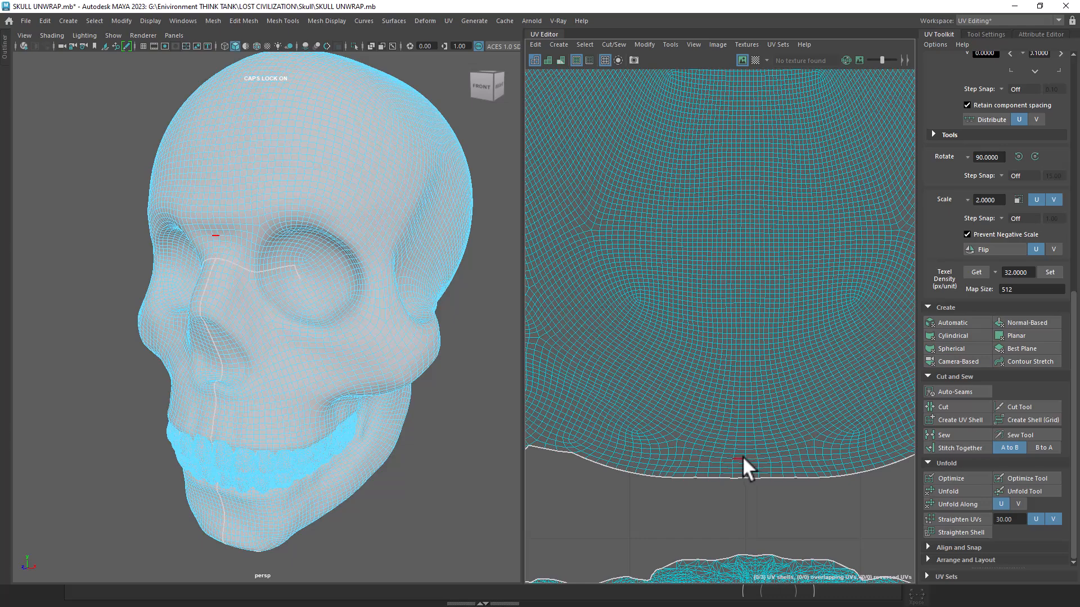
{"action": "left_click", "coordinate": [744, 454]}
{"action": "middle_click_drag", "start_coordinate": [821, 342], "coordinate": [817, 514], "text": "alt"}
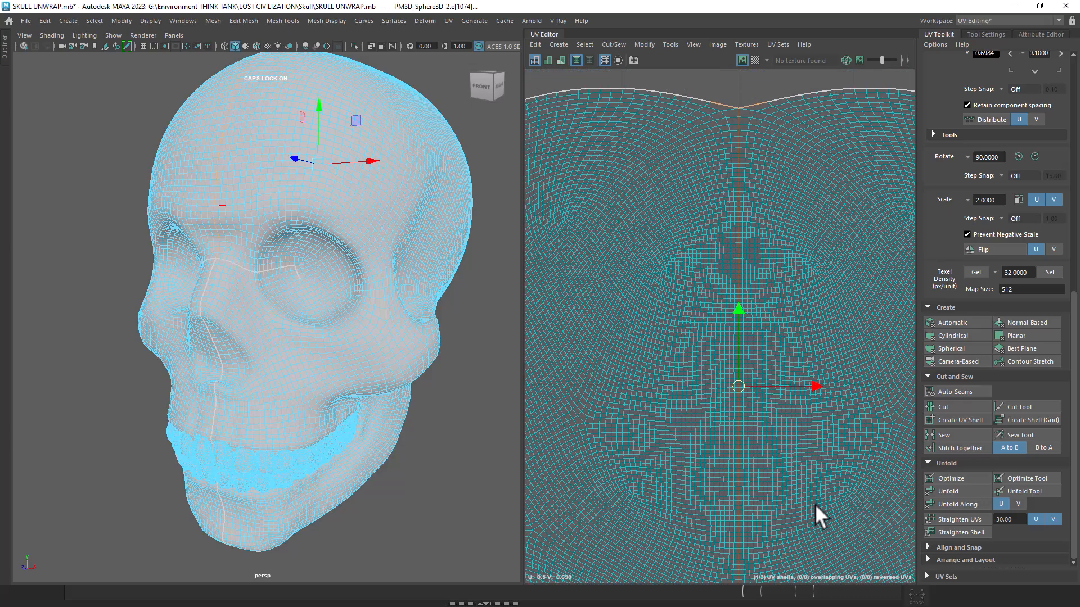
{"action": "right_click_drag", "start_coordinate": [810, 488], "coordinate": [808, 467], "text": "alt"}
{"action": "left_click", "coordinate": [771, 146], "text": "ctrl"}
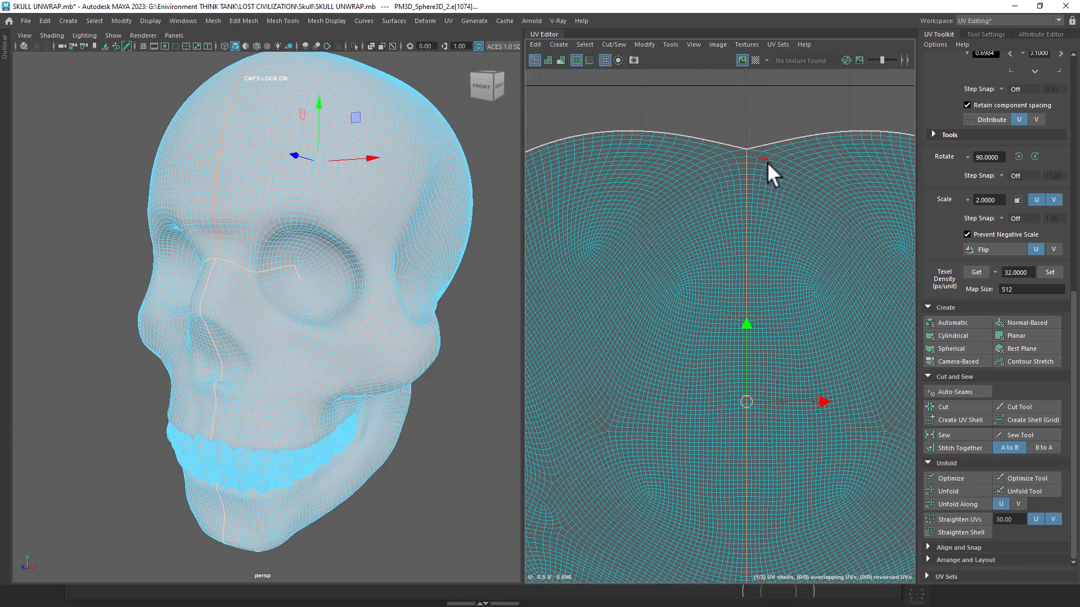
{"action": "middle_click_drag", "start_coordinate": [834, 400], "coordinate": [884, 435], "text": "alt"}
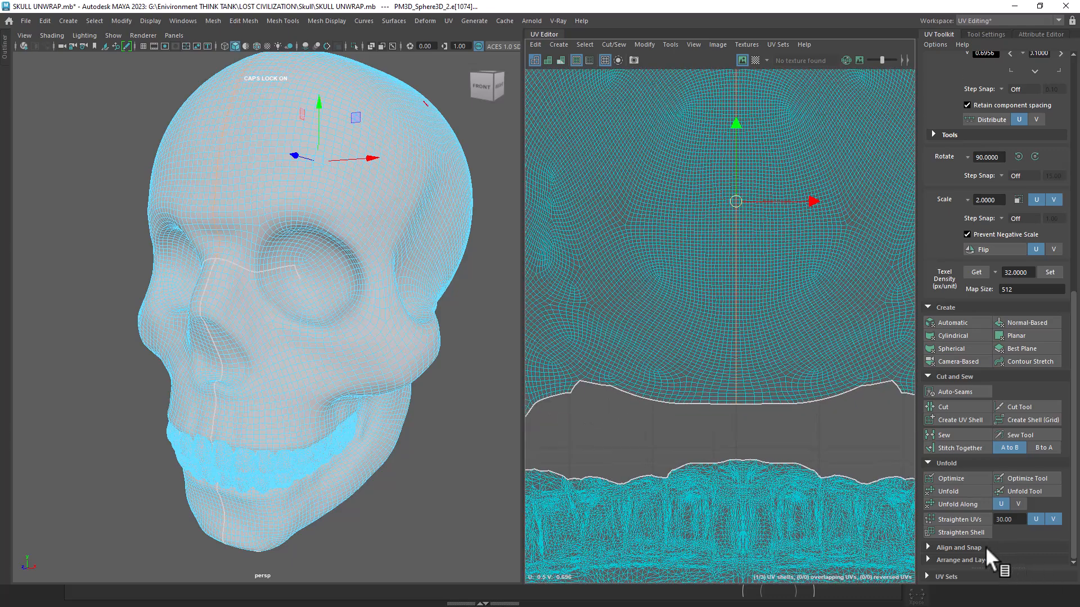
Try Straighten Shell with the shortened centre loop, and undo it together with the edge selection.
{"action": "left_click", "coordinate": [969, 533]}
{"action": "right_click_drag", "start_coordinate": [769, 392], "coordinate": [718, 413], "text": "alt"}
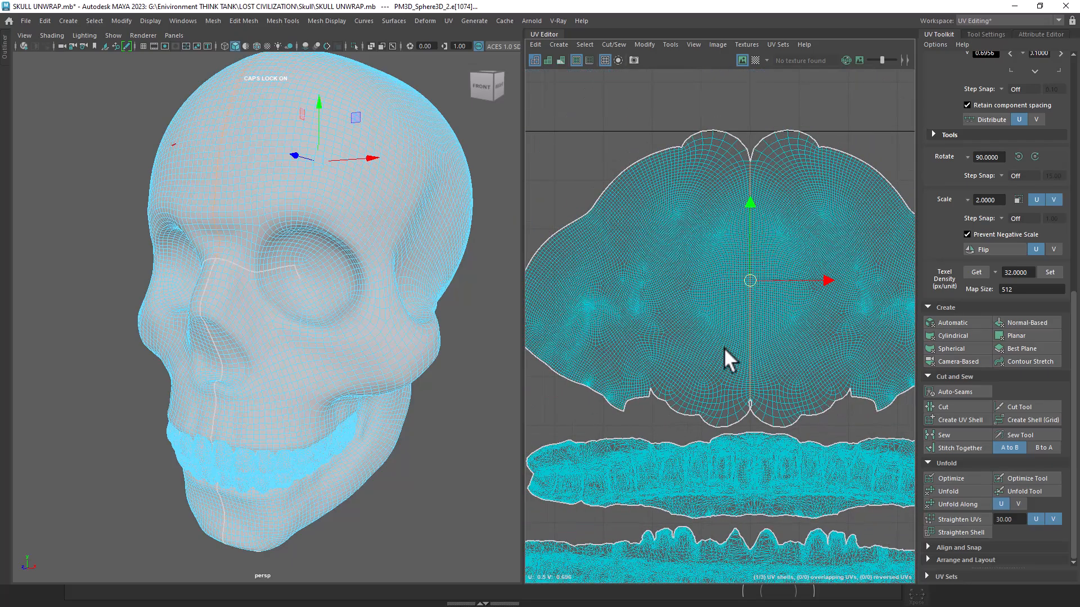
{"action": "key", "text": "ctrl+z"}
{"action": "key", "text": "ctrl+z"}
{"action": "right_click_drag", "start_coordinate": [752, 384], "coordinate": [795, 387], "text": "alt"}
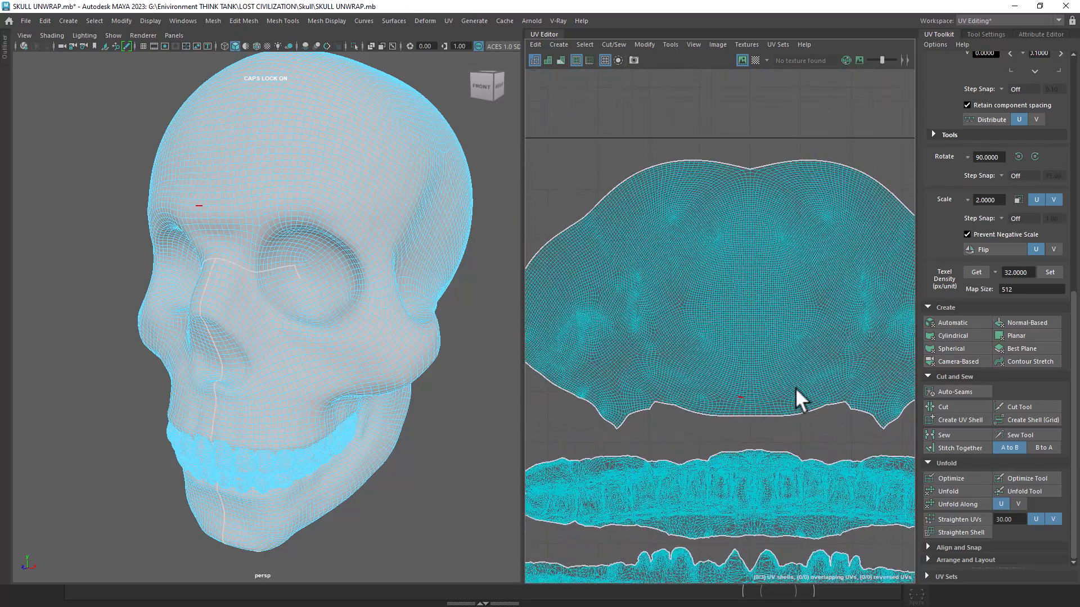
Switch to object mode and select the whole skull mesh, with all its UV shells in view.
{"action": "right_click_drag", "start_coordinate": [365, 174], "coordinate": [492, 136]}
{"action": "left_click_drag", "start_coordinate": [406, 477], "coordinate": [461, 484], "text": "alt"}
{"action": "right_click_drag", "start_coordinate": [461, 484], "coordinate": [436, 401], "text": "alt"}
{"action": "left_click", "coordinate": [435, 445]}
{"action": "left_click", "coordinate": [350, 337]}
{"action": "right_click_drag", "start_coordinate": [739, 353], "coordinate": [722, 369], "text": "alt"}
{"action": "middle_click_drag", "start_coordinate": [722, 369], "coordinate": [676, 338], "text": "alt"}
{"action": "right_click_drag", "start_coordinate": [676, 339], "coordinate": [646, 232], "text": "alt"}
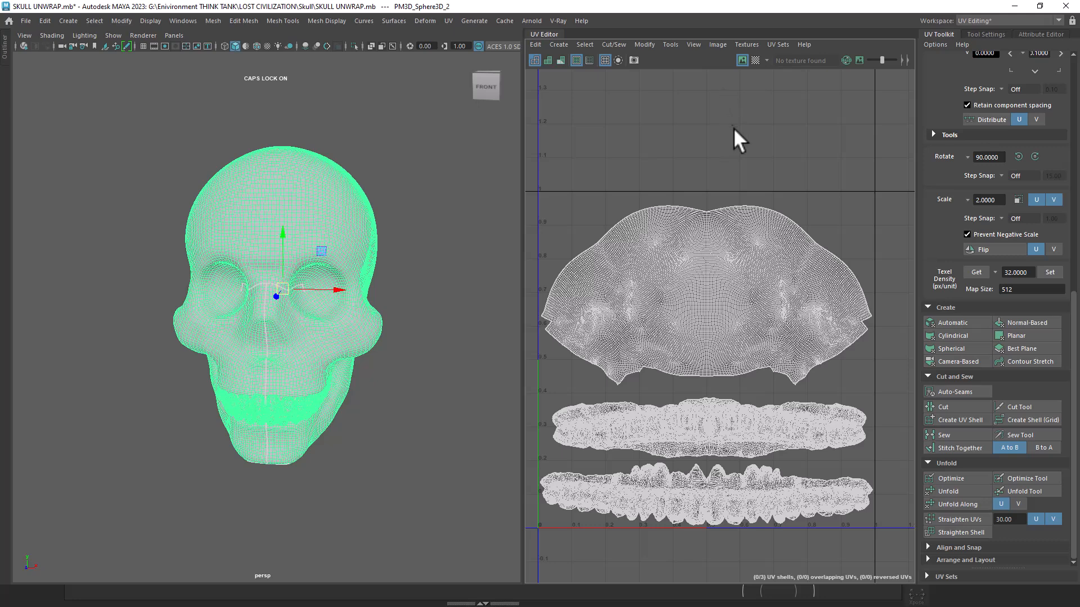
Open the UV Snapshot options for the skull and look at the default save folder.
{"action": "left_click", "coordinate": [632, 59]}
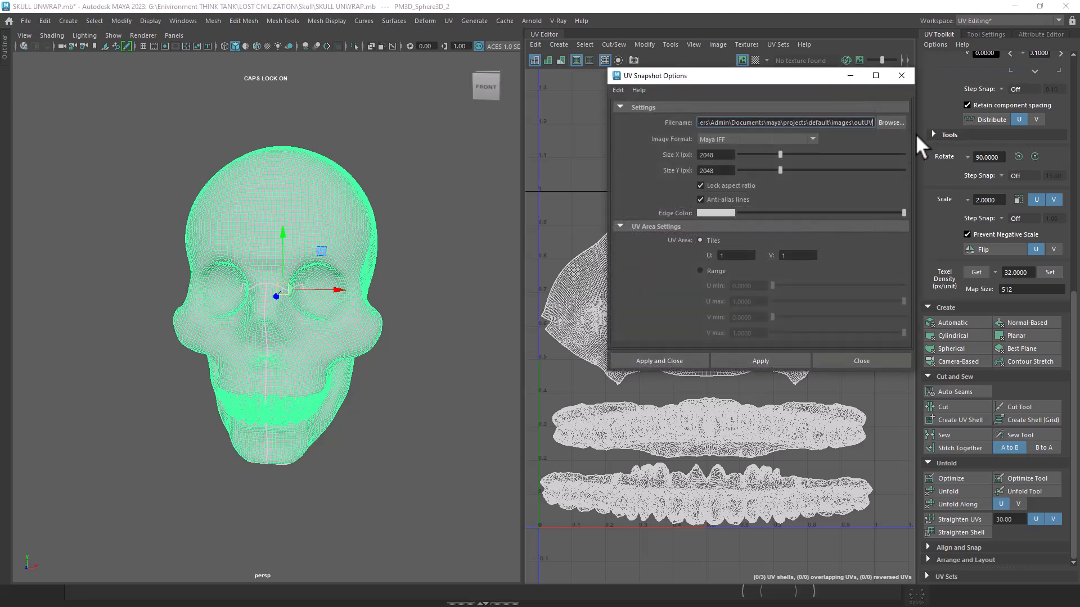
{"action": "left_click", "coordinate": [890, 122]}
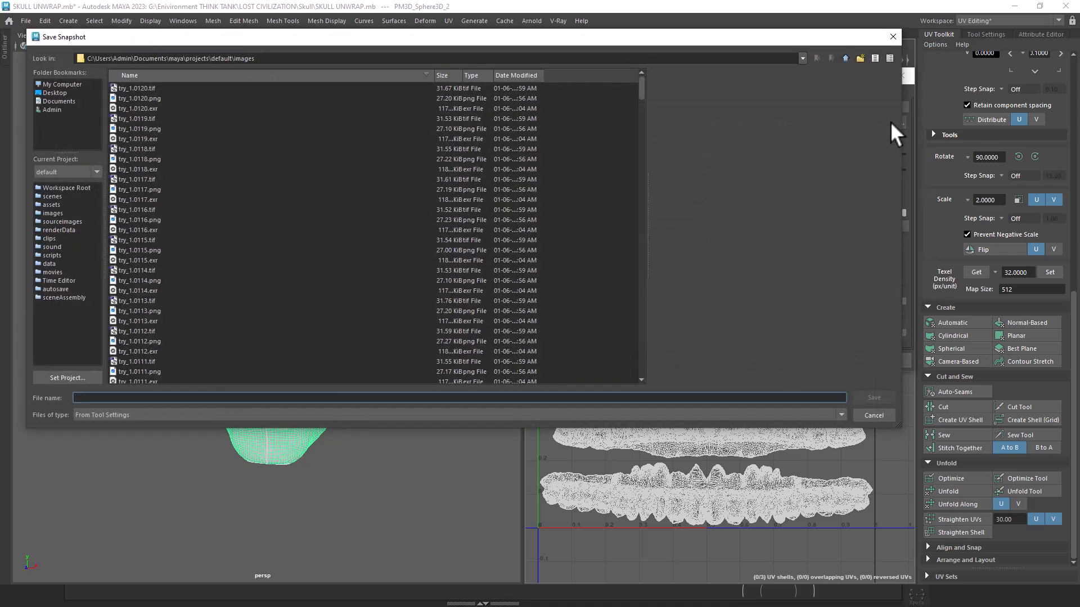
{"action": "left_click", "coordinate": [893, 37]}
Switch to File Explorer, open the sourceimages folder of the LOST CIVILIZATION Maya project and copy its path.
{"action": "key", "text": "super"}
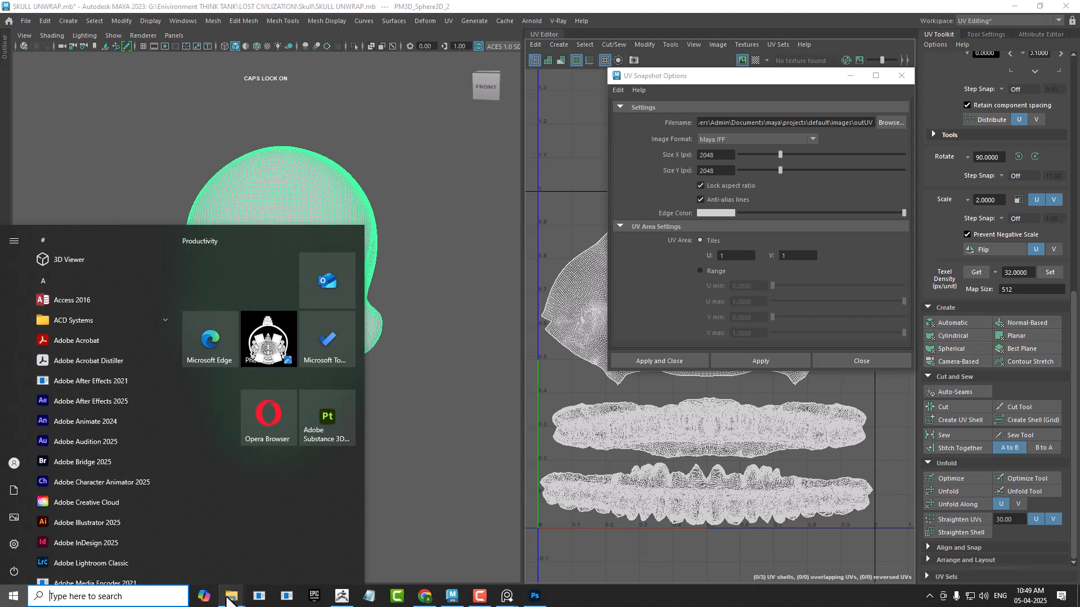
{"action": "mouse_move", "coordinate": [229, 601]}
{"action": "left_click", "coordinate": [169, 554]}
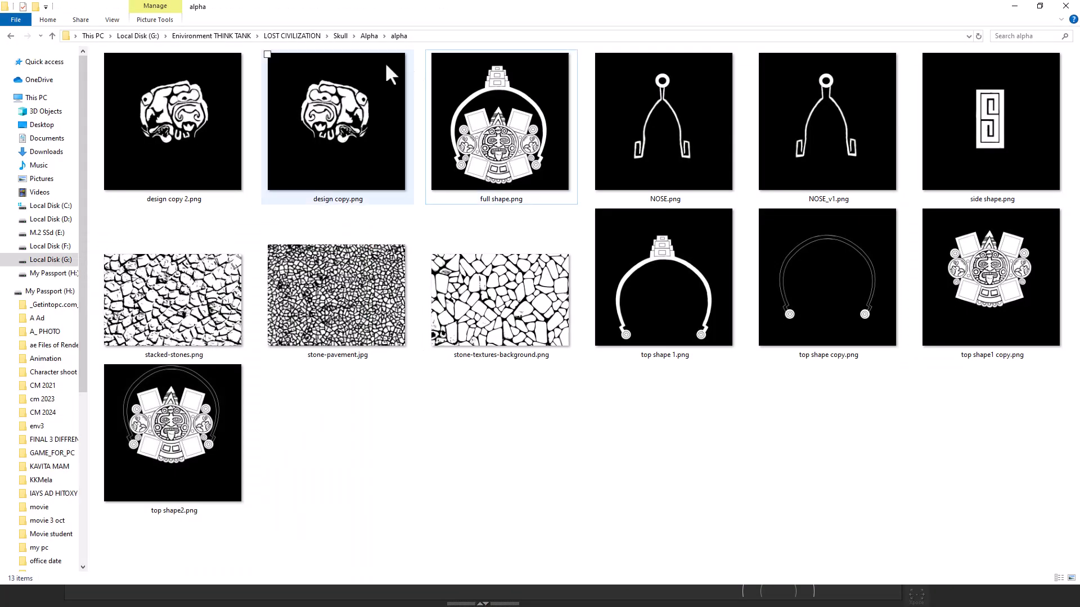
{"action": "left_click", "coordinate": [366, 36]}
{"action": "left_click", "coordinate": [340, 35]}
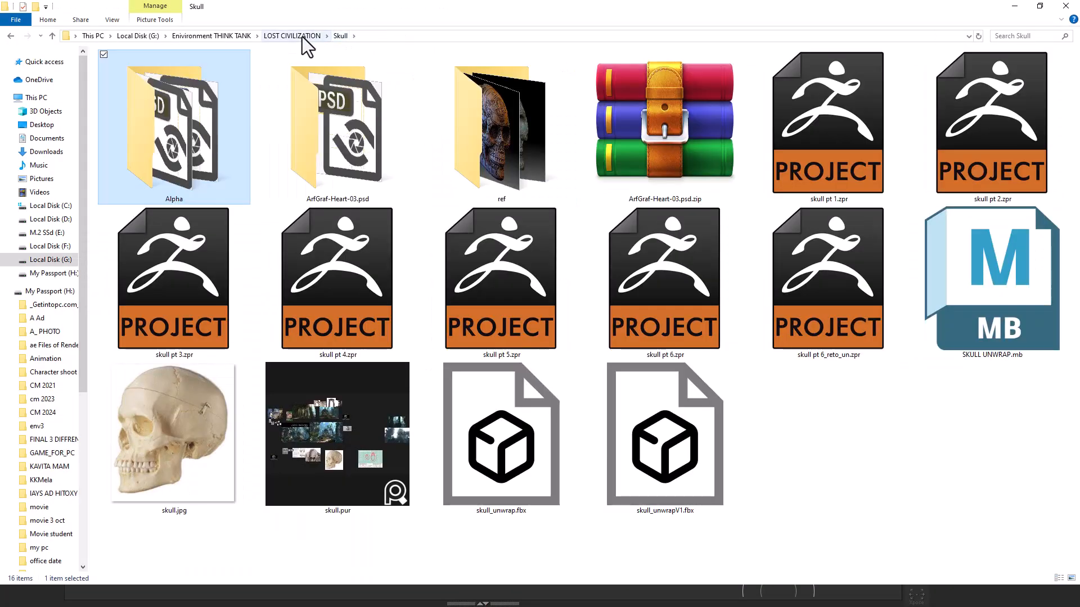
{"action": "left_click", "coordinate": [302, 36]}
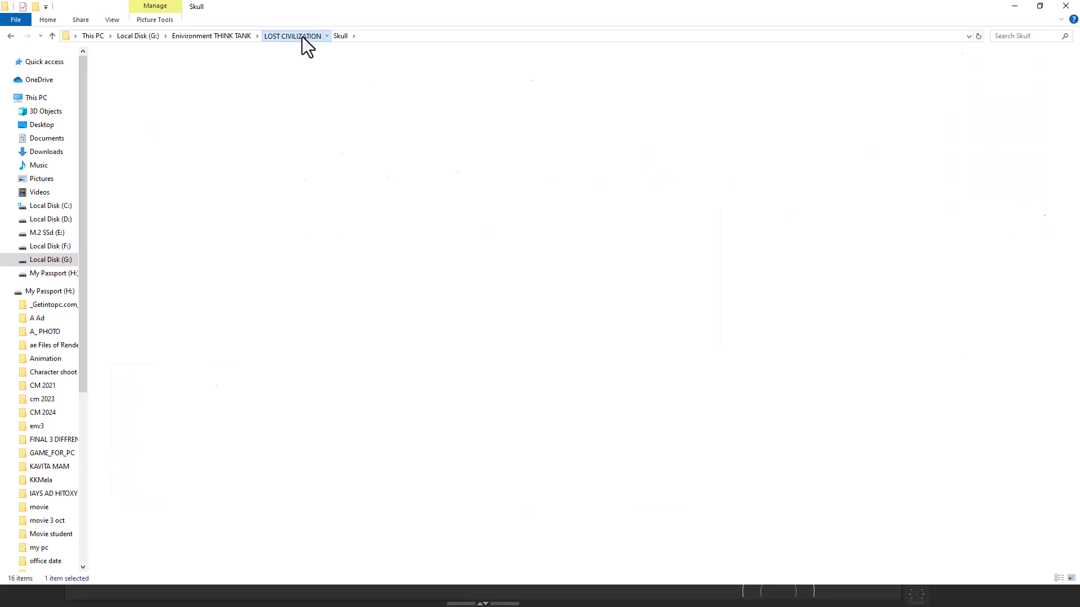
{"action": "double_click", "coordinate": [386, 174]}
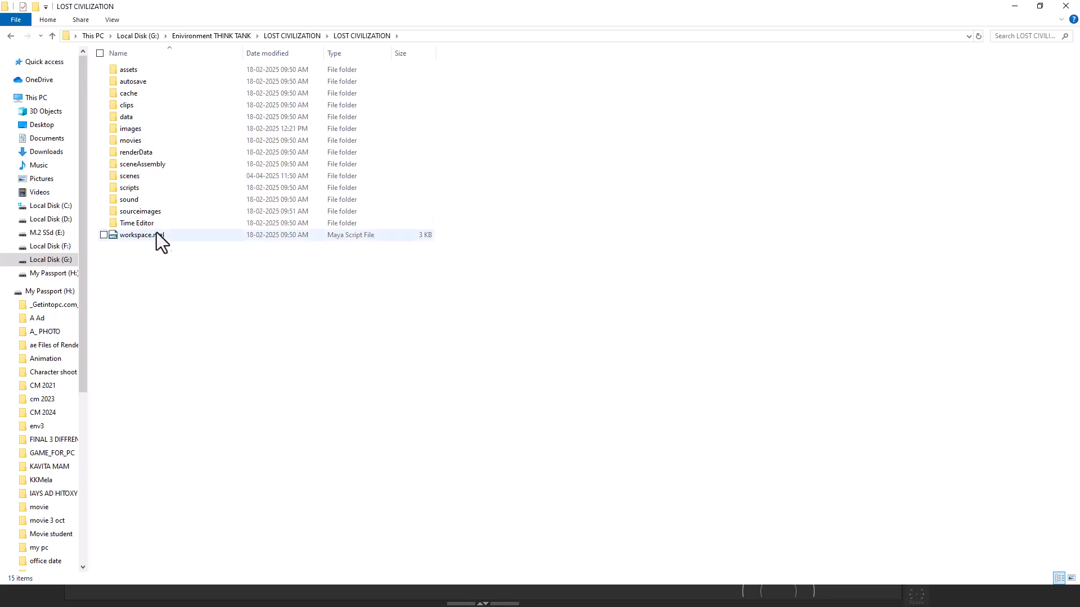
{"action": "double_click", "coordinate": [152, 212]}
{"action": "left_click", "coordinate": [483, 37]}
{"action": "key", "text": "ctrl+c"}
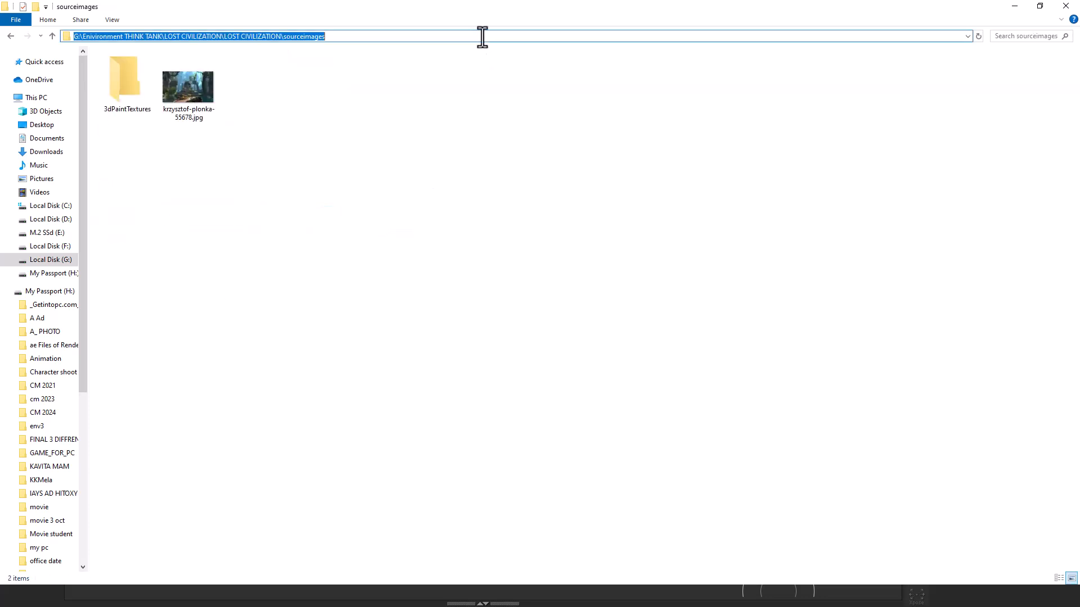
Back in Maya, replace the UV snapshot's filename with the copied sourceimages path.
{"action": "key", "text": "alt+Tab"}
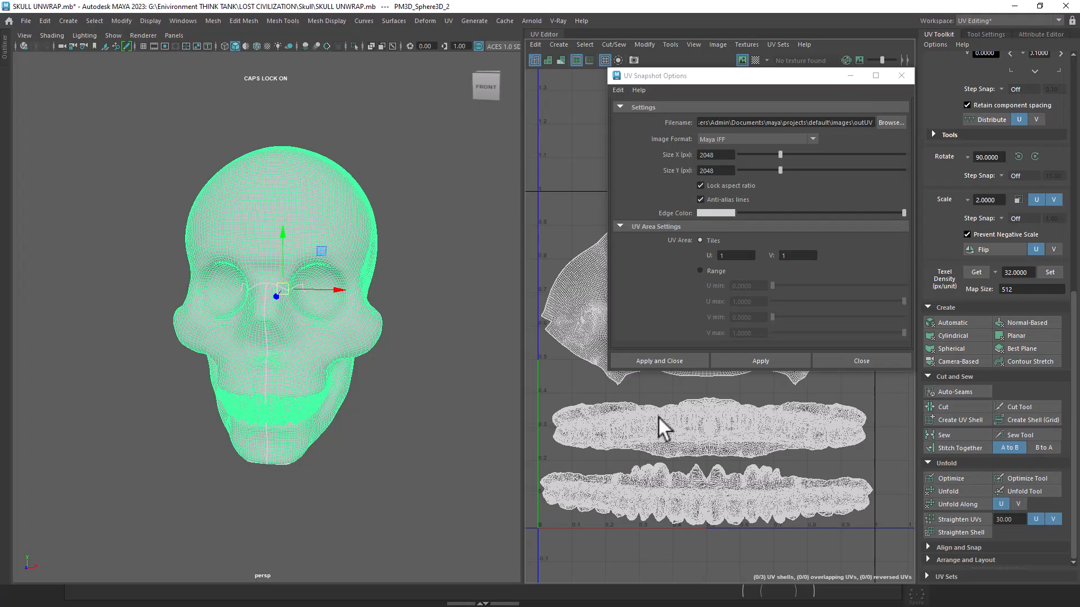
{"action": "left_click_drag", "start_coordinate": [873, 122], "coordinate": [501, 117]}
{"action": "key", "text": "ctrl+v"}
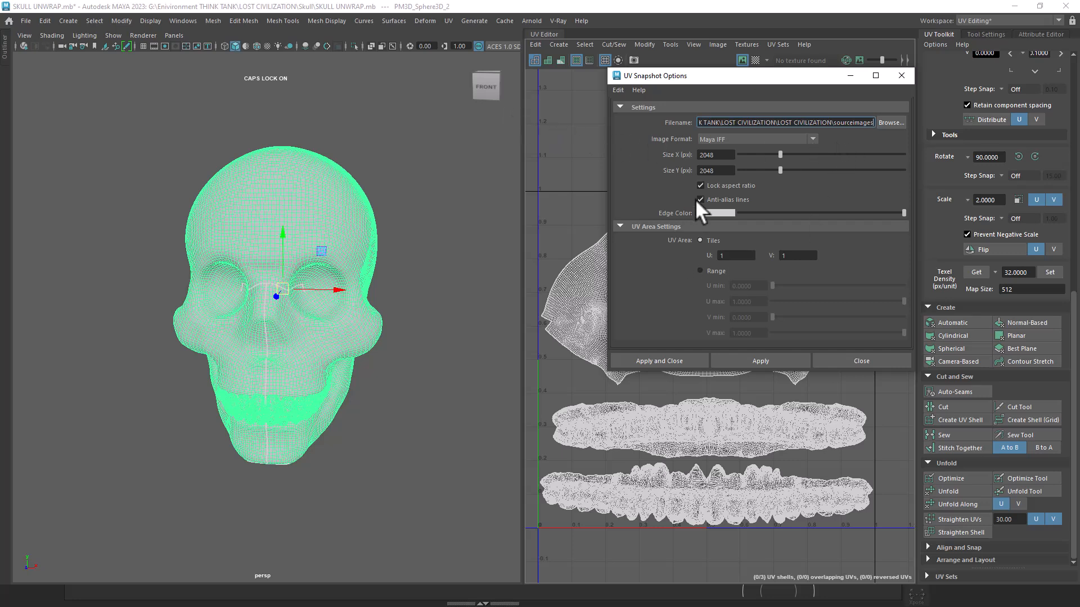
Set the UV snapshot to JPEG format at 4096 x 4096 px and export it.
{"action": "left_click", "coordinate": [728, 139]}
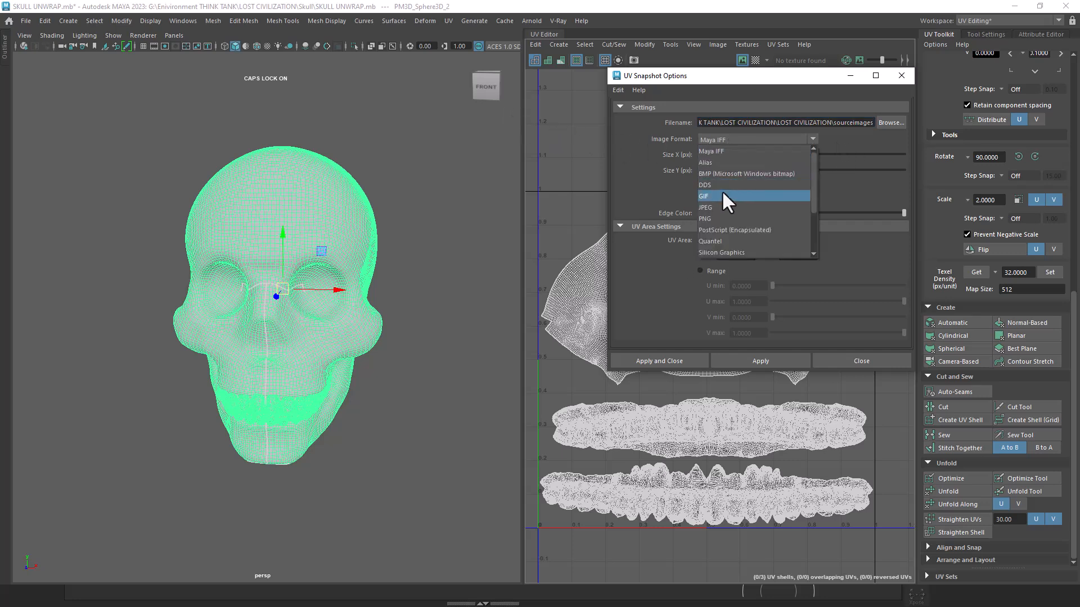
{"action": "left_click", "coordinate": [719, 209]}
{"action": "double_click", "coordinate": [715, 155]}
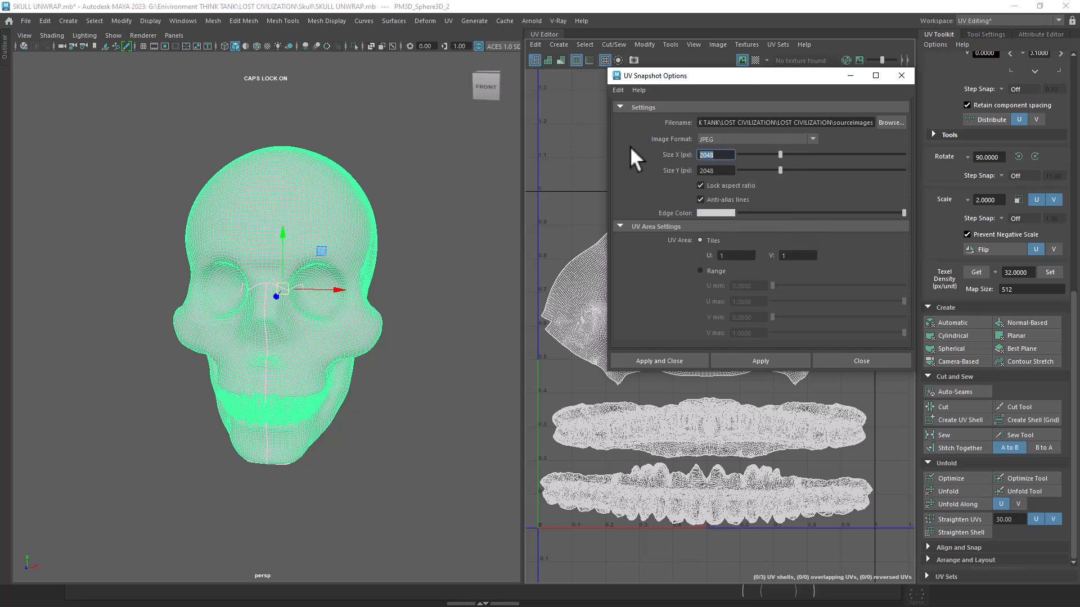
{"action": "type", "text": "4096"}
{"action": "left_click", "coordinate": [711, 170]}
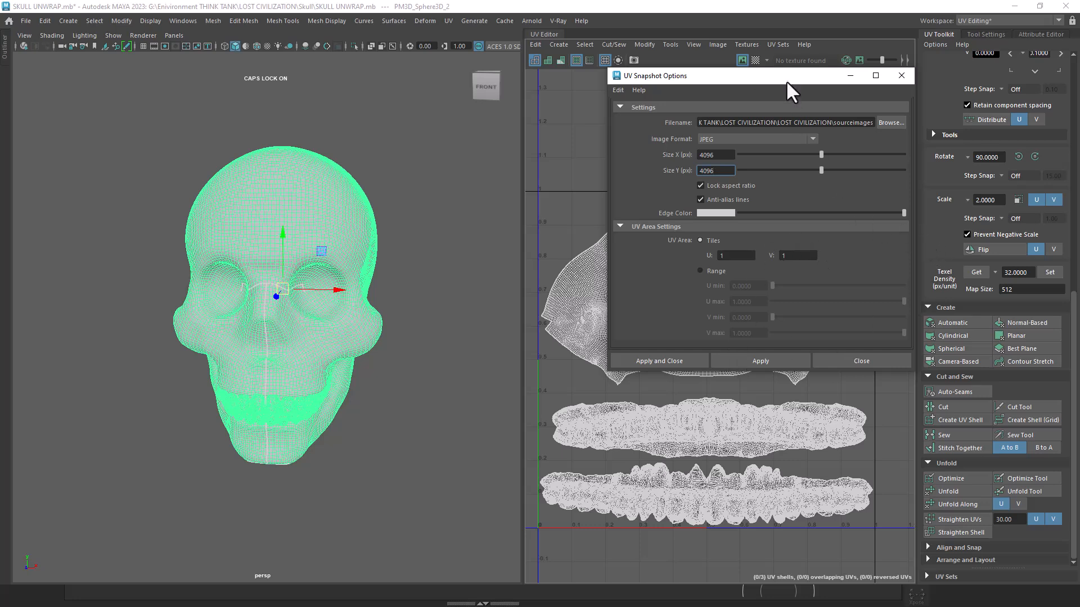
{"action": "left_click_drag", "start_coordinate": [787, 82], "coordinate": [638, 82]}
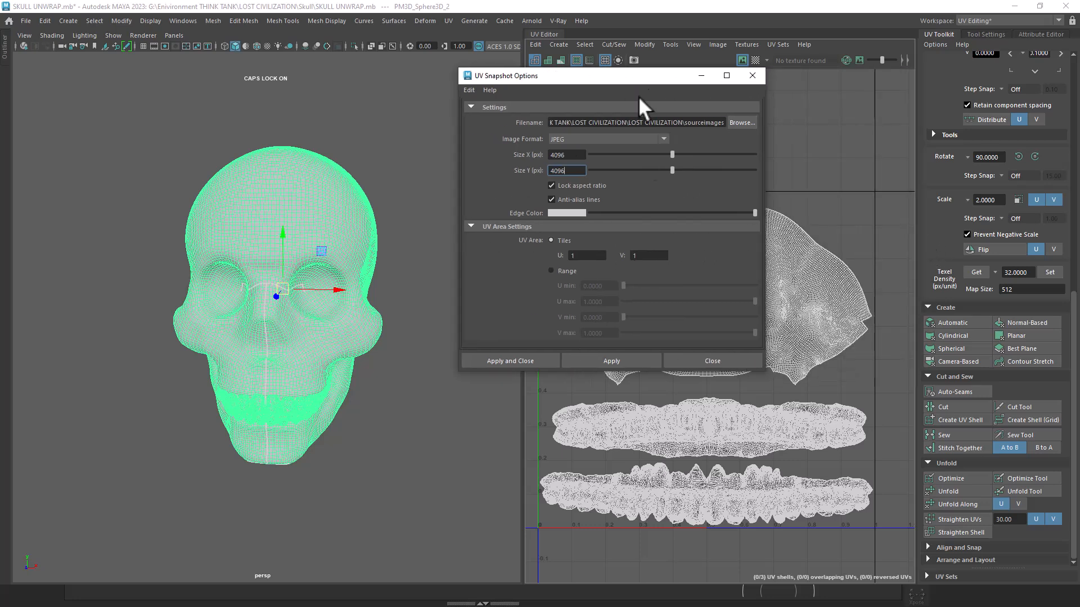
{"action": "left_click", "coordinate": [499, 360]}
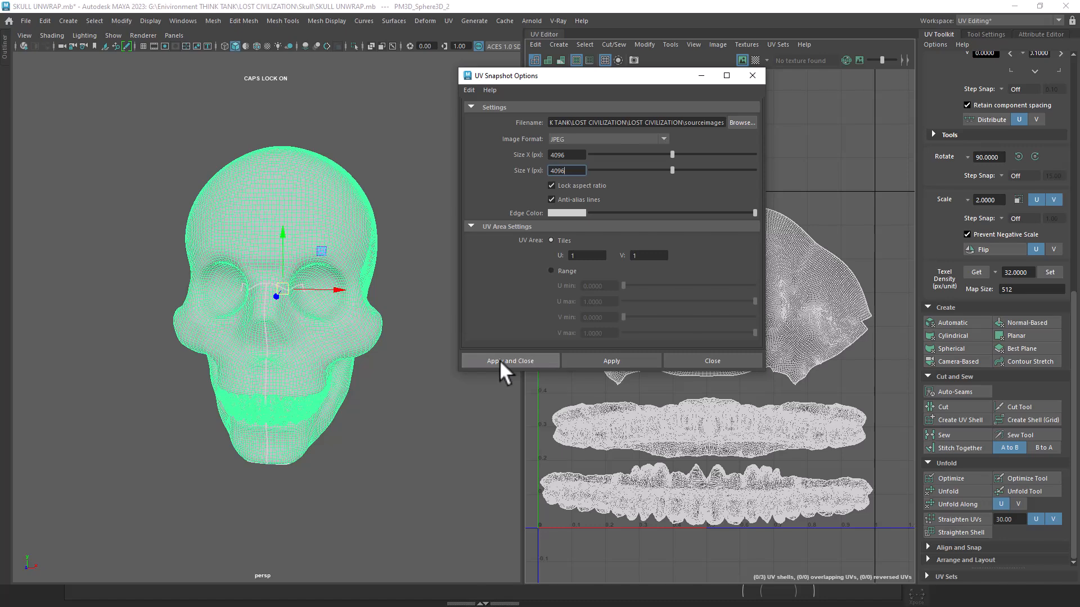
Switch to File Explorer and refresh the sourceimages folder to check for the exported snapshot.
{"action": "key", "text": "super"}
{"action": "mouse_move", "coordinate": [242, 575]}
{"action": "left_click", "coordinate": [217, 528]}
{"action": "right_click", "coordinate": [433, 189]}
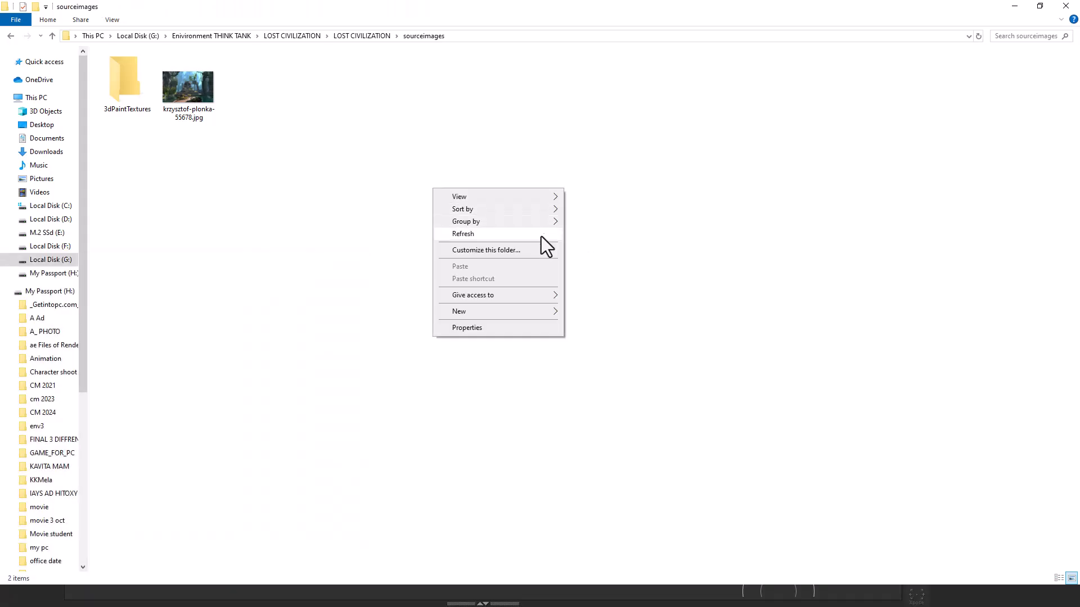
{"action": "left_click", "coordinate": [514, 235]}
Return to Maya and check the full filename path in the UV Snapshot options.
{"action": "key", "text": "alt+Tab"}
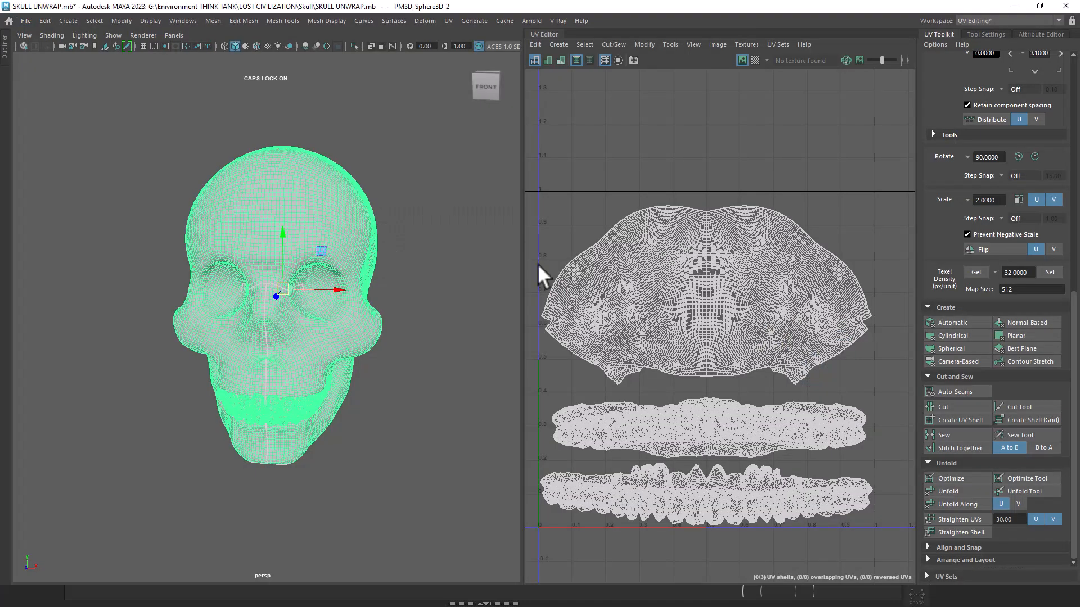
{"action": "left_click", "coordinate": [634, 59]}
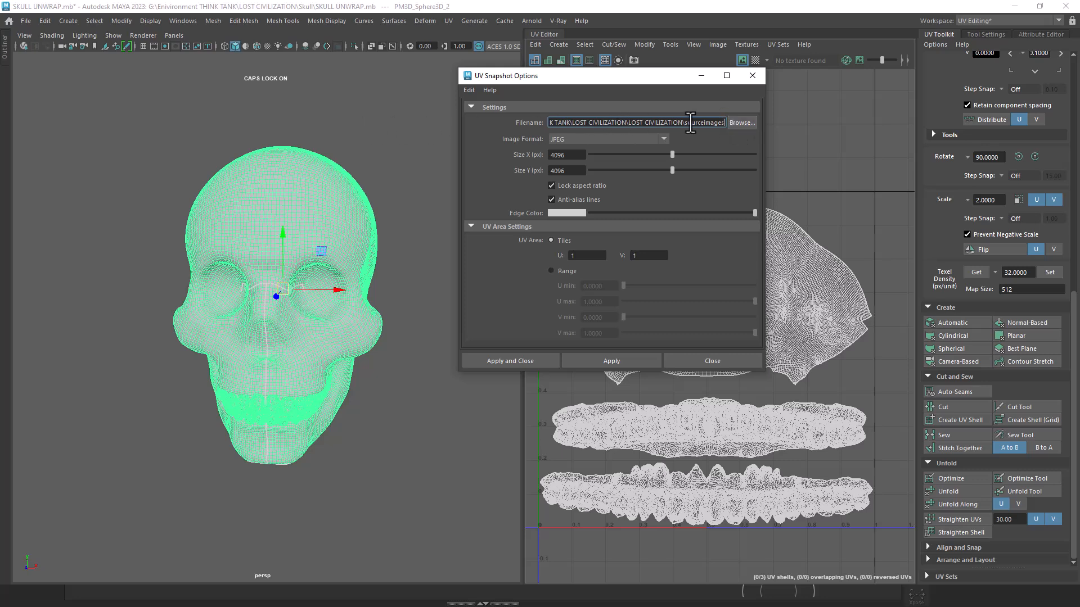
{"action": "left_click_drag", "start_coordinate": [716, 126], "coordinate": [407, 113]}
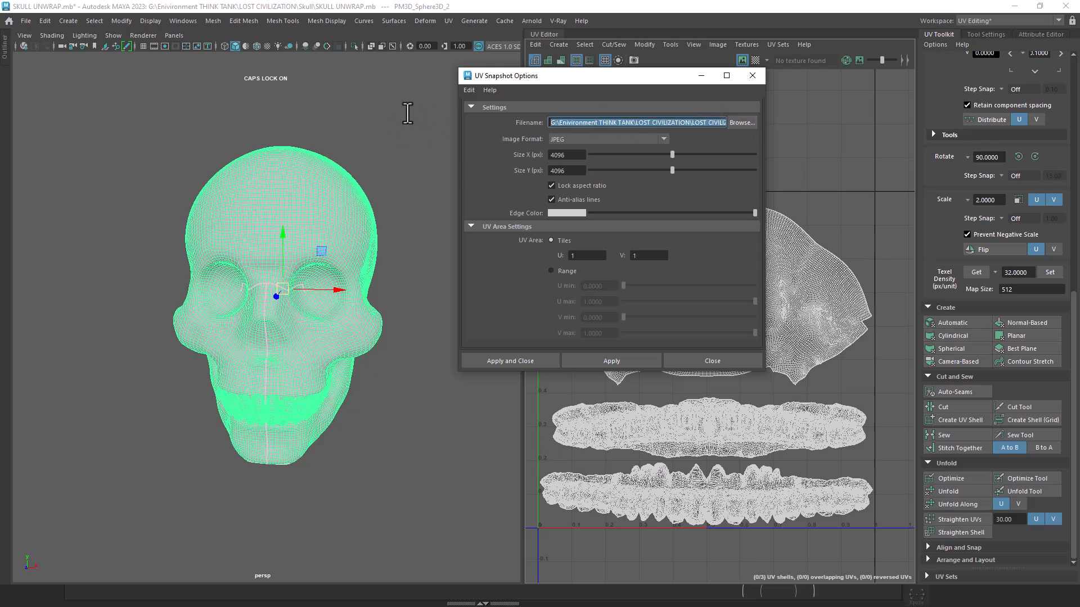
{"action": "left_click", "coordinate": [743, 121]}
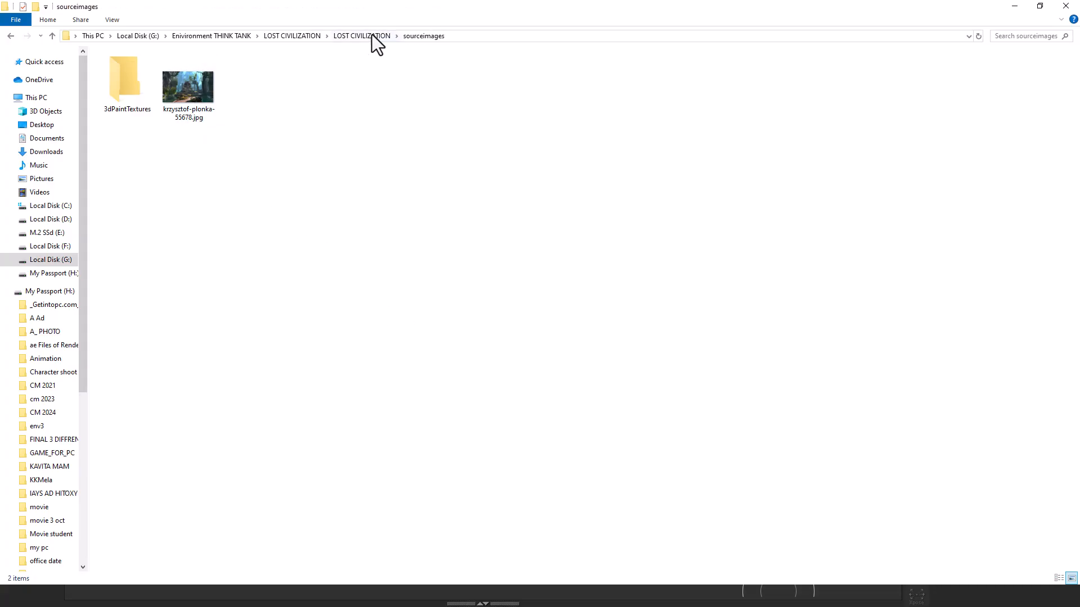
In File Explorer, go to the parent LOST CIVILIZATION project folder and view the exported sourceimages.jpg.
{"action": "left_click", "coordinate": [378, 35]}
{"action": "left_click", "coordinate": [159, 236]}
{"action": "double_click", "coordinate": [159, 236]}
{"action": "left_click", "coordinate": [1066, 6]}
Move sourceimages.jpg into the sourceimages folder and rename it skull uv.jpg.
{"action": "left_click", "coordinate": [191, 238]}
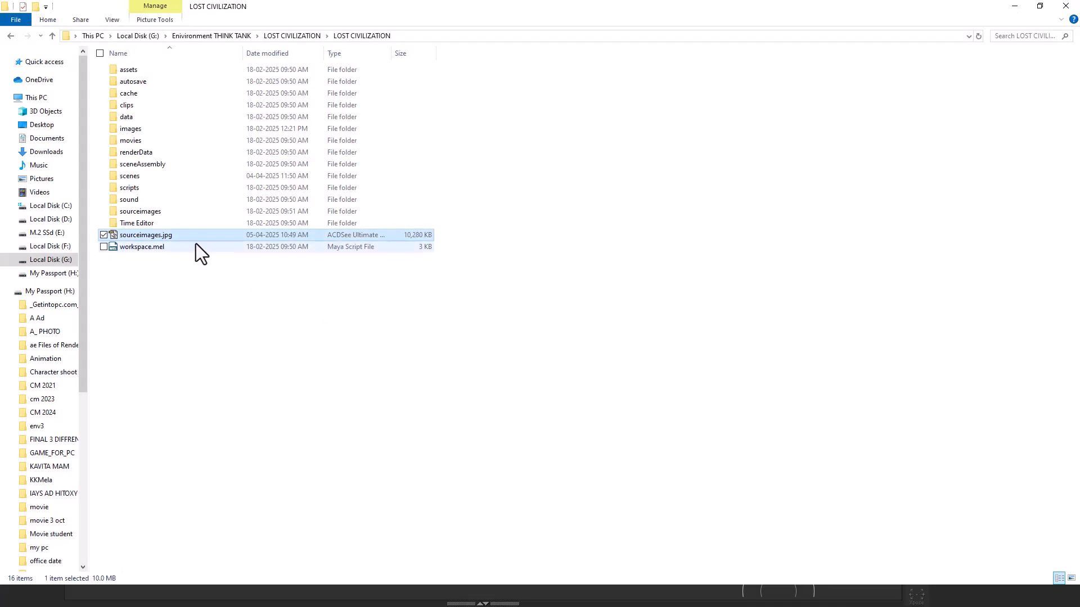
{"action": "left_click", "coordinate": [143, 209]}
{"action": "double_click", "coordinate": [143, 209]}
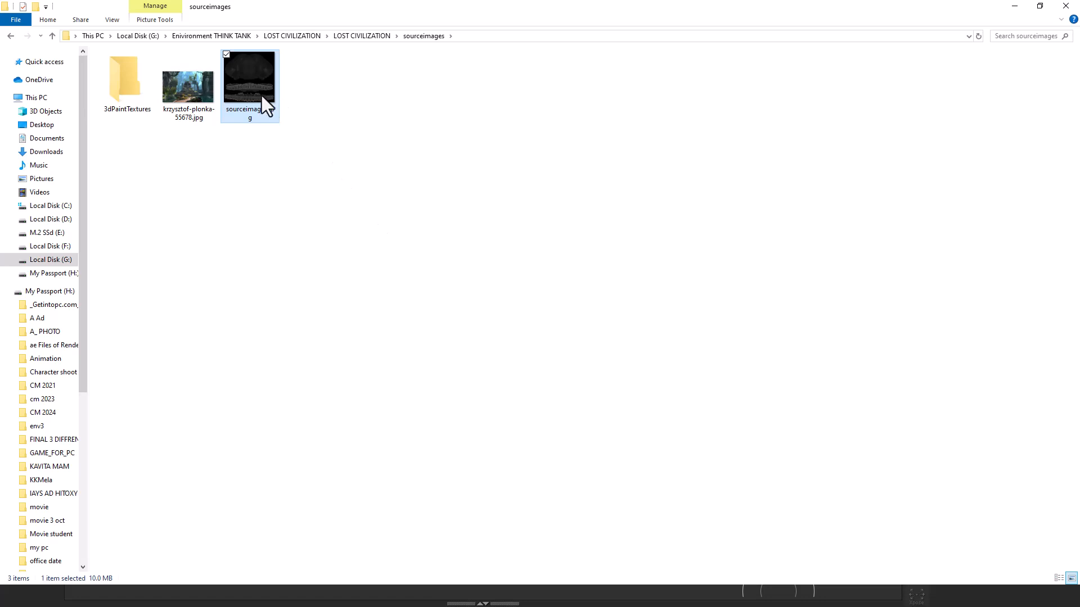
{"action": "key", "text": "F2"}
{"action": "type", "text": "skull uv.jpg"}
{"action": "key", "text": "Return"}
Switch to Photoshop and bring up the dialog for opening a file.
{"action": "key", "text": "super"}
{"action": "left_click", "coordinate": [535, 596]}
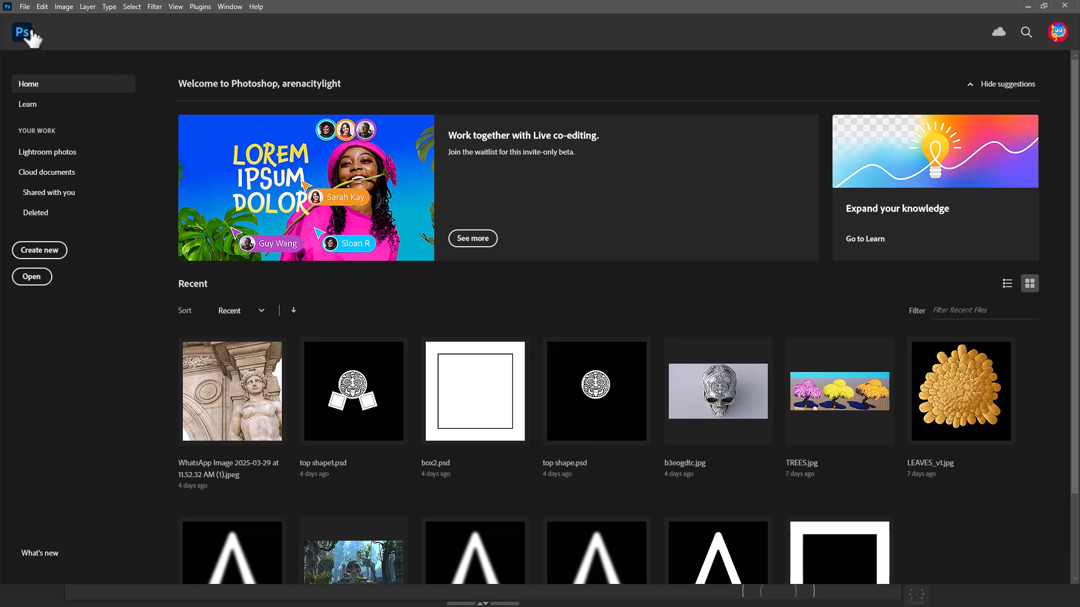
{"action": "left_click", "coordinate": [23, 7]}
{"action": "left_click", "coordinate": [65, 32]}
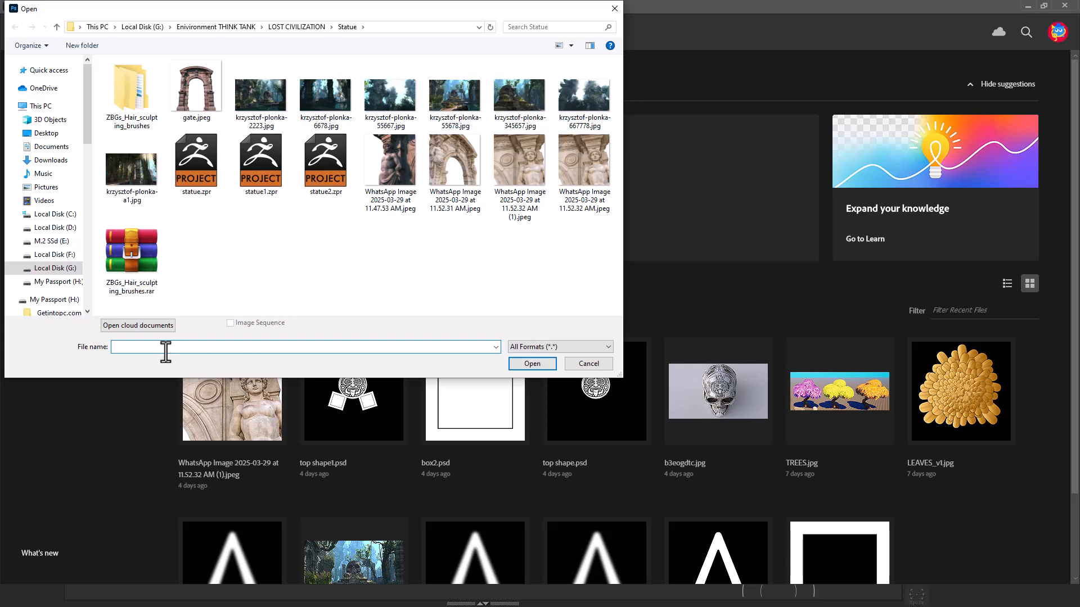
Copy the sourceimages folder path from File Explorer, use it to open skull uv.jpg in Photoshop, and activate the Move tool.
{"action": "key", "text": "super"}
{"action": "key", "text": "alt+Tab"}
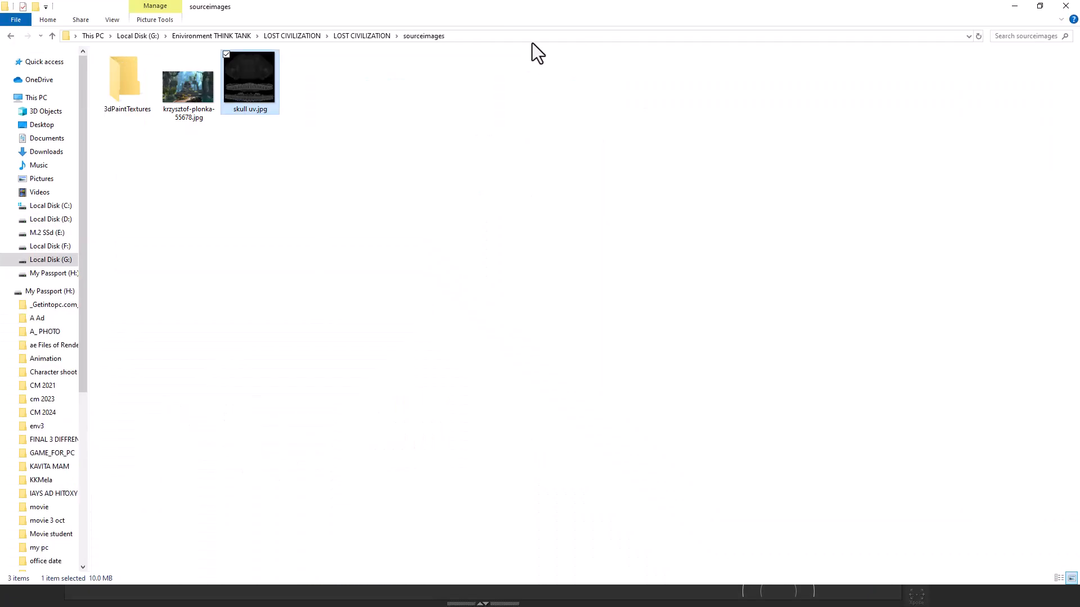
{"action": "left_click", "coordinate": [527, 37]}
{"action": "key", "text": "ctrl+c"}
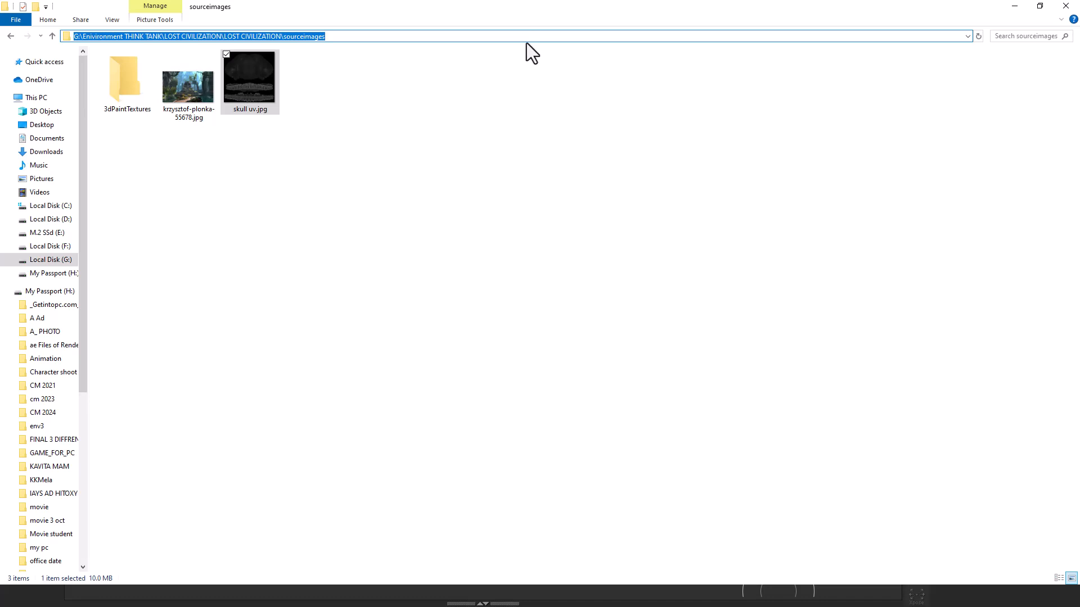
{"action": "key", "text": "alt+Tab"}
{"action": "key", "text": "ctrl+v"}
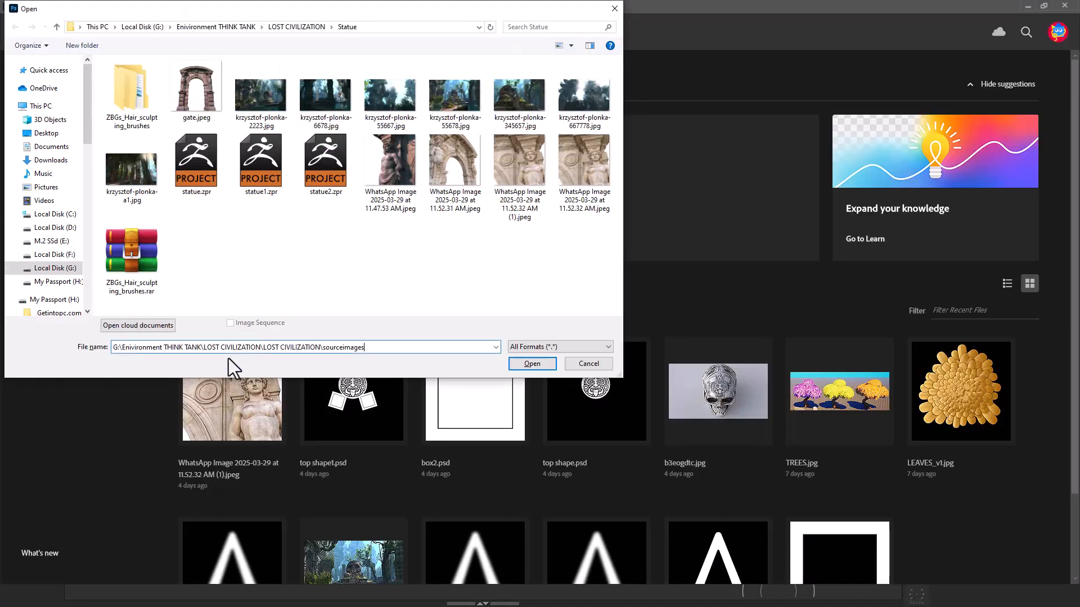
{"action": "key", "text": "Return"}
{"action": "double_click", "coordinate": [251, 91]}
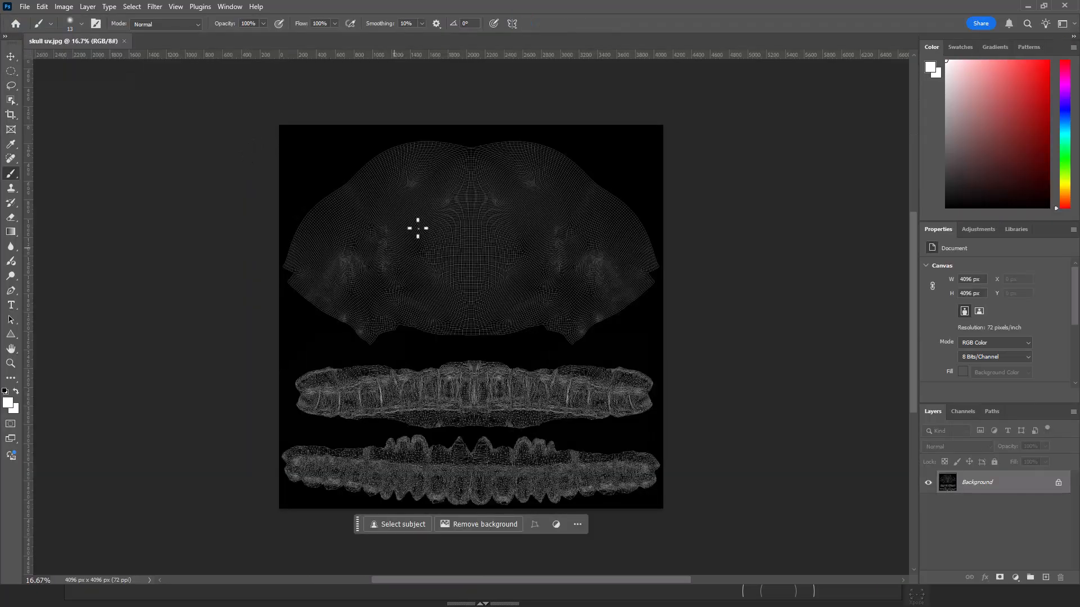
{"action": "left_click", "coordinate": [10, 56]}
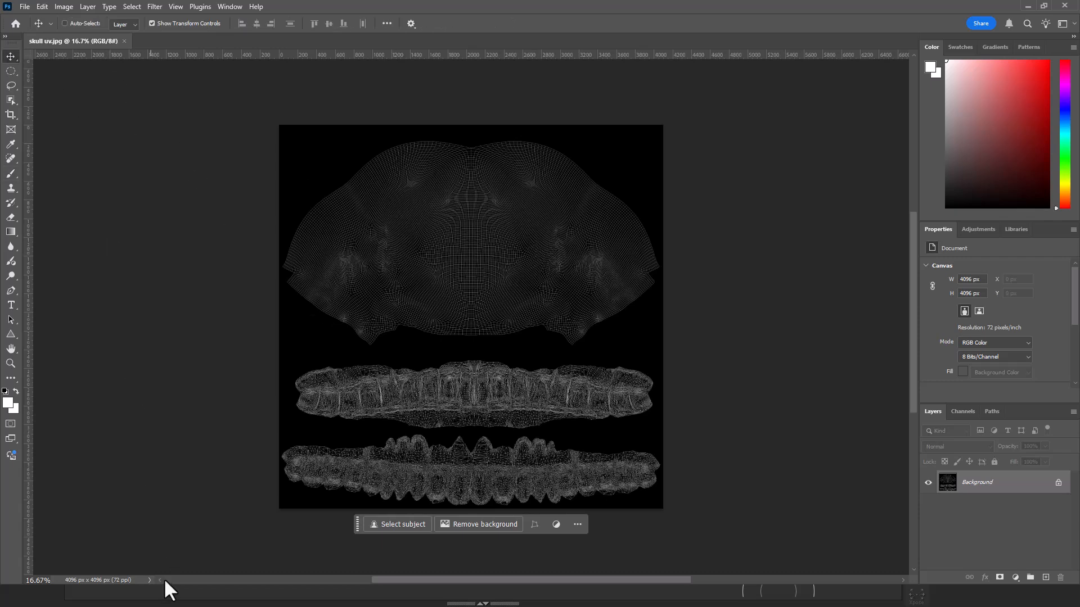
Switch to File Explorer, open the LOST CIVILIZATION project's scenes folder and display its files as extra large icons.
{"action": "key", "text": "super"}
{"action": "mouse_move", "coordinate": [233, 597]}
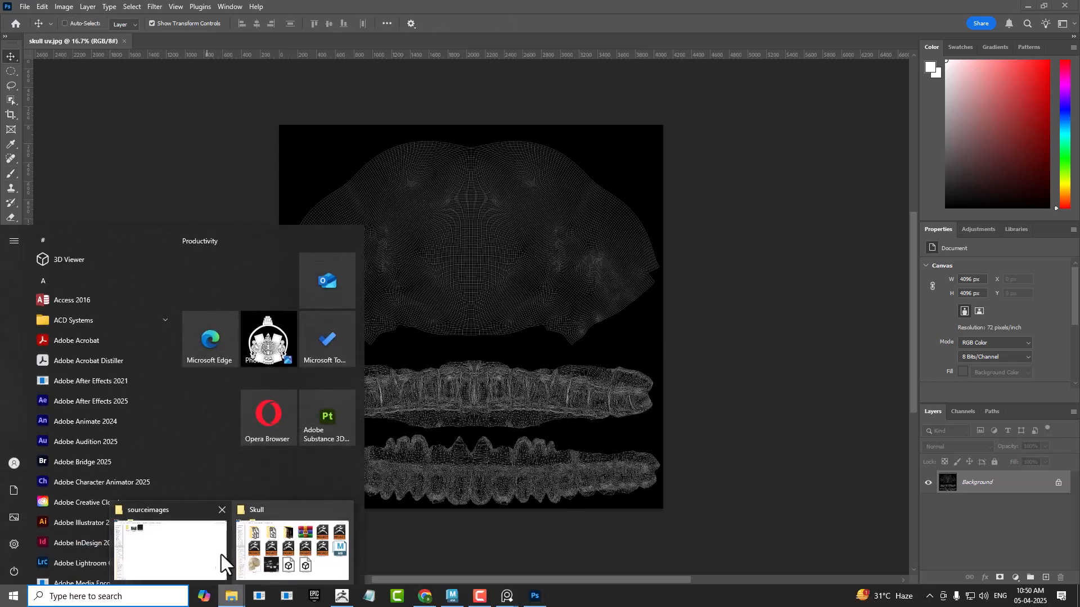
{"action": "left_click", "coordinate": [197, 549]}
{"action": "left_click", "coordinate": [308, 182]}
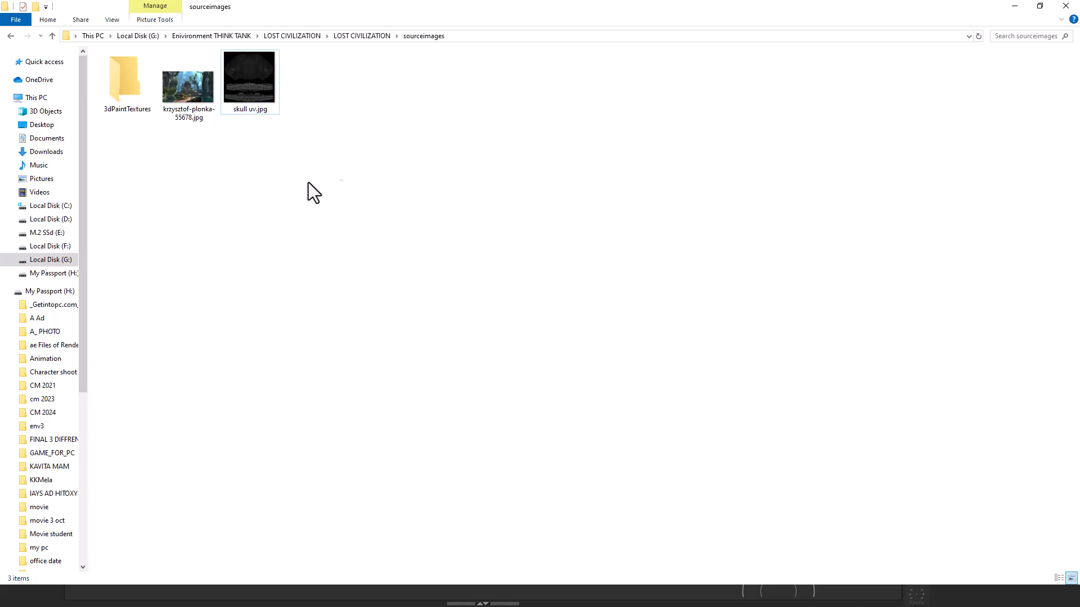
{"action": "left_click", "coordinate": [362, 35]}
{"action": "double_click", "coordinate": [139, 179]}
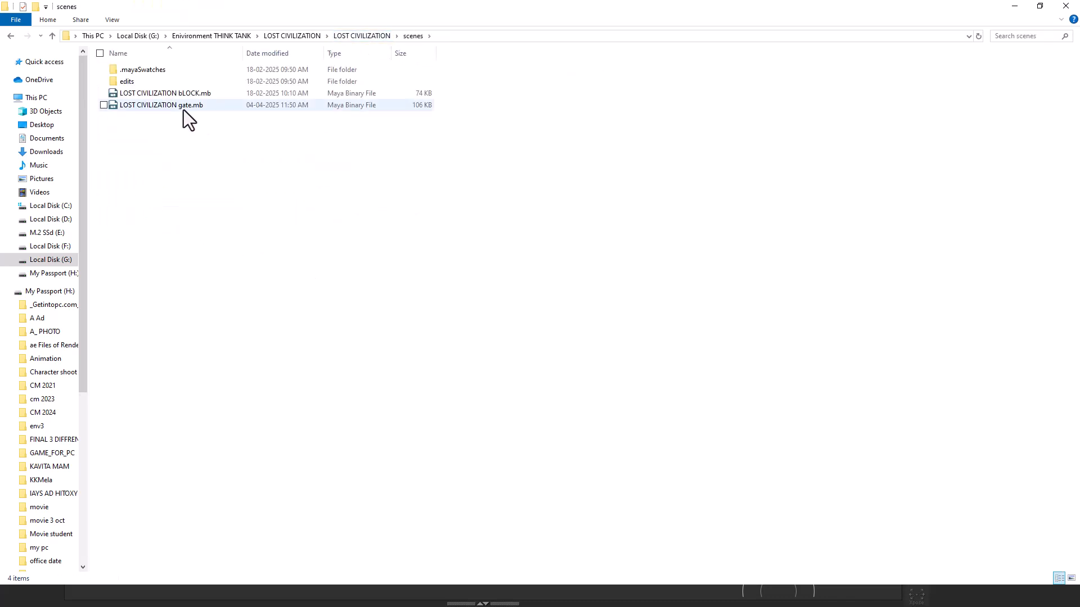
{"action": "right_click", "coordinate": [437, 186]}
{"action": "mouse_move", "coordinate": [434, 184]}
{"action": "left_click", "coordinate": [478, 186]}
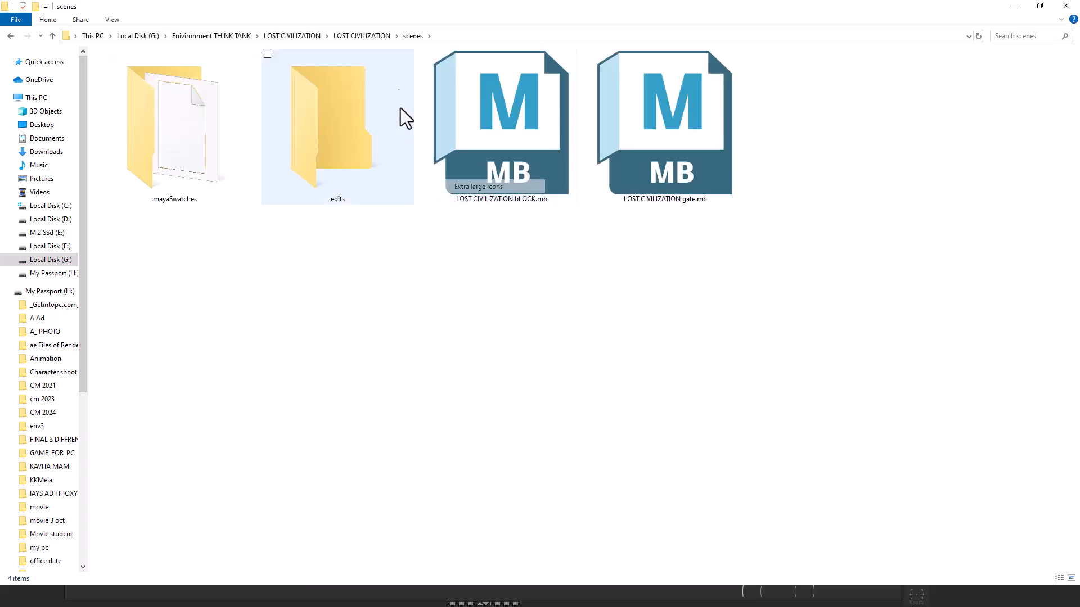
Open the Skull folder's Alpha\alpha subfolder in the LOST CIVILIZATION project and copy its path.
{"action": "left_click", "coordinate": [271, 35]}
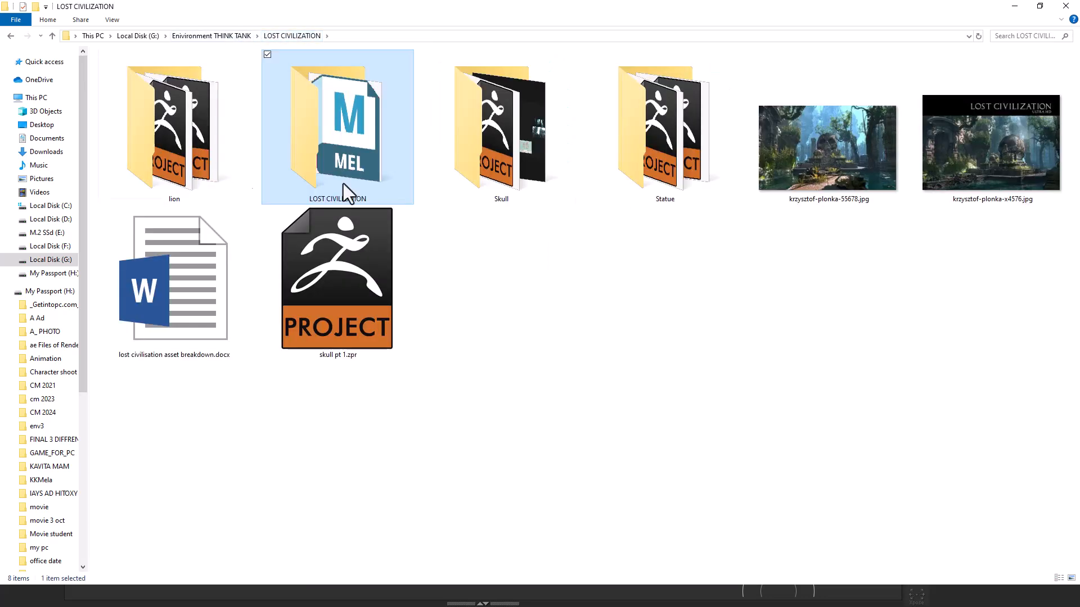
{"action": "double_click", "coordinate": [516, 177]}
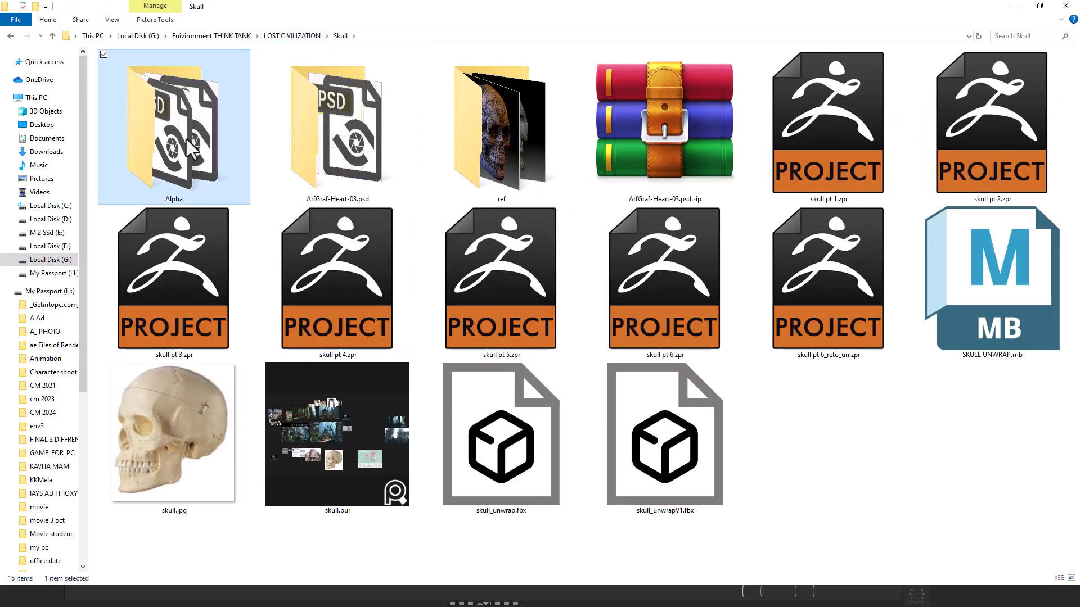
{"action": "double_click", "coordinate": [191, 149]}
{"action": "double_click", "coordinate": [131, 69]}
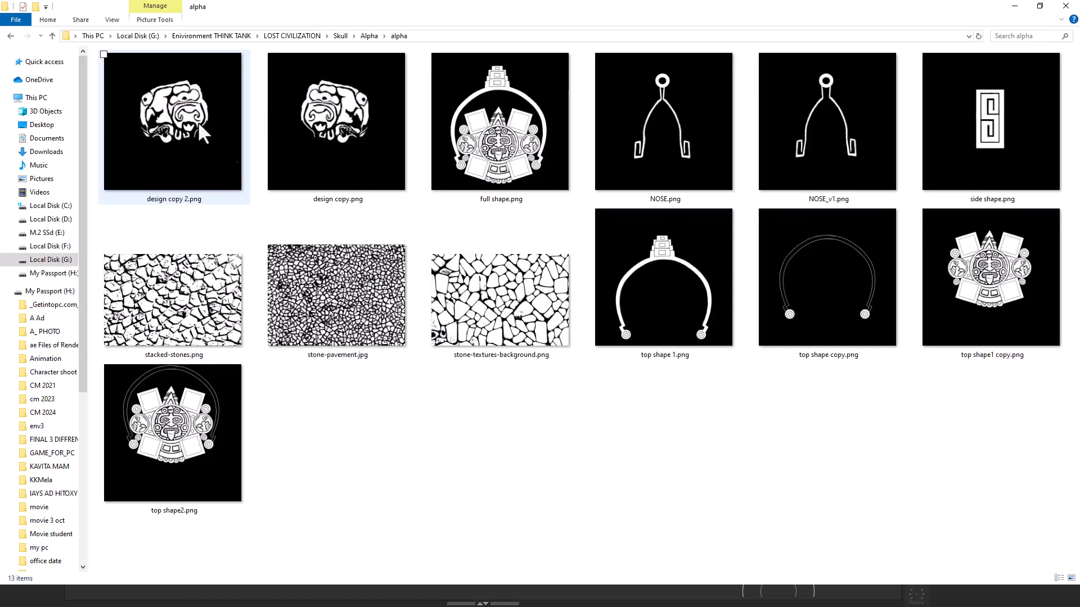
{"action": "left_click", "coordinate": [453, 37]}
{"action": "key", "text": "ctrl+c"}
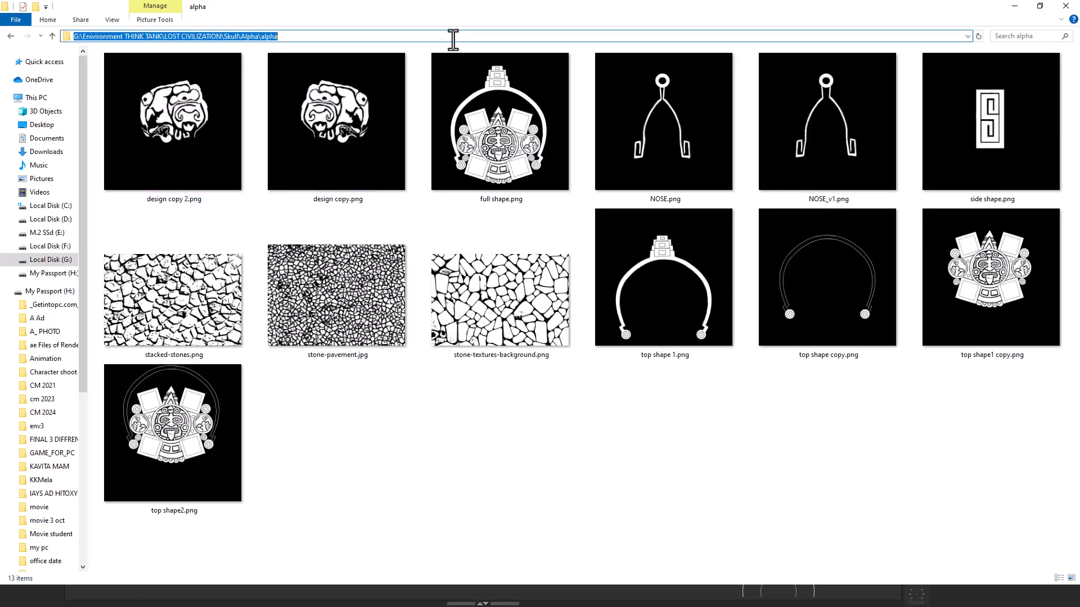
Switch to Photoshop and use the copied alpha folder path to open full shape.png.
{"action": "key", "text": "alt+Tab"}
{"action": "left_click", "coordinate": [21, 7]}
{"action": "left_click", "coordinate": [44, 29]}
{"action": "key", "text": "ctrl+v"}
{"action": "key", "text": "Return"}
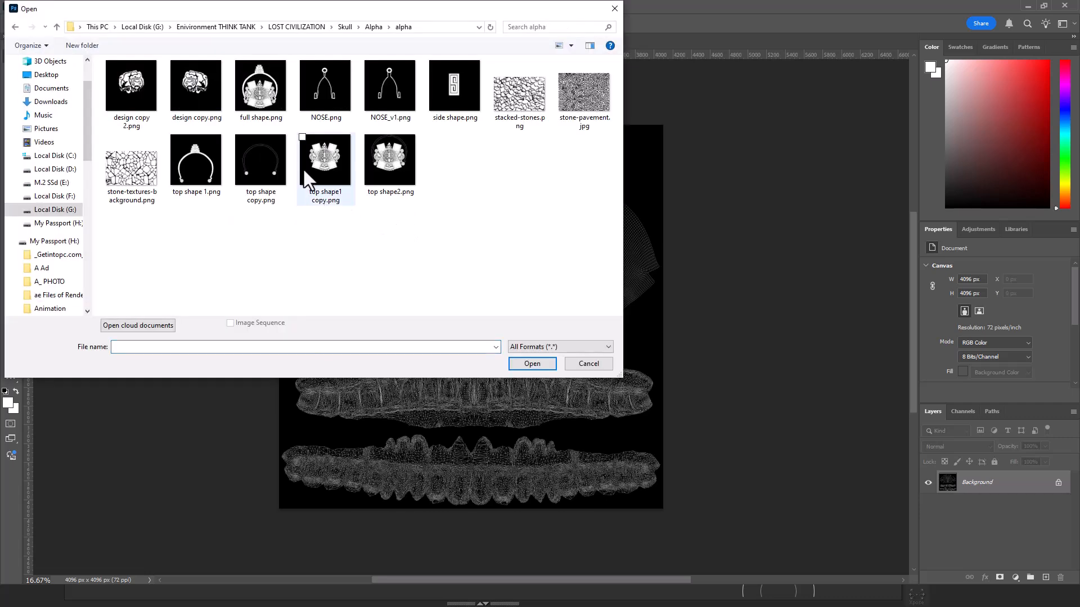
{"action": "left_click", "coordinate": [258, 94]}
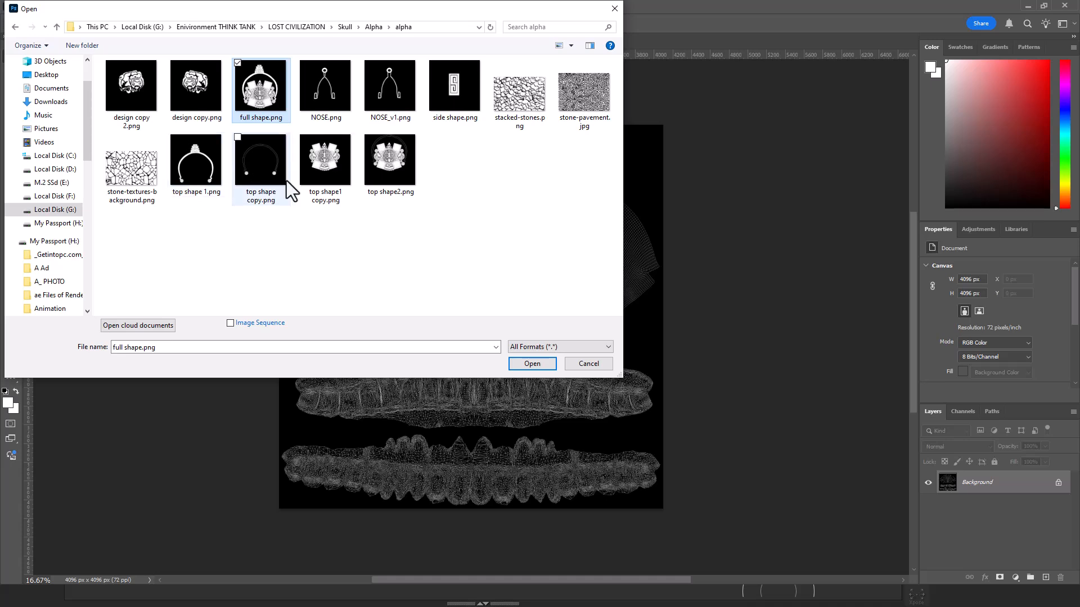
{"action": "left_click", "coordinate": [528, 364]}
Copy the full shape.png design into skull uv.jpg, minimize the source image window, and set the new layer's blend mode to Screen.
{"action": "left_click_drag", "start_coordinate": [248, 41], "coordinate": [404, 119]}
{"action": "left_click_drag", "start_coordinate": [511, 103], "coordinate": [711, 92]}
{"action": "left_click_drag", "start_coordinate": [753, 335], "coordinate": [466, 278]}
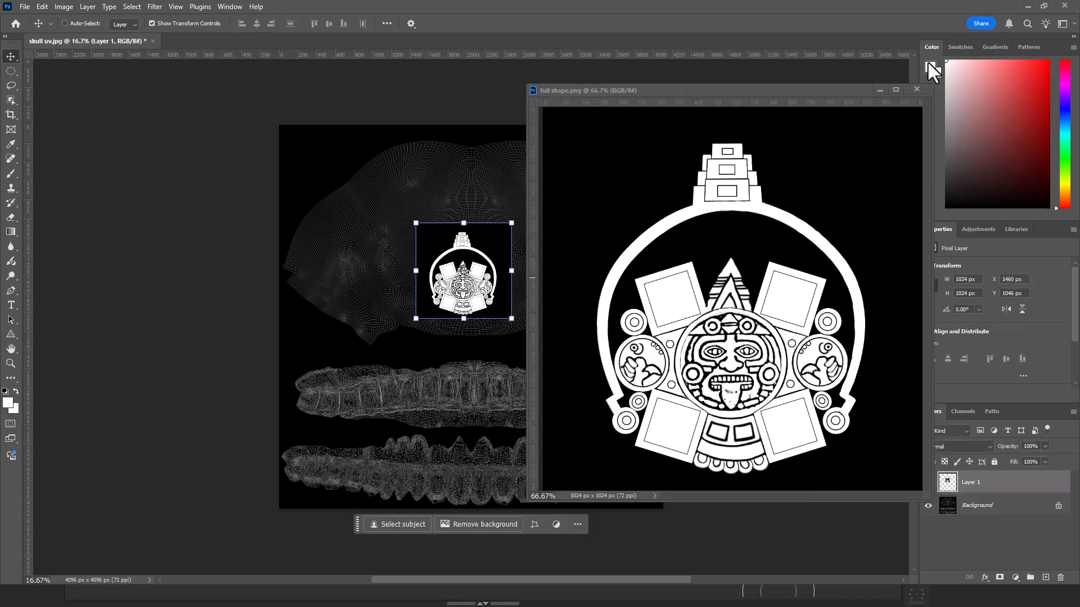
{"action": "left_click", "coordinate": [878, 89]}
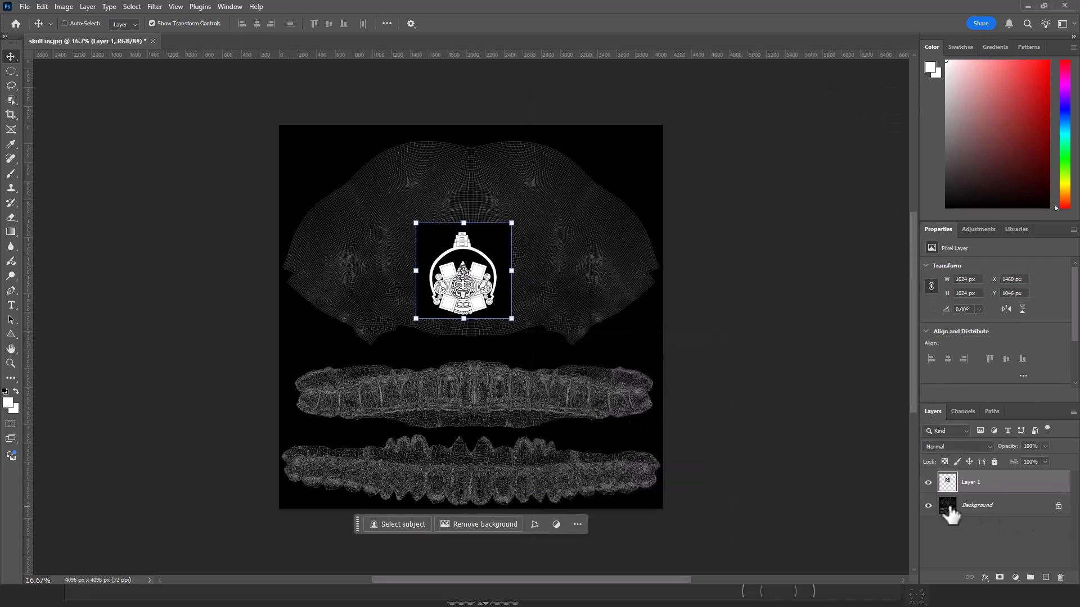
{"action": "left_click", "coordinate": [960, 447]}
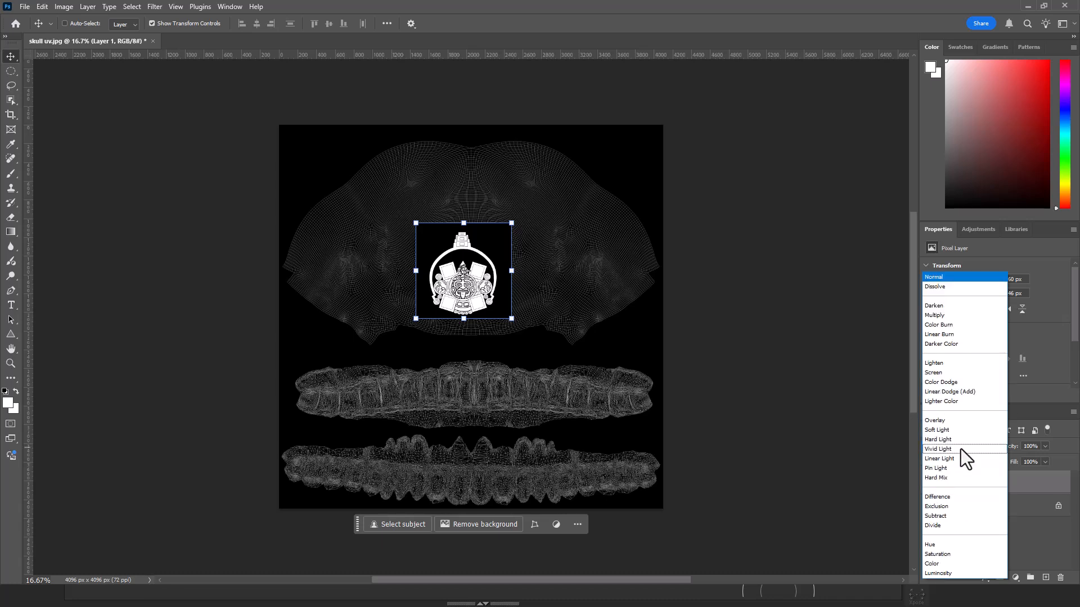
{"action": "left_click", "coordinate": [950, 372]}
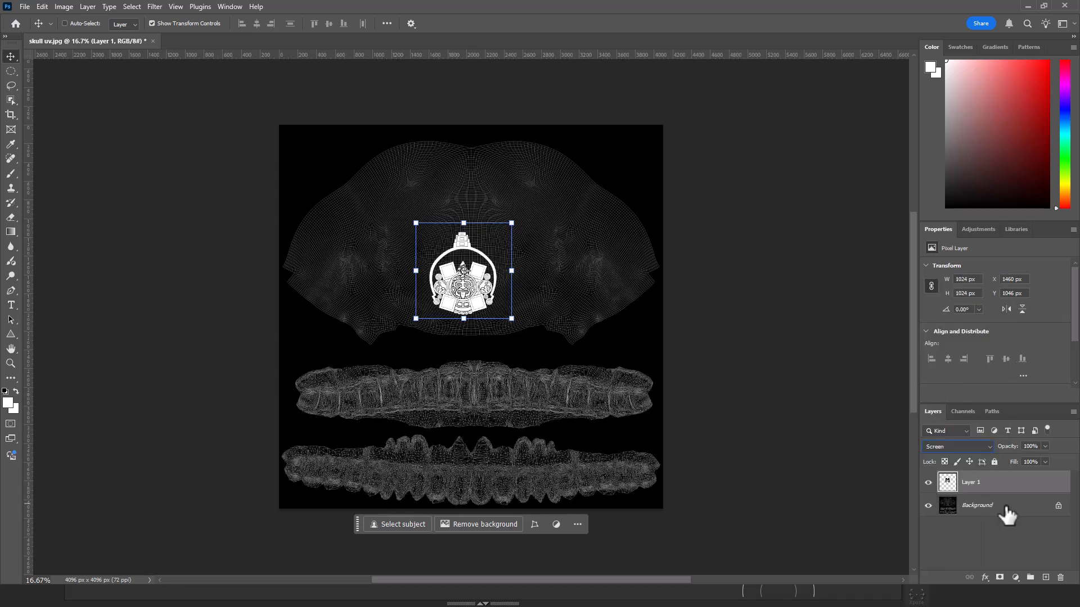
Convert the Background into a regular layer, place it above the design layer, and set its blend mode to Screen.
{"action": "double_click", "coordinate": [988, 505]}
{"action": "left_click", "coordinate": [613, 173]}
{"action": "left_click_drag", "start_coordinate": [979, 488], "coordinate": [994, 506]}
{"action": "left_click", "coordinate": [989, 482]}
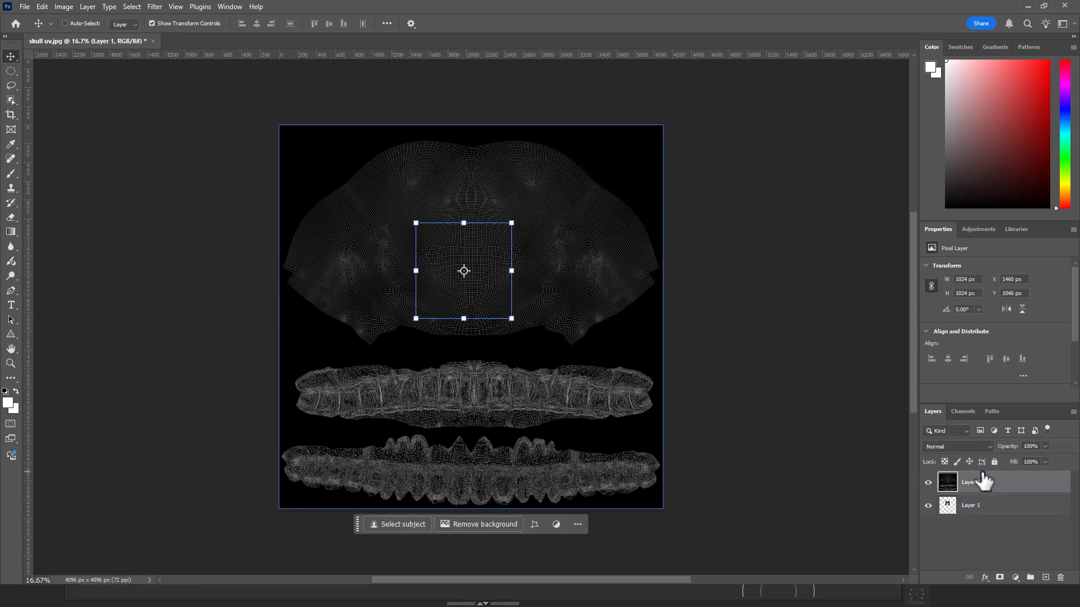
{"action": "left_click", "coordinate": [964, 448]}
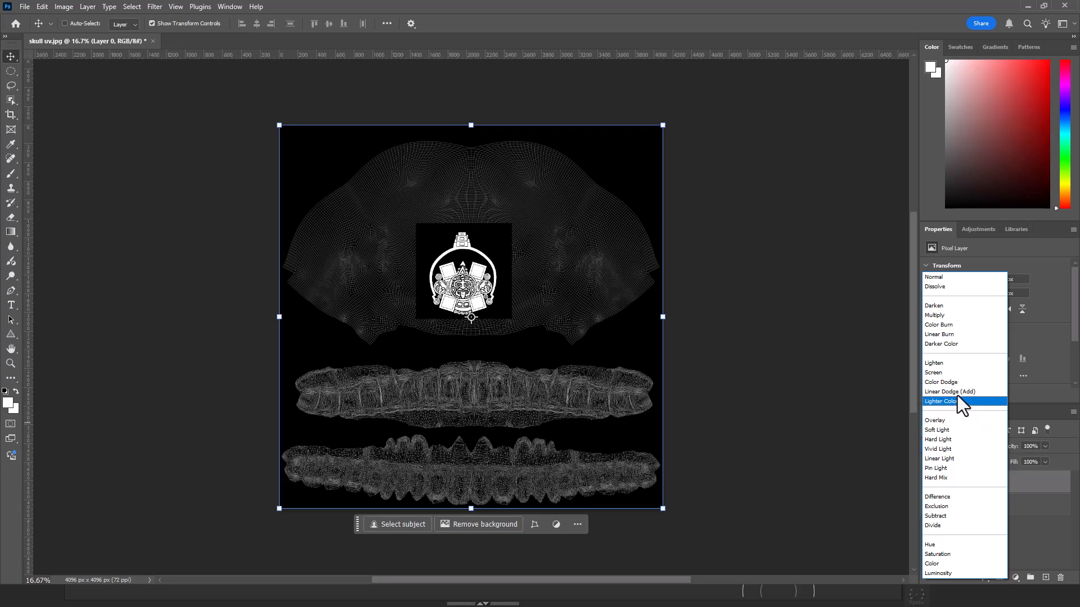
{"action": "left_click", "coordinate": [956, 373]}
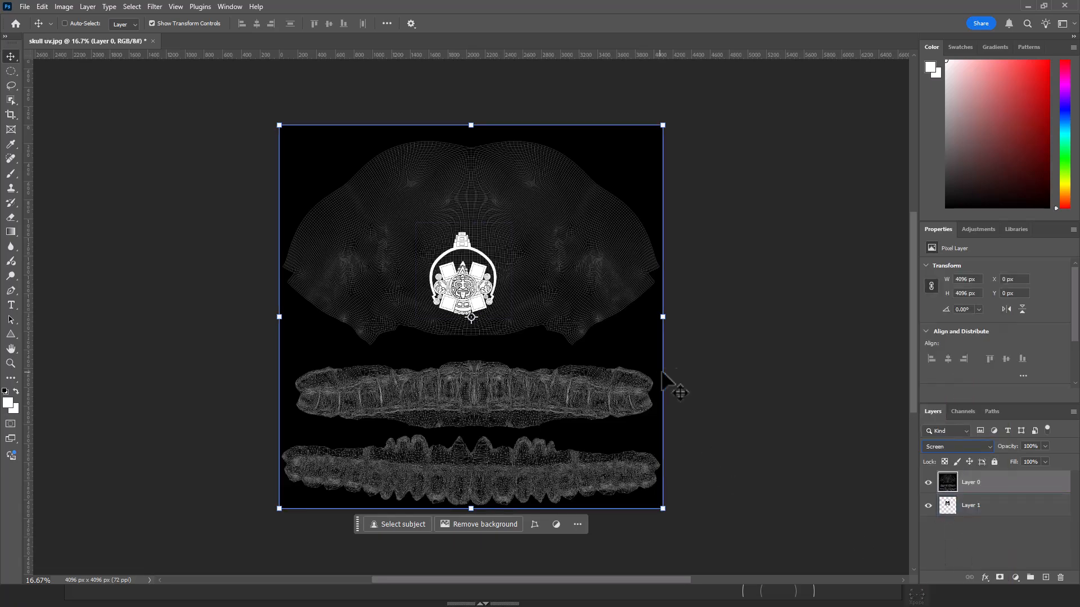
Add a vertical guide through the horizontal centre of the UV layout.
{"action": "key", "text": "ctrl+plus"}
{"action": "key", "text": "ctrl+plus"}
{"action": "key", "text": "ctrl+plus"}
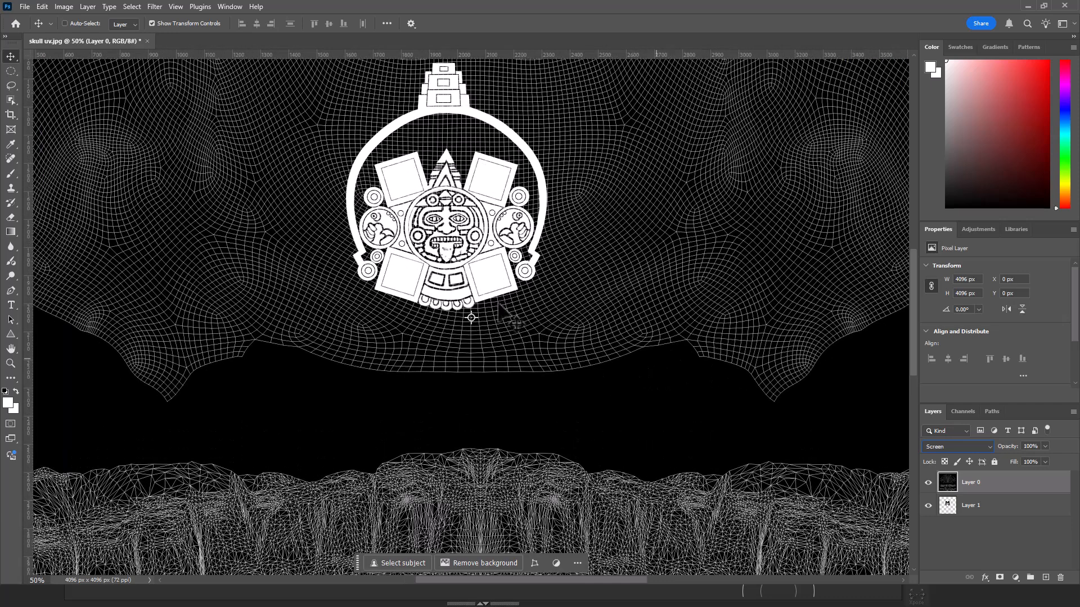
{"action": "left_click_drag", "start_coordinate": [28, 295], "coordinate": [471, 338]}
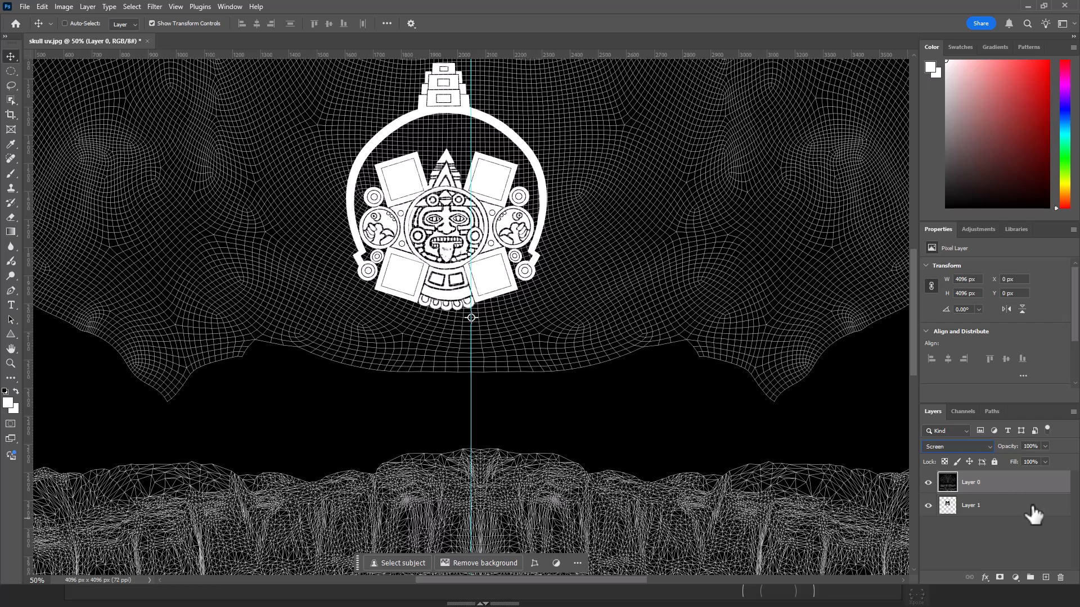
Lock the UV wireframe layer, Layer 0, against all edits.
{"action": "left_click", "coordinate": [970, 505]}
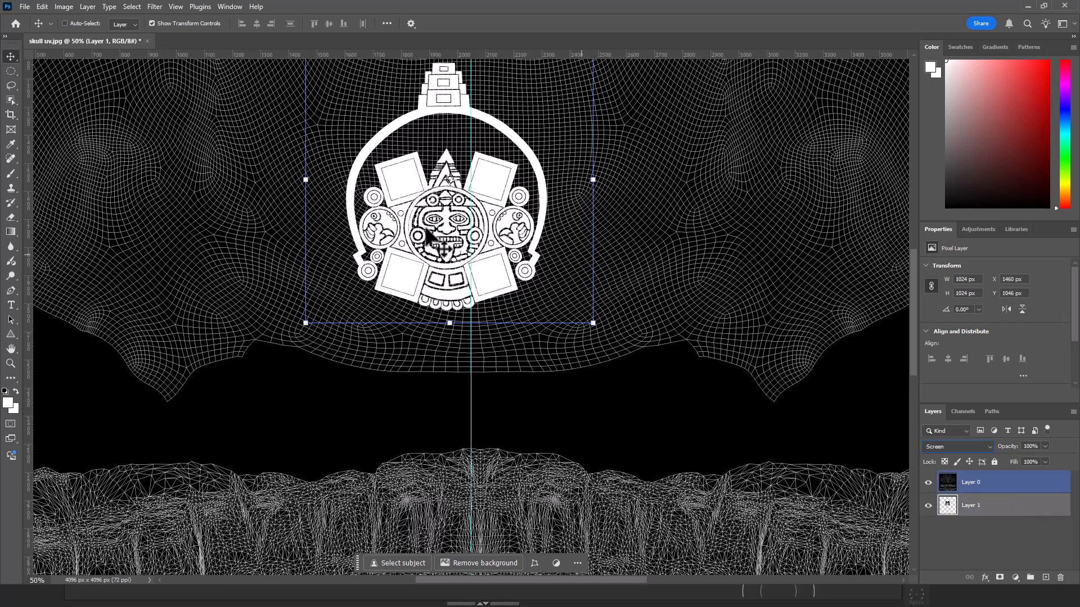
{"action": "left_click", "coordinate": [1024, 481]}
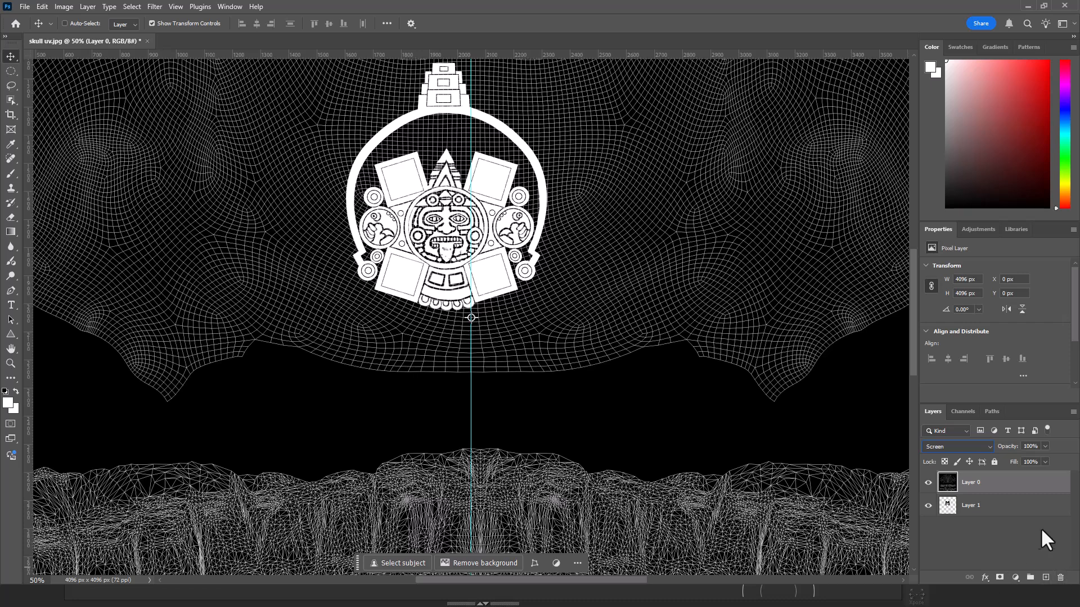
{"action": "left_click", "coordinate": [994, 462]}
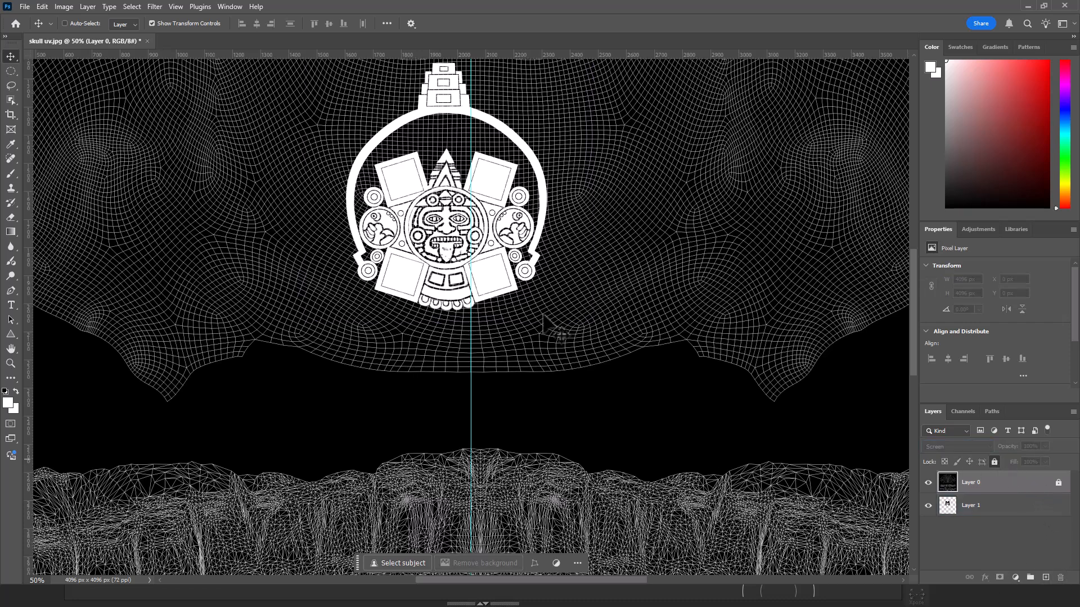
Move the design layer to X 1536 px, Y 980 px so it is centred on the vertical guide.
{"action": "left_click", "coordinate": [975, 505]}
{"action": "left_click_drag", "start_coordinate": [433, 251], "coordinate": [502, 214]}
{"action": "key", "text": "ctrl+plus"}
Switch to Maya and close the UV Snapshot Options window over the skull scene.
{"action": "key", "text": "alt+Tab"}
{"action": "key", "text": "alt+Tab"}
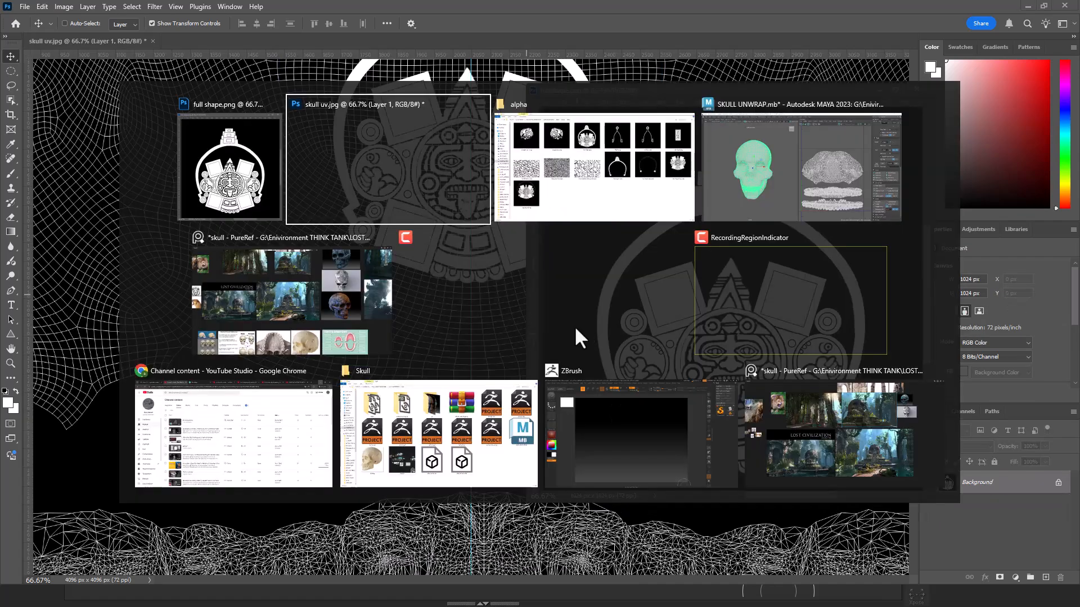
{"action": "left_click", "coordinate": [779, 167]}
{"action": "left_click", "coordinate": [873, 415]}
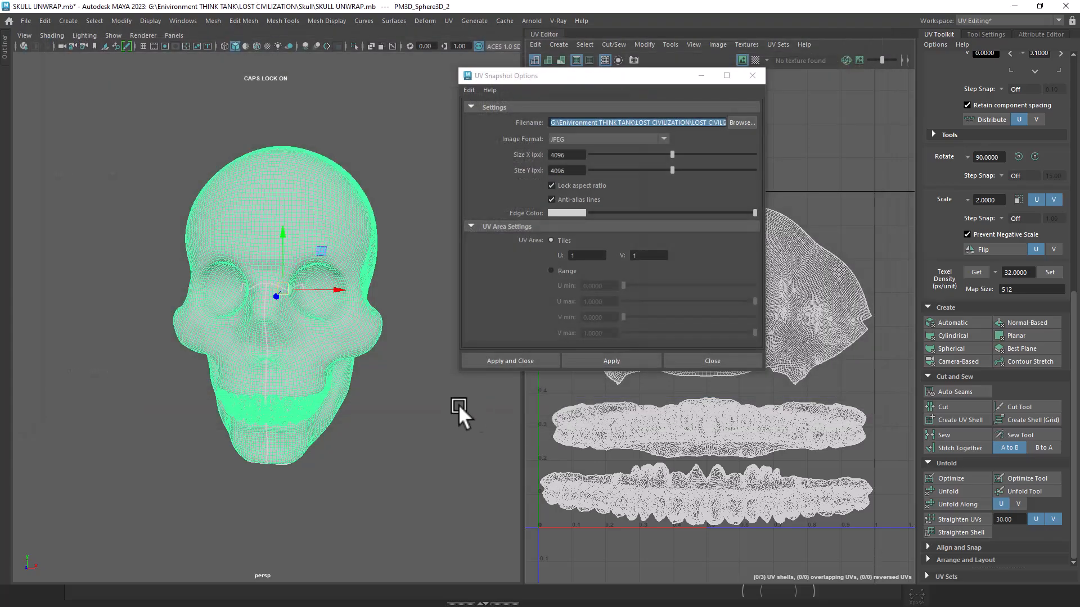
{"action": "scroll", "coordinate": [344, 340], "scroll_direction": "up", "scroll_amount": 10}
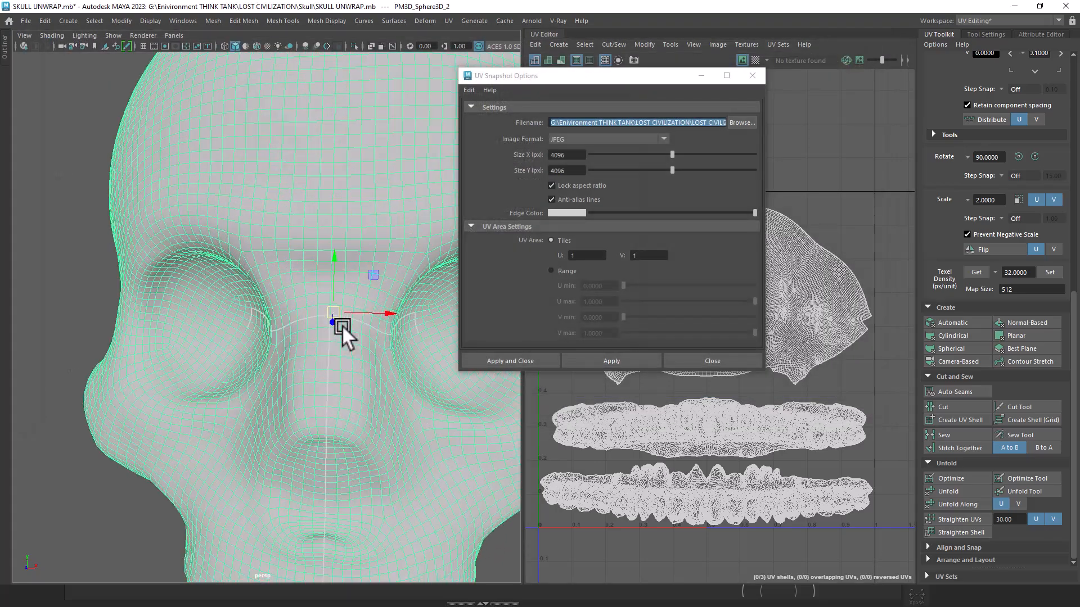
{"action": "left_click", "coordinate": [736, 364]}
Select an edge at the top centre of the skull to check its matching location in the UV layout.
{"action": "left_click_drag", "start_coordinate": [356, 339], "coordinate": [273, 288], "text": "alt"}
{"action": "right_click_drag", "start_coordinate": [271, 284], "coordinate": [262, 183]}
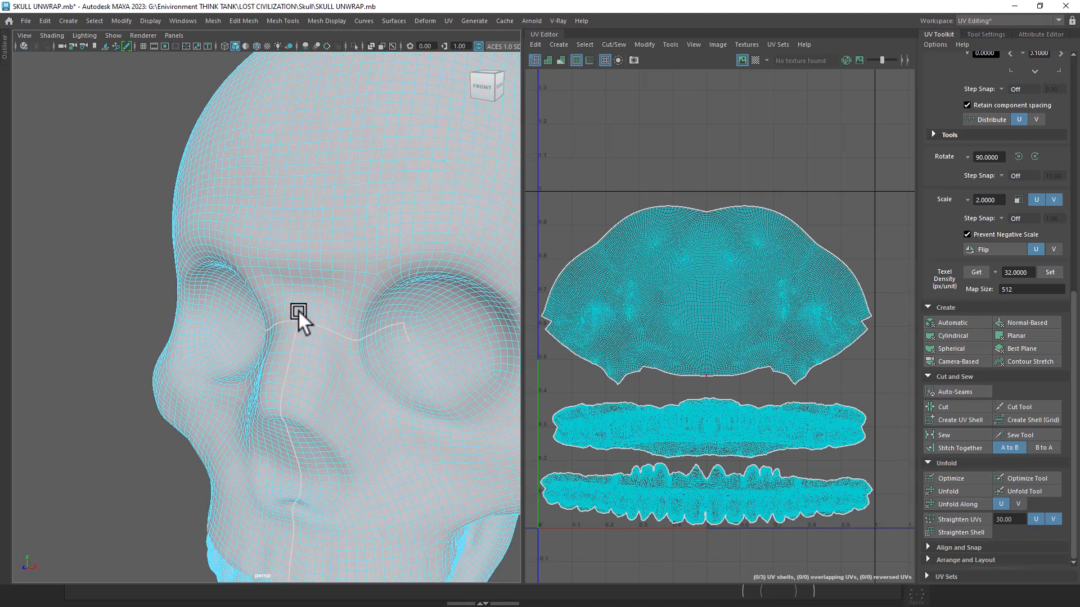
{"action": "scroll", "coordinate": [305, 244], "scroll_direction": "down", "scroll_amount": 3}
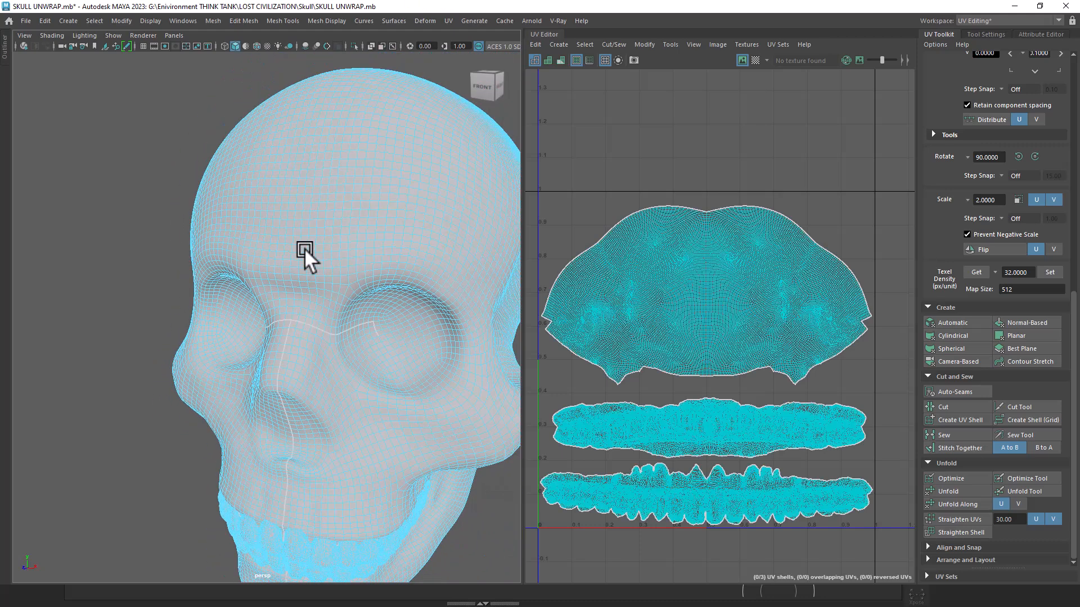
{"action": "middle_click_drag", "start_coordinate": [305, 248], "coordinate": [301, 302], "text": "alt"}
{"action": "left_click", "coordinate": [329, 150]}
{"action": "left_click_drag", "start_coordinate": [329, 150], "coordinate": [474, 572], "text": "alt"}
Switch to PureRef and examine the carved skull reference up close.
{"action": "key", "text": "super"}
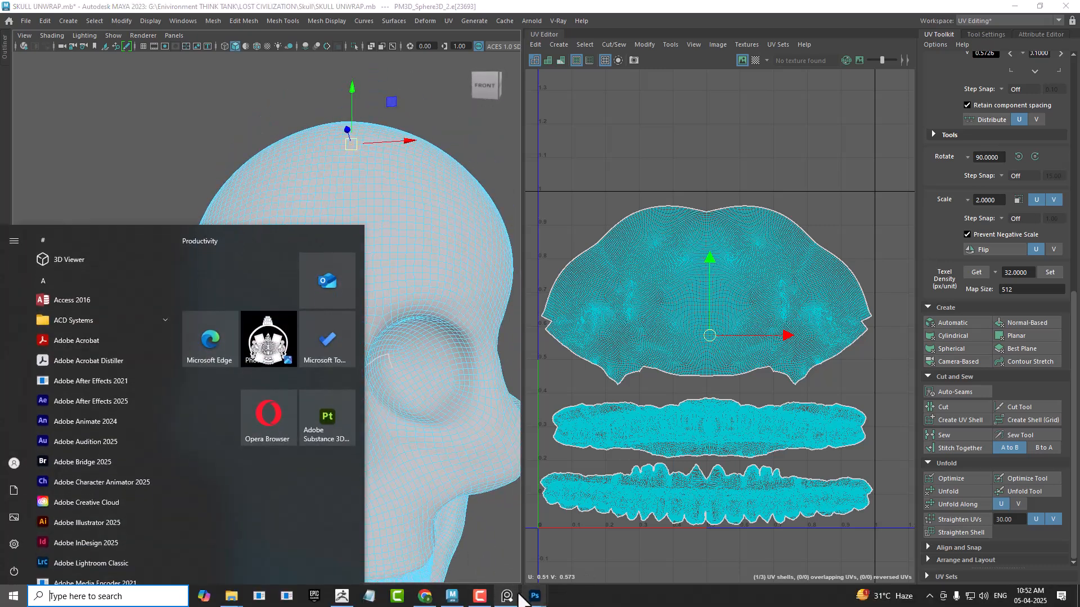
{"action": "mouse_move", "coordinate": [507, 596]}
{"action": "left_click", "coordinate": [572, 535]}
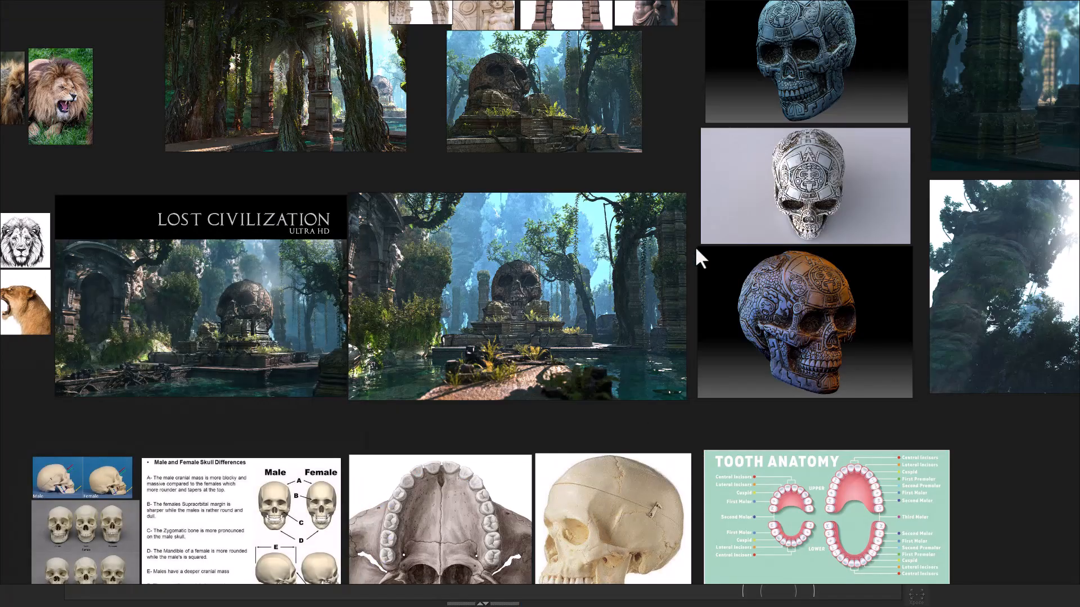
{"action": "middle_click_drag", "start_coordinate": [789, 285], "coordinate": [410, 268]}
{"action": "scroll", "coordinate": [542, 282], "scroll_direction": "up", "scroll_amount": 2}
{"action": "scroll", "coordinate": [440, 299], "scroll_direction": "up", "scroll_amount": 3}
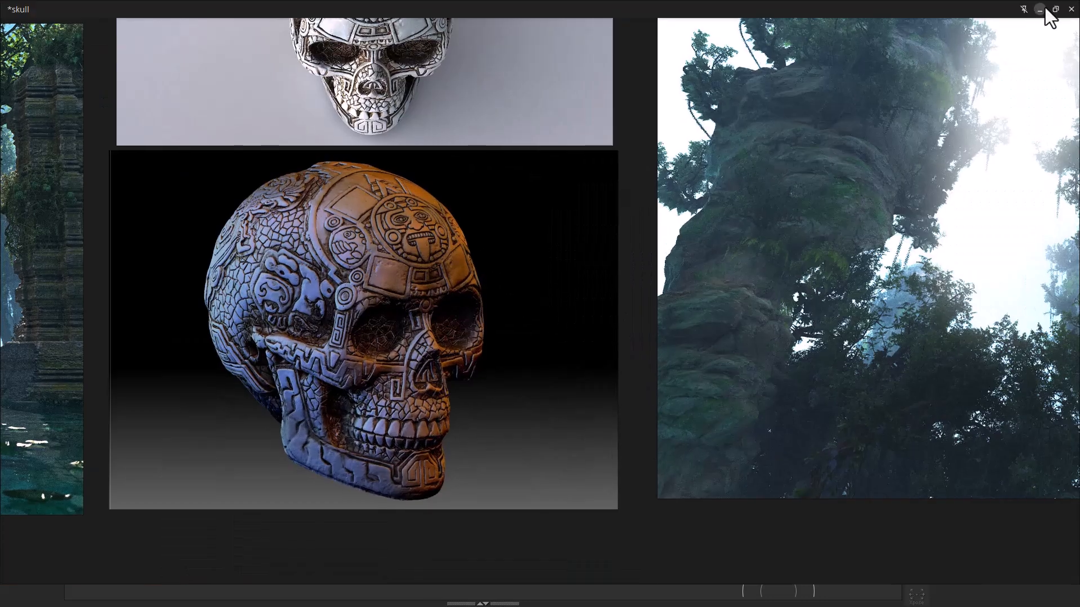
Restore the PureRef board to a smaller window framing the carved skull, and switch back to Photoshop.
{"action": "left_click", "coordinate": [1056, 9]}
{"action": "scroll", "coordinate": [424, 285], "scroll_direction": "down", "scroll_amount": 3}
{"action": "middle_click_drag", "start_coordinate": [546, 277], "coordinate": [412, 250]}
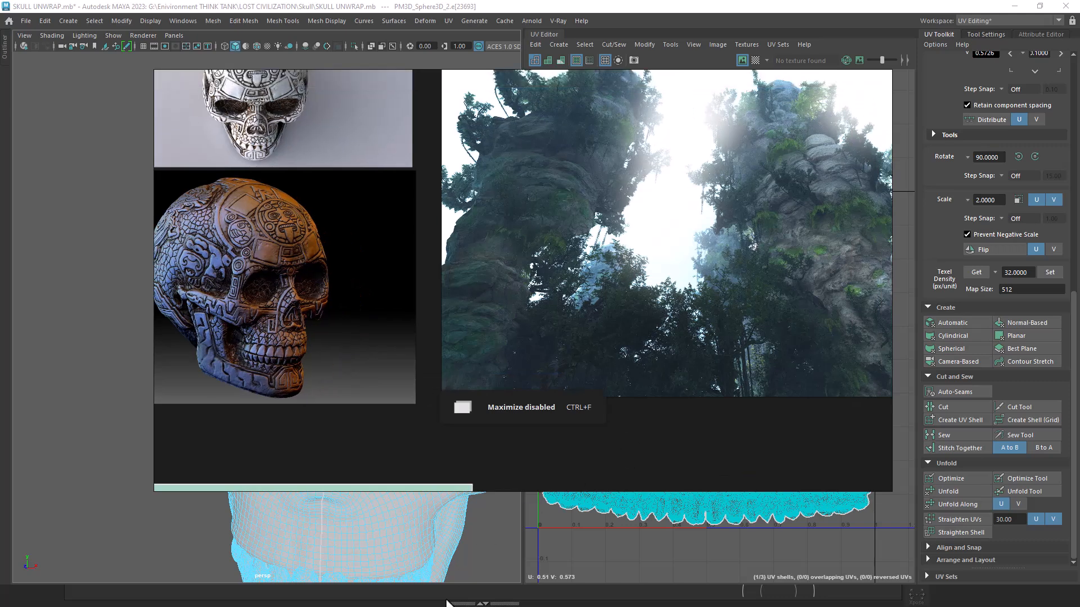
{"action": "key", "text": "super"}
{"action": "mouse_move", "coordinate": [552, 585]}
{"action": "left_click", "coordinate": [532, 559]}
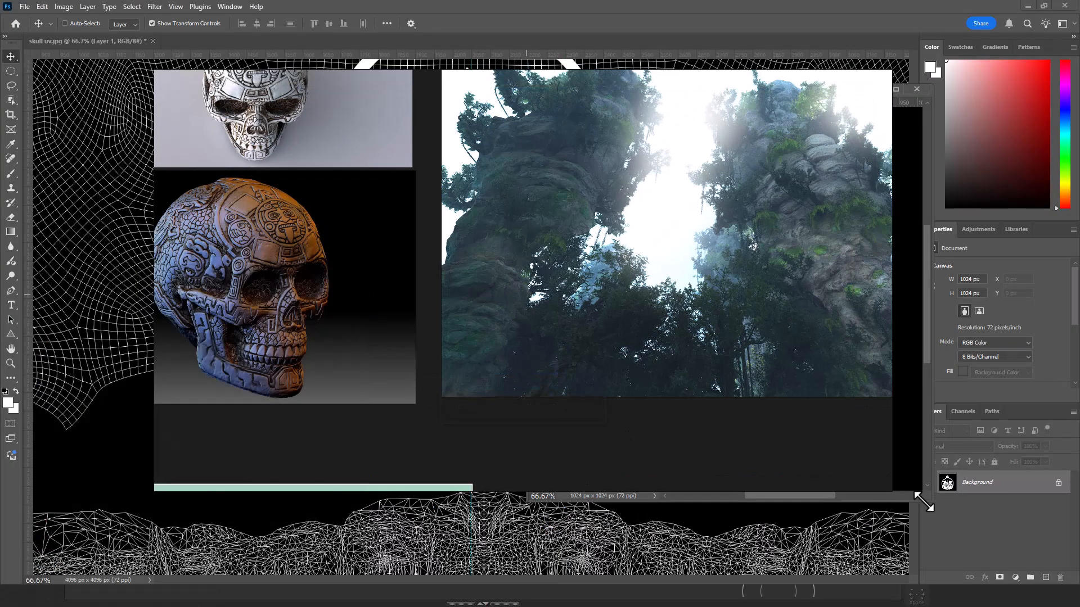
Shrink the full shape.png window, narrow the PureRef window around the carved skull, and place it beside the sun design.
{"action": "left_click_drag", "start_coordinate": [926, 499], "coordinate": [471, 424]}
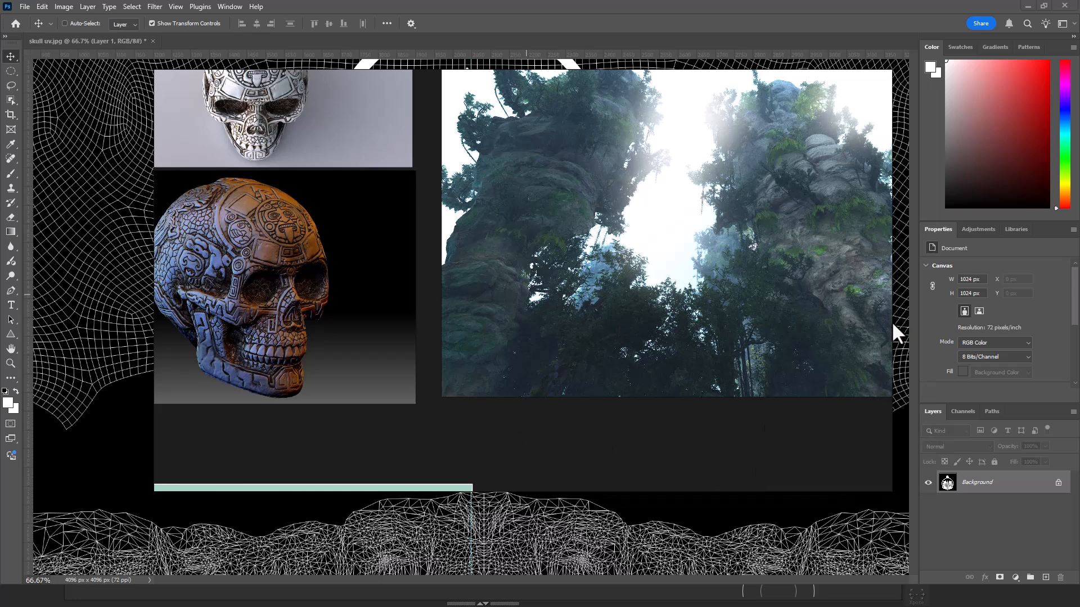
{"action": "left_click_drag", "start_coordinate": [821, 65], "coordinate": [758, 93]}
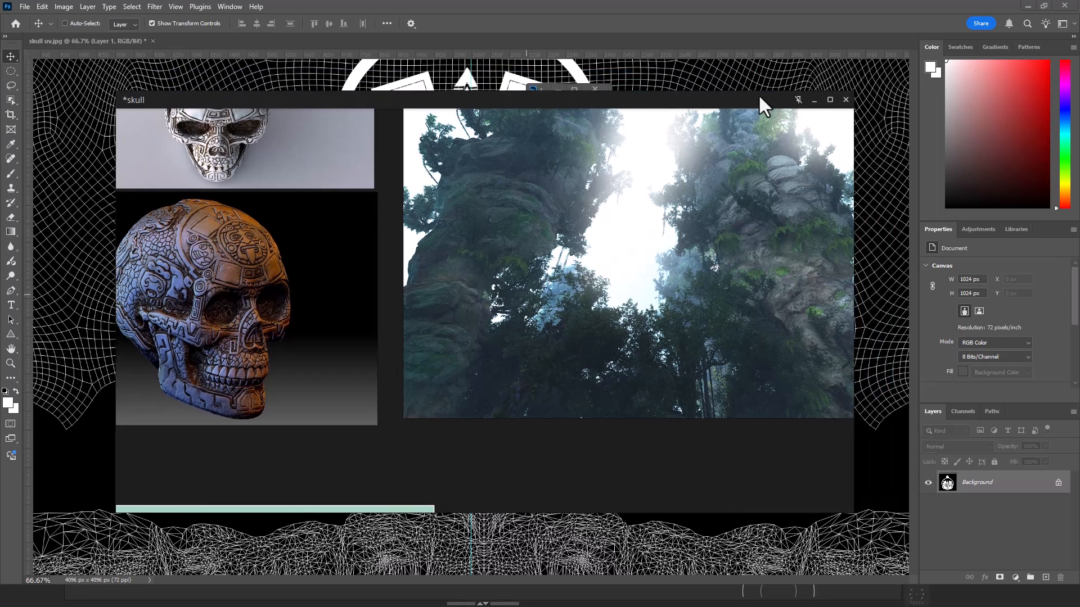
{"action": "left_click_drag", "start_coordinate": [854, 475], "coordinate": [426, 472]}
{"action": "left_click_drag", "start_coordinate": [277, 103], "coordinate": [698, 118]}
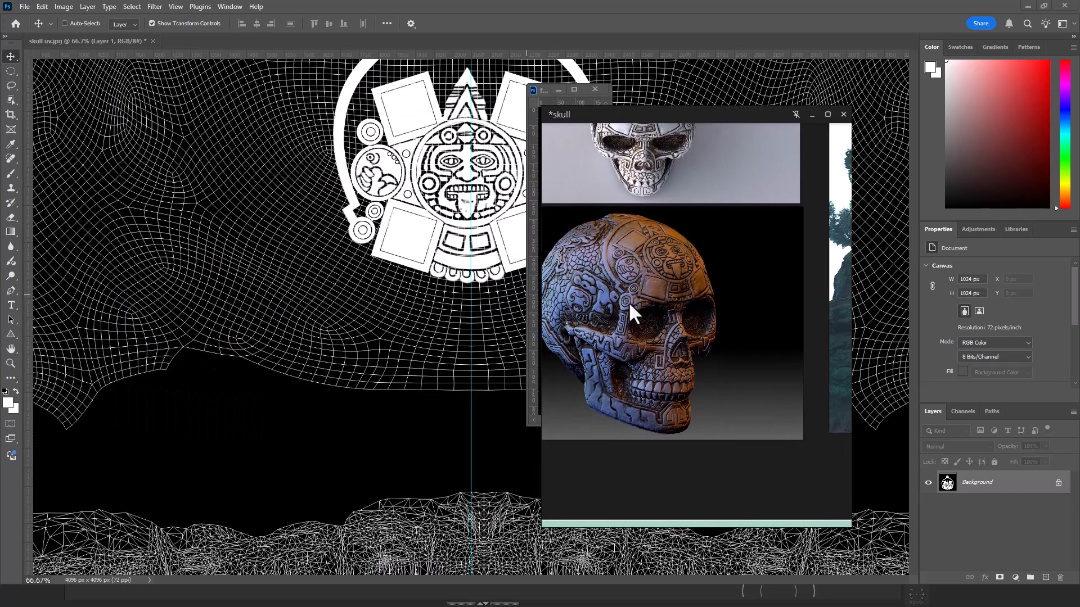
Nudge the design layer in skull uv.jpg 7 px to the right, to X 1543 px.
{"action": "left_click", "coordinate": [487, 241]}
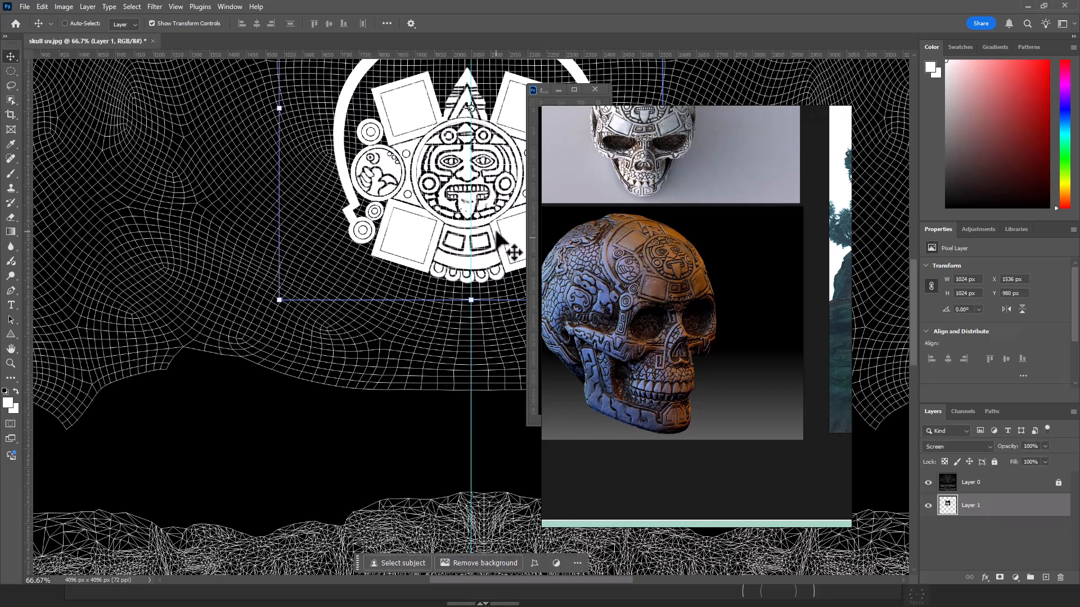
{"action": "key", "text": "Right"}
{"action": "key", "text": "Right"}
{"action": "key", "text": "Right"}
{"action": "key", "text": "Right"}
{"action": "key", "text": "Right"}
{"action": "key", "text": "Right"}
{"action": "key", "text": "Right"}
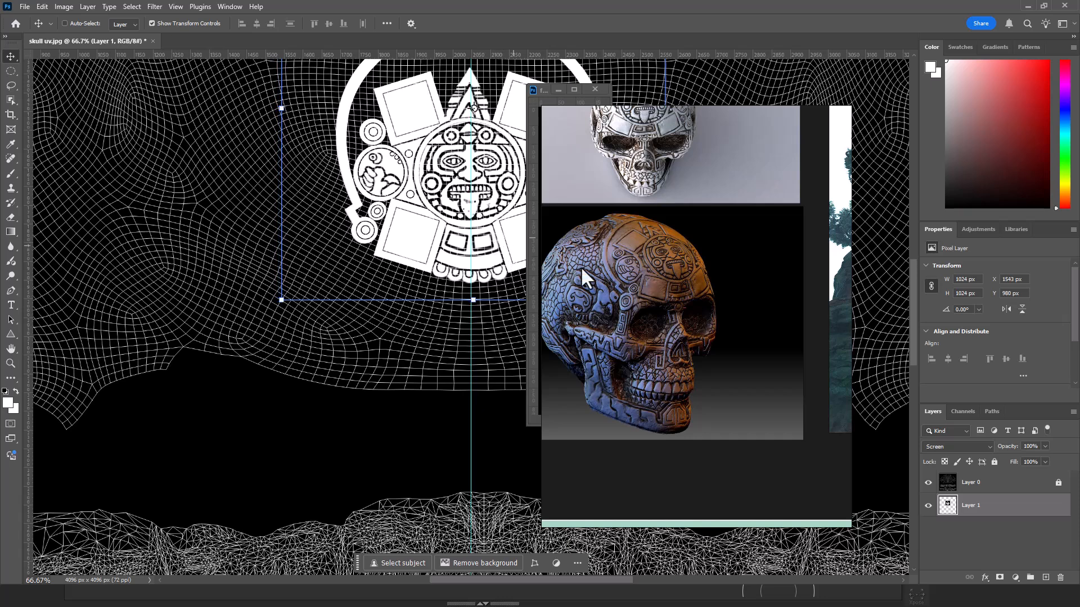
Minimize the PureRef window and hide the UV wireframe layer, Layer 0.
{"action": "left_click", "coordinate": [812, 114]}
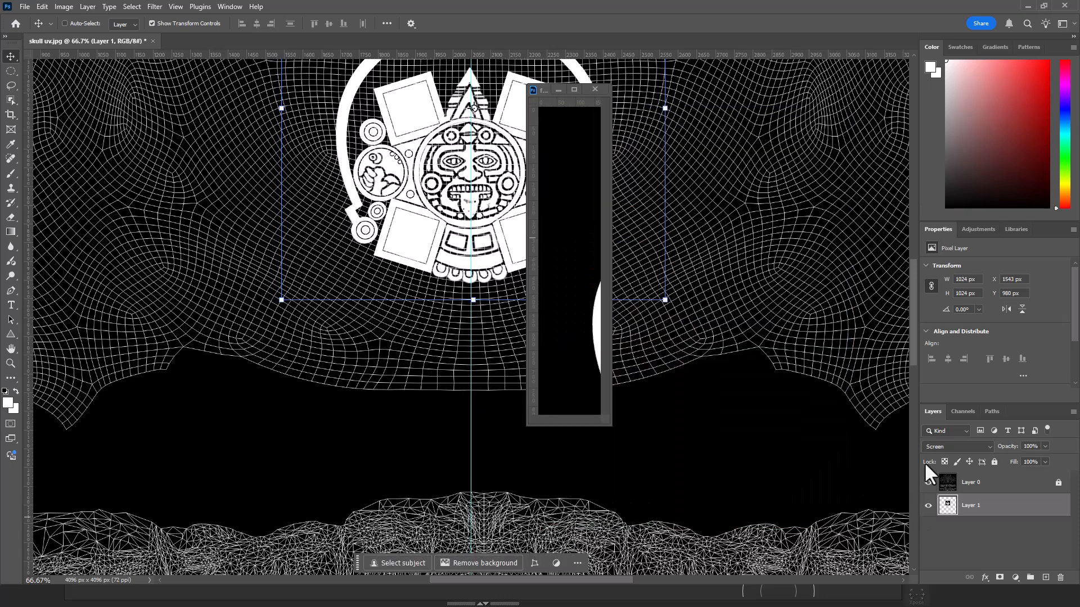
{"action": "left_click", "coordinate": [928, 482]}
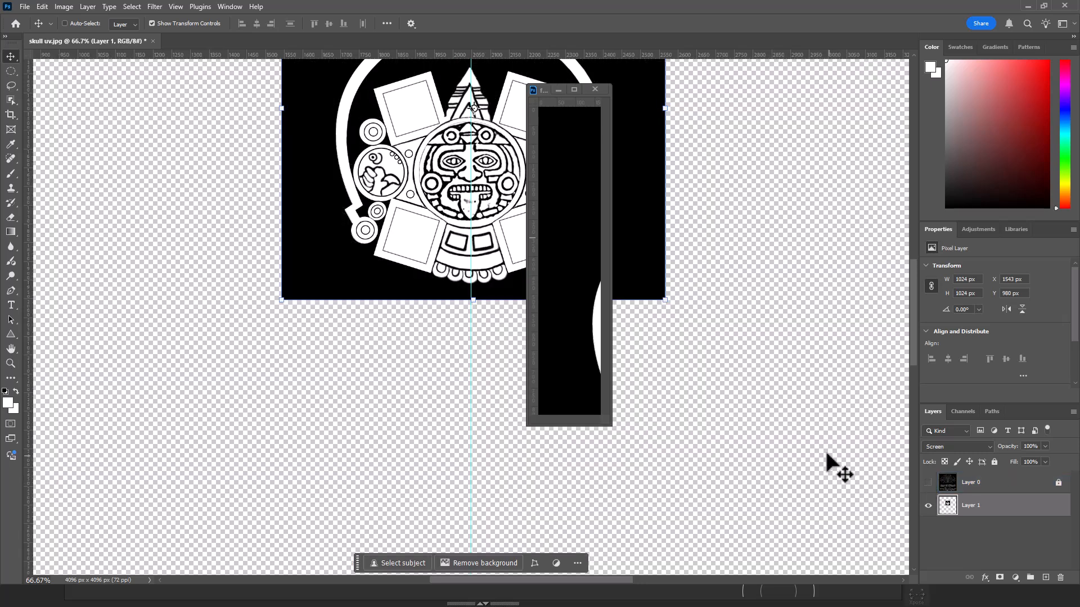
Minimize the floating full shape.png window and save the UV document as skull alpha.psd in the sourceimages folder, accepting the format options.
{"action": "left_click", "coordinate": [559, 89]}
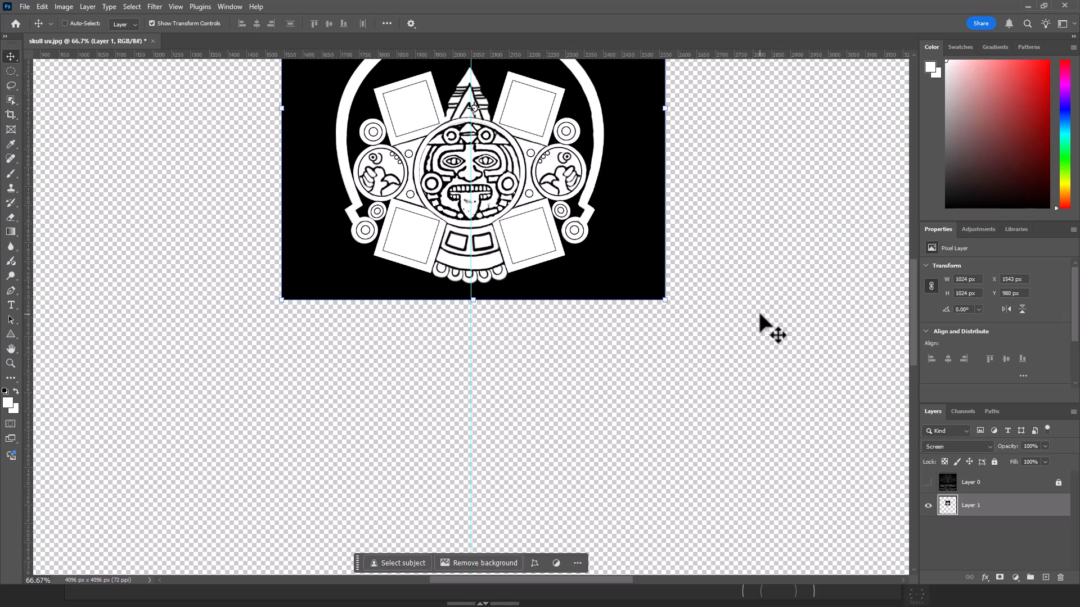
{"action": "left_click", "coordinate": [25, 7]}
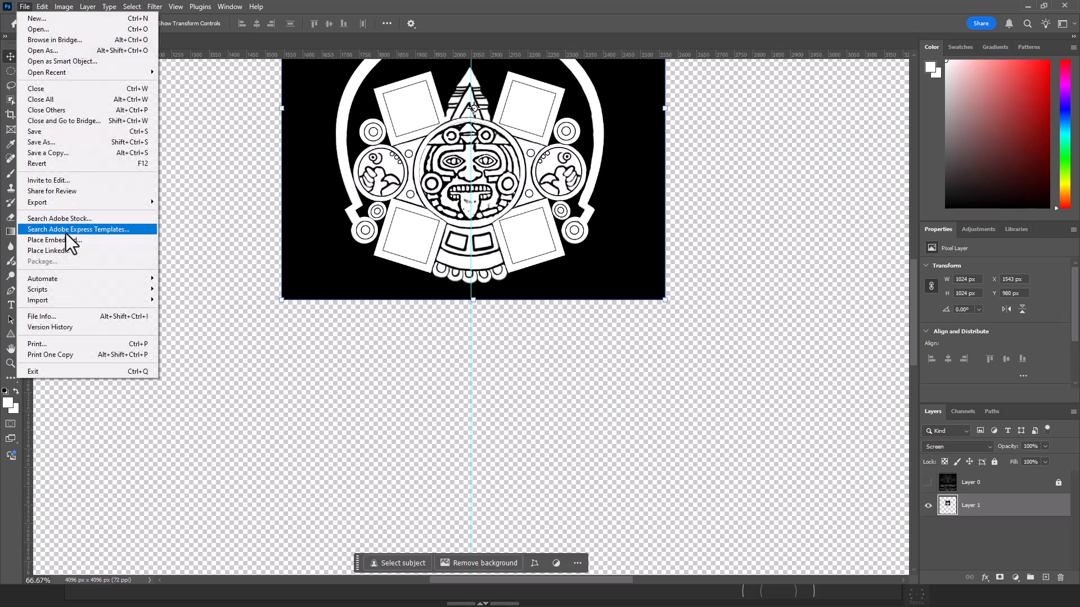
{"action": "left_click", "coordinate": [77, 140]}
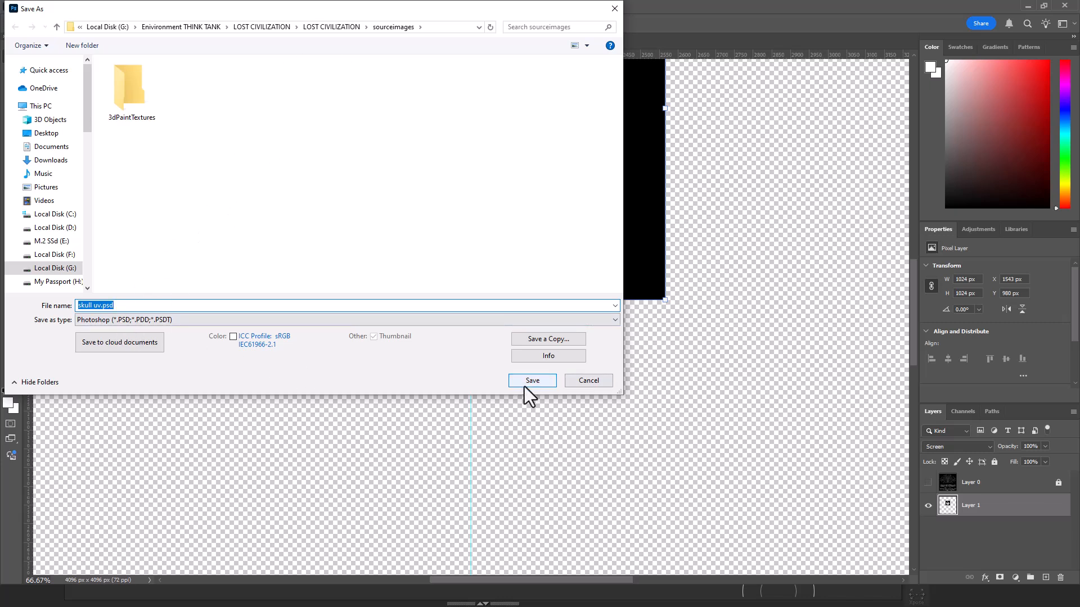
{"action": "left_click", "coordinate": [110, 305]}
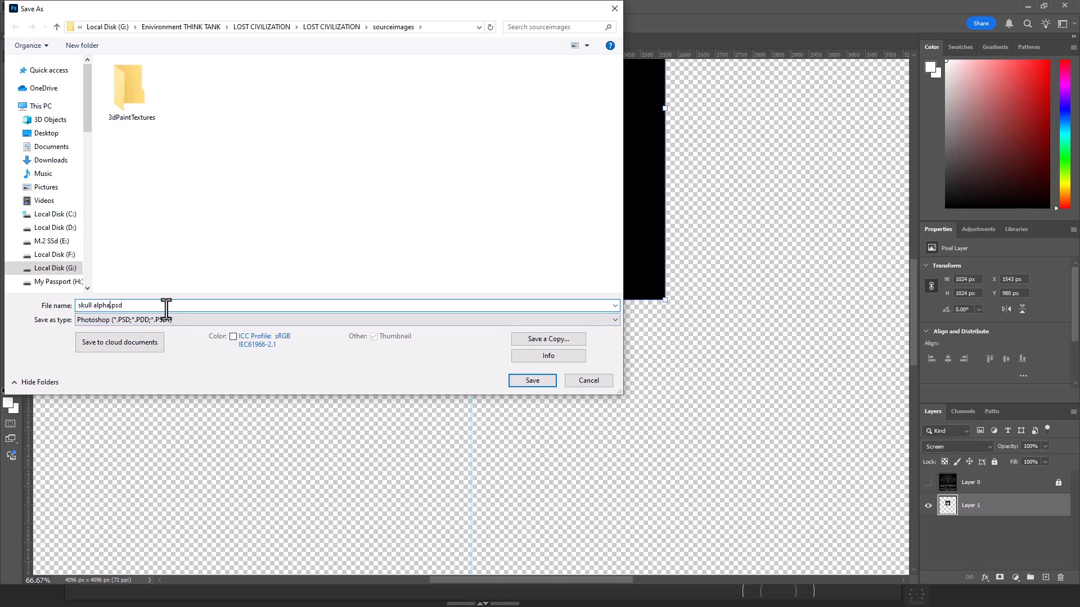
{"action": "key", "text": "Return"}
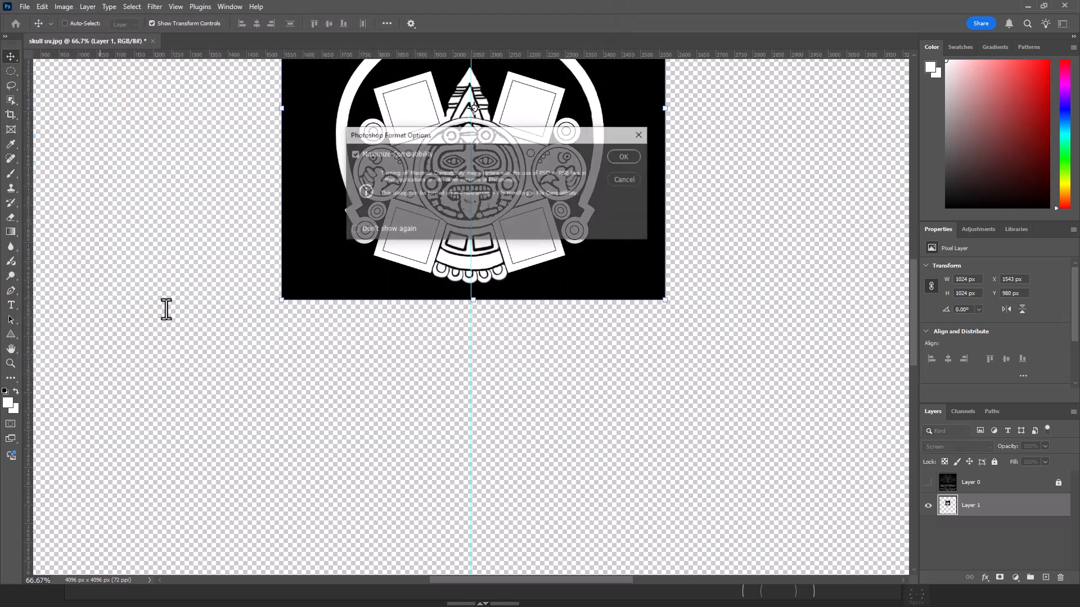
{"action": "key", "text": "Return"}
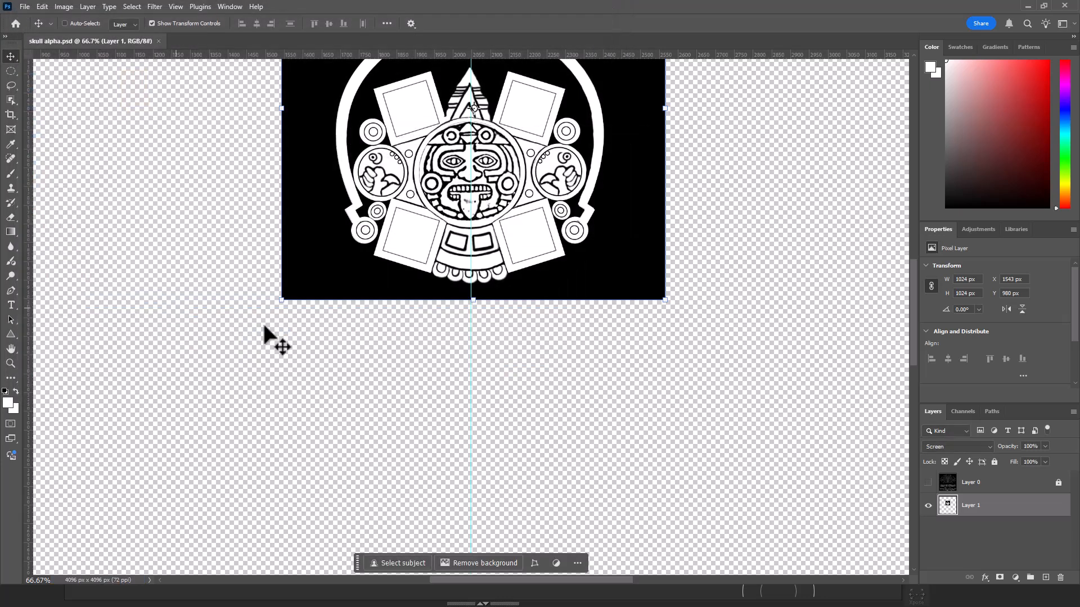
Switch to Maya and open the attributes of the skull's lambert2 material.
{"action": "key", "text": "super"}
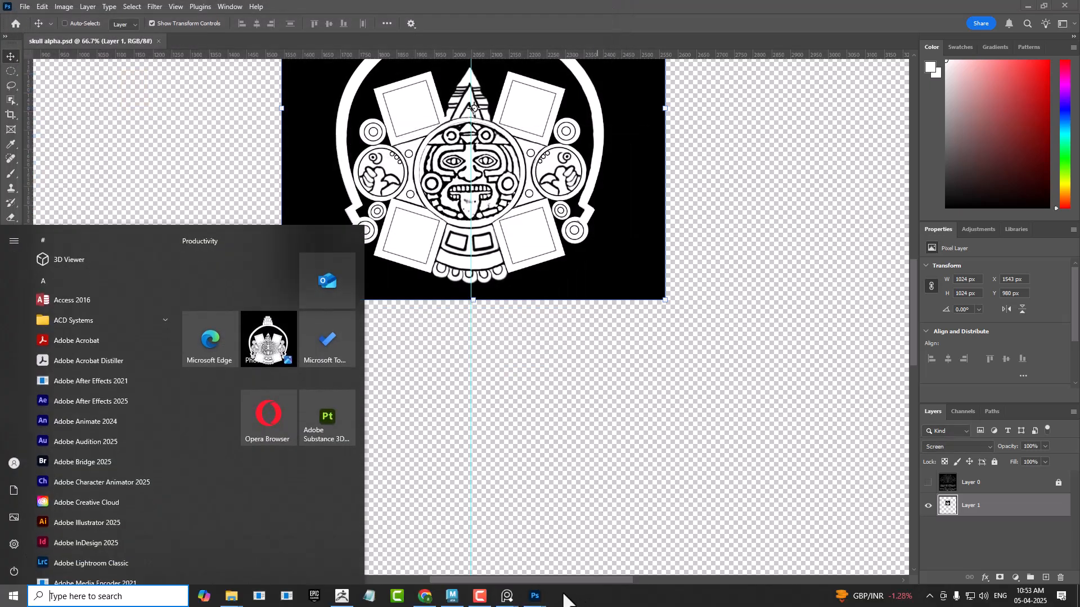
{"action": "left_click", "coordinate": [452, 597]}
{"action": "right_click_drag", "start_coordinate": [396, 234], "coordinate": [409, 196]}
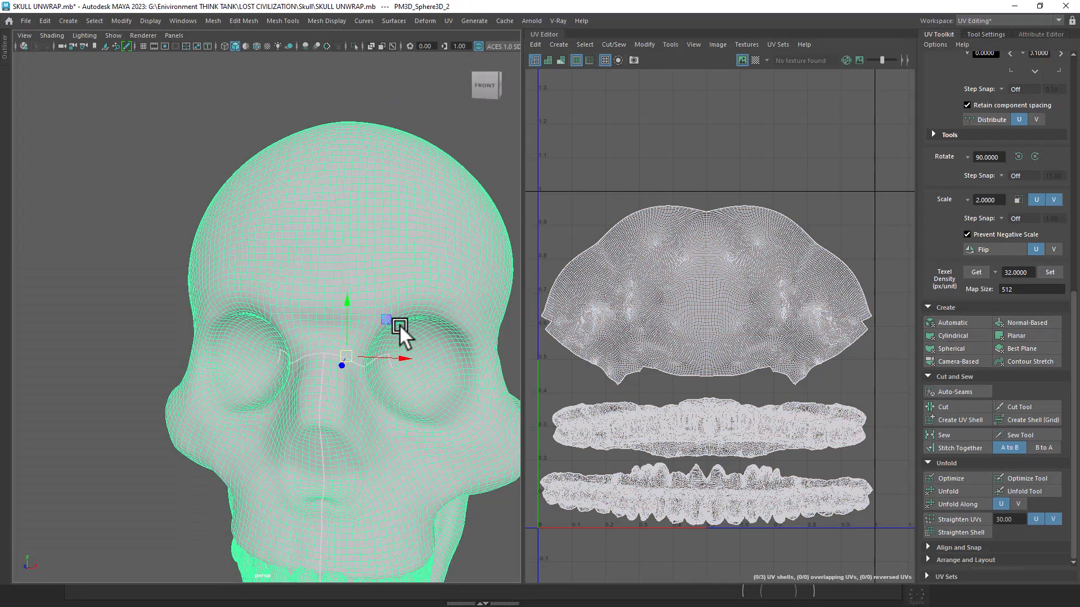
{"action": "scroll", "coordinate": [416, 380], "scroll_direction": "down", "scroll_amount": 5}
{"action": "scroll", "coordinate": [373, 282], "scroll_direction": "up", "scroll_amount": 2}
{"action": "right_click_drag", "start_coordinate": [303, 179], "coordinate": [383, 488]}
{"action": "right_click_drag", "start_coordinate": [287, 264], "coordinate": [283, 537]}
{"action": "left_click_drag", "start_coordinate": [321, 433], "coordinate": [270, 388], "text": "alt"}
{"action": "scroll", "coordinate": [291, 361], "scroll_direction": "up", "scroll_amount": 3}
{"action": "scroll", "coordinate": [291, 361], "scroll_direction": "up", "scroll_amount": 5}
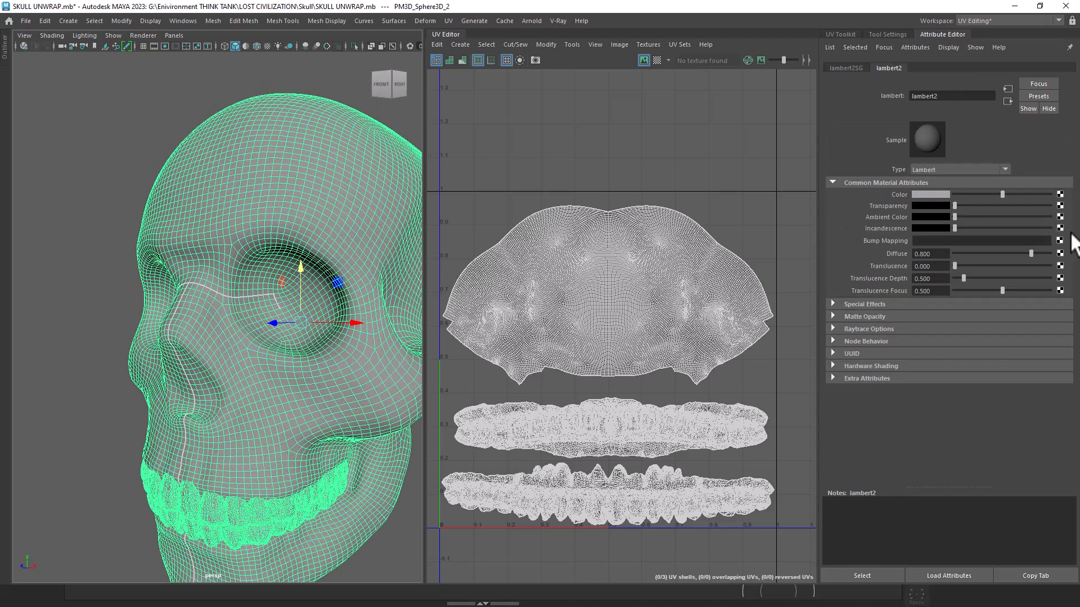
Connect a File texture to lambert2's Color and browse for its image in the Skull\Alpha\alpha folder.
{"action": "left_click", "coordinate": [1060, 195]}
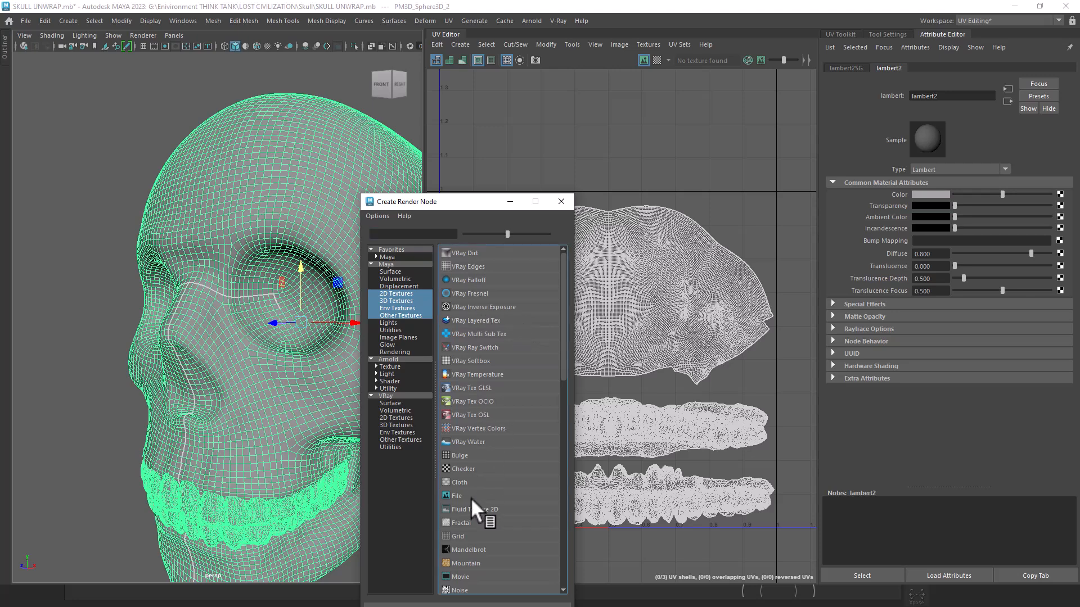
{"action": "left_click", "coordinate": [462, 495]}
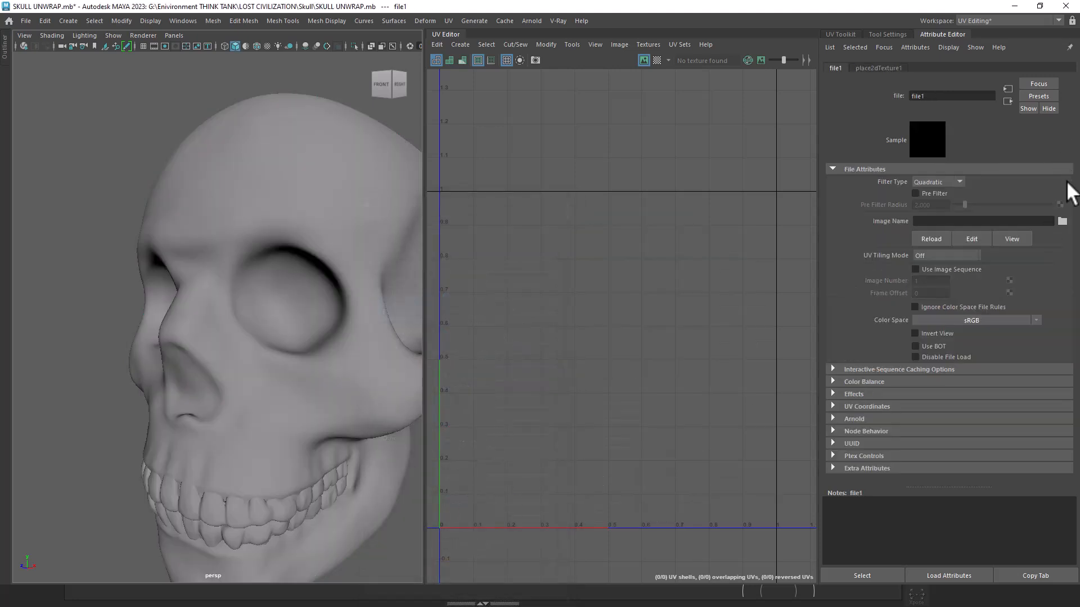
{"action": "left_click", "coordinate": [1061, 221]}
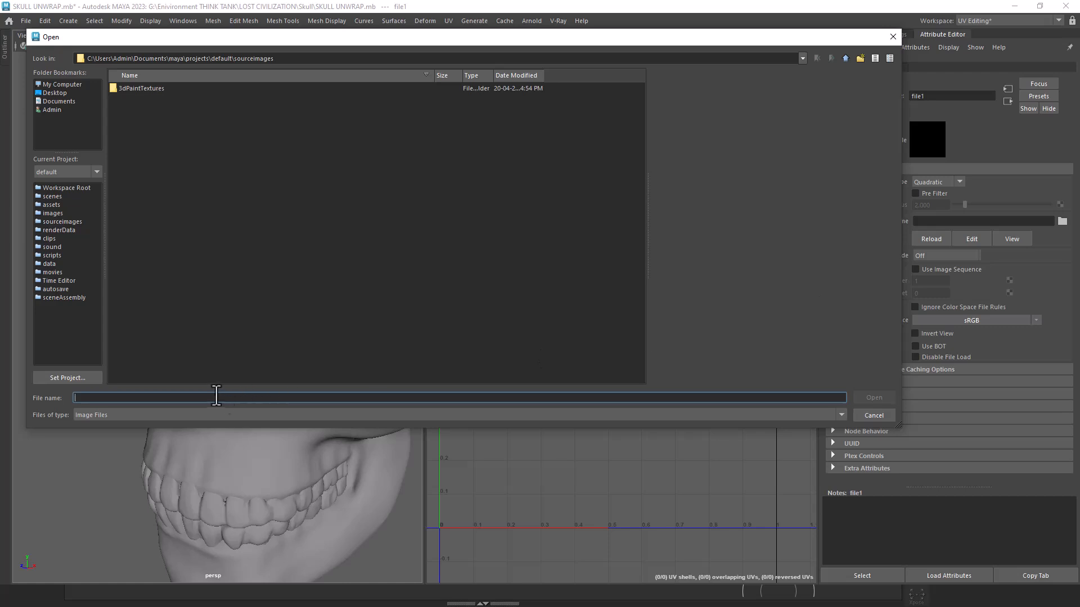
{"action": "type", "text": "G:\\Enivironment THINK TANK\\LOST CIVILIZATION\\Skull\\Alpha\\alpha"}
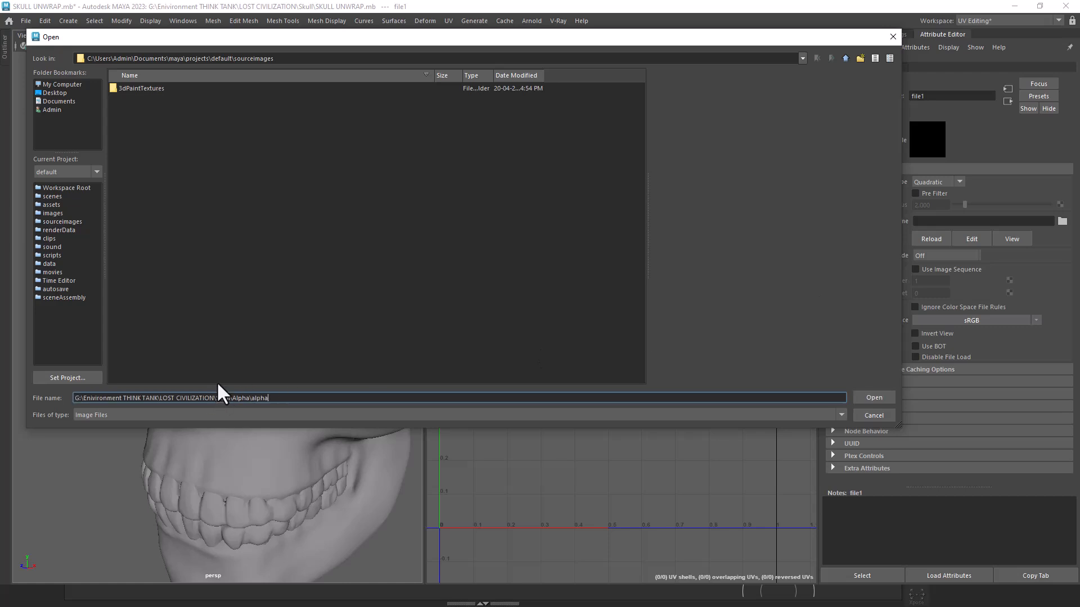
{"action": "key", "text": "Return"}
Switch to File Explorer and open the sourceimages folder inside LOST CIVILIZATION\LOST CIVILIZATION.
{"action": "key", "text": "alt+Tab"}
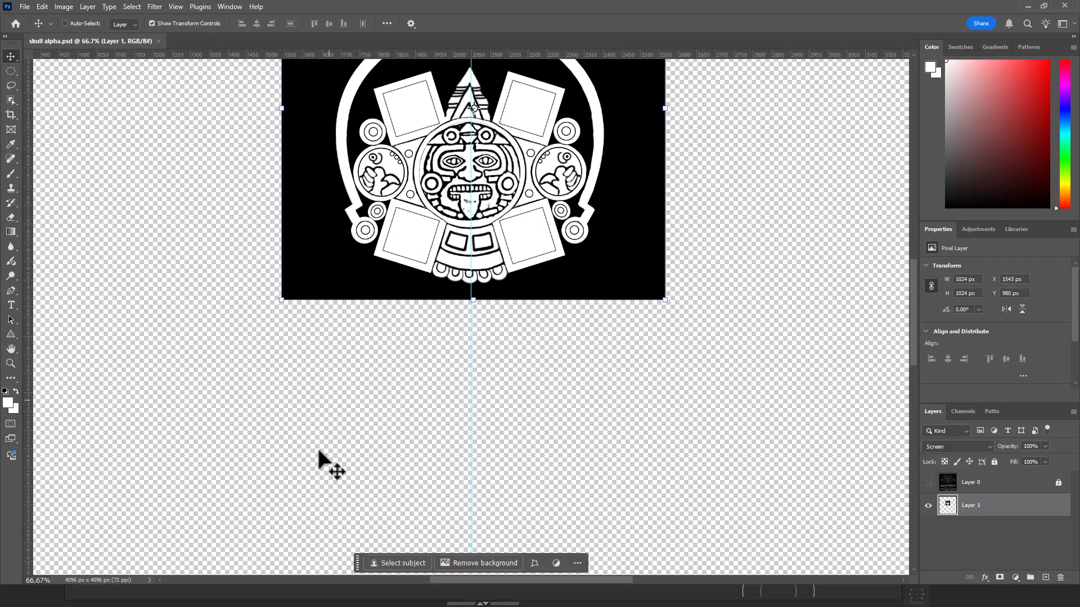
{"action": "key", "text": "super"}
{"action": "mouse_move", "coordinate": [231, 595]}
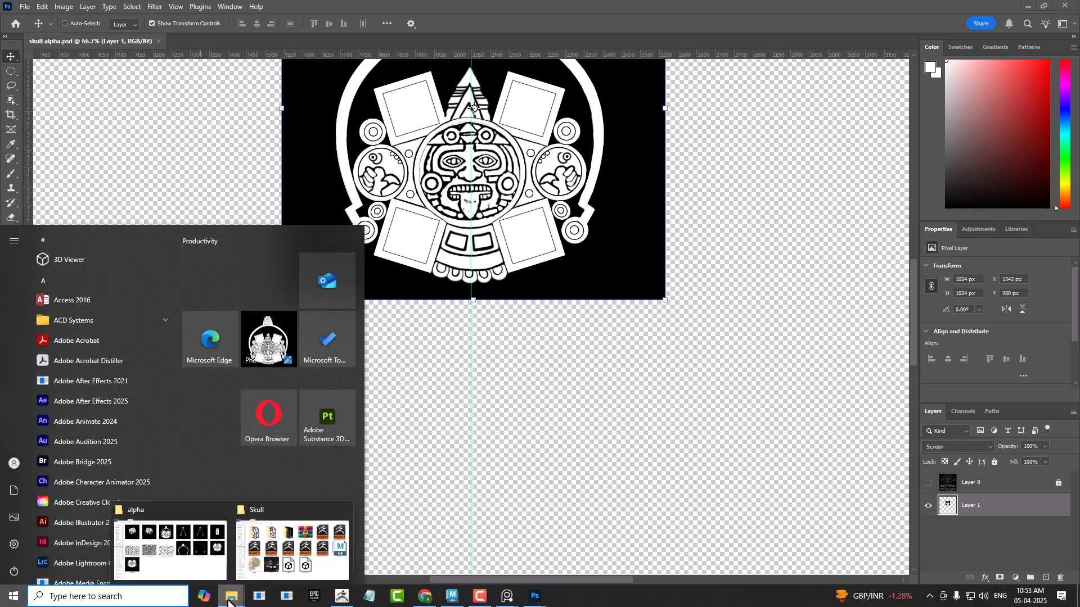
{"action": "left_click", "coordinate": [221, 553]}
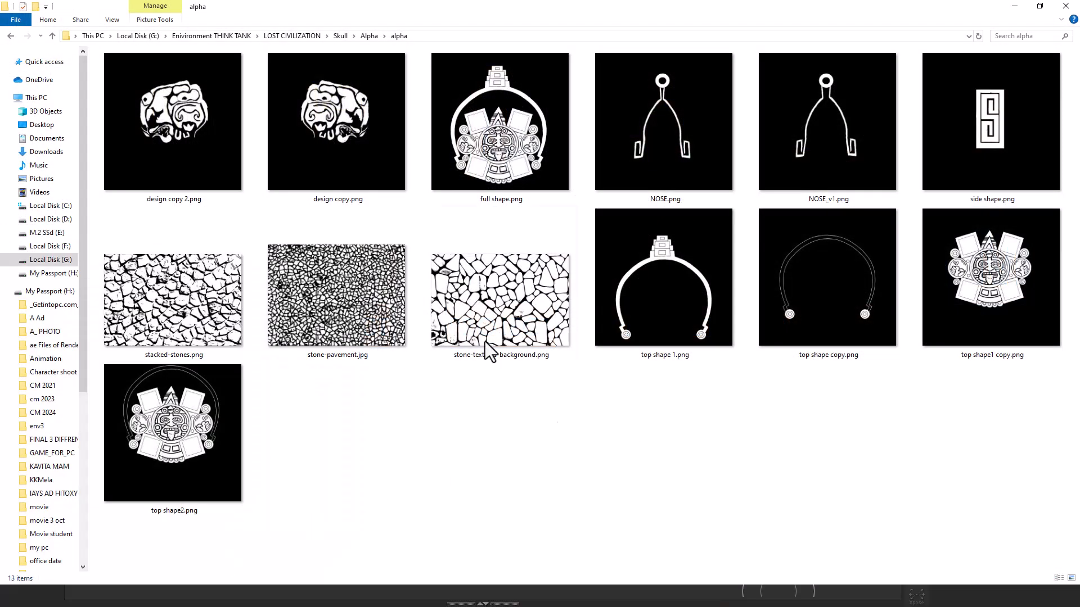
{"action": "left_click", "coordinate": [364, 35]}
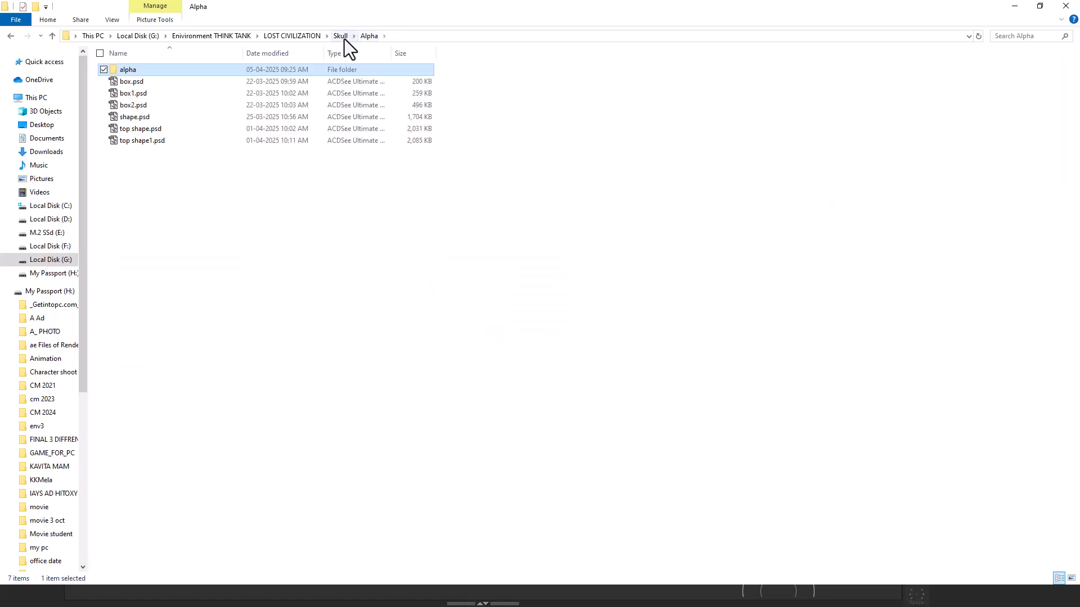
{"action": "left_click", "coordinate": [294, 35]}
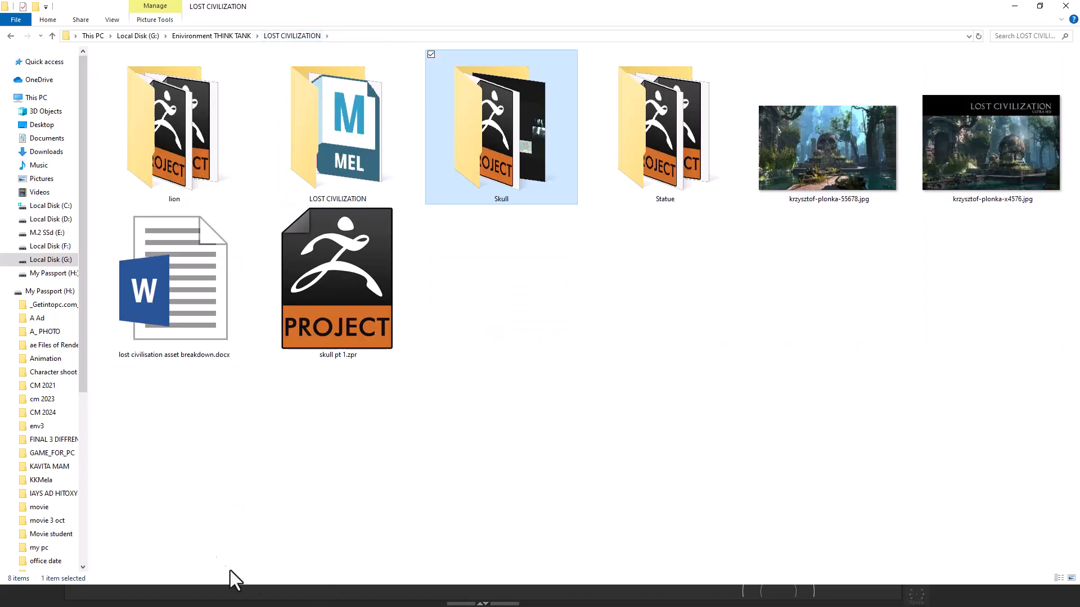
{"action": "double_click", "coordinate": [356, 150]}
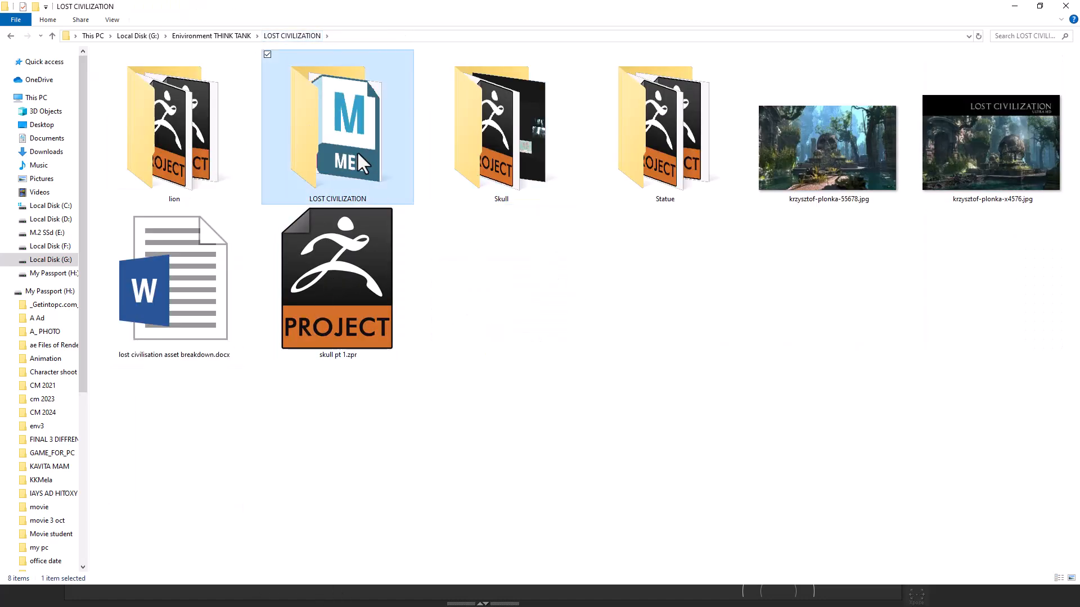
{"action": "double_click", "coordinate": [178, 213]}
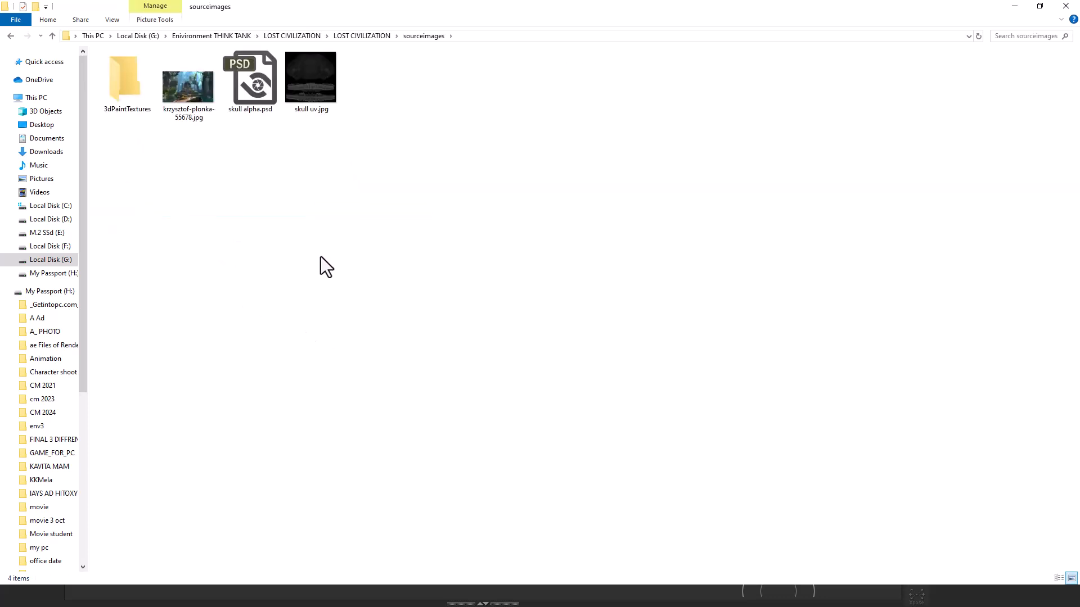
Preview skull alpha.psd, copy the path of the sourceimages folder, and minimize File Explorer.
{"action": "double_click", "coordinate": [252, 78]}
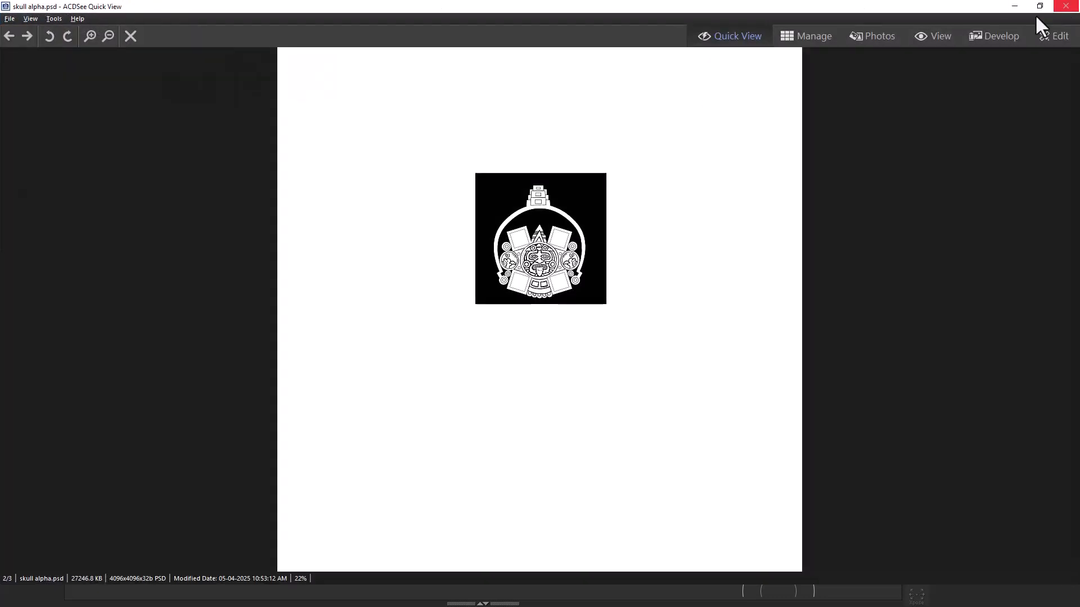
{"action": "left_click", "coordinate": [1066, 6]}
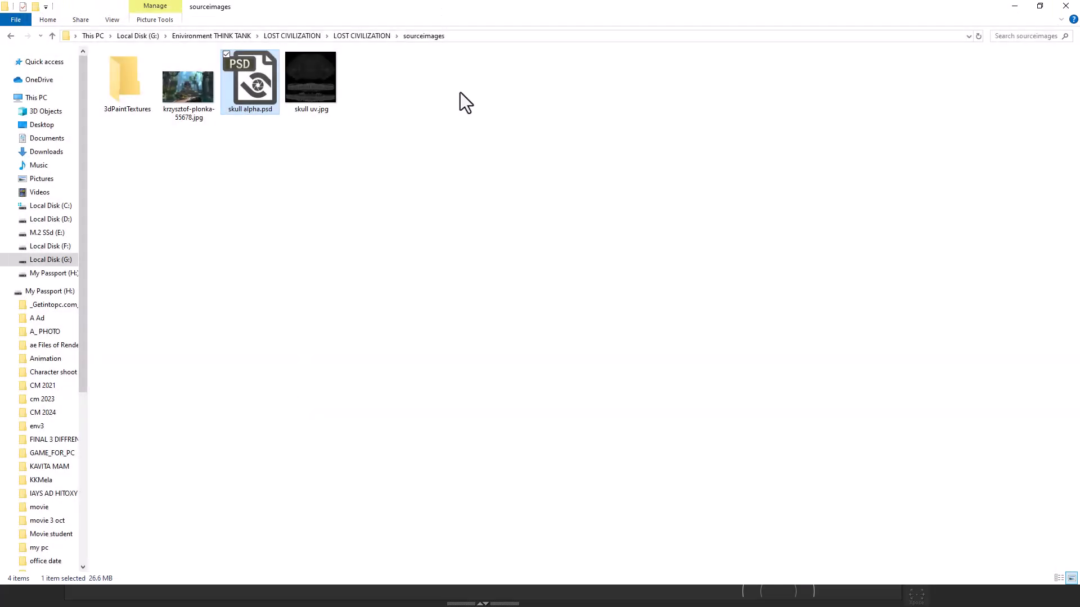
{"action": "left_click", "coordinate": [472, 37]}
{"action": "left_click", "coordinate": [1014, 6]}
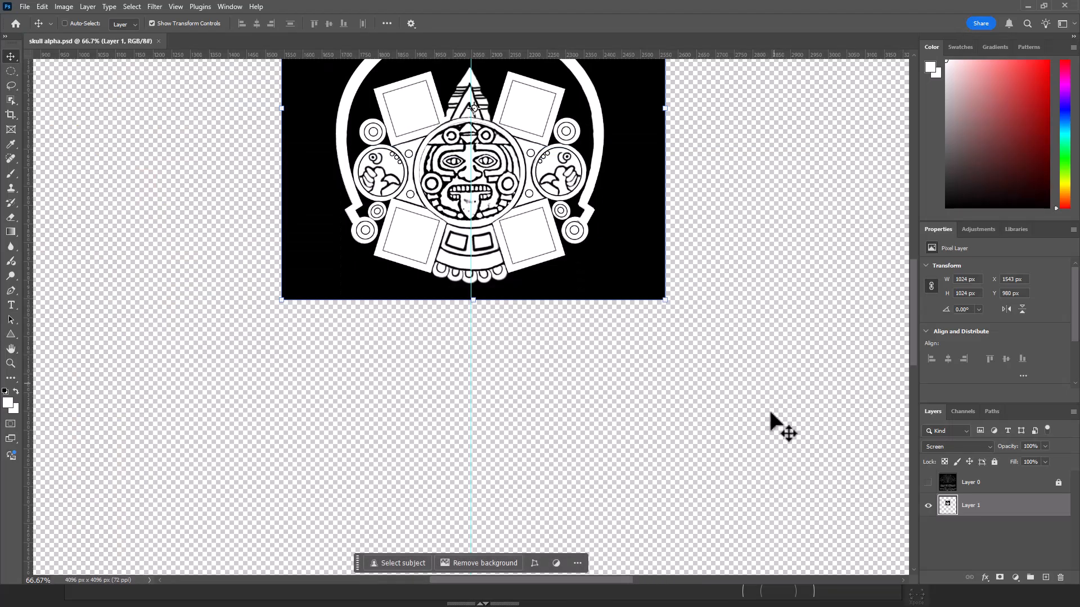
Switch back to Maya and load skull alpha.psd from the sourceimages folder as the File texture's image.
{"action": "key", "text": "super"}
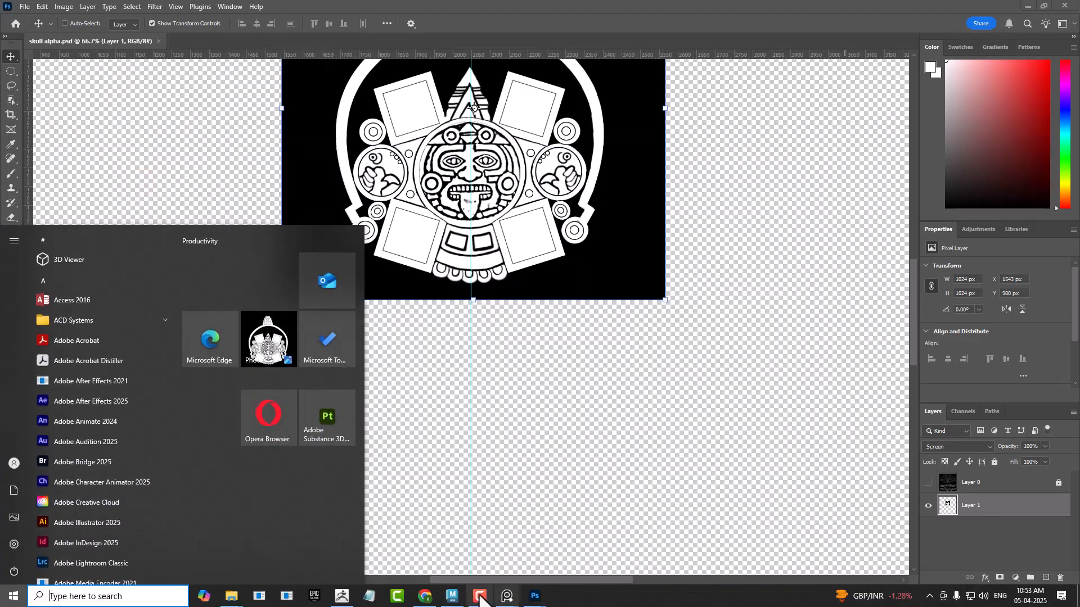
{"action": "left_click", "coordinate": [452, 599]}
{"action": "type", "text": "G:\\Environment THINK TANK\\LOST CIVILIZATION\\LOST CIVILIZATION\\sourceimages"}
{"action": "key", "text": "Return"}
{"action": "left_click", "coordinate": [139, 98]}
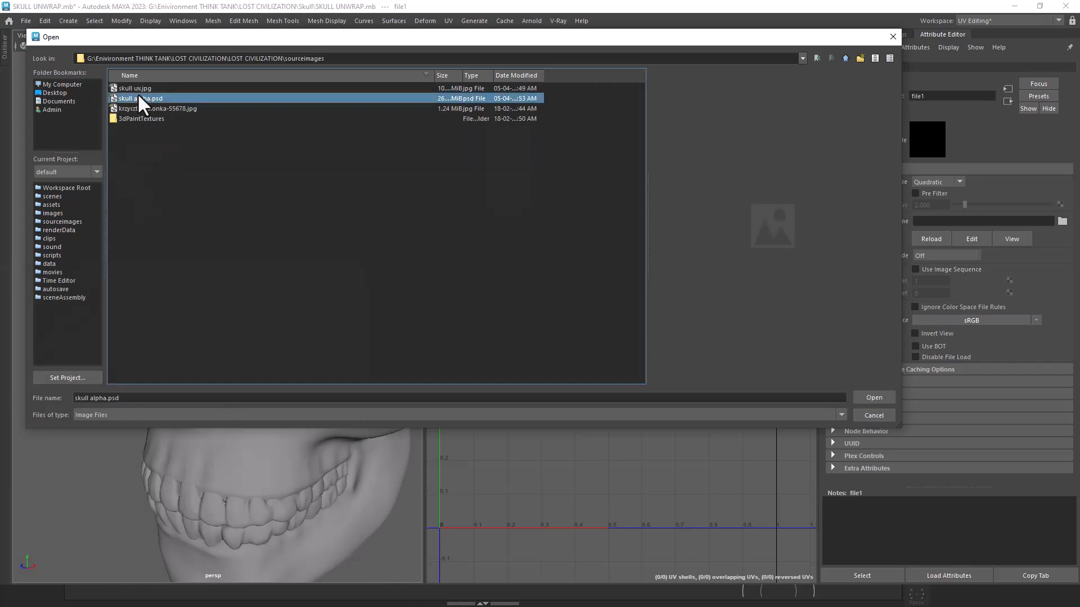
{"action": "double_click", "coordinate": [135, 101]}
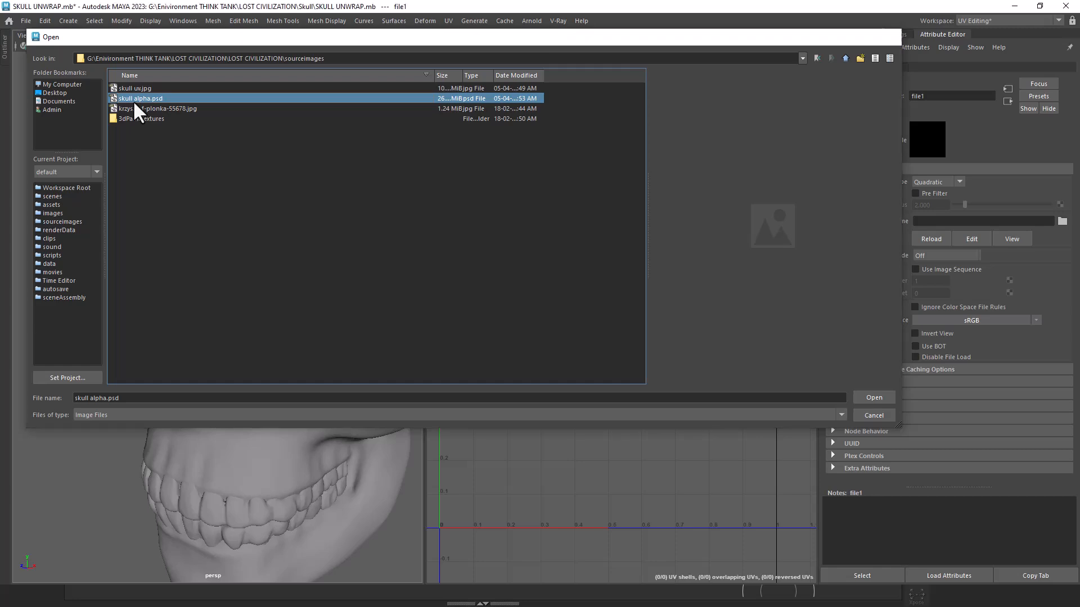
Turn on textured shading in the perspective view and select the skull mesh to show its UVs over the texture.
{"action": "scroll", "coordinate": [263, 342], "scroll_direction": "down", "scroll_amount": 3}
{"action": "key", "text": "6"}
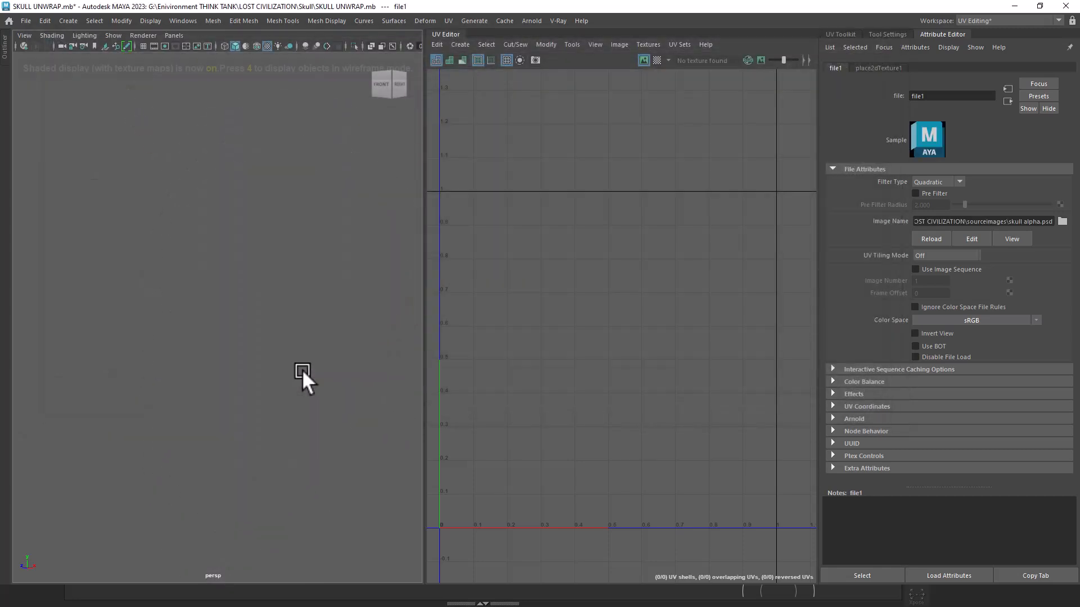
{"action": "mouse_move", "coordinate": [302, 372]}
{"action": "left_mouse_down", "text": "alt"}
{"action": "mouse_move", "coordinate": [325, 405]}
{"action": "mouse_move", "coordinate": [367, 416]}
{"action": "left_mouse_up", "text": "alt"}
{"action": "left_click", "coordinate": [367, 416]}
{"action": "left_click", "coordinate": [301, 256]}
{"action": "mouse_move", "coordinate": [344, 331]}
{"action": "left_mouse_down", "text": "alt"}
{"action": "mouse_move", "coordinate": [369, 347]}
{"action": "mouse_move", "coordinate": [353, 324]}
{"action": "mouse_move", "coordinate": [382, 332]}
{"action": "mouse_move", "coordinate": [362, 334]}
{"action": "left_mouse_up", "text": "alt"}
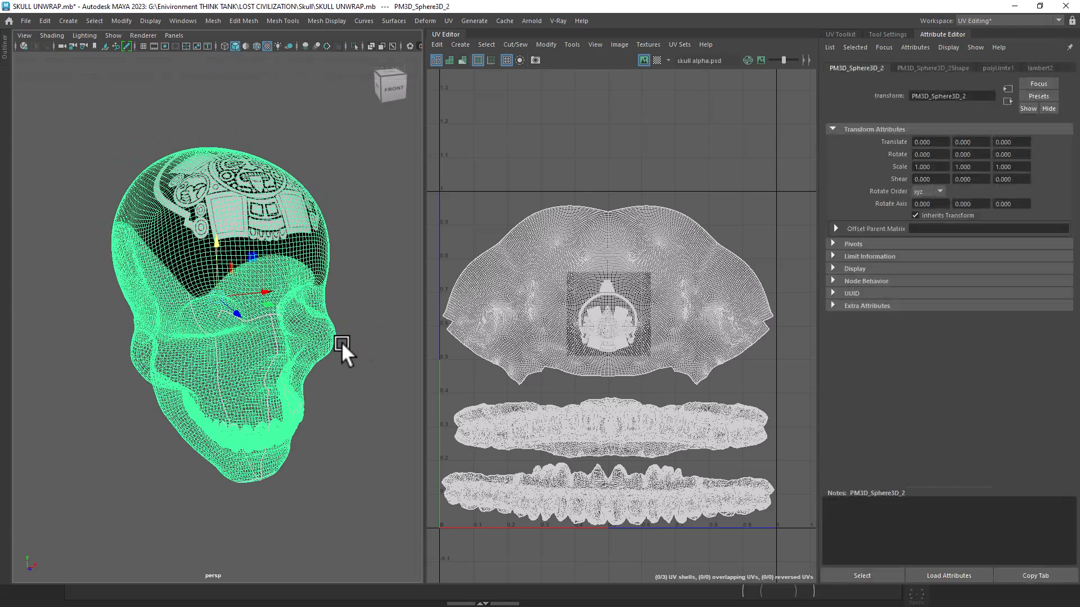
Break the file1 connection on lambert2's Transparency and deselect the skull.
{"action": "right_click_drag", "start_coordinate": [299, 227], "coordinate": [308, 497]}
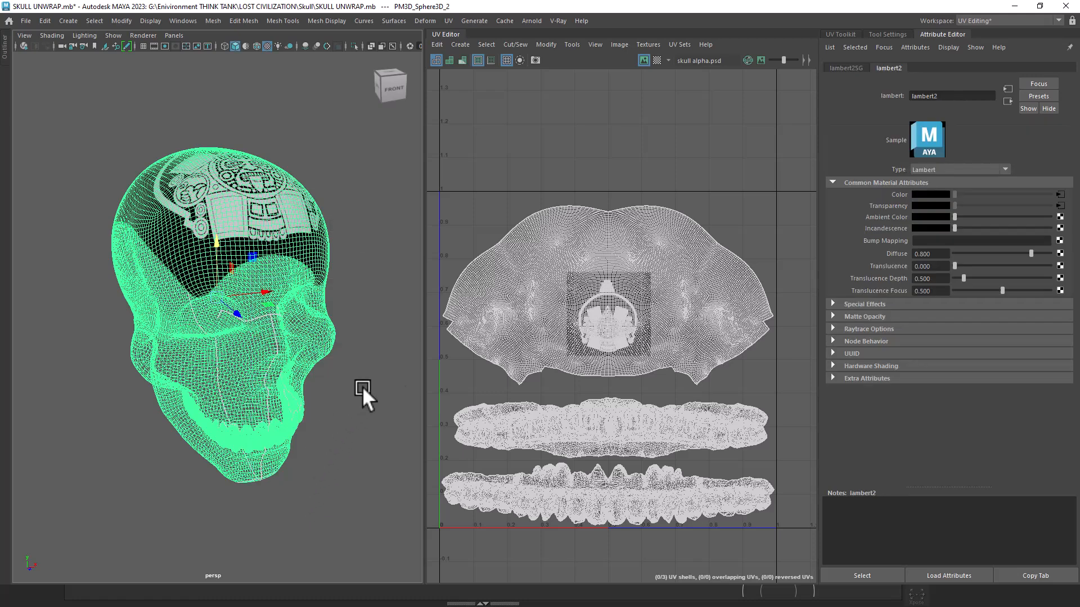
{"action": "right_click", "coordinate": [895, 204]}
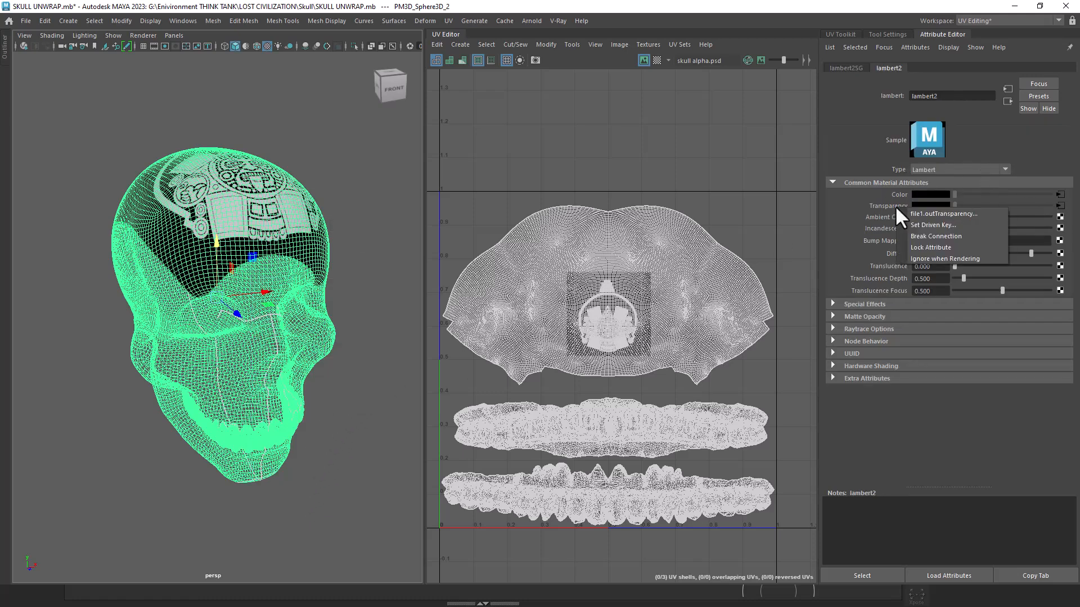
{"action": "left_click", "coordinate": [917, 235]}
{"action": "left_click", "coordinate": [372, 416]}
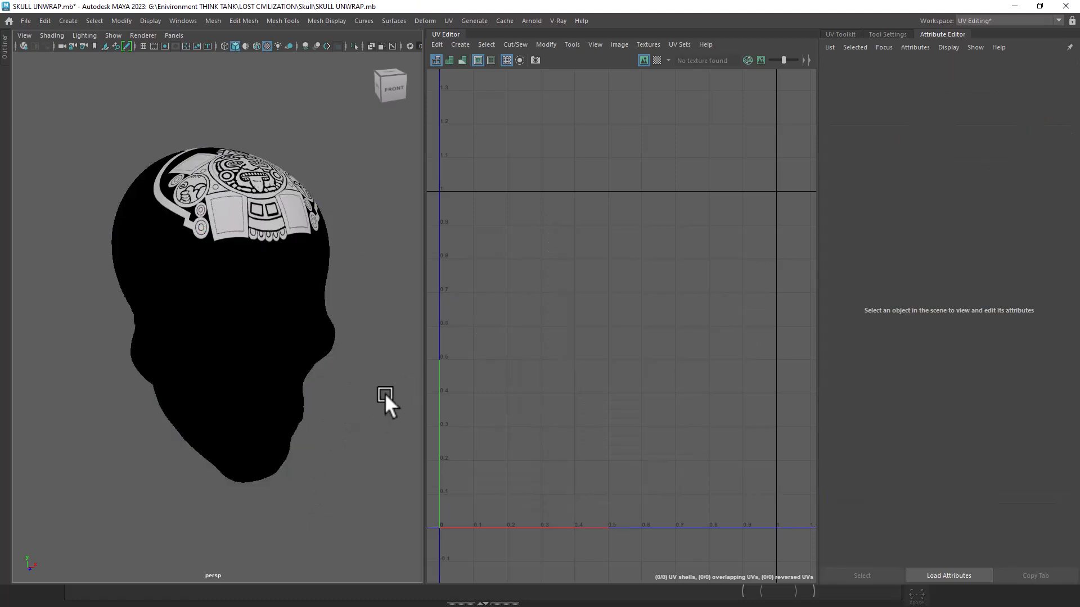
Select the skull and examine from the front and above how the sun design sits on the forehead and crown.
{"action": "left_click_drag", "start_coordinate": [384, 393], "coordinate": [360, 396], "text": "alt"}
{"action": "left_click", "coordinate": [281, 261]}
{"action": "left_click_drag", "start_coordinate": [343, 272], "coordinate": [324, 289], "text": "alt"}
{"action": "scroll", "coordinate": [230, 280], "scroll_direction": "up", "scroll_amount": 3}
{"action": "left_click_drag", "start_coordinate": [235, 282], "coordinate": [245, 189], "text": "alt"}
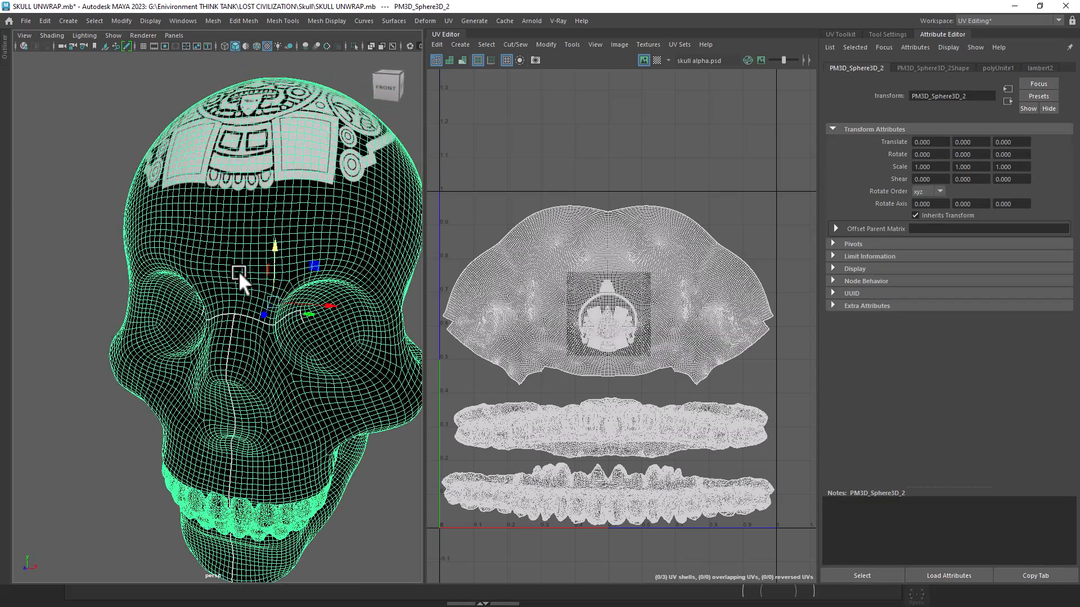
{"action": "mouse_move", "coordinate": [240, 330]}
{"action": "left_mouse_down", "text": "alt"}
{"action": "mouse_move", "coordinate": [257, 313]}
{"action": "mouse_move", "coordinate": [304, 316]}
{"action": "mouse_move", "coordinate": [305, 326]}
{"action": "mouse_move", "coordinate": [270, 275]}
{"action": "mouse_move", "coordinate": [295, 335]}
{"action": "mouse_move", "coordinate": [289, 323]}
{"action": "mouse_move", "coordinate": [228, 317]}
{"action": "left_mouse_up", "text": "alt"}
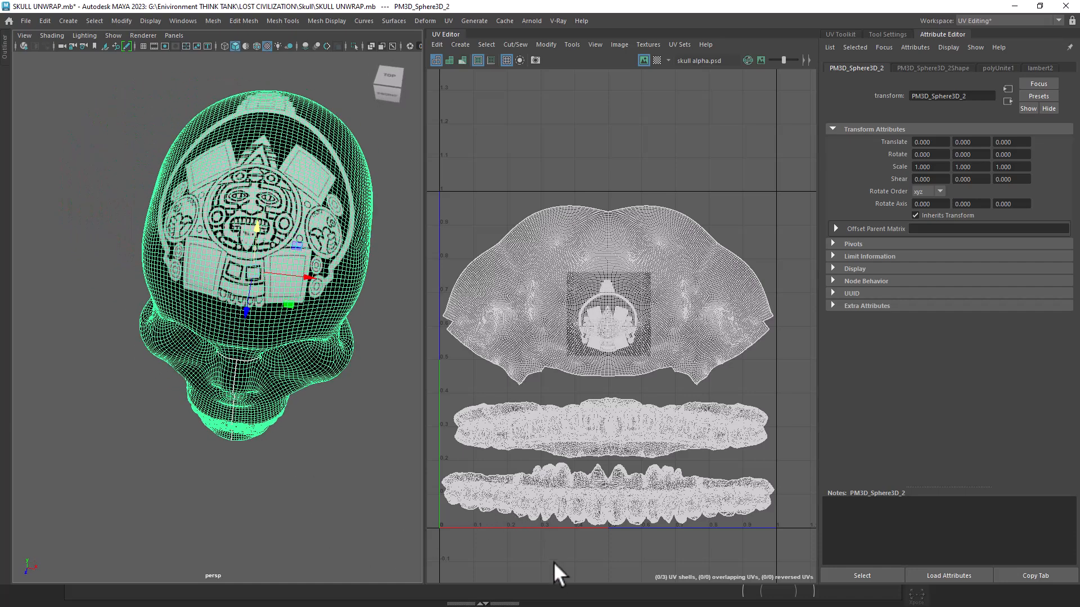
Bring up the PureRef board over Maya to compare the design's placement with the carved skull references.
{"action": "key", "text": "super"}
{"action": "mouse_move", "coordinate": [543, 589]}
{"action": "left_click", "coordinate": [555, 543]}
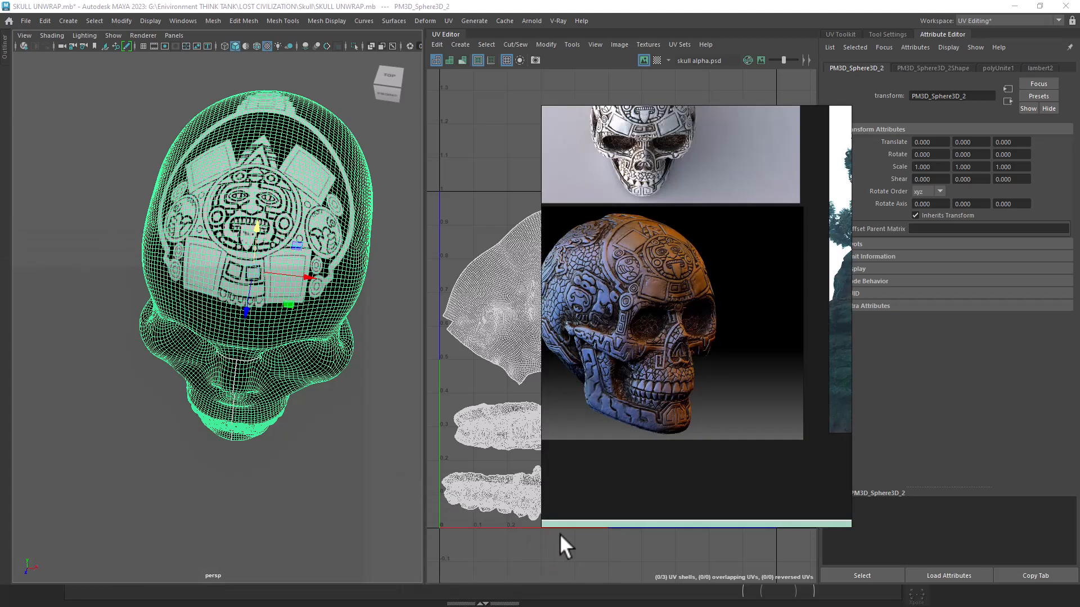
{"action": "scroll", "coordinate": [680, 299], "scroll_direction": "up", "scroll_amount": 1}
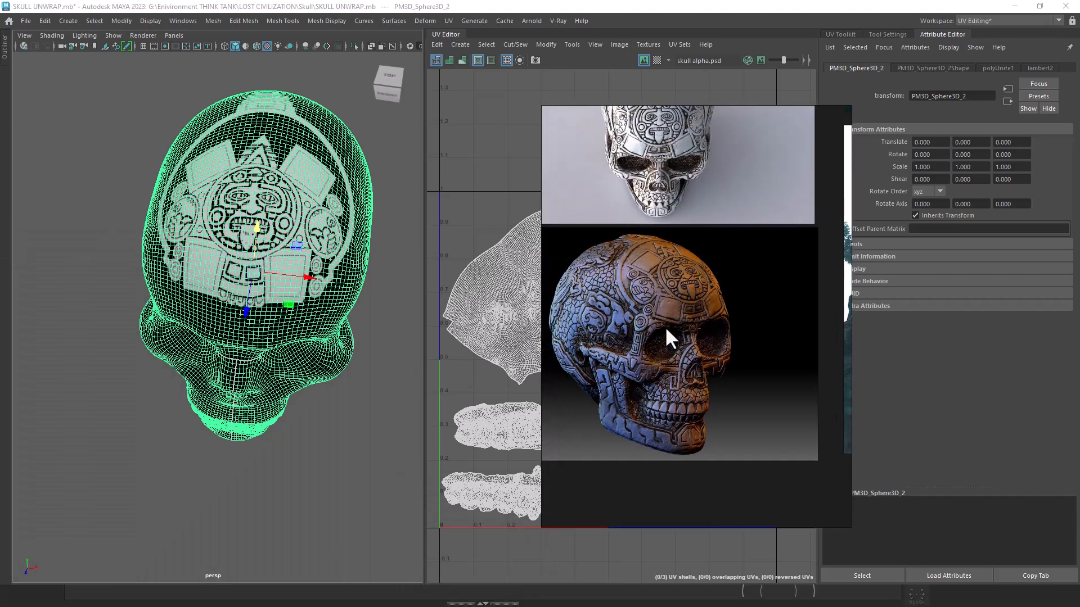
View the skull from a front three-quarter angle and compare the sun design's forehead placement with the carved skull reference.
{"action": "mouse_move", "coordinate": [266, 392]}
{"action": "left_mouse_down", "text": "alt"}
{"action": "mouse_move", "coordinate": [240, 374]}
{"action": "mouse_move", "coordinate": [265, 386]}
{"action": "left_mouse_up", "text": "alt"}
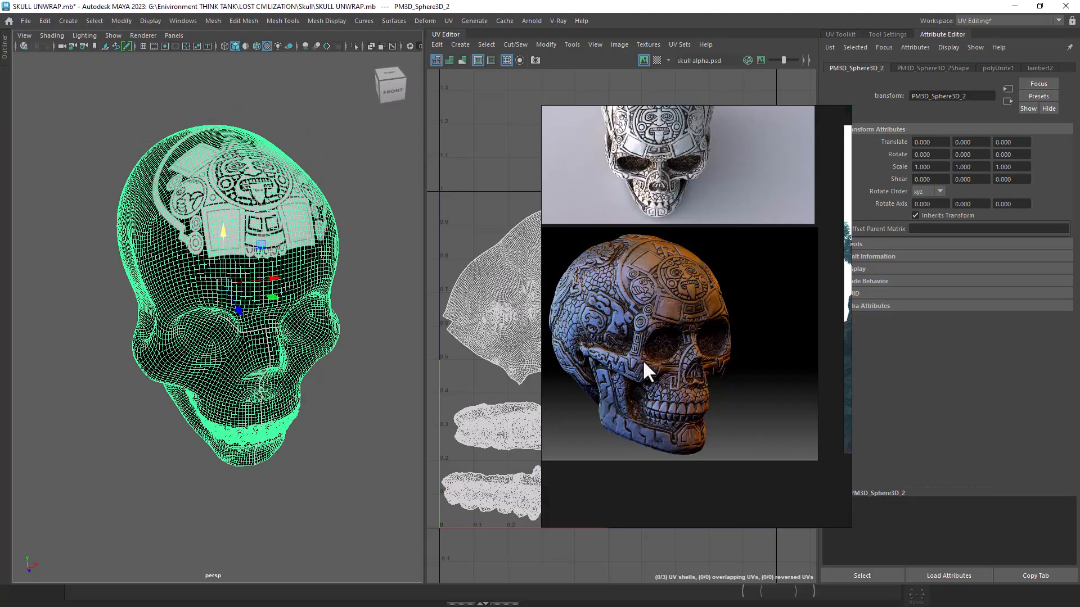
{"action": "middle_click_drag", "start_coordinate": [210, 258], "coordinate": [233, 303], "text": "alt"}
{"action": "right_click_drag", "start_coordinate": [233, 302], "coordinate": [271, 318], "text": "alt"}
{"action": "middle_click_drag", "start_coordinate": [271, 318], "coordinate": [271, 367], "text": "alt"}
{"action": "left_click_drag", "start_coordinate": [270, 367], "coordinate": [318, 364], "text": "alt"}
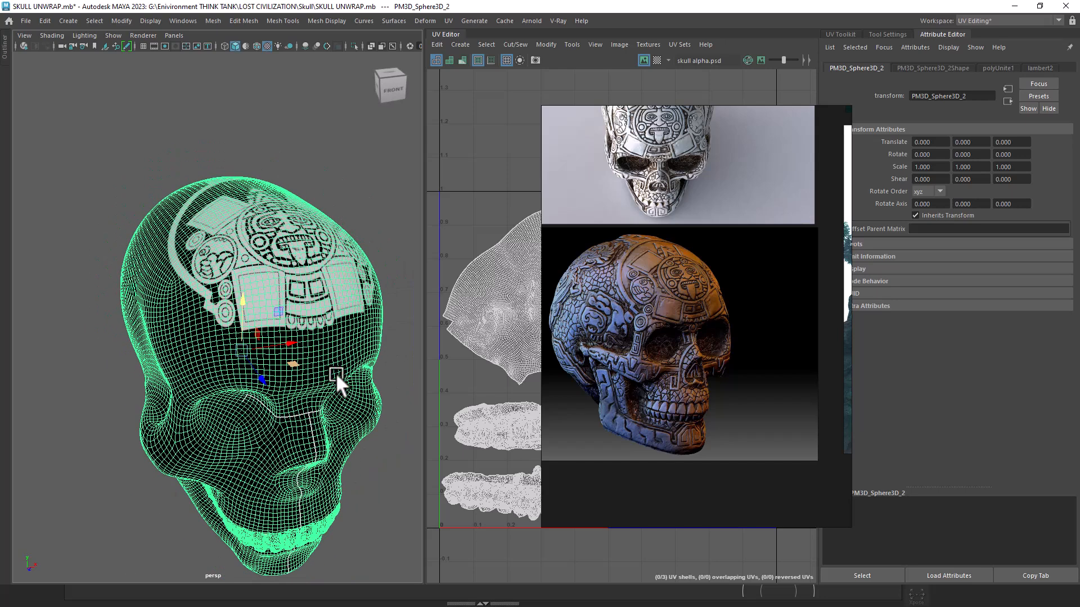
Switch to Photoshop, minimize the floating full-shape document, and show the UV layout on Layer 0 of skull alpha.psd.
{"action": "key", "text": "alt+Tab"}
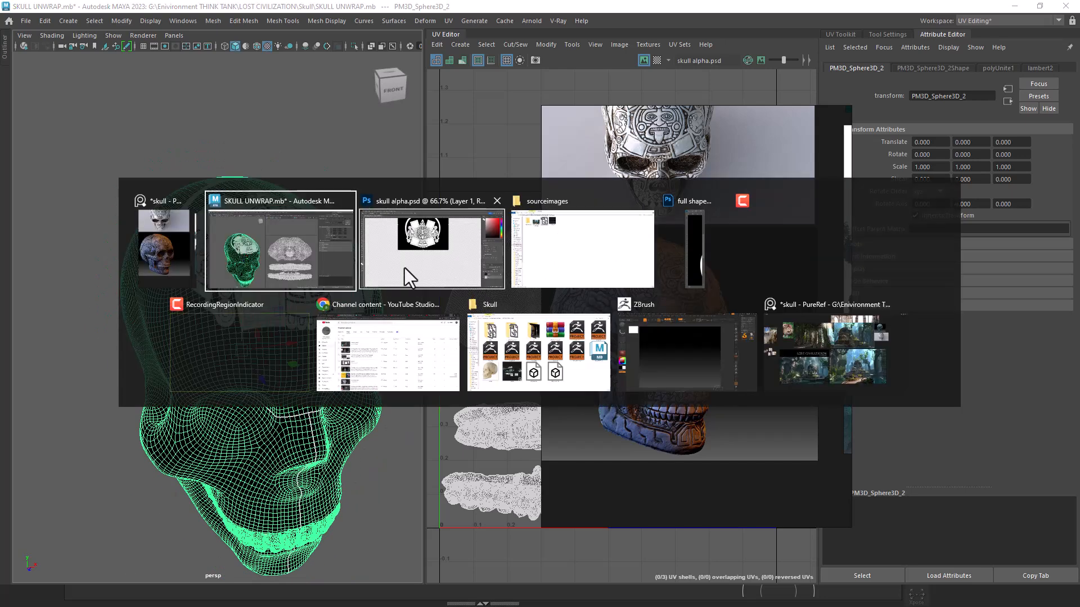
{"action": "left_click", "coordinate": [698, 242]}
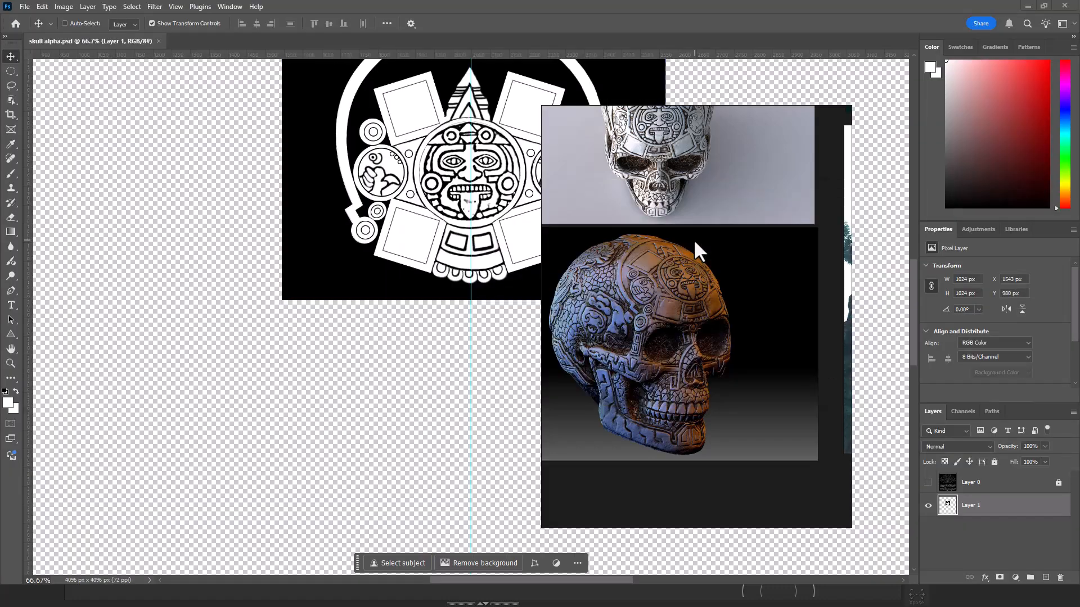
{"action": "left_click", "coordinate": [810, 115]}
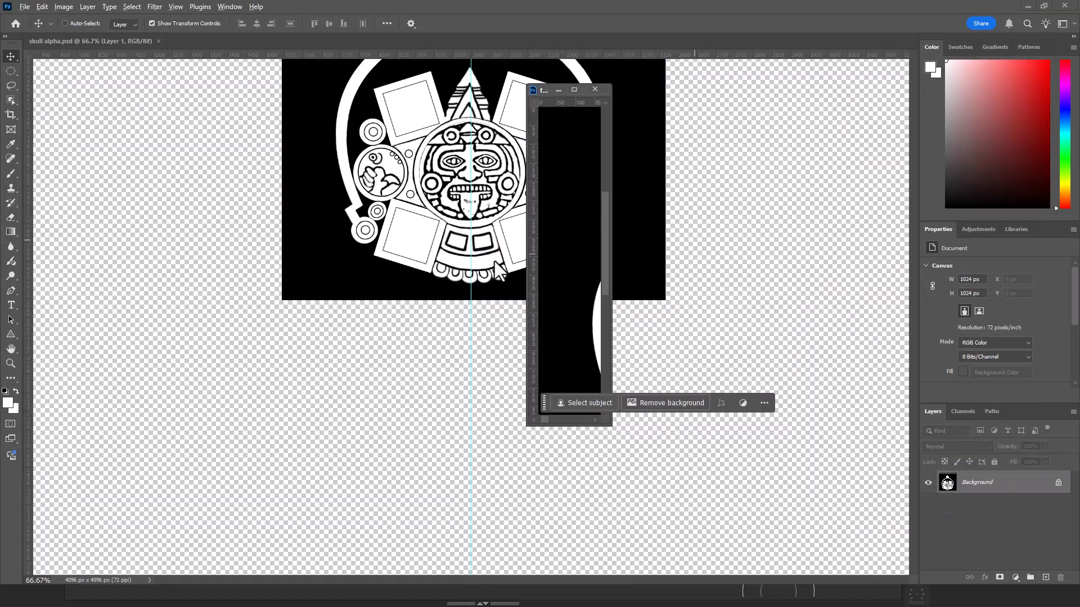
{"action": "key", "text": "alt+Tab"}
{"action": "left_click", "coordinate": [508, 254]}
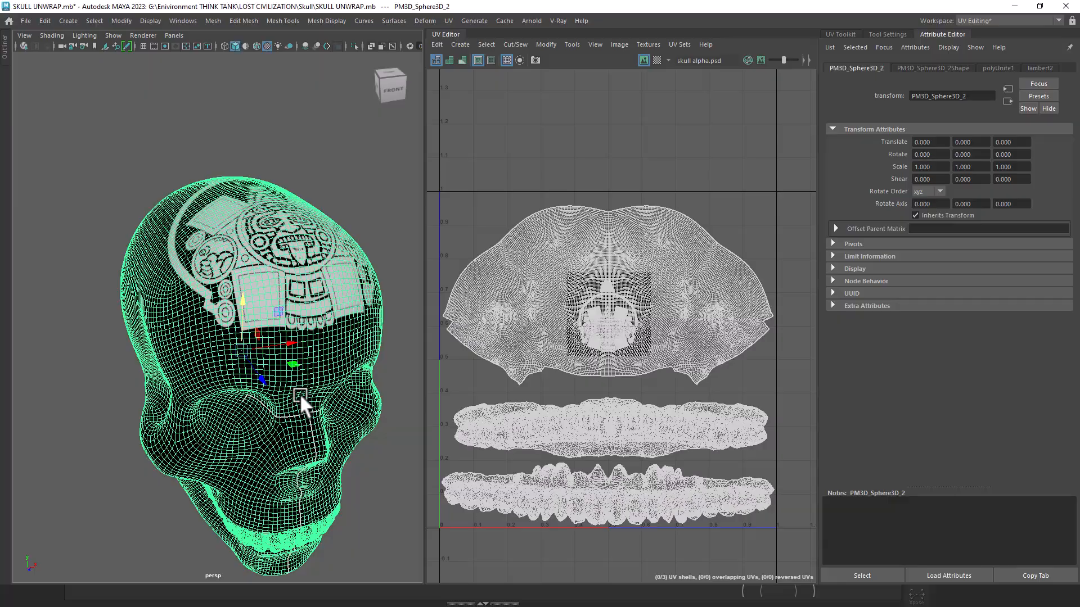
{"action": "key", "text": "alt+Tab"}
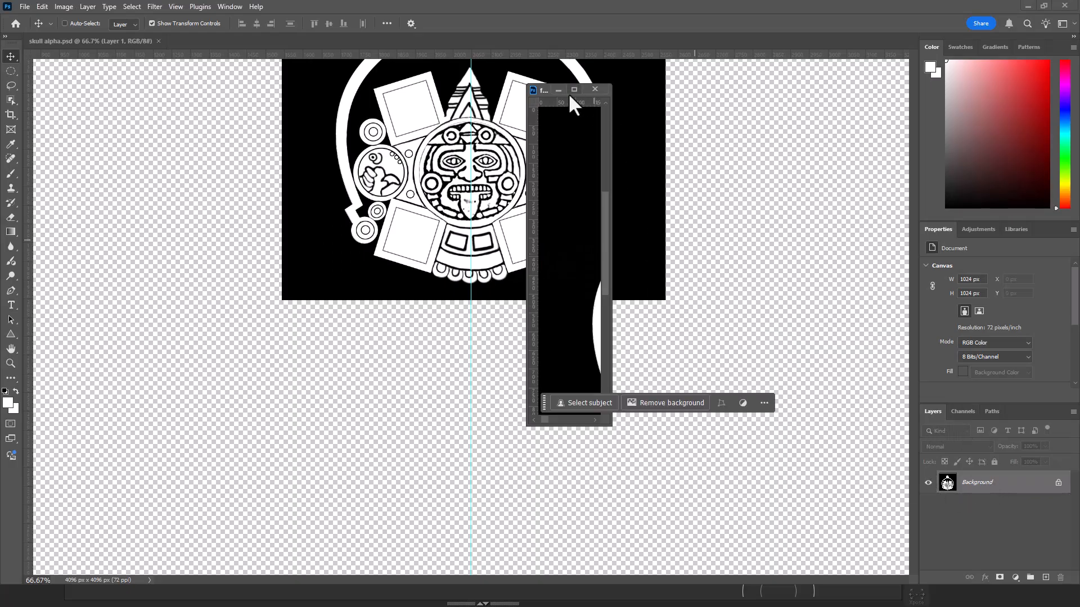
{"action": "left_click", "coordinate": [558, 90]}
{"action": "left_click", "coordinate": [928, 483]}
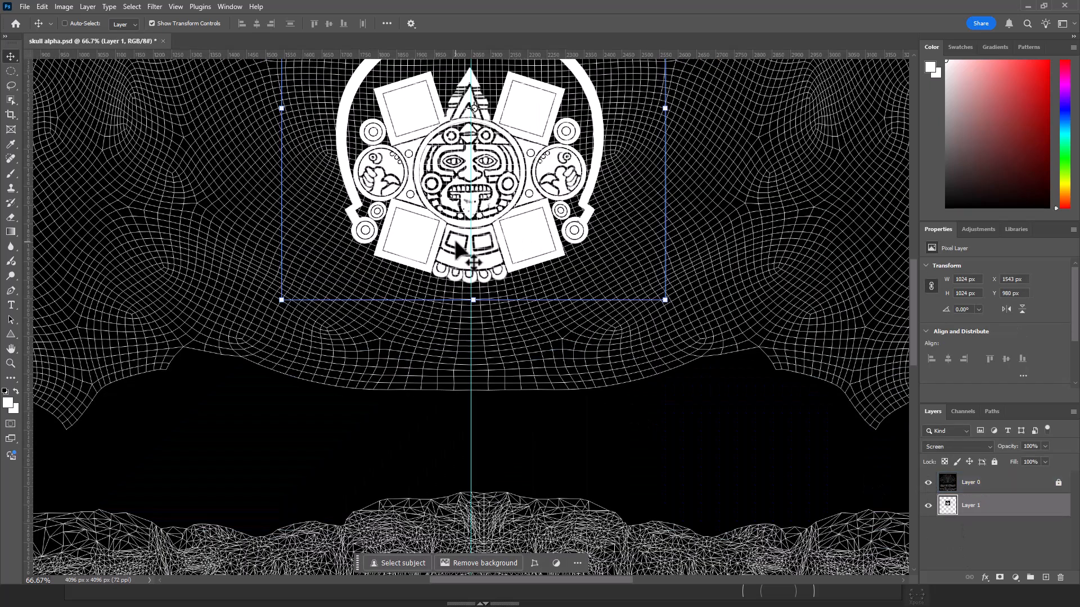
Check the gap above the brows in Maya, and nudge the sun design in Photoshop down to Y 1075 px.
{"action": "key", "text": "alt+Tab"}
{"action": "right_click_drag", "start_coordinate": [307, 406], "coordinate": [335, 403], "text": "alt"}
{"action": "left_click_drag", "start_coordinate": [335, 403], "coordinate": [288, 253], "text": "alt"}
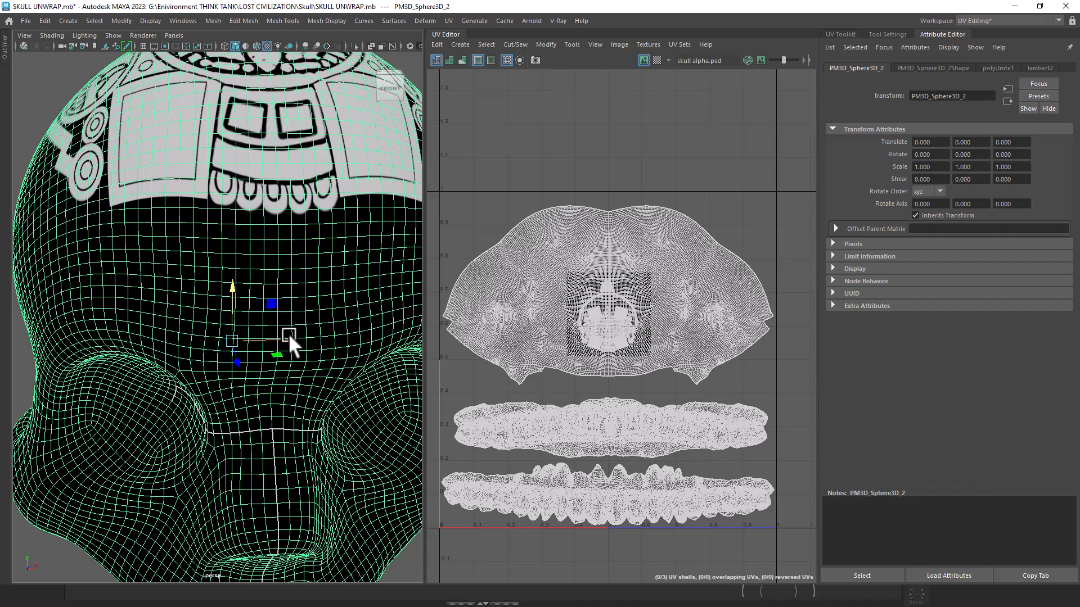
{"action": "key", "text": "alt+Tab"}
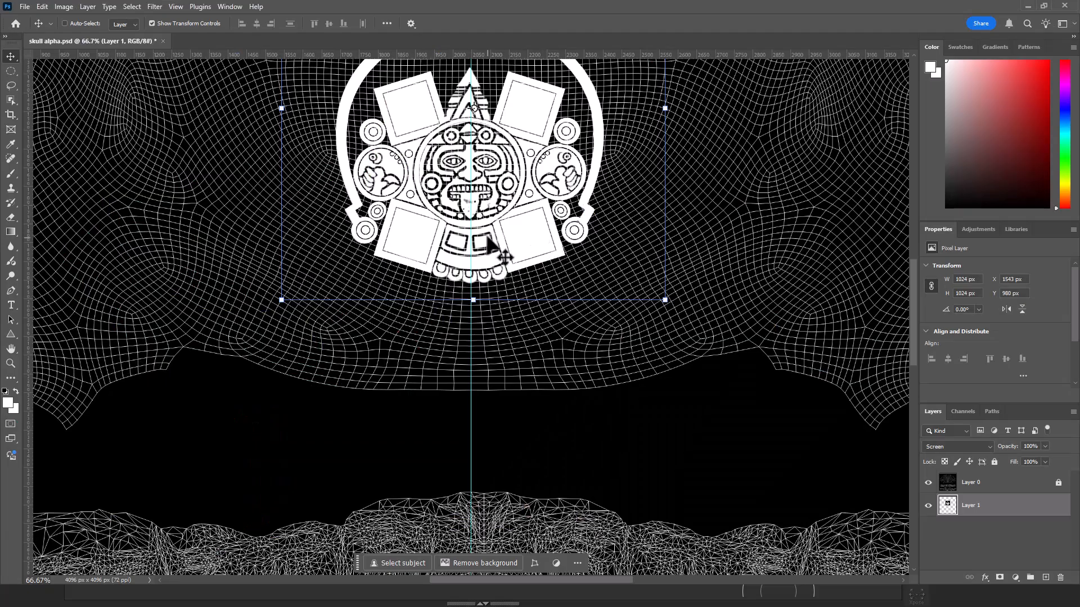
{"action": "key", "text": "Down"}
{"action": "key", "text": "Down"}
{"action": "key", "text": "Down"}
{"action": "key", "text": "Down"}
{"action": "key", "text": "Down"}
{"action": "key", "text": "Down"}
{"action": "key", "text": "Down"}
{"action": "key", "text": "Down"}
{"action": "key", "text": "Down"}
{"action": "key", "text": "Down"}
{"action": "key", "text": "Down"}
{"action": "key", "text": "Down"}
{"action": "key", "text": "Down"}
{"action": "key", "text": "Down"}
{"action": "key", "text": "Down"}
{"action": "key", "text": "Down"}
{"action": "key", "text": "Down"}
{"action": "key", "text": "Down"}
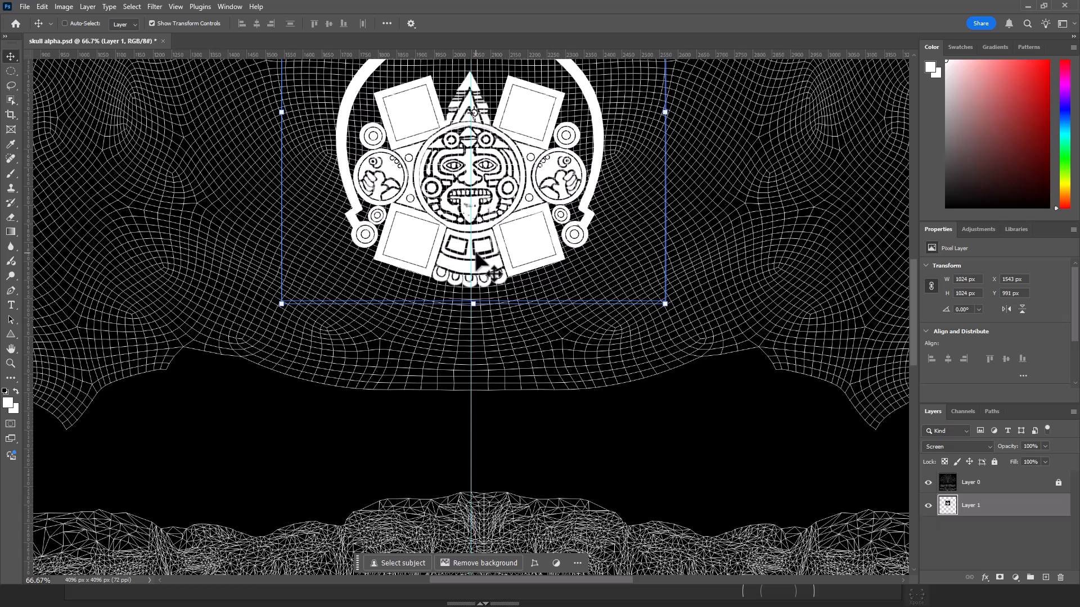
{"action": "key", "text": "Down"}
{"action": "key", "text": "Down"}
{"action": "key", "text": "Down"}
{"action": "key", "text": "Down"}
{"action": "key", "text": "Down"}
{"action": "key", "text": "Down"}
{"action": "key", "text": "Down"}
{"action": "key", "text": "Down"}
{"action": "key", "text": "Down"}
{"action": "key", "text": "Down"}
{"action": "key", "text": "Down"}
{"action": "key", "text": "Down"}
{"action": "key", "text": "Down"}
{"action": "key", "text": "Down"}
{"action": "key", "text": "Down"}
{"action": "key", "text": "Down"}
{"action": "key", "text": "Down"}
{"action": "key", "text": "Down"}
{"action": "key", "text": "Down"}
{"action": "key", "text": "Down"}
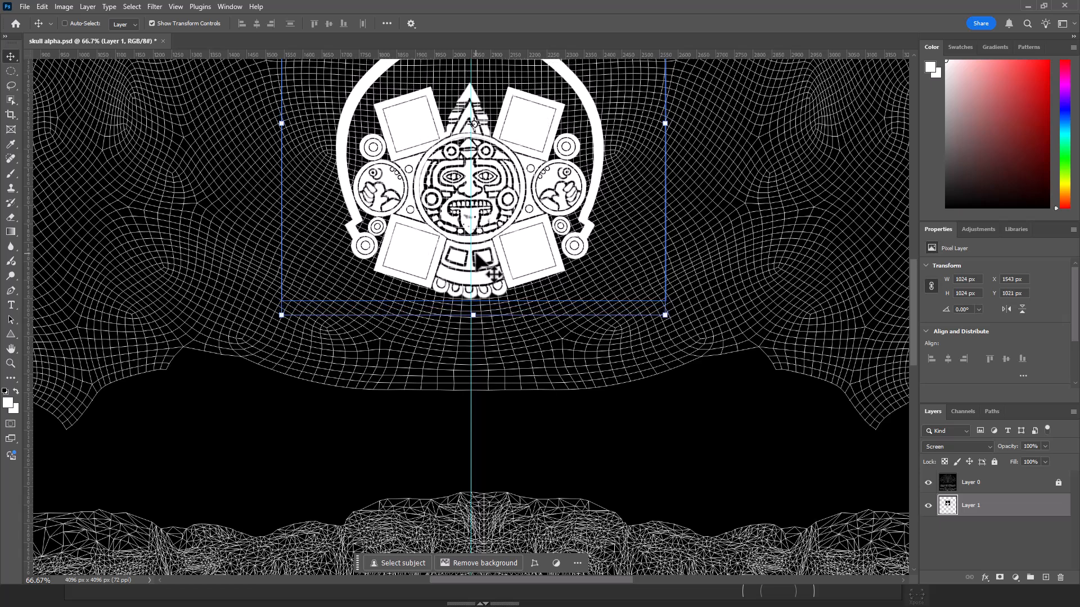
{"action": "key", "text": "Down"}
{"action": "key", "text": "Down"}
{"action": "key", "text": "Down"}
{"action": "key", "text": "Down"}
{"action": "key", "text": "Down"}
{"action": "key", "text": "Down"}
{"action": "key", "text": "Down"}
{"action": "key", "text": "Down"}
{"action": "key", "text": "Down"}
{"action": "key", "text": "Down"}
{"action": "key", "text": "Down"}
{"action": "key", "text": "Down"}
{"action": "key", "text": "Down"}
{"action": "key", "text": "Down"}
{"action": "key", "text": "Down"}
{"action": "key", "text": "Down"}
{"action": "key", "text": "Down"}
{"action": "key", "text": "Down"}
{"action": "key", "text": "Down"}
{"action": "key", "text": "Down"}
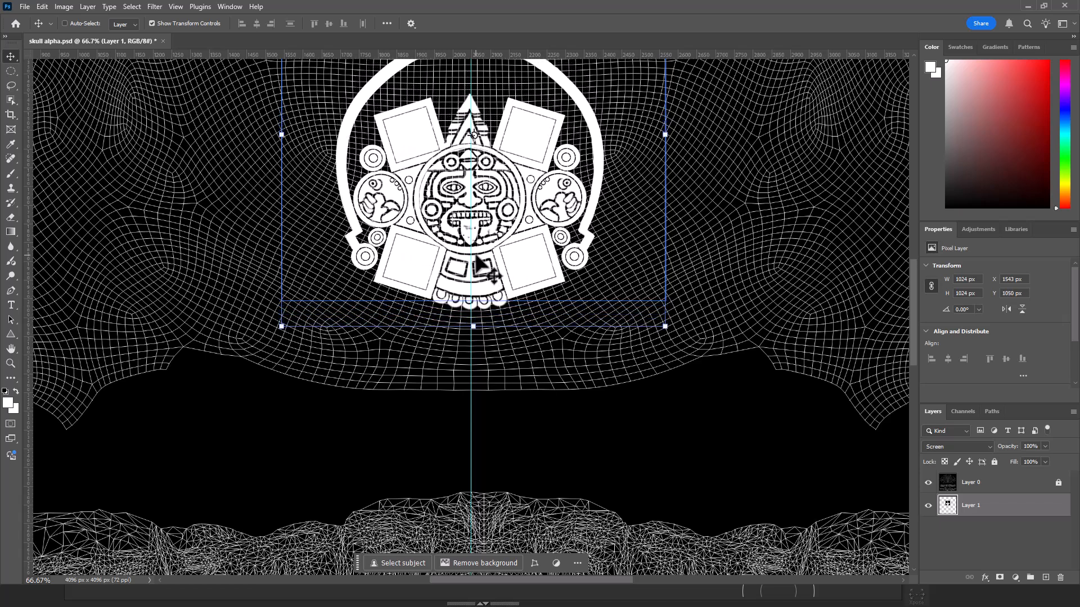
{"action": "key", "text": "Down"}
{"action": "key", "text": "Down"}
{"action": "key", "text": "Down"}
{"action": "key", "text": "Down"}
{"action": "key", "text": "Down"}
{"action": "key", "text": "Down"}
{"action": "key", "text": "Down"}
{"action": "key", "text": "Down"}
{"action": "key", "text": "Down"}
{"action": "key", "text": "Down"}
{"action": "key", "text": "Down"}
{"action": "key", "text": "Down"}
{"action": "key", "text": "Down"}
{"action": "key", "text": "Down"}
{"action": "key", "text": "Down"}
{"action": "key", "text": "Down"}
{"action": "key", "text": "Down"}
{"action": "key", "text": "Down"}
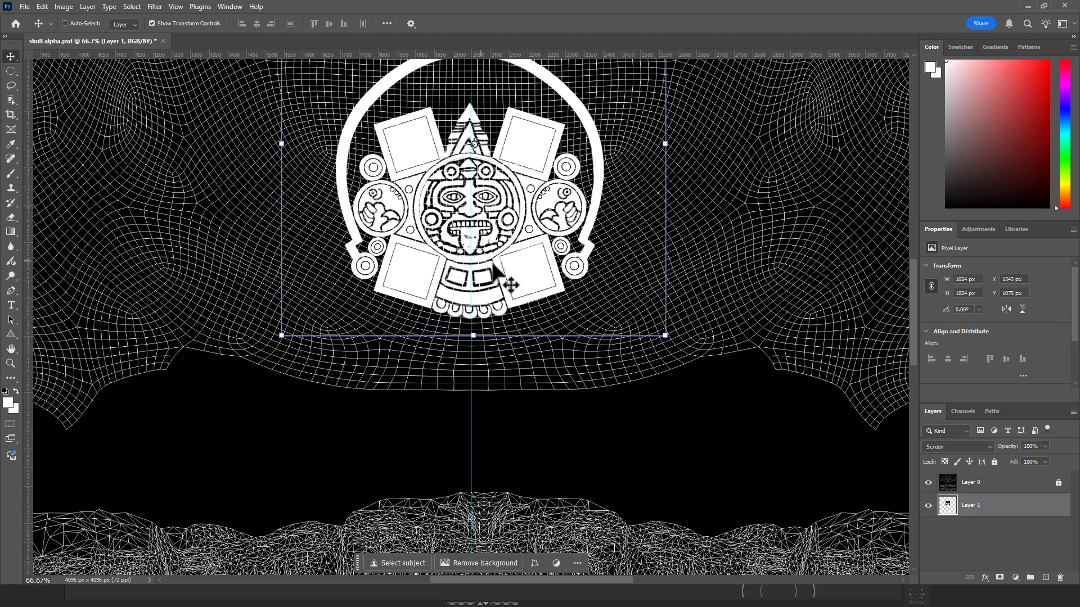
Recheck the brow area in Maya, and lower the sun design further along the centre guide to Y 1146 px.
{"action": "key", "text": "alt+Tab"}
{"action": "left_click_drag", "start_coordinate": [272, 397], "coordinate": [228, 389], "text": "alt"}
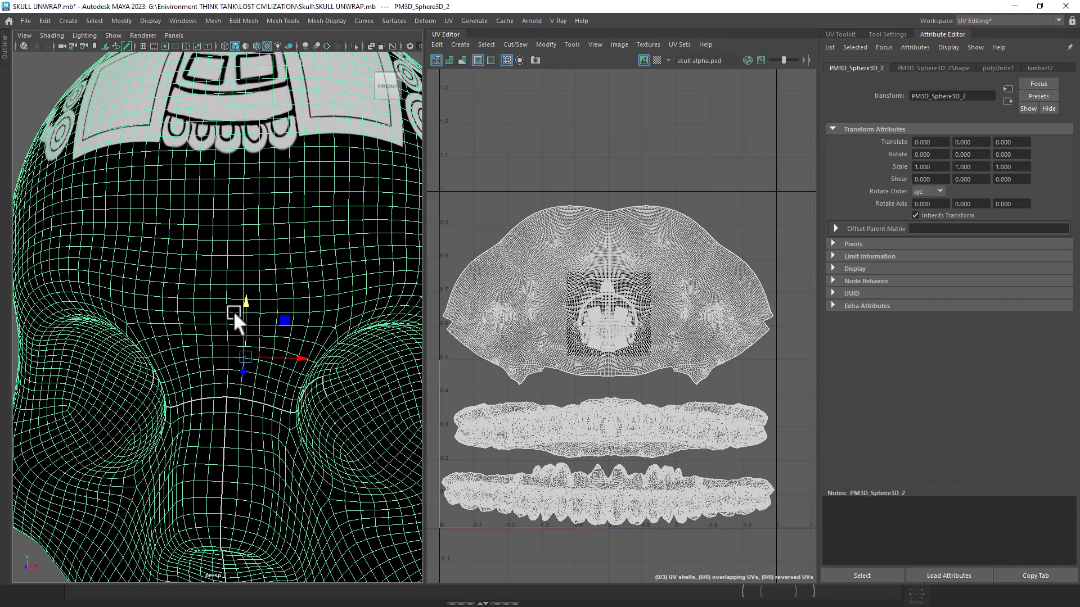
{"action": "key", "text": "alt+Tab"}
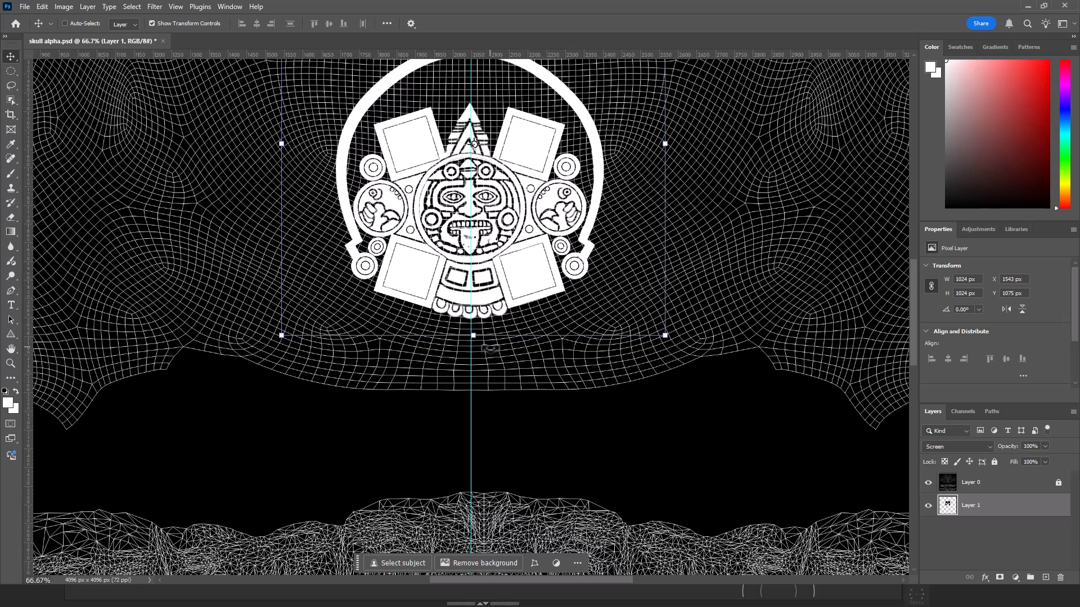
{"action": "left_click_drag", "start_coordinate": [474, 144], "coordinate": [474, 166]}
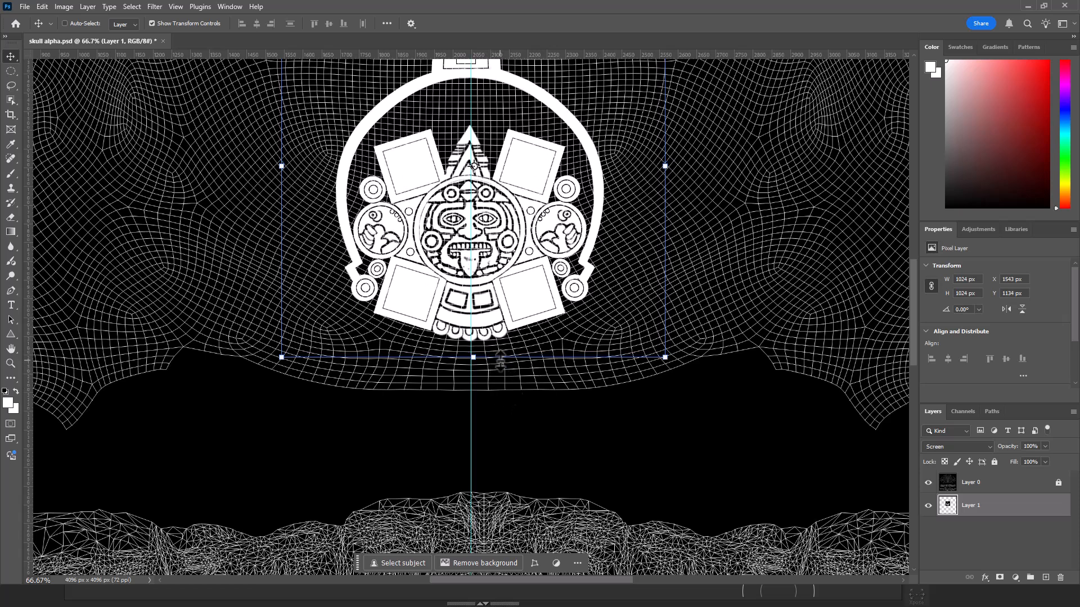
{"action": "key", "text": "Down"}
{"action": "key", "text": "Down"}
{"action": "key", "text": "Down"}
{"action": "key", "text": "Down"}
{"action": "key", "text": "Down"}
{"action": "key", "text": "Down"}
{"action": "key", "text": "Down"}
{"action": "key", "text": "Down"}
{"action": "key", "text": "Down"}
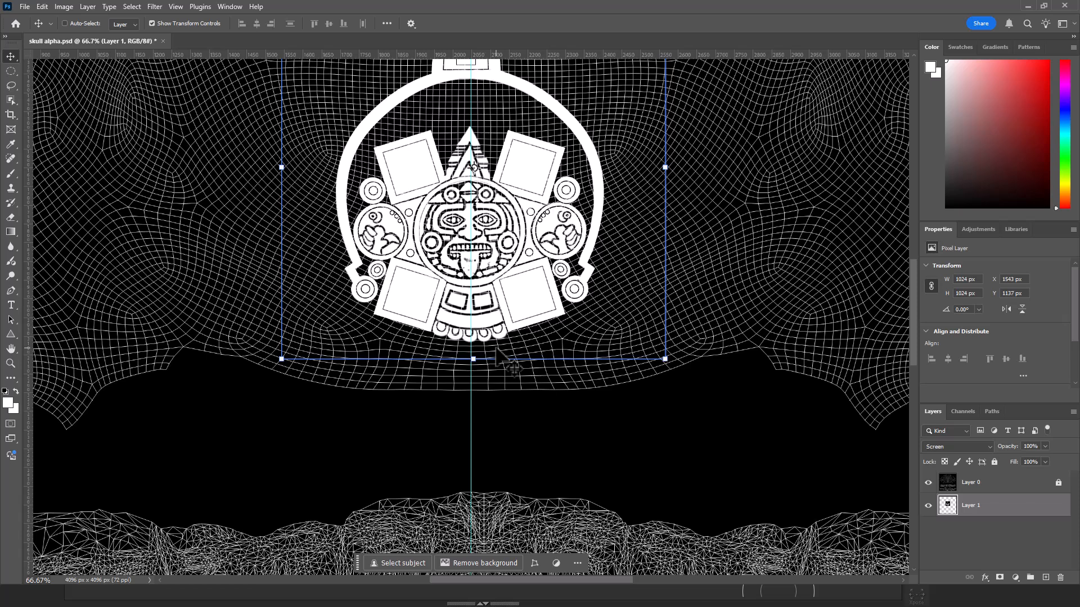
{"action": "key", "text": "Down"}
{"action": "key", "text": "Down"}
{"action": "key", "text": "Down"}
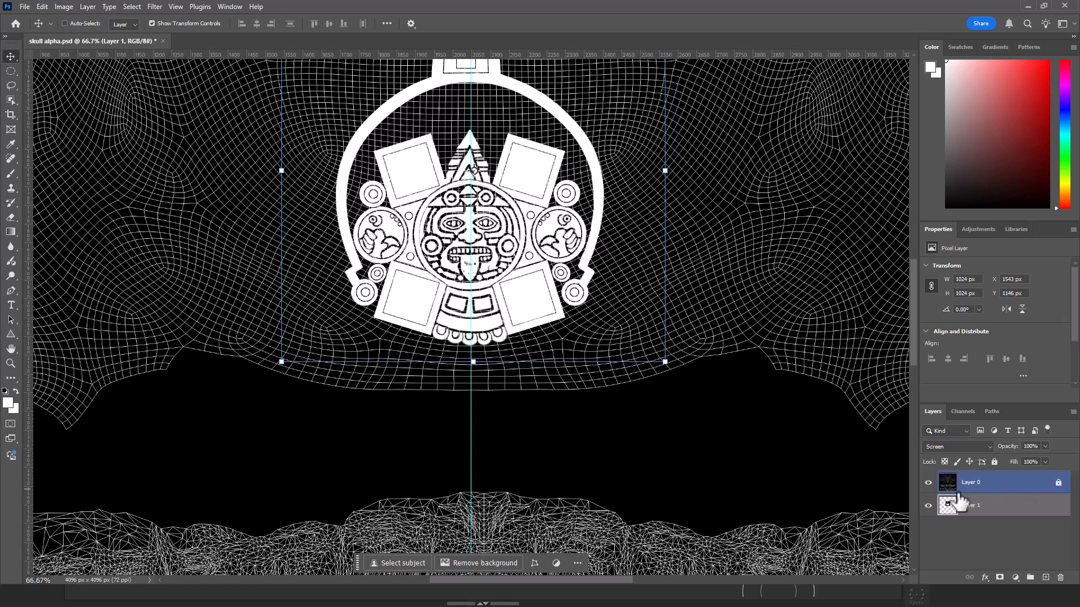
Hide the UV layout layer, add a new layer, and set the foreground colour to black (000000).
{"action": "left_click", "coordinate": [929, 483]}
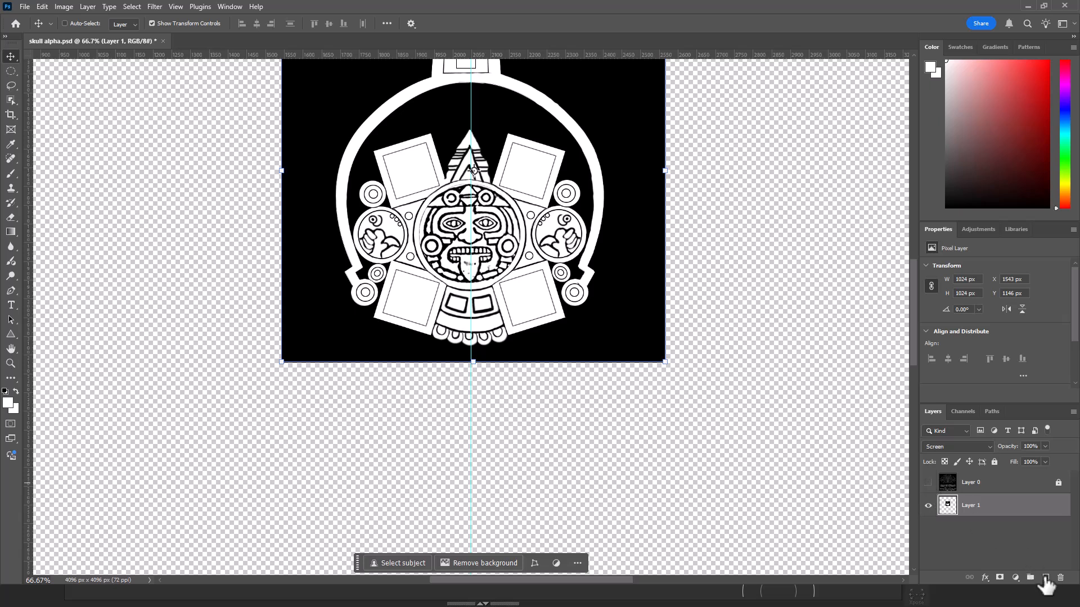
{"action": "left_click", "coordinate": [1045, 577]}
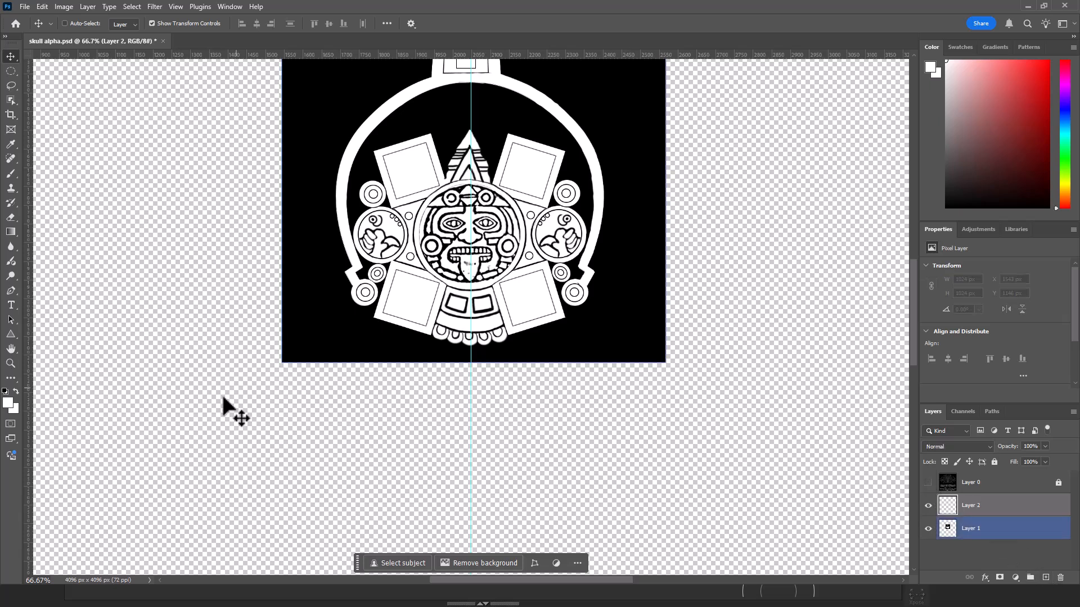
{"action": "left_click", "coordinate": [9, 402]}
{"action": "left_click_drag", "start_coordinate": [489, 164], "coordinate": [331, 261]}
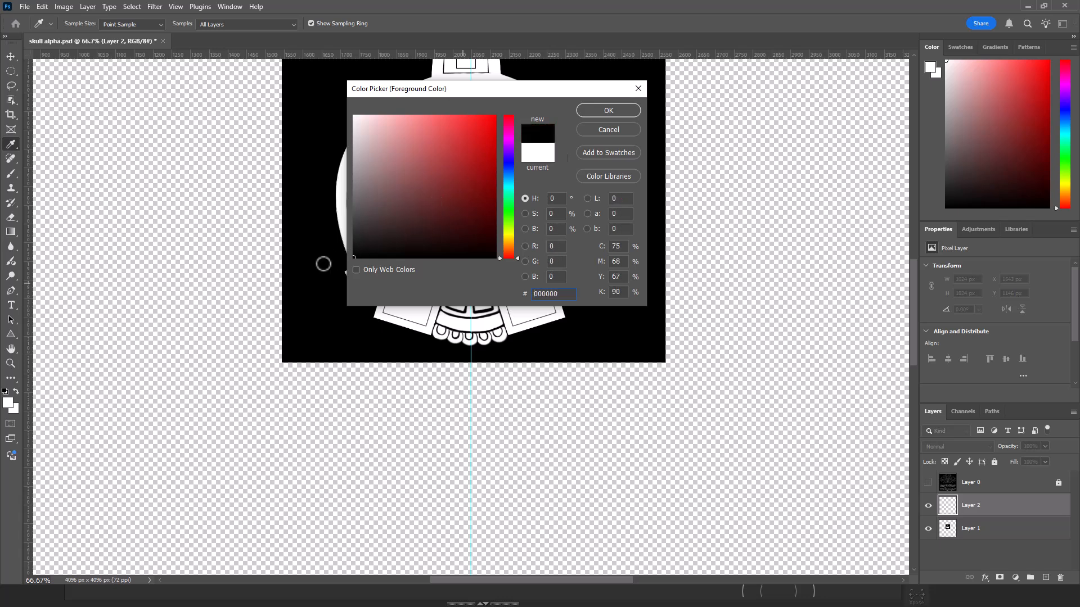
{"action": "left_click", "coordinate": [629, 112]}
{"action": "key", "text": "v"}
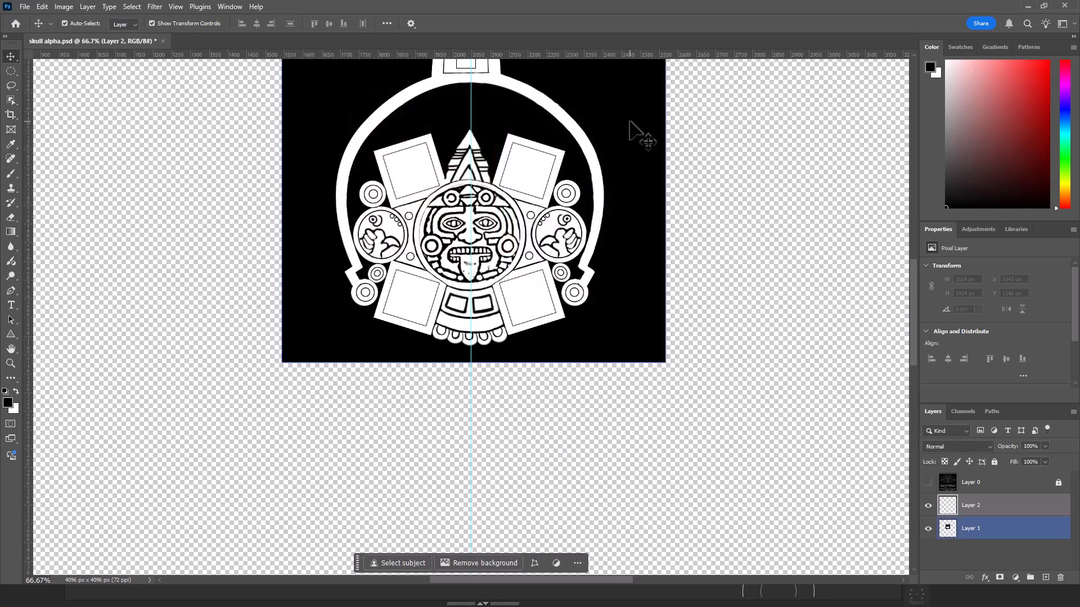
Fill Layer 2 with black, placing it beneath the sun design on Layer 1, and save the document.
{"action": "key", "text": "ctrl+BackSpace"}
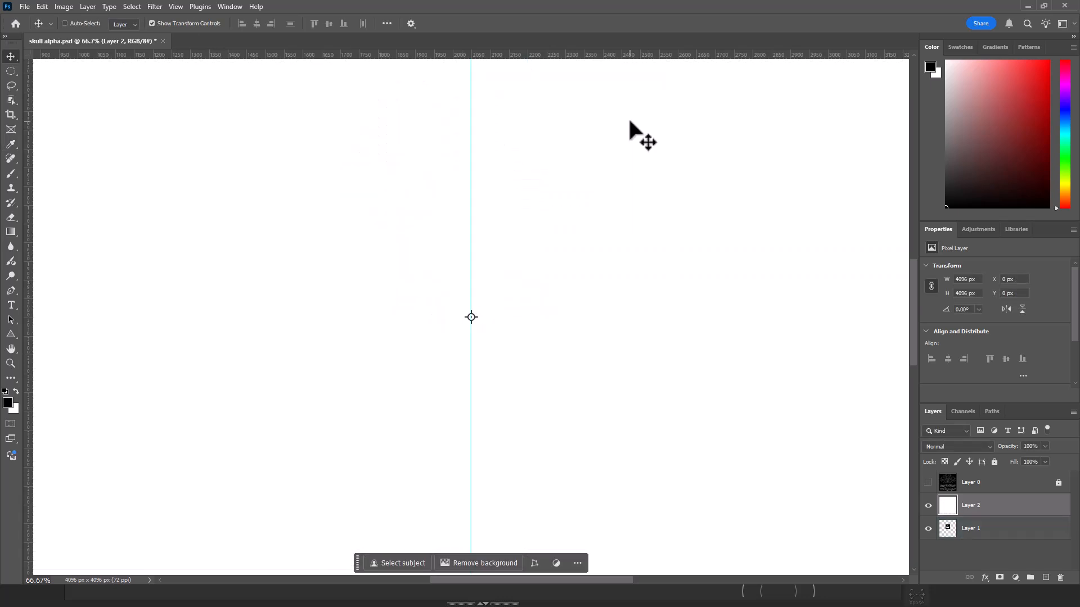
{"action": "key", "text": "alt+BackSpace"}
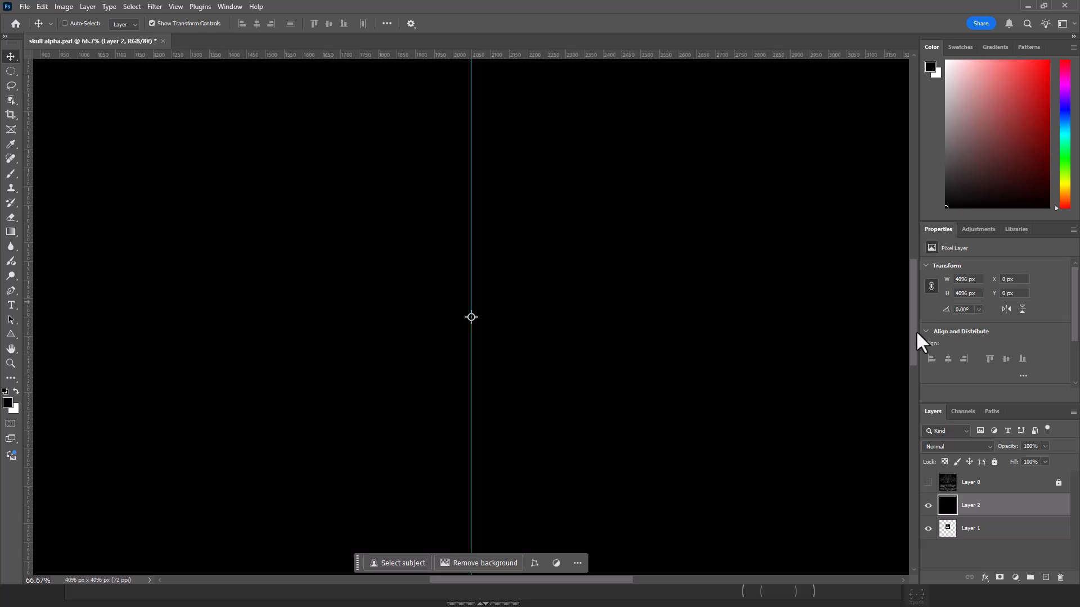
{"action": "left_click_drag", "start_coordinate": [983, 512], "coordinate": [996, 542]}
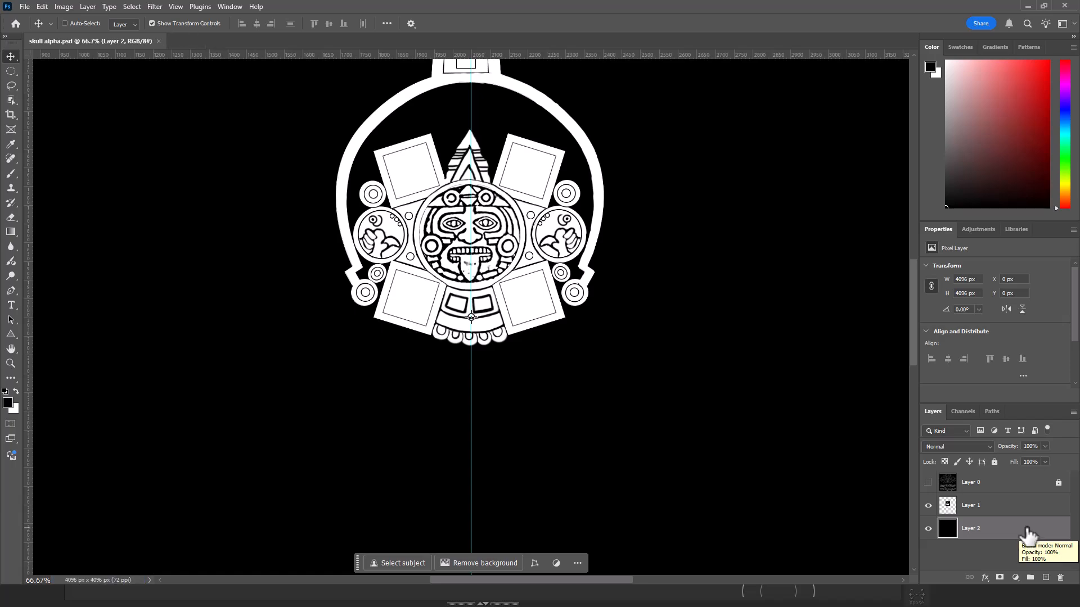
Switch to Maya and examine the lowered sun design on the skull's forehead and over the UV shell.
{"action": "key", "text": "alt+Tab"}
{"action": "scroll", "coordinate": [320, 282], "scroll_direction": "down", "scroll_amount": 5}
{"action": "left_click_drag", "start_coordinate": [315, 281], "coordinate": [276, 379], "text": "alt"}
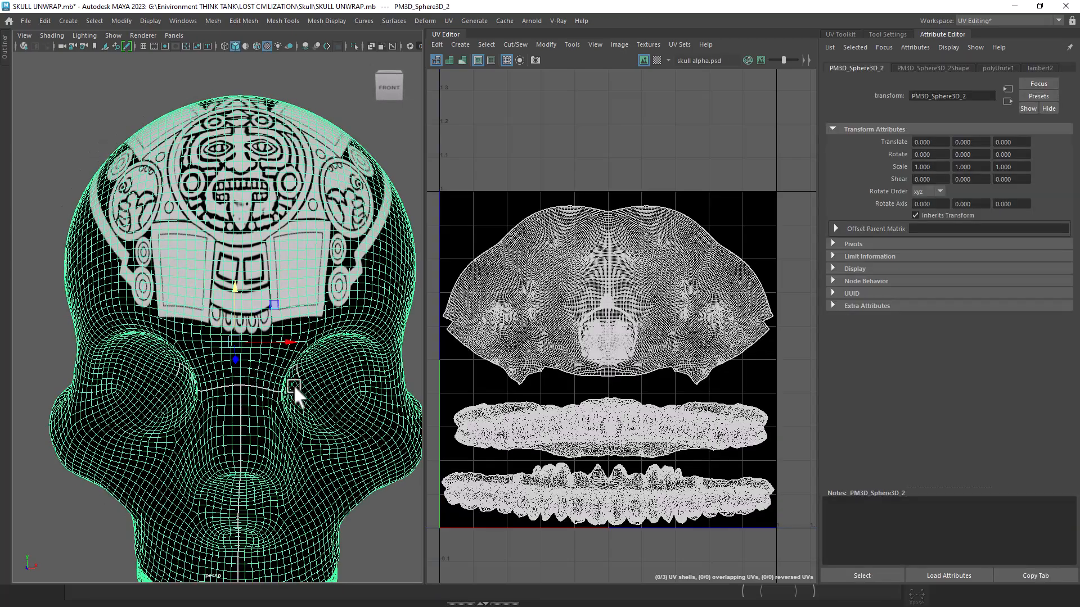
{"action": "scroll", "coordinate": [564, 428], "scroll_direction": "up", "scroll_amount": 4}
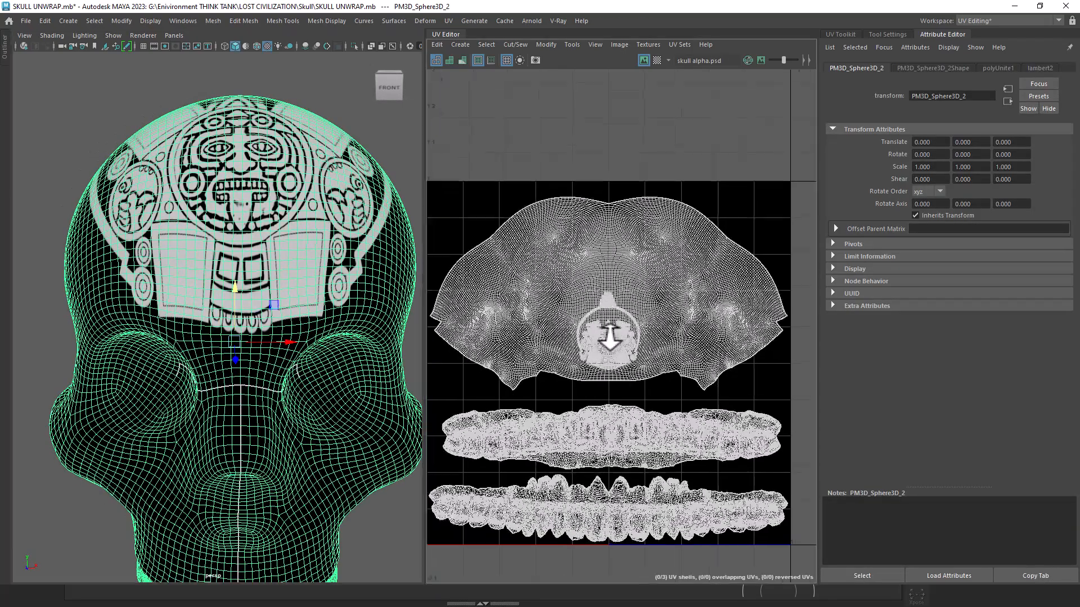
{"action": "scroll", "coordinate": [210, 348], "scroll_direction": "up", "scroll_amount": 3}
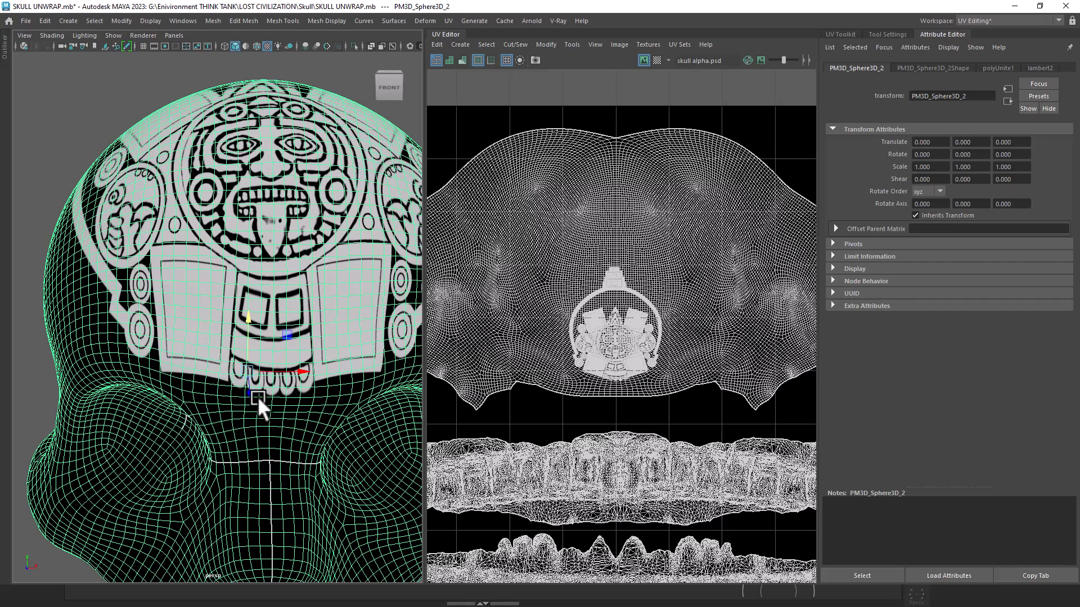
{"action": "scroll", "coordinate": [307, 379], "scroll_direction": "down", "scroll_amount": 3}
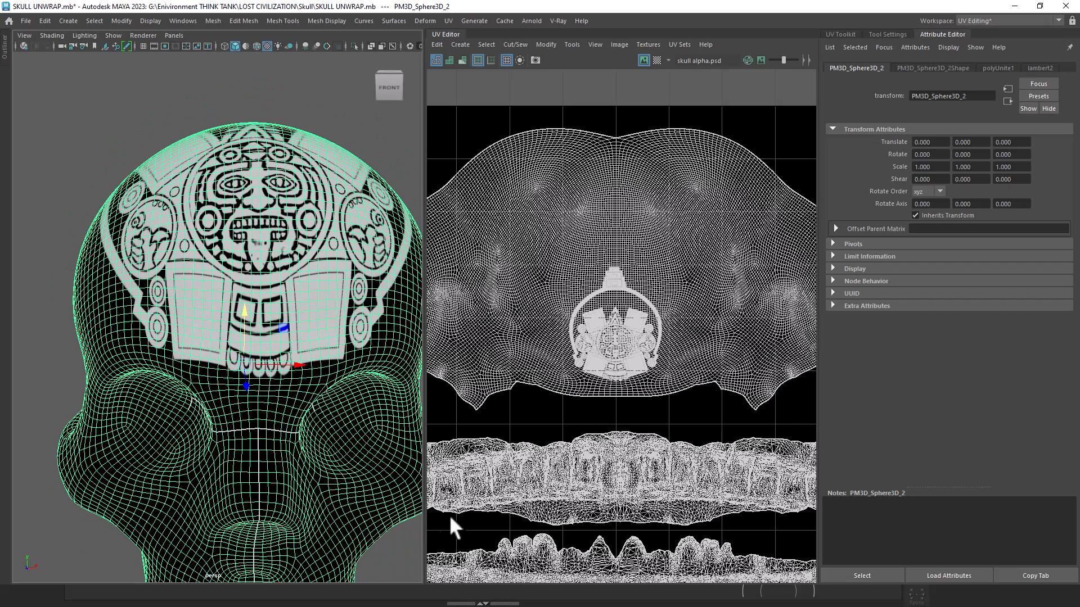
Bring up the PureRef board and compare the sun design's height above the brows with the carved skull references.
{"action": "key", "text": "super"}
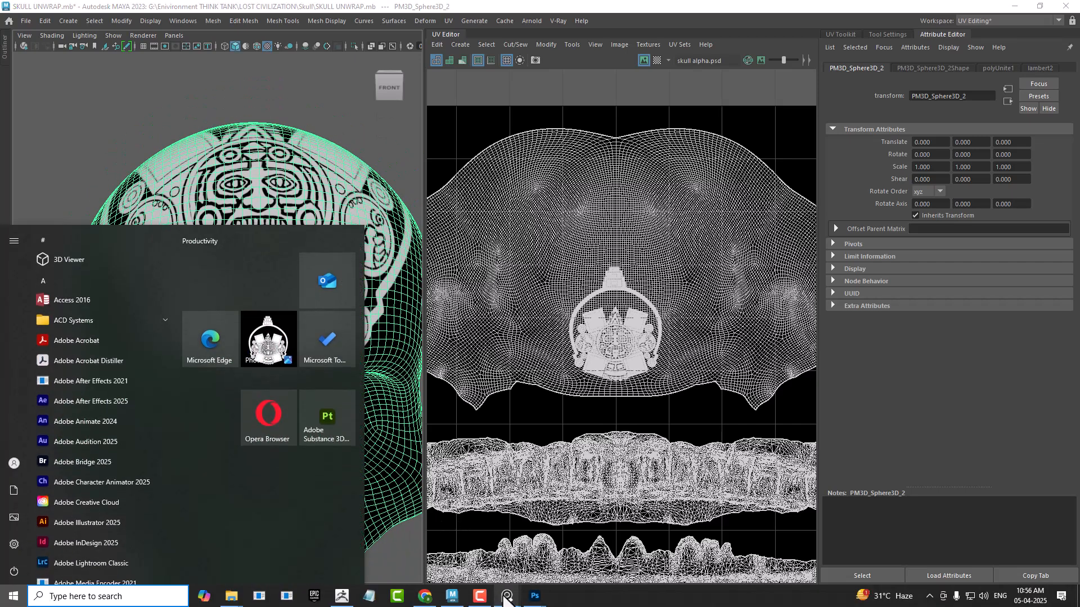
{"action": "mouse_move", "coordinate": [505, 599]}
{"action": "left_click", "coordinate": [569, 524]}
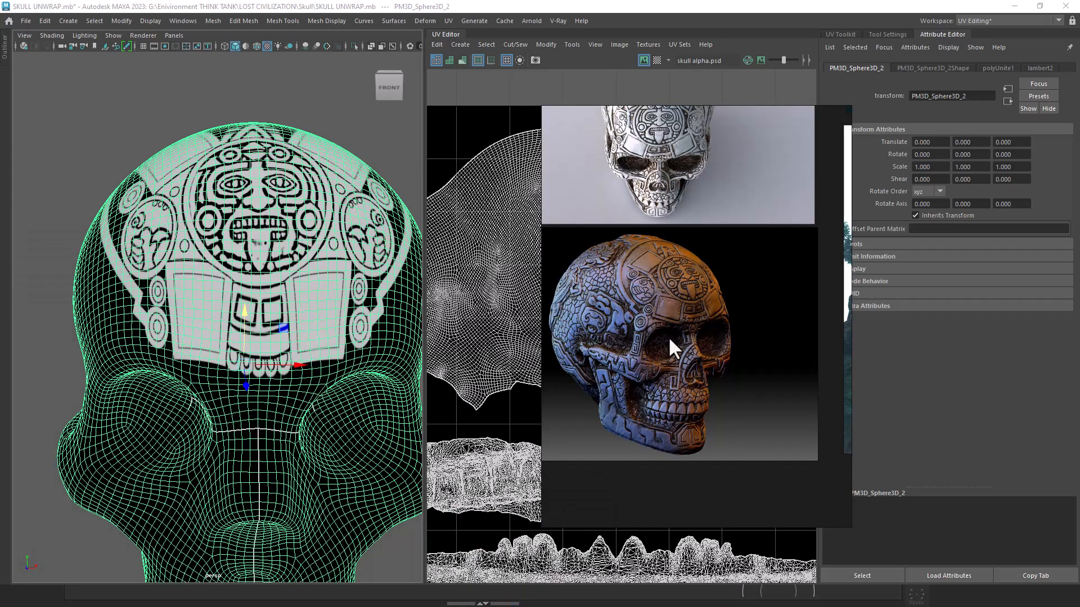
{"action": "left_click_drag", "start_coordinate": [250, 351], "coordinate": [276, 345], "text": "alt"}
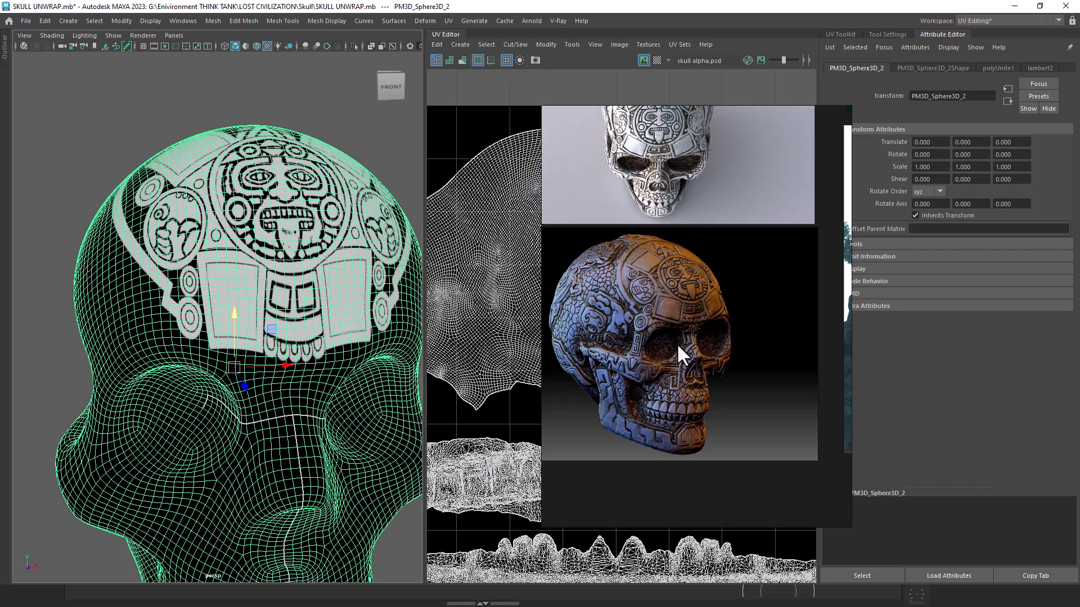
{"action": "left_click_drag", "start_coordinate": [237, 340], "coordinate": [228, 387], "text": "alt"}
Move the PureRef board aside and examine the sun design's lower edge up close in the UV Editor.
{"action": "left_click_drag", "start_coordinate": [684, 114], "coordinate": [852, 130]}
{"action": "mouse_move", "coordinate": [589, 308]}
{"action": "right_mouse_down", "text": "alt"}
{"action": "mouse_move", "coordinate": [585, 255]}
{"action": "mouse_move", "coordinate": [612, 325]}
{"action": "mouse_move", "coordinate": [609, 307]}
{"action": "right_mouse_up", "text": "alt"}
{"action": "middle_click_drag", "start_coordinate": [609, 307], "coordinate": [558, 269], "text": "alt"}
{"action": "right_click_drag", "start_coordinate": [558, 269], "coordinate": [611, 392], "text": "alt"}
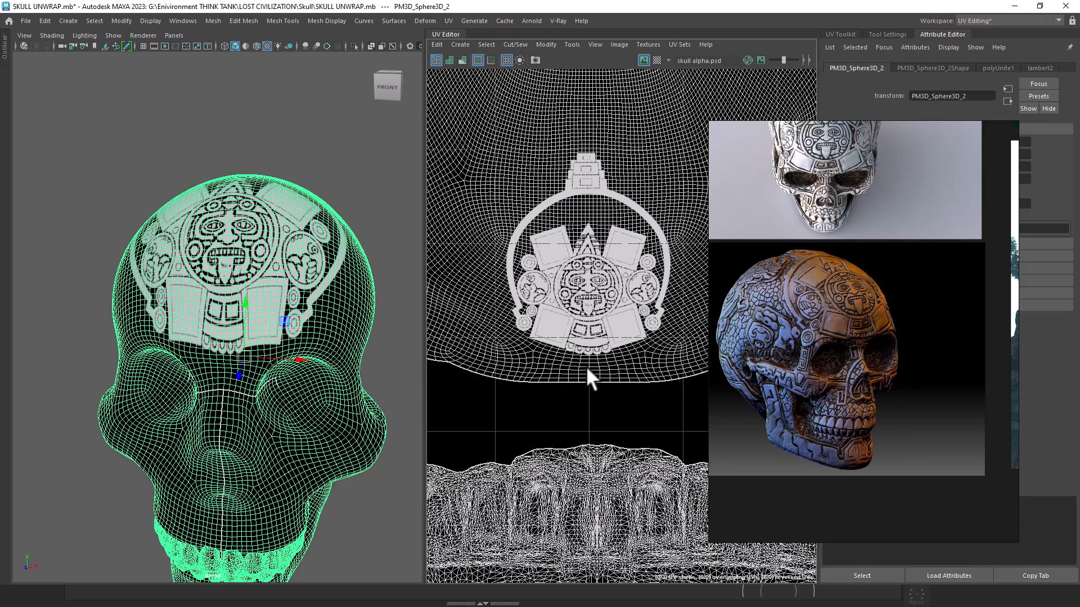
{"action": "scroll", "coordinate": [575, 357], "scroll_direction": "up", "scroll_amount": 3}
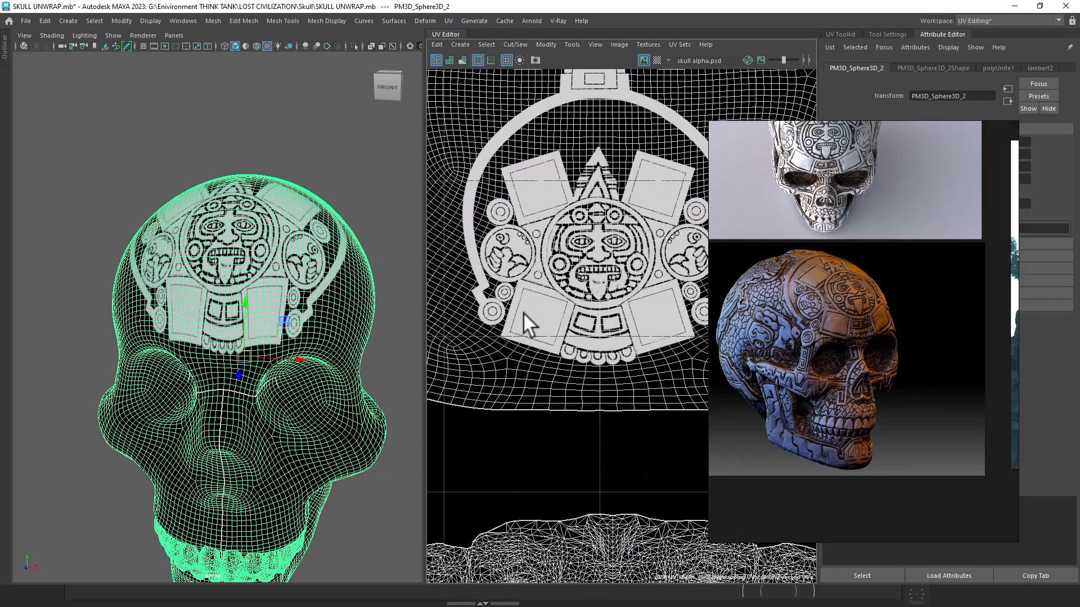
Put the reference board aside, select the main skull UV shell, and try to unfold it.
{"action": "scroll", "coordinate": [541, 316], "scroll_direction": "down", "scroll_amount": 4}
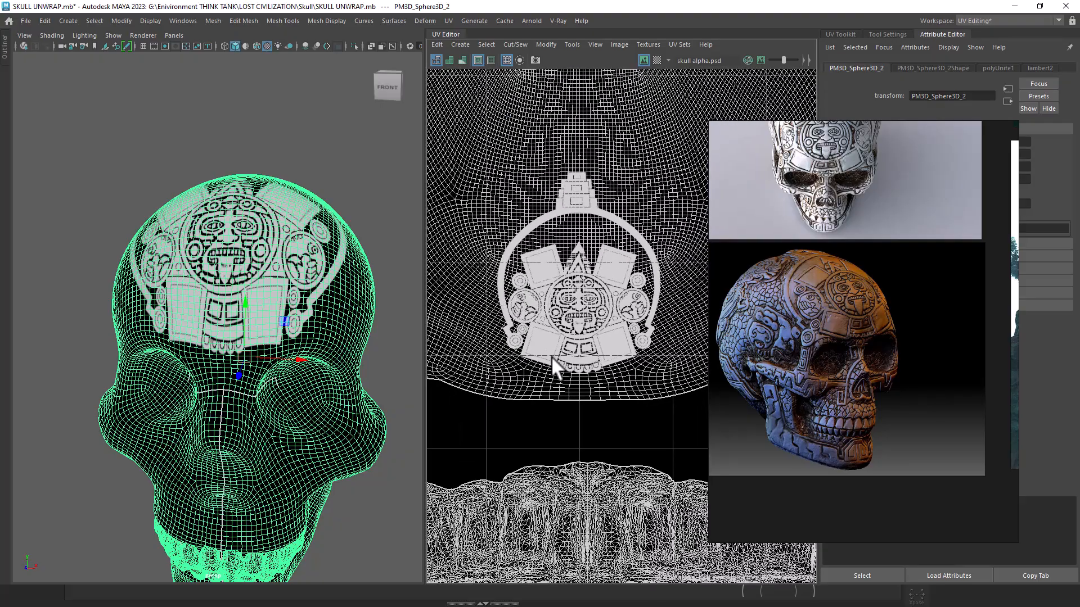
{"action": "scroll", "coordinate": [575, 336], "scroll_direction": "down", "scroll_amount": 3}
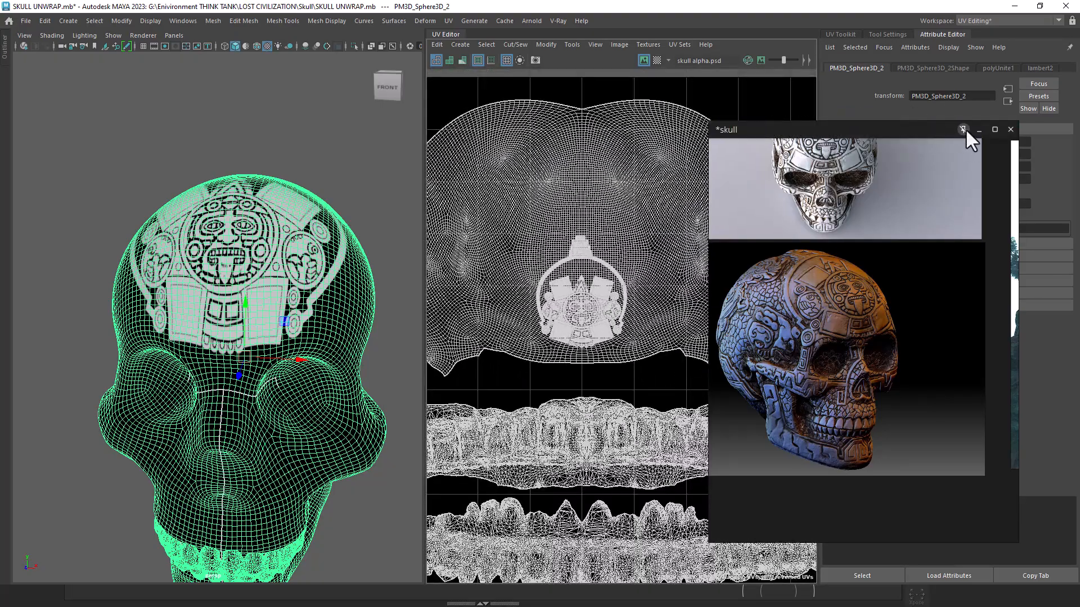
{"action": "left_click", "coordinate": [962, 130]}
{"action": "right_click_drag", "start_coordinate": [566, 232], "coordinate": [649, 219]}
{"action": "left_click", "coordinate": [649, 220]}
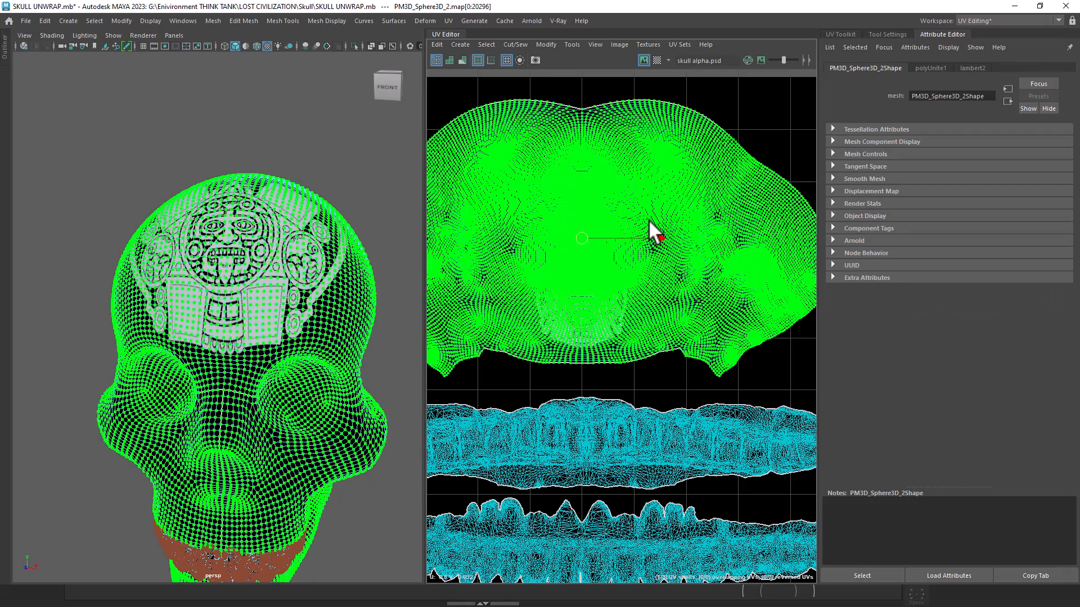
{"action": "right_click_drag", "start_coordinate": [649, 181], "coordinate": [468, 184], "text": "shift"}
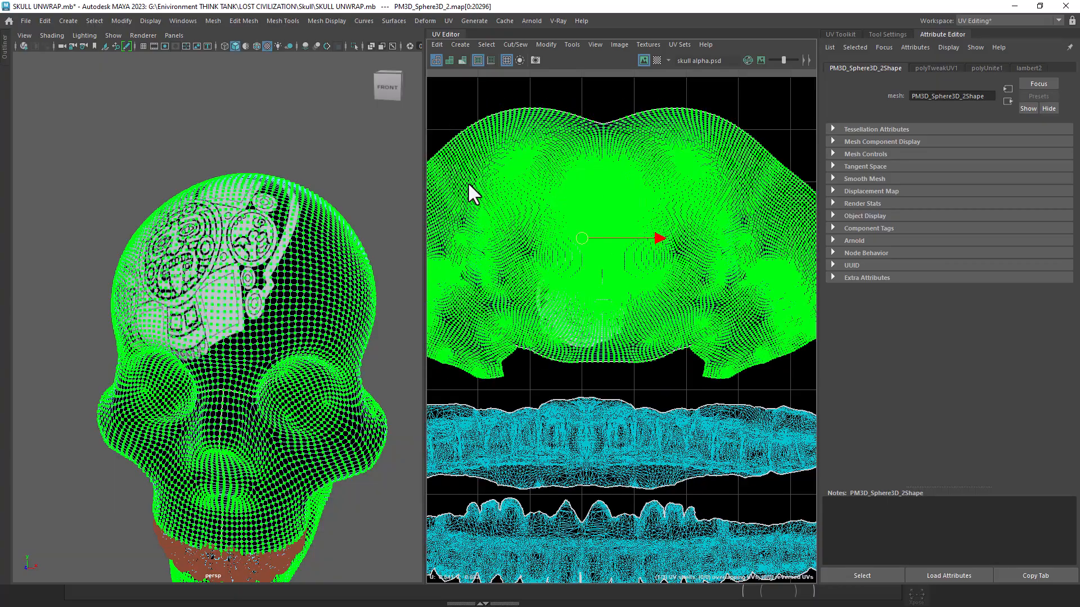
Try to shift the unfolded skull shell sideways so the sun design sits at the middle of the forehead.
{"action": "right_click_drag", "start_coordinate": [672, 308], "coordinate": [616, 264], "text": "alt"}
{"action": "middle_click_drag", "start_coordinate": [613, 293], "coordinate": [576, 265], "text": "alt"}
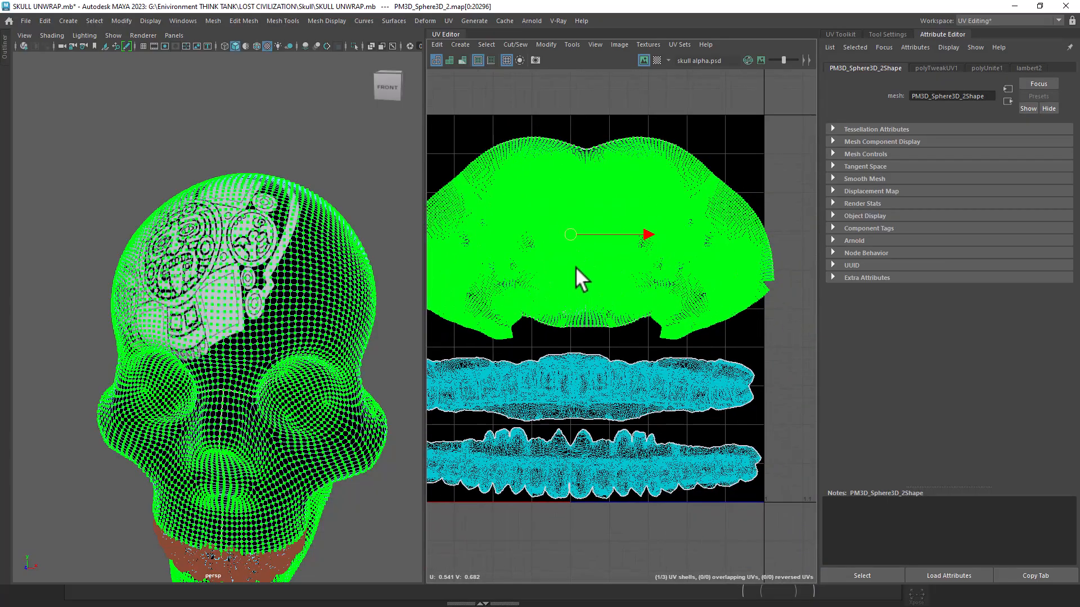
{"action": "right_click_drag", "start_coordinate": [575, 265], "coordinate": [613, 335], "text": "alt"}
{"action": "middle_click_drag", "start_coordinate": [612, 335], "coordinate": [551, 289], "text": "alt"}
{"action": "right_click_drag", "start_coordinate": [551, 289], "coordinate": [605, 377], "text": "alt"}
{"action": "middle_click_drag", "start_coordinate": [574, 313], "coordinate": [605, 321], "text": "alt"}
{"action": "right_click_drag", "start_coordinate": [605, 320], "coordinate": [562, 254], "text": "alt"}
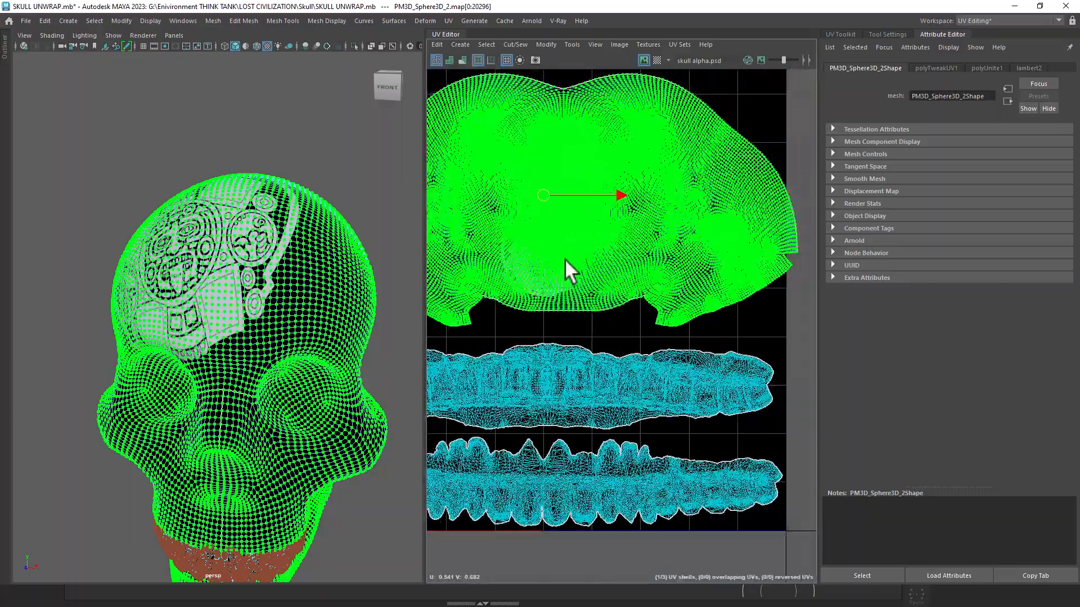
{"action": "middle_click_drag", "start_coordinate": [562, 254], "coordinate": [597, 279], "text": "alt"}
{"action": "right_click_drag", "start_coordinate": [598, 279], "coordinate": [620, 302], "text": "alt"}
{"action": "middle_click_drag", "start_coordinate": [659, 269], "coordinate": [673, 287], "text": "alt"}
{"action": "right_click_drag", "start_coordinate": [667, 242], "coordinate": [692, 284], "text": "alt"}
{"action": "middle_click_drag", "start_coordinate": [654, 248], "coordinate": [682, 257], "text": "alt"}
{"action": "mouse_move", "coordinate": [681, 255]}
{"action": "right_mouse_down", "text": "alt"}
{"action": "mouse_move", "coordinate": [655, 328]}
{"action": "mouse_move", "coordinate": [679, 276]}
{"action": "right_mouse_up", "text": "alt"}
{"action": "middle_click_drag", "start_coordinate": [679, 275], "coordinate": [685, 307], "text": "alt"}
{"action": "middle_click_drag", "start_coordinate": [720, 260], "coordinate": [674, 248], "text": "alt"}
{"action": "right_click_drag", "start_coordinate": [674, 247], "coordinate": [672, 275], "text": "alt"}
{"action": "left_click_drag", "start_coordinate": [671, 228], "coordinate": [649, 230]}
{"action": "scroll", "coordinate": [598, 306], "scroll_direction": "up", "scroll_amount": 6}
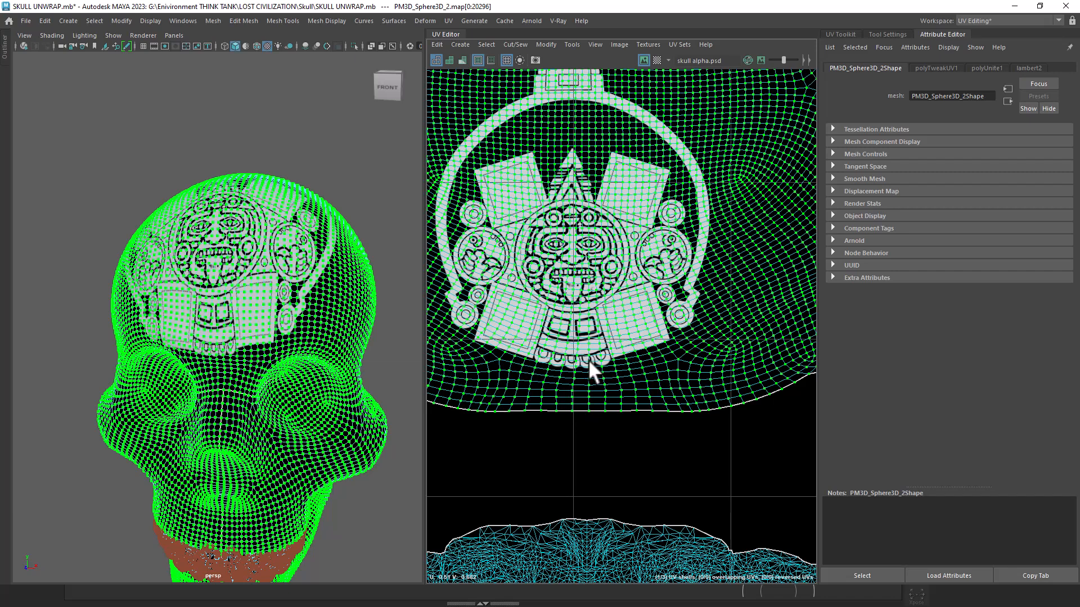
Undo the sideways shell move and the unfold of the skull's UV shell.
{"action": "key", "text": "ctrl+z"}
{"action": "key", "text": "ctrl+z"}
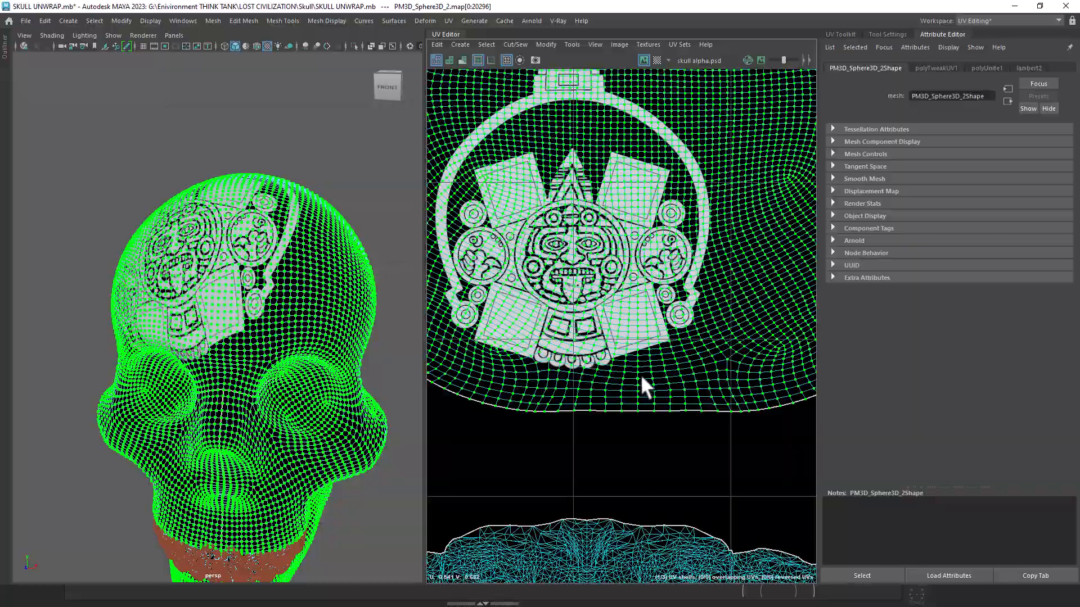
{"action": "scroll", "coordinate": [641, 377], "scroll_direction": "down", "scroll_amount": 8}
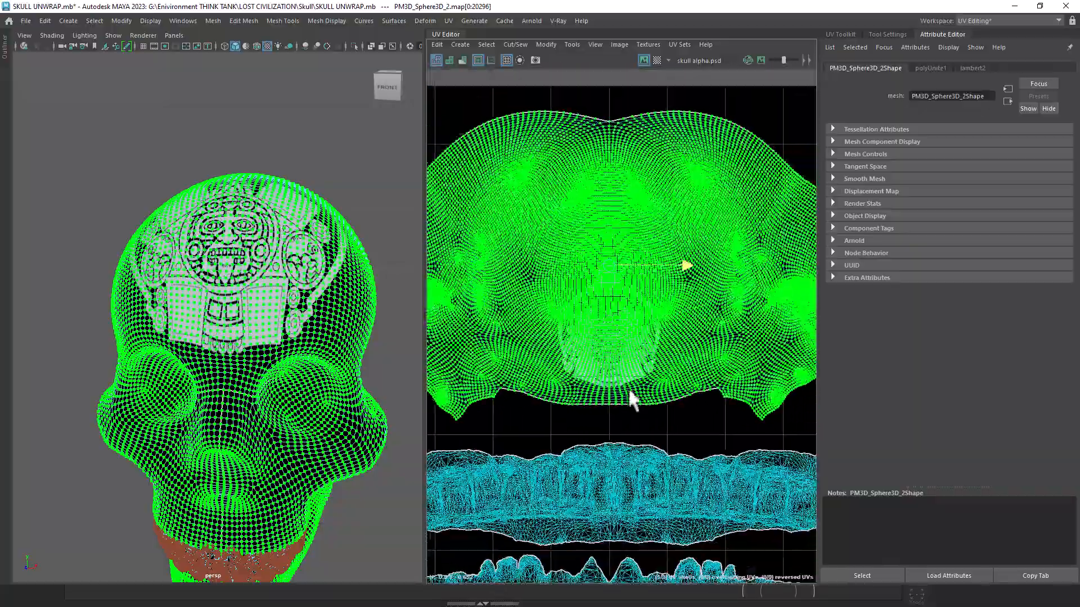
{"action": "middle_click_drag", "start_coordinate": [627, 419], "coordinate": [623, 346], "text": "alt"}
{"action": "right_click_drag", "start_coordinate": [623, 345], "coordinate": [656, 425], "text": "alt"}
Return to object mode, reselect the skull, and examine the sun design on the forehead from above and the front.
{"action": "right_click", "coordinate": [621, 340]}
{"action": "right_click_drag", "start_coordinate": [612, 200], "coordinate": [582, 320], "text": "alt"}
{"action": "right_click_drag", "start_coordinate": [217, 264], "coordinate": [284, 226]}
{"action": "left_click_drag", "start_coordinate": [285, 268], "coordinate": [245, 241], "text": "alt"}
{"action": "left_click", "coordinate": [334, 181]}
{"action": "left_click", "coordinate": [284, 325]}
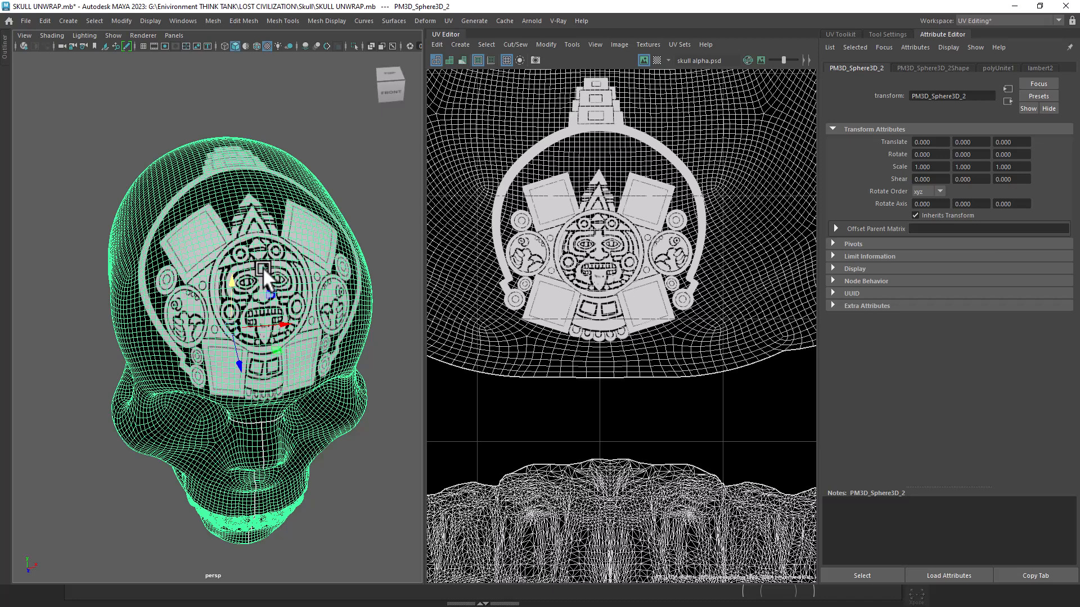
{"action": "left_click_drag", "start_coordinate": [225, 416], "coordinate": [228, 373], "text": "alt"}
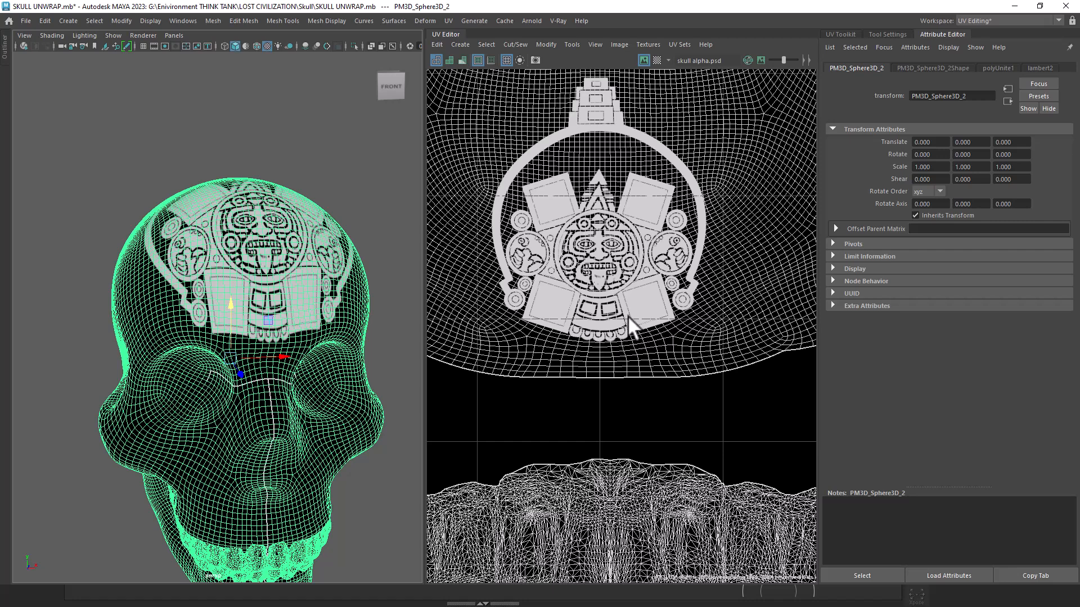
Switch to Photoshop and show the UV wireframe on Layer 0.
{"action": "key", "text": "ctrl+alt+Tab"}
{"action": "left_click", "coordinate": [451, 258]}
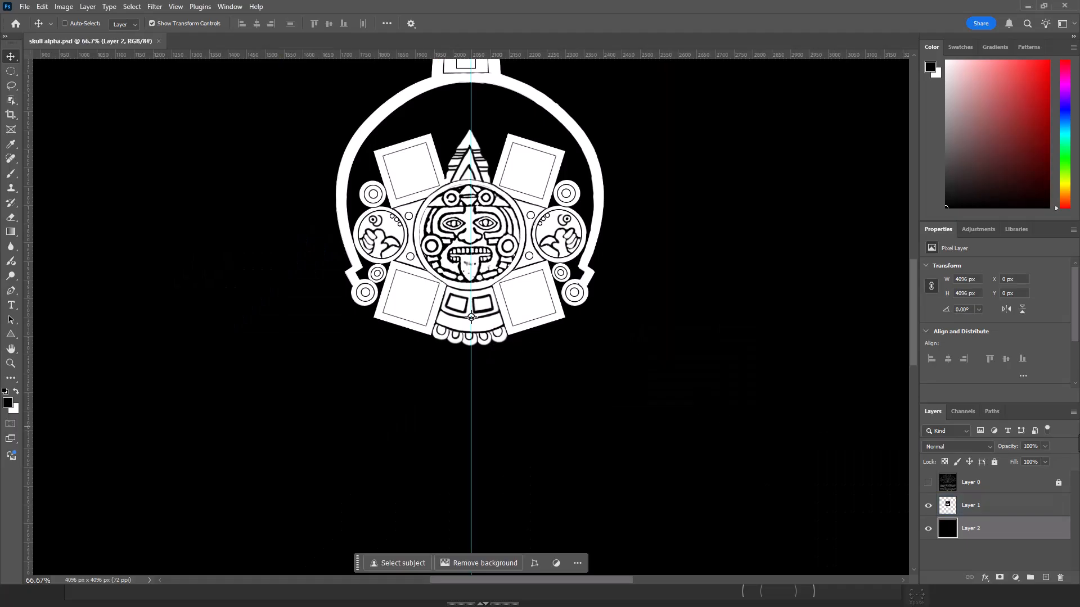
{"action": "left_click", "coordinate": [928, 482]}
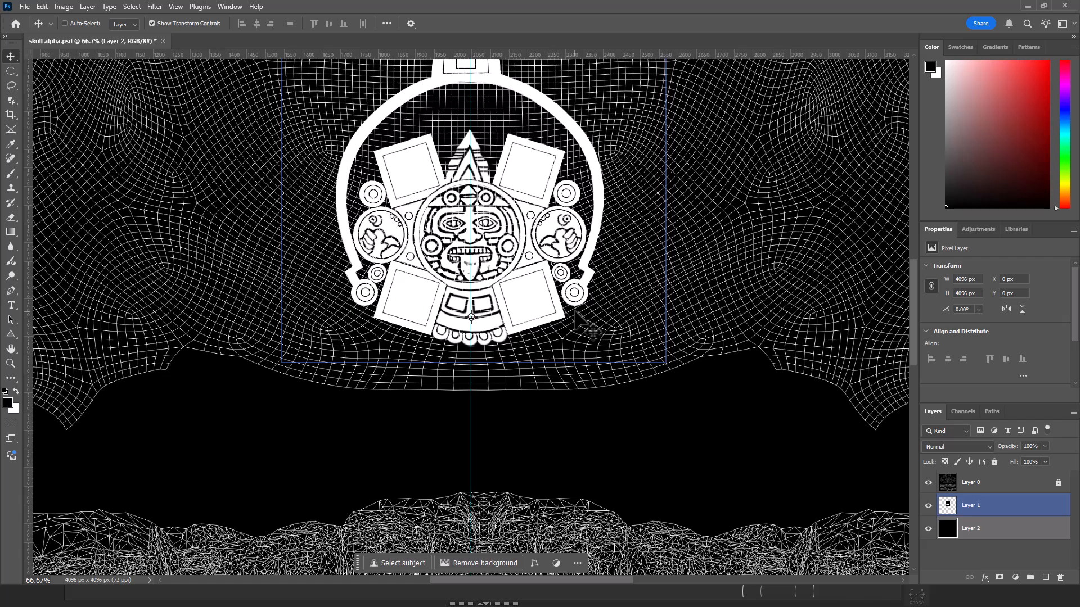
Switch to Maya, bring up the PureRef board, and compare the sun design's size on the forehead with the carved skulls.
{"action": "key", "text": "alt+Tab"}
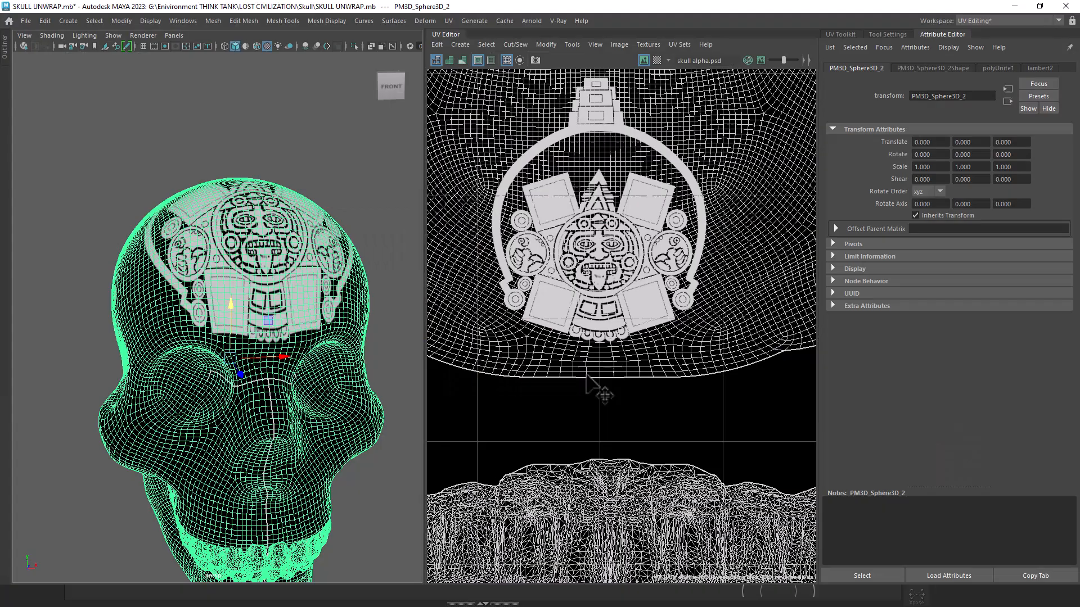
{"action": "right_click_drag", "start_coordinate": [380, 430], "coordinate": [326, 412], "text": "alt"}
{"action": "left_click_drag", "start_coordinate": [326, 412], "coordinate": [327, 425], "text": "alt"}
{"action": "key", "text": "super"}
{"action": "mouse_move", "coordinate": [507, 596]}
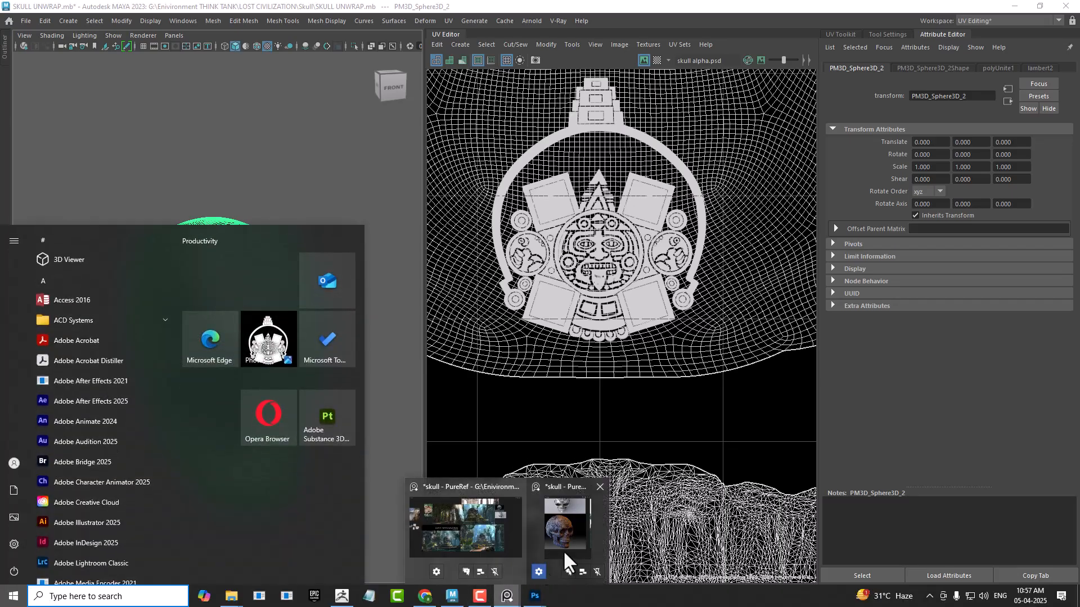
{"action": "left_click", "coordinate": [537, 562]}
{"action": "right_click_drag", "start_coordinate": [257, 355], "coordinate": [293, 380], "text": "alt"}
{"action": "middle_click_drag", "start_coordinate": [293, 380], "coordinate": [299, 387], "text": "alt"}
{"action": "right_click_drag", "start_coordinate": [299, 387], "coordinate": [316, 415], "text": "alt"}
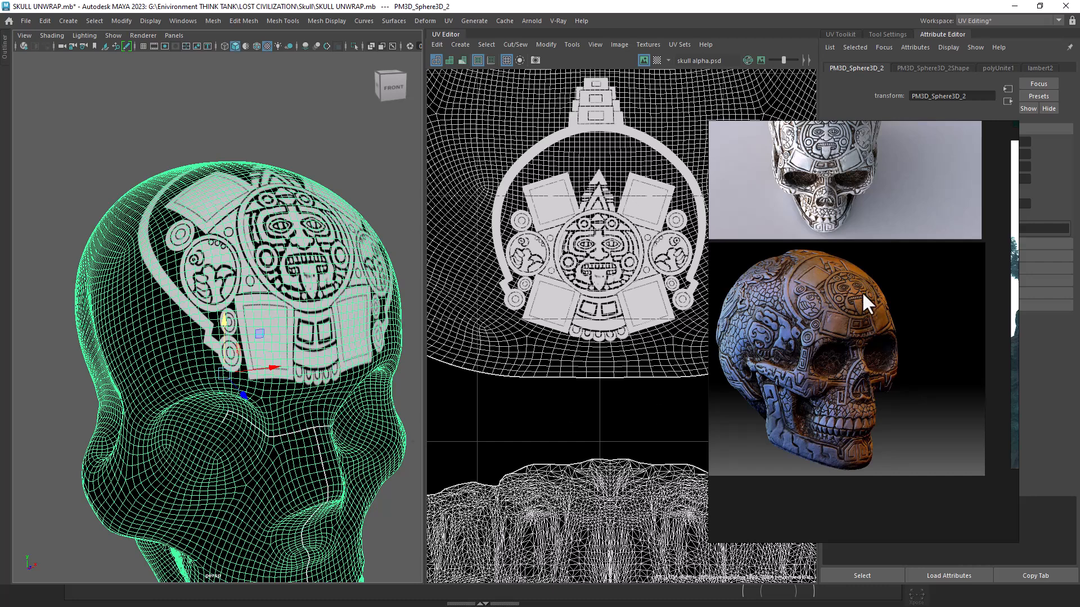
Switch to Photoshop, put the reference board aside, and scale the sun design on Layer 1 to 126%.
{"action": "key", "text": "alt+Tab"}
{"action": "left_click", "coordinate": [470, 272], "text": "alt"}
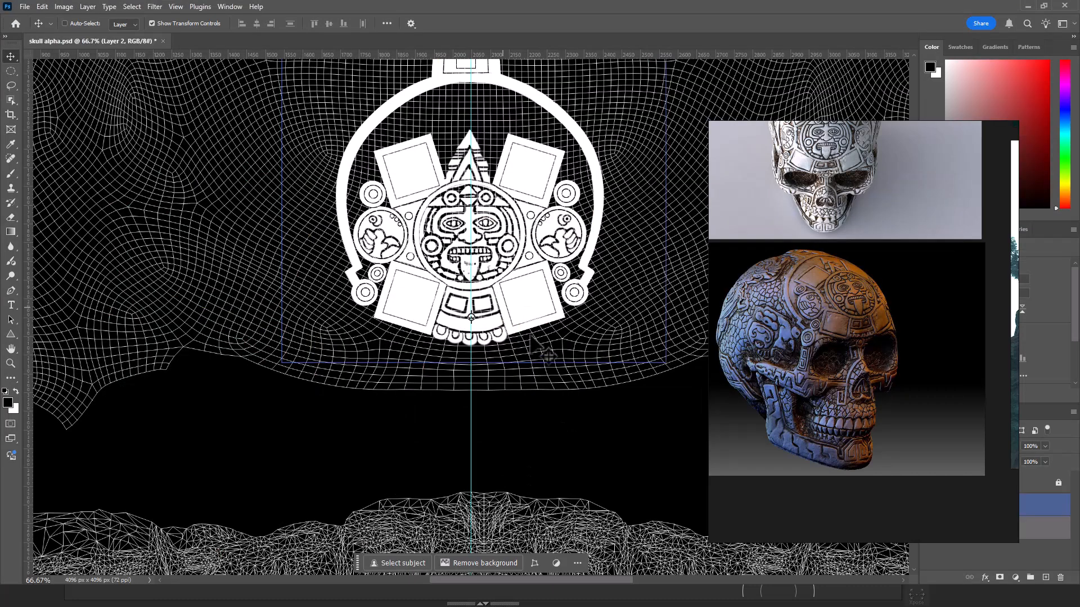
{"action": "left_click", "coordinate": [976, 137]}
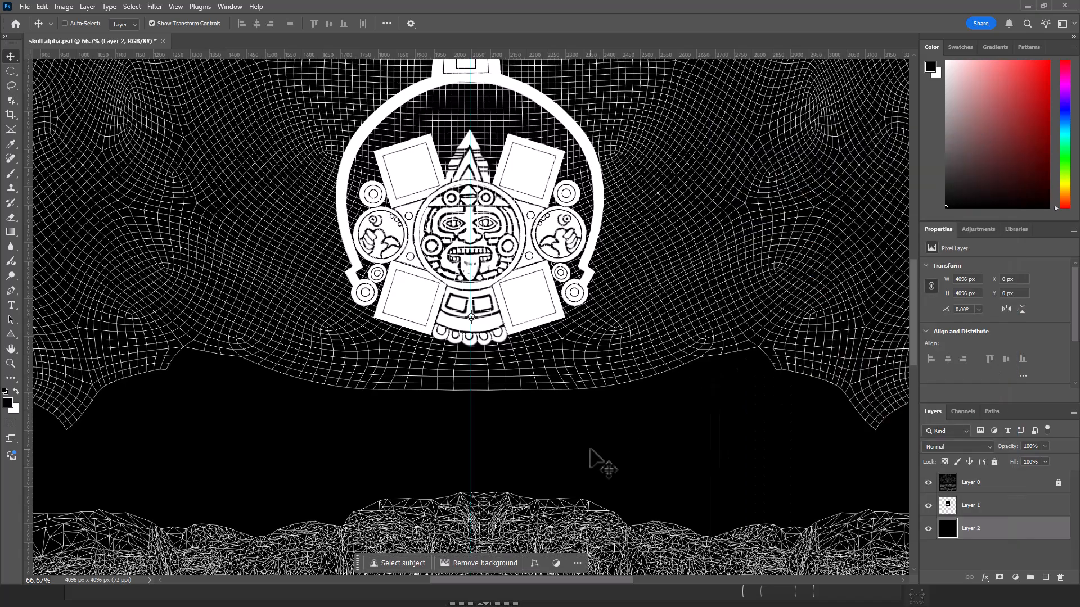
{"action": "left_click", "coordinate": [973, 505]}
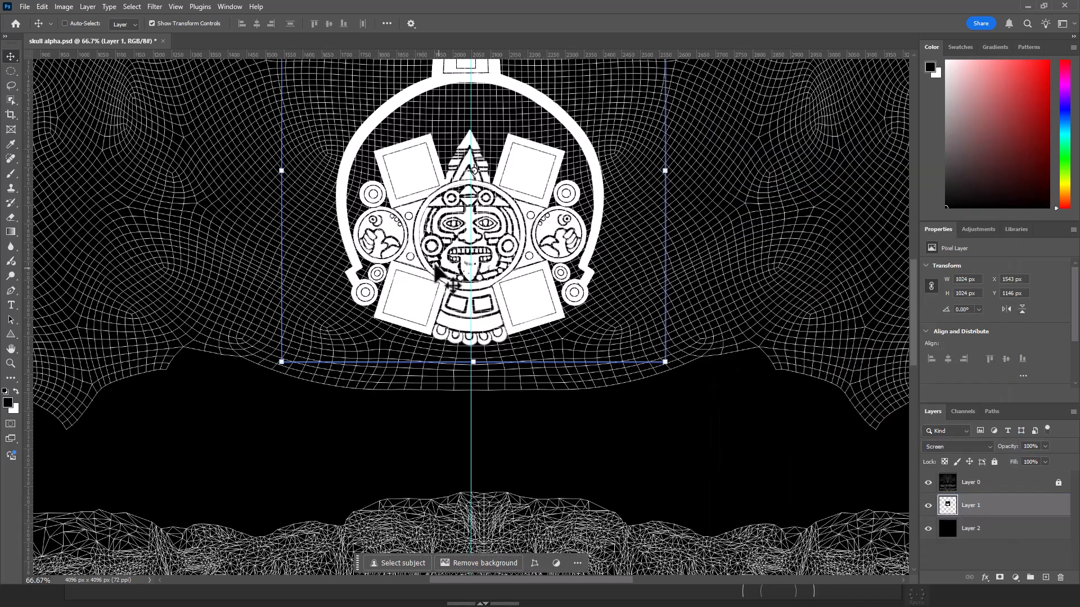
{"action": "scroll", "coordinate": [445, 270], "scroll_direction": "down", "scroll_amount": 2, "text": "alt"}
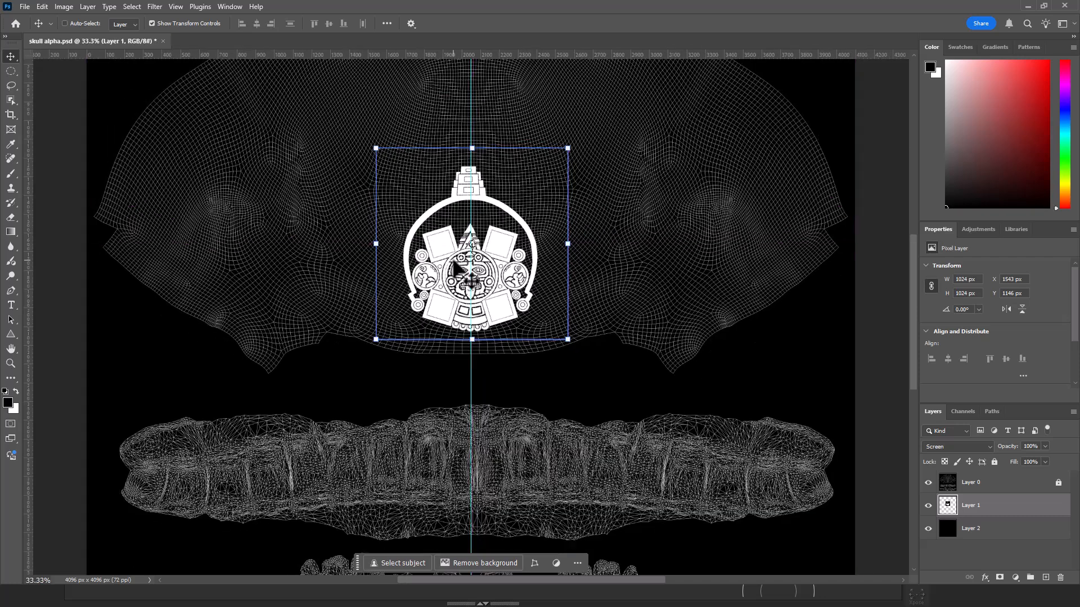
{"action": "key", "text": "ctrl+t"}
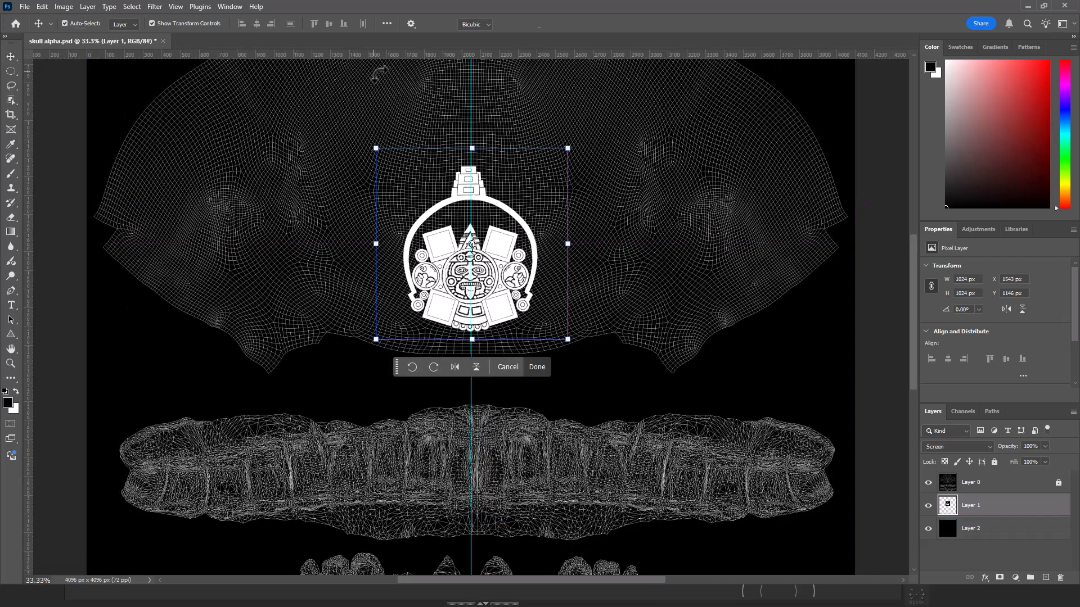
{"action": "left_click_drag", "start_coordinate": [250, 34], "coordinate": [265, 31]}
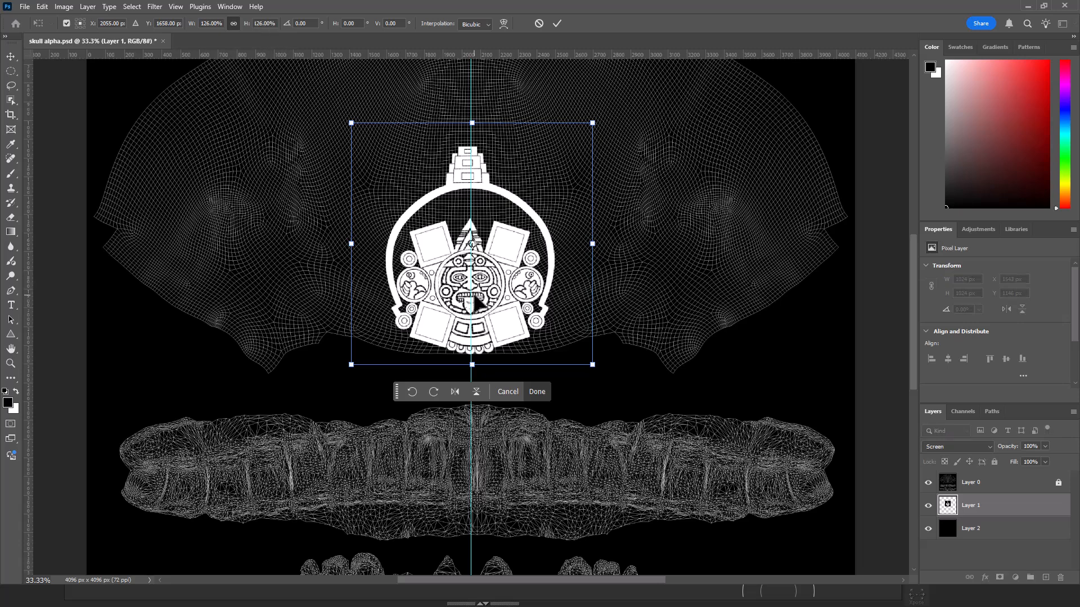
Move the enlarged sun design up to Y 1541 px, apply the transform, and save the document.
{"action": "left_click_drag", "start_coordinate": [474, 296], "coordinate": [471, 279]}
{"action": "key", "text": "Up"}
{"action": "key", "text": "Up"}
{"action": "key", "text": "Up"}
{"action": "key", "text": "Up"}
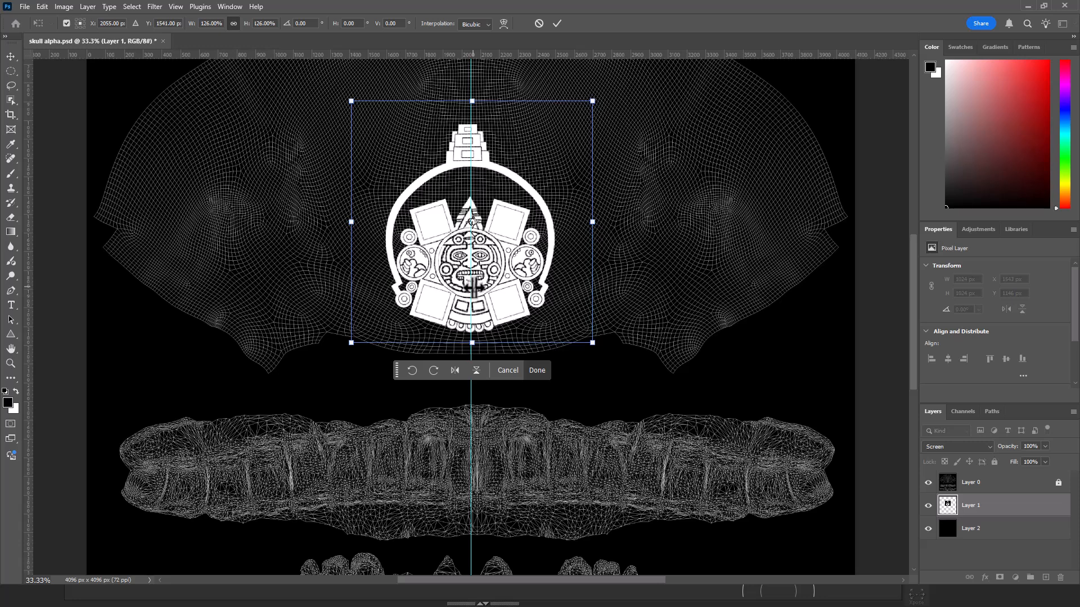
{"action": "key", "text": "Return"}
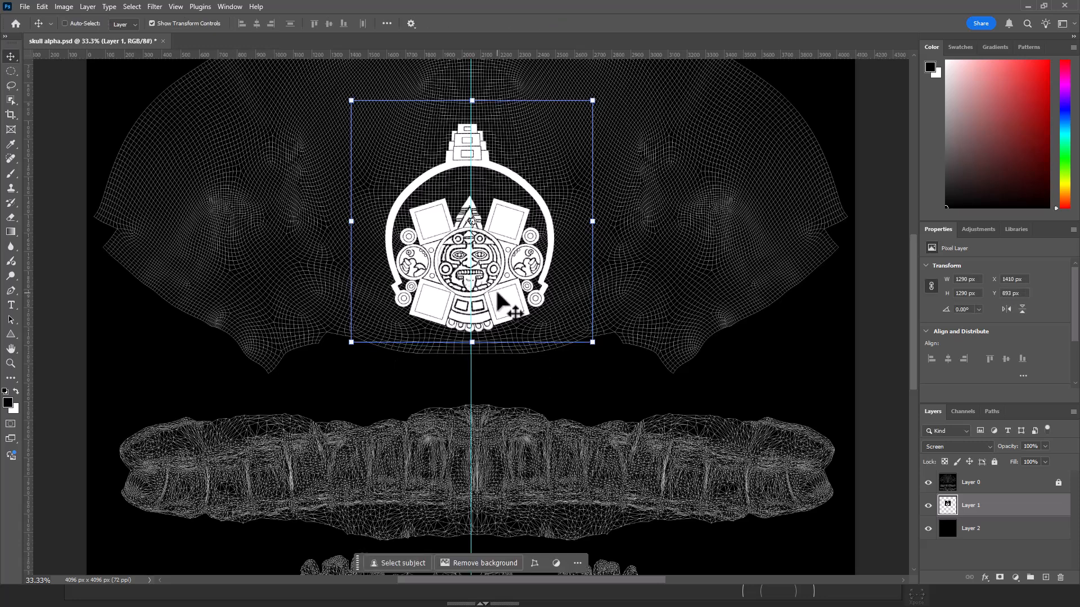
{"action": "key", "text": "ctrl"}
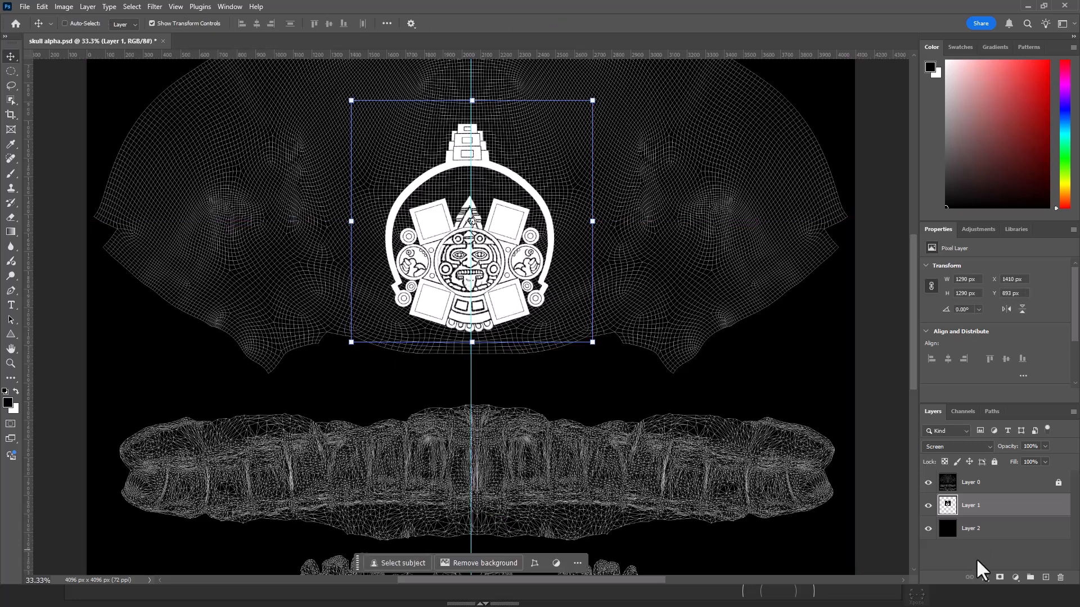
{"action": "key", "text": "ctrl+s"}
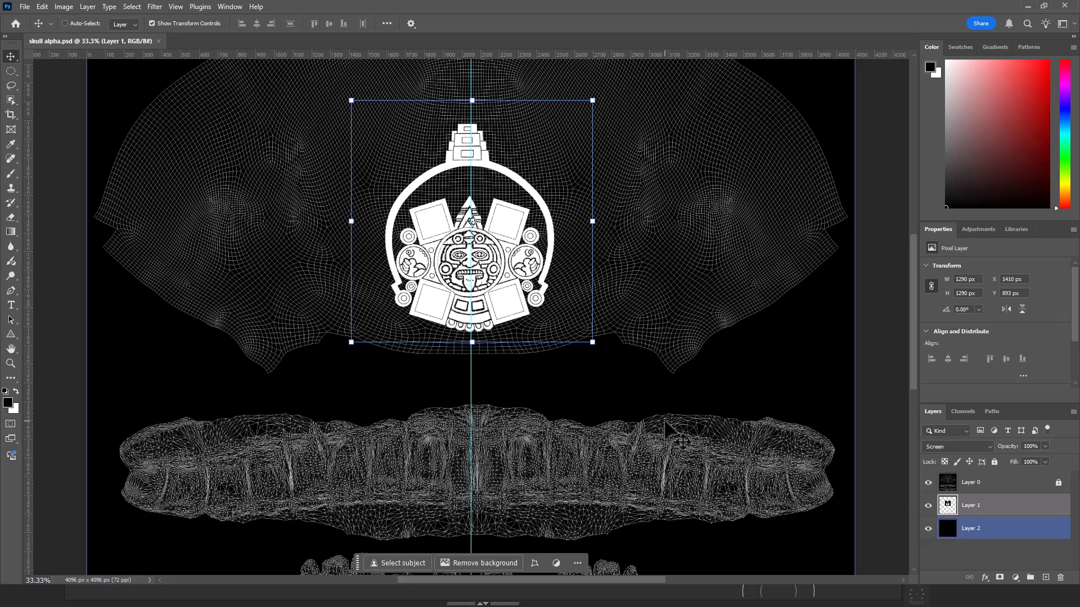
Switch to Maya, deselect the skull, and compare the enlarged sun design with the carved skull references.
{"action": "key", "text": "alt+Tab"}
{"action": "left_click", "coordinate": [444, 259]}
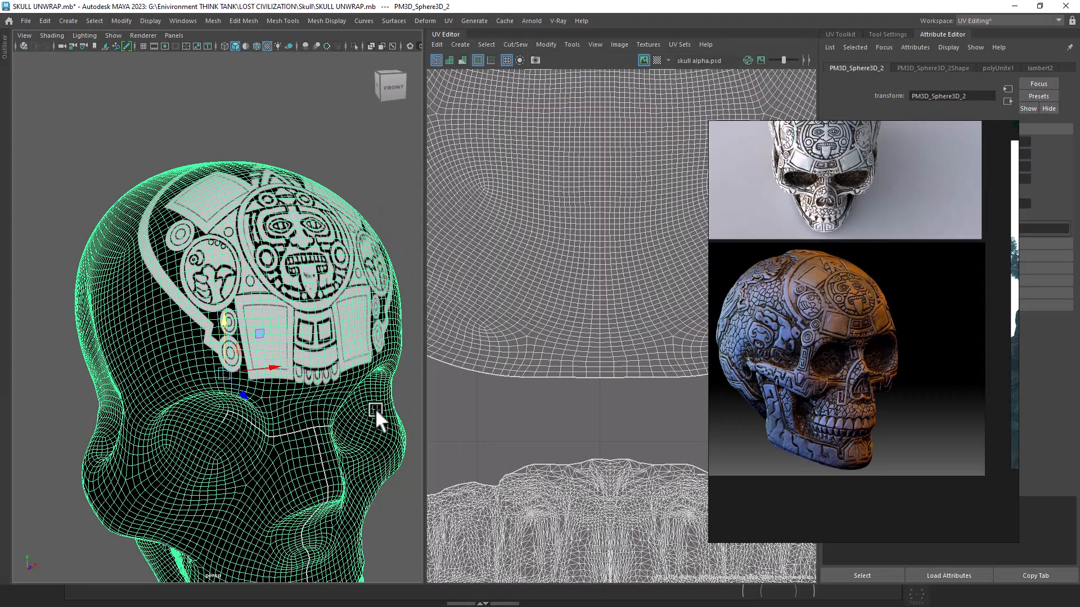
{"action": "left_click", "coordinate": [376, 197]}
{"action": "left_click_drag", "start_coordinate": [291, 376], "coordinate": [234, 397], "text": "alt"}
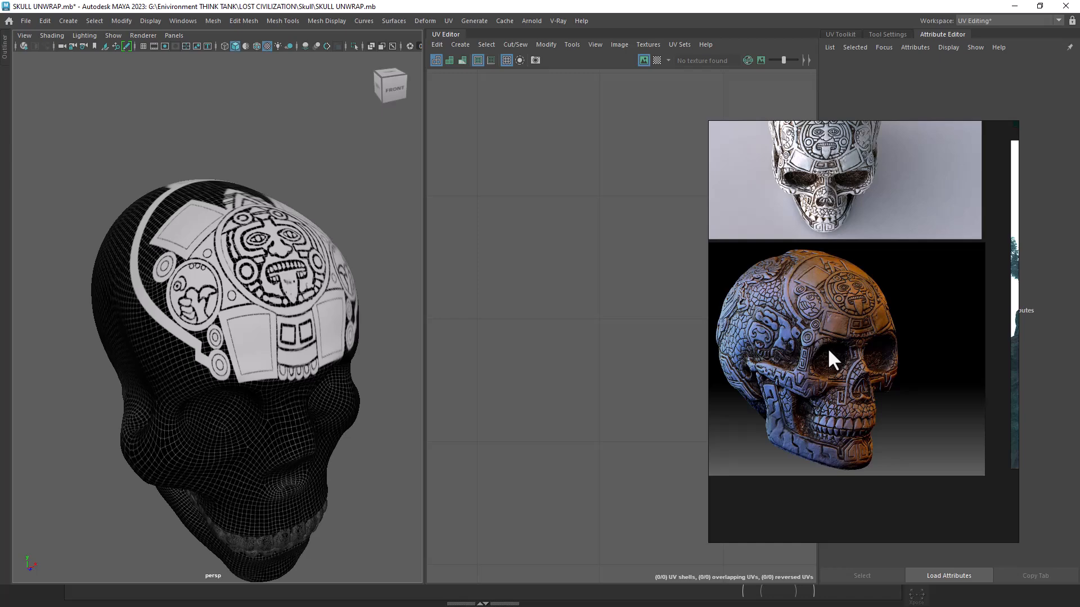
{"action": "left_click_drag", "start_coordinate": [280, 400], "coordinate": [228, 352], "text": "alt"}
Switch to File Explorer, open the alpha folder inside Skull > Alpha, and put the reference board aside.
{"action": "key", "text": "alt+Tab"}
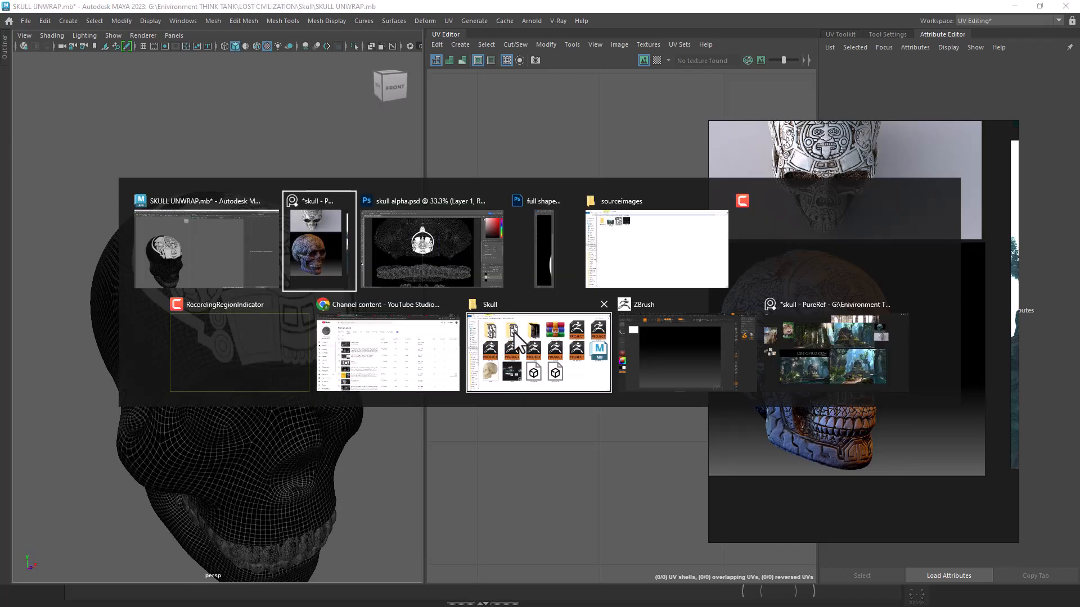
{"action": "left_click", "coordinate": [629, 241]}
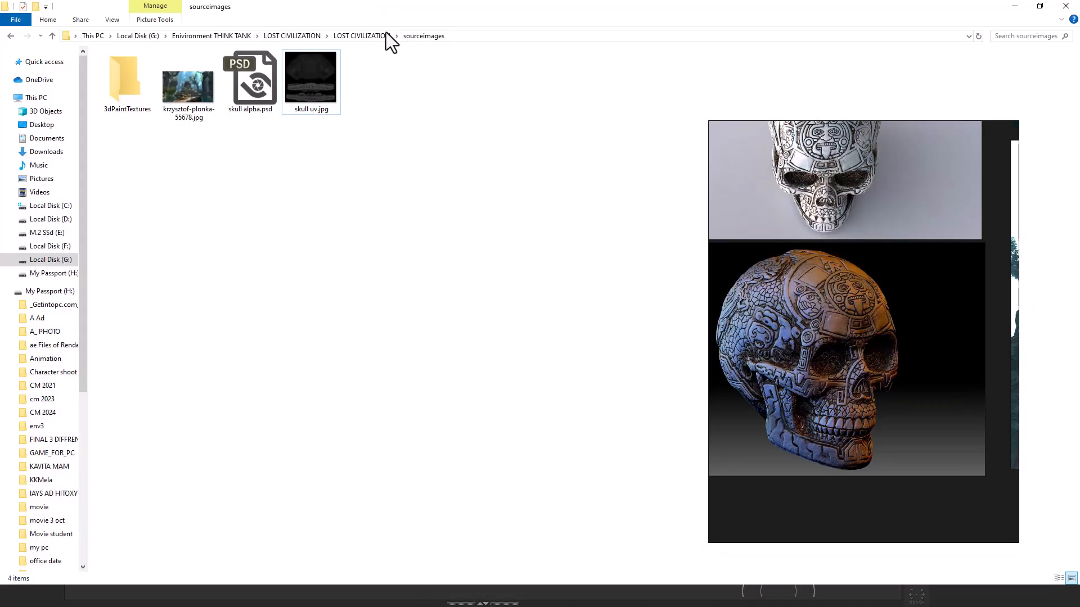
{"action": "left_click", "coordinate": [368, 37]}
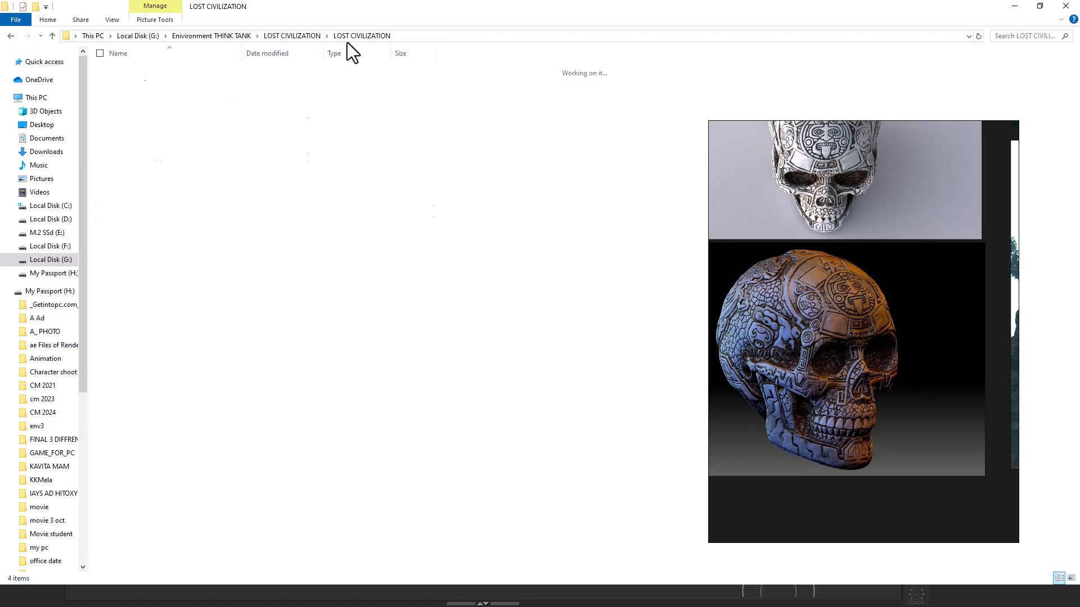
{"action": "left_click", "coordinate": [281, 37]}
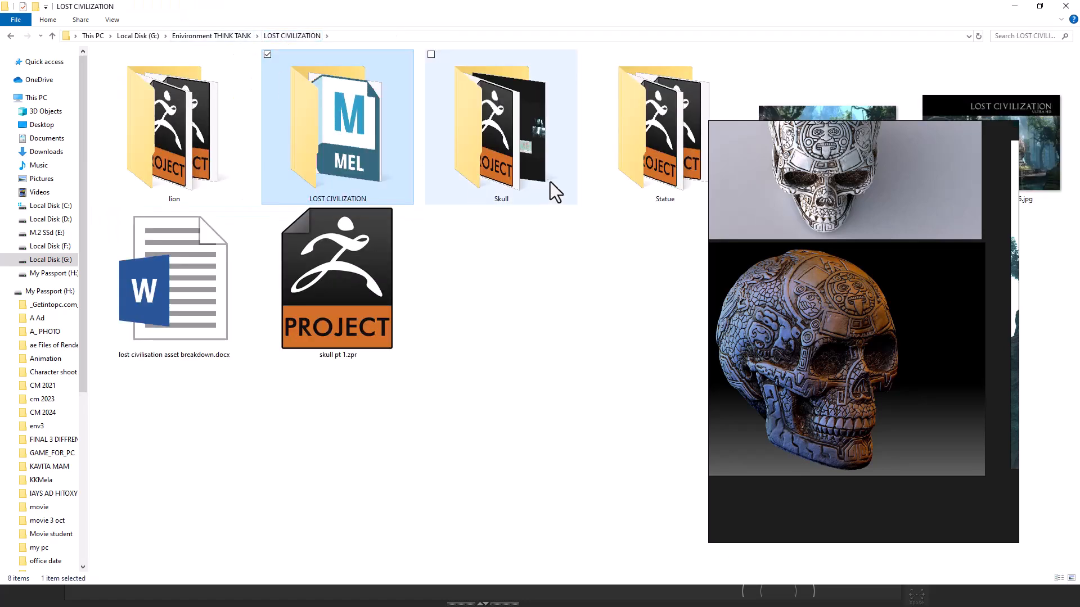
{"action": "double_click", "coordinate": [535, 174]}
{"action": "double_click", "coordinate": [205, 148]}
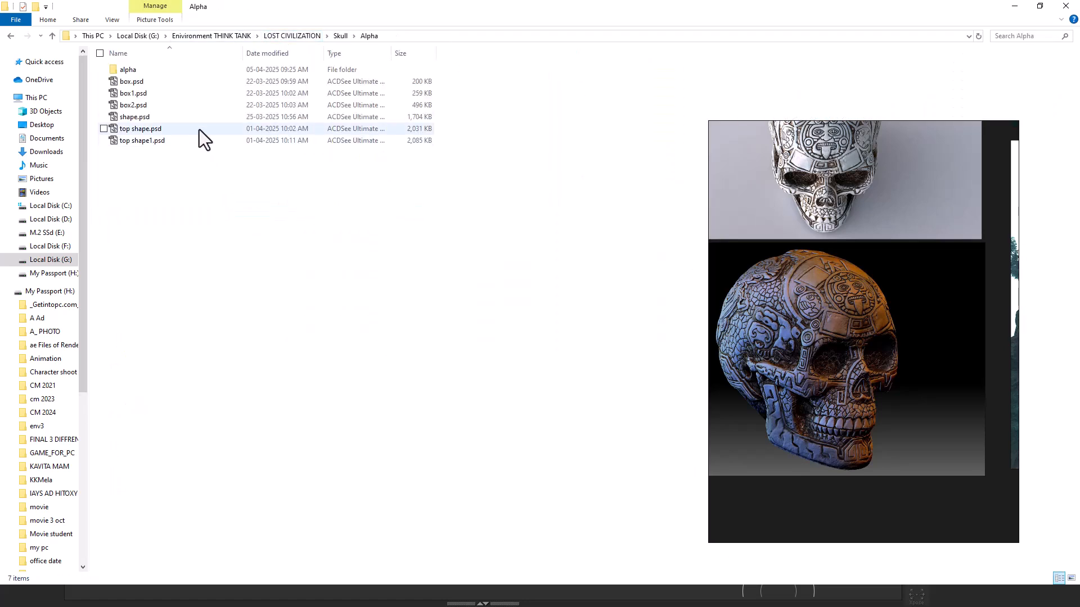
{"action": "double_click", "coordinate": [158, 72]}
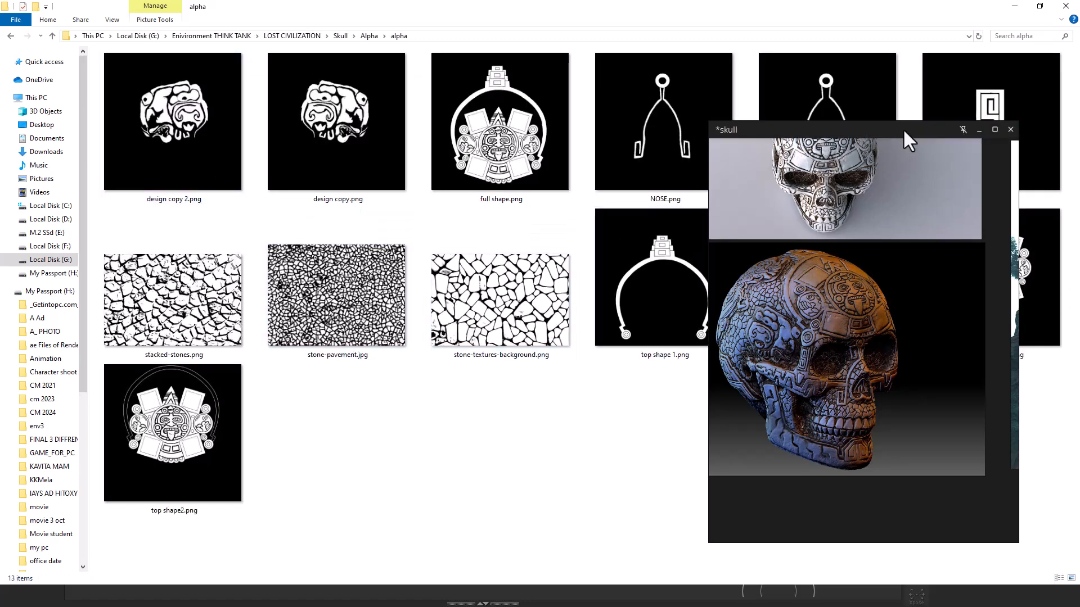
{"action": "left_click", "coordinate": [977, 129]}
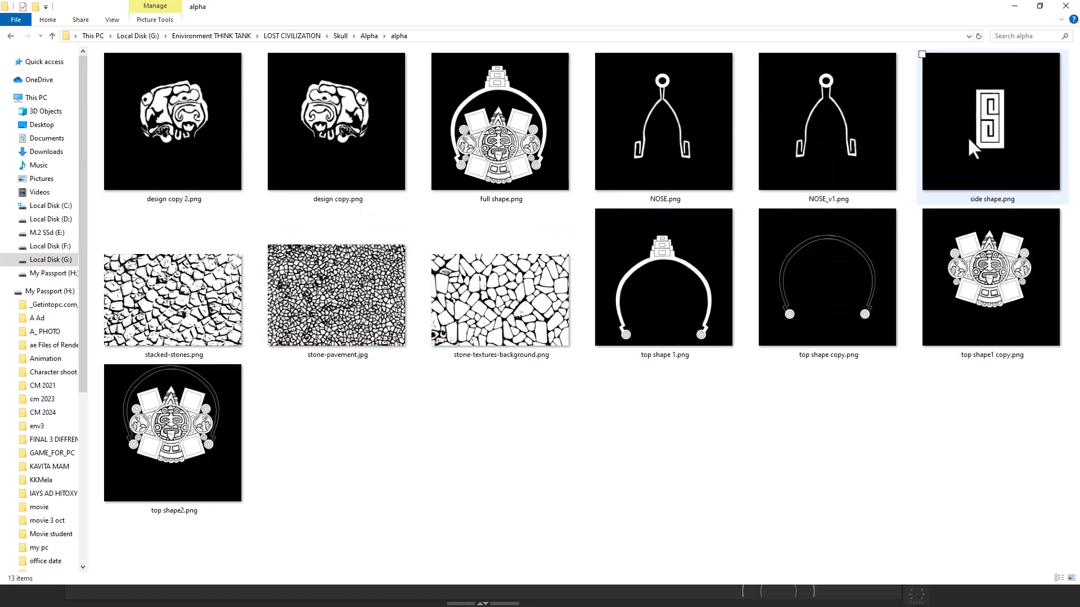
Pick out top shape1 copy.png in the alpha folder, copy the folder's path, and switch to Photoshop.
{"action": "left_click", "coordinate": [1011, 296]}
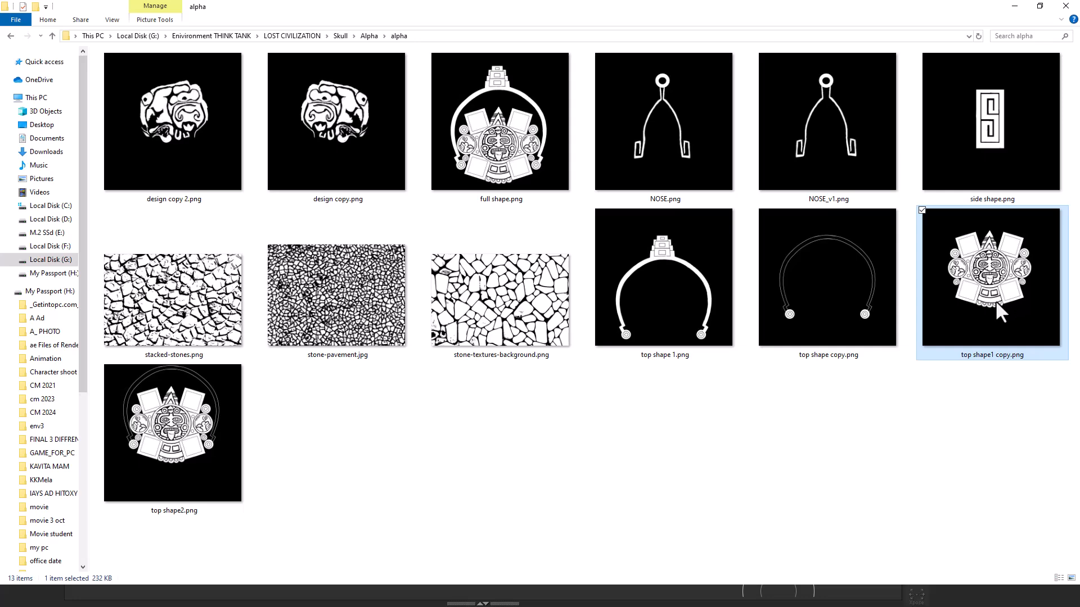
{"action": "left_click", "coordinate": [581, 36]}
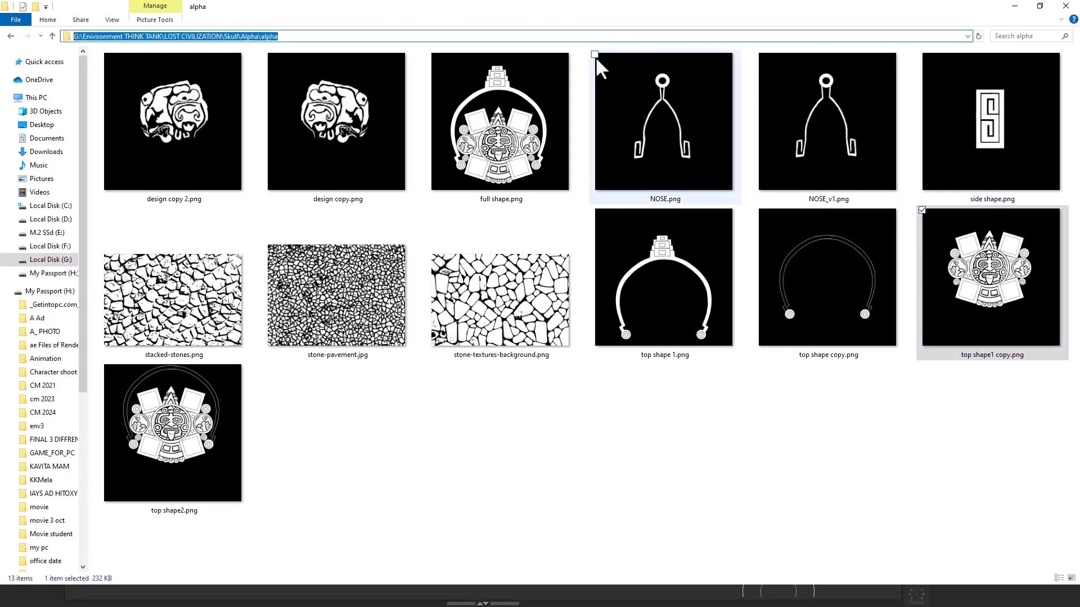
{"action": "key", "text": "alt+Tab"}
{"action": "key", "text": "alt+Tab"}
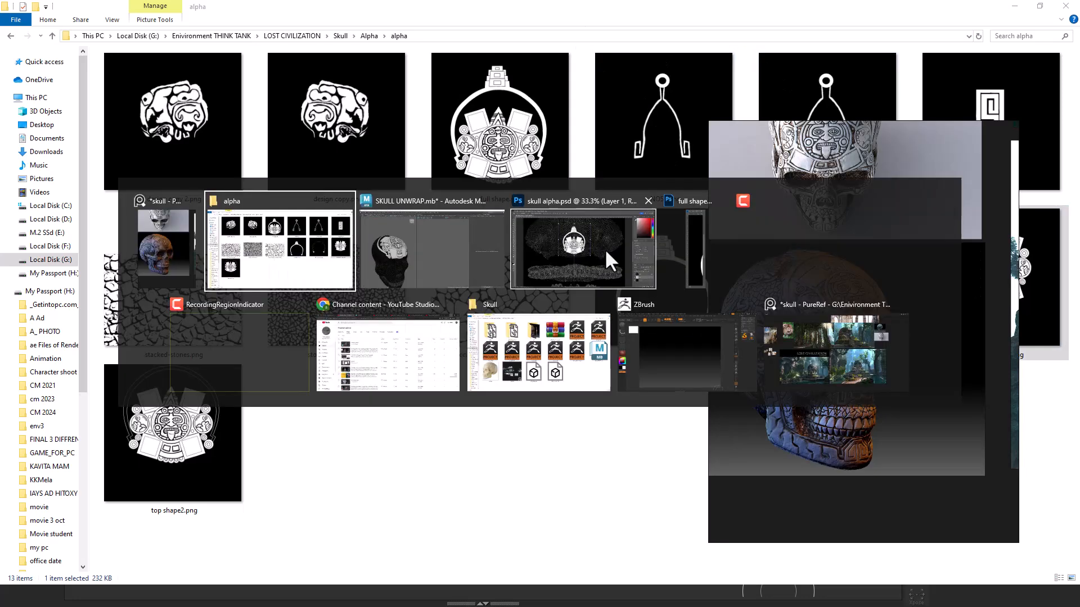
{"action": "left_click", "coordinate": [605, 249]}
Open top shape1 copy.png from the Skull\Alpha\alpha folder.
{"action": "left_click", "coordinate": [25, 7]}
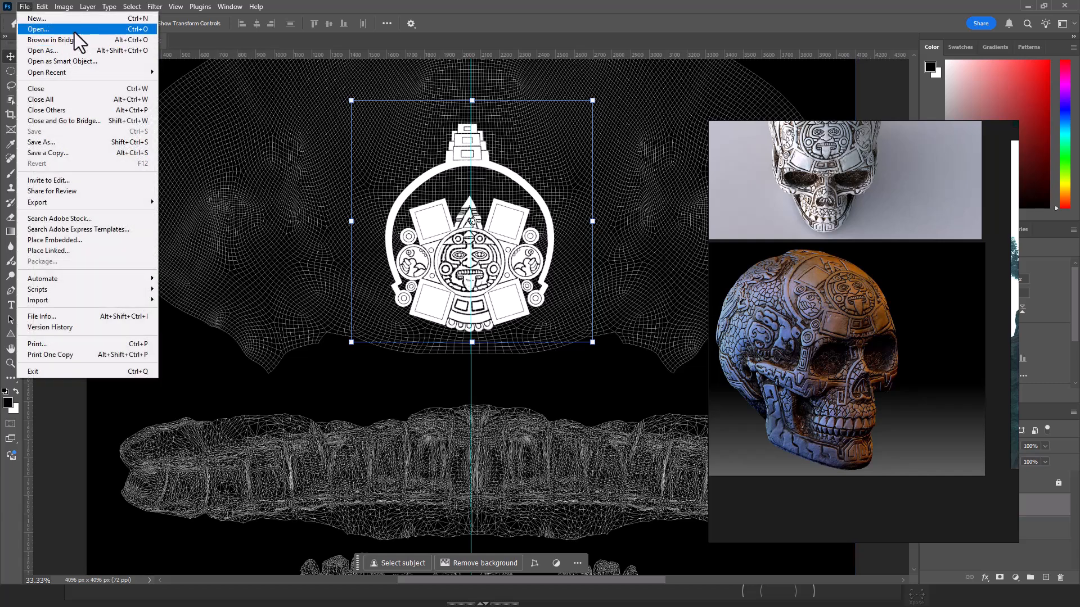
{"action": "left_click", "coordinate": [38, 29]}
{"action": "type", "text": "G:\\Enviironment THINK TANK\\LOST CIVILIZATION\\Skull\\Alpha\\alpha"}
{"action": "key", "text": "Return"}
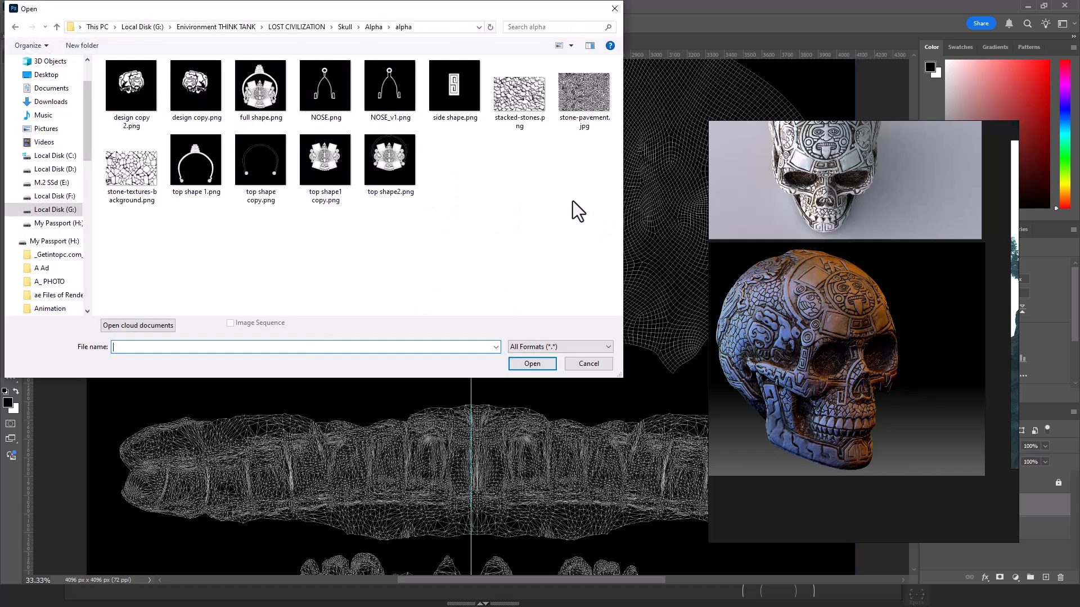
{"action": "double_click", "coordinate": [326, 161]}
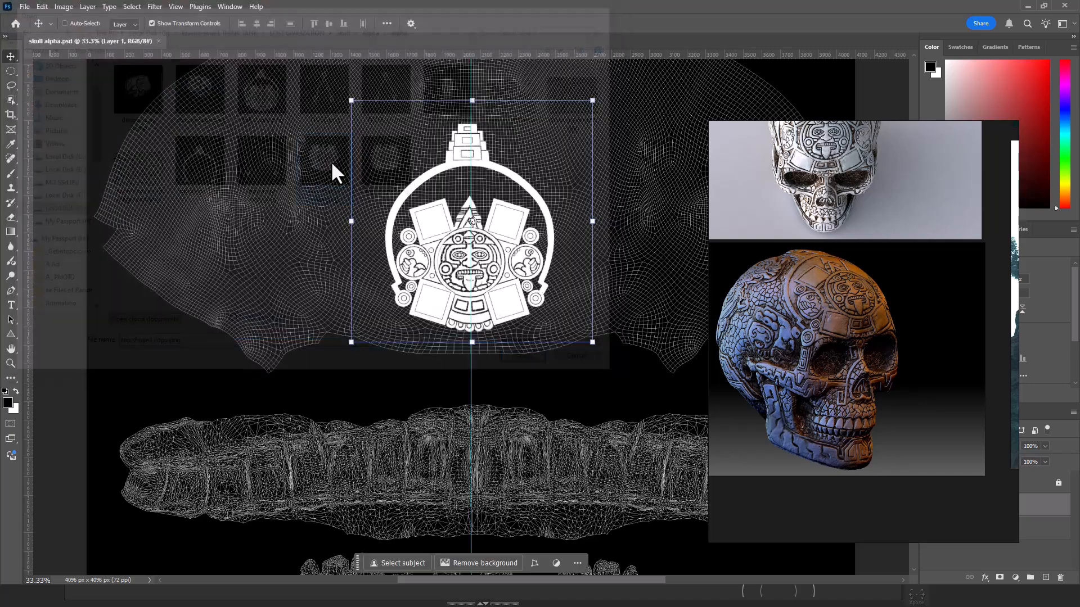
Place the top shape1 copy.png window beside the UV layout, put the reference board aside, and convert its Background to Layer 0.
{"action": "left_click_drag", "start_coordinate": [251, 42], "coordinate": [436, 77]}
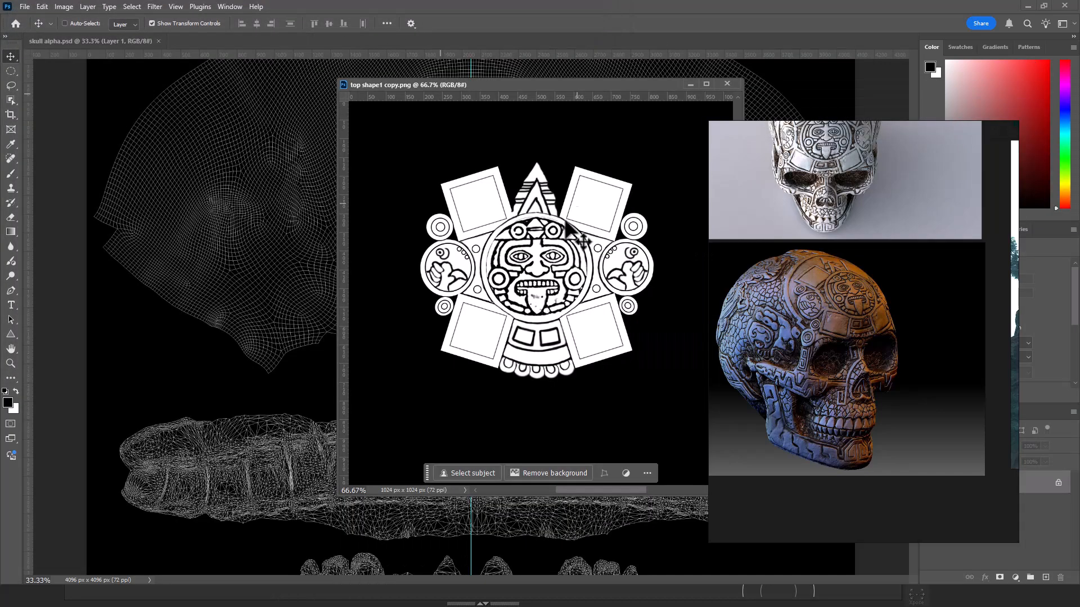
{"action": "left_click_drag", "start_coordinate": [548, 84], "coordinate": [709, 83]}
{"action": "left_click", "coordinate": [979, 130]}
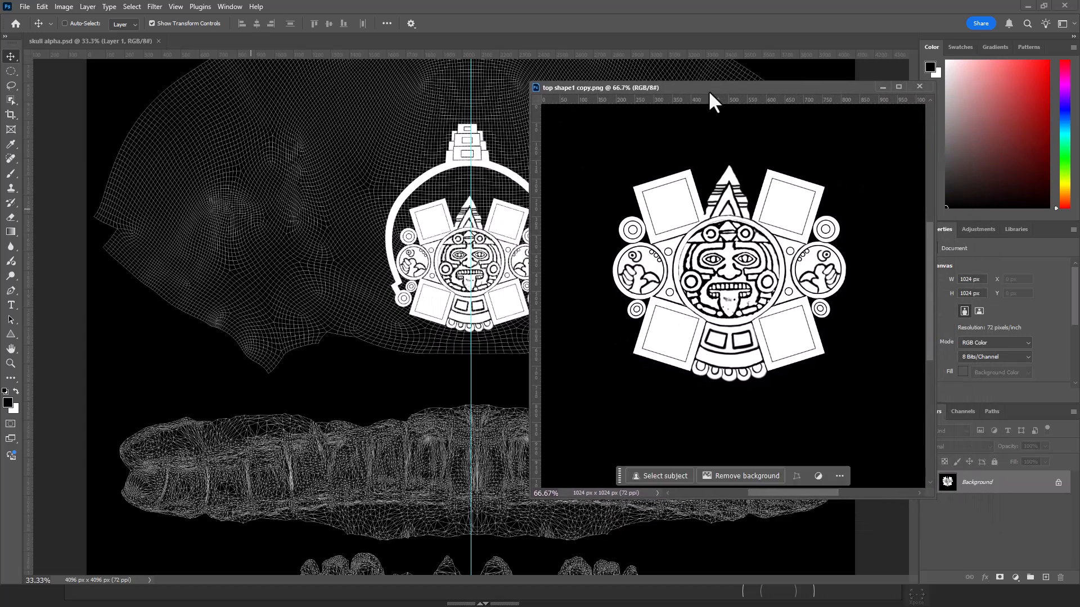
{"action": "double_click", "coordinate": [1038, 484]}
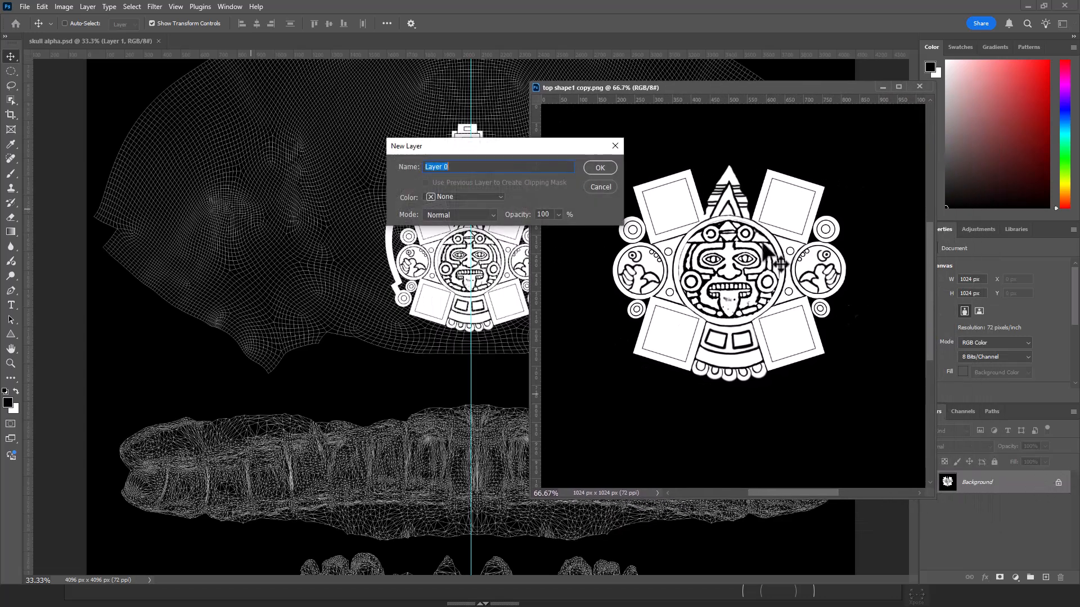
{"action": "left_click", "coordinate": [596, 168]}
Copy the sun design from top shape1 copy.png into skull alpha.psd as a new layer centred on the canvas.
{"action": "left_click_drag", "start_coordinate": [770, 461], "coordinate": [506, 281]}
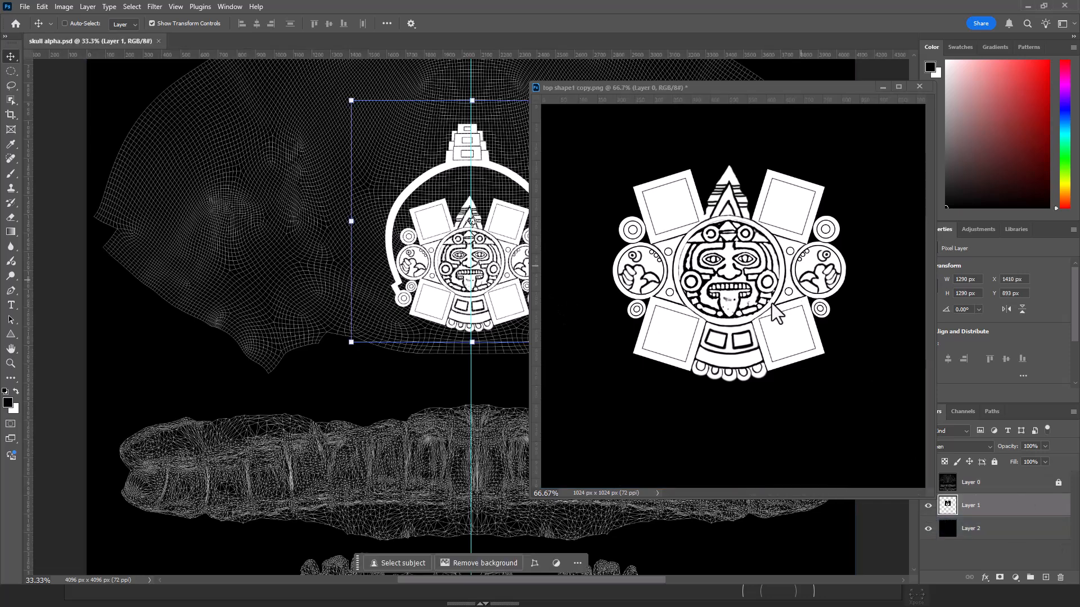
{"action": "left_click", "coordinate": [786, 346]}
{"action": "left_click_drag", "start_coordinate": [754, 292], "coordinate": [458, 236]}
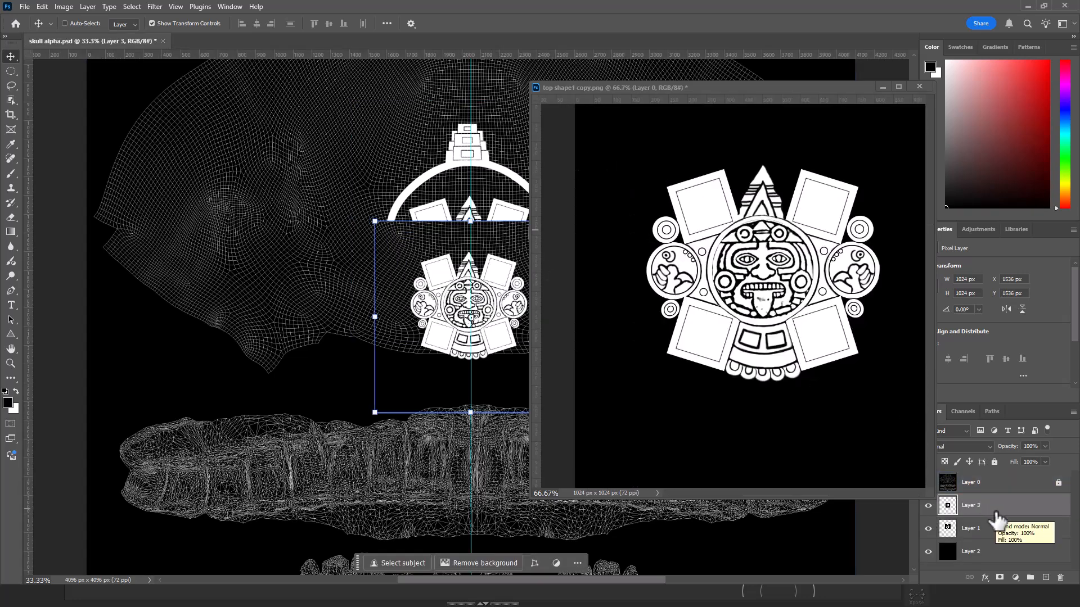
Hide and delete Layer 1 with the old full-shape design.
{"action": "left_click", "coordinate": [928, 528]}
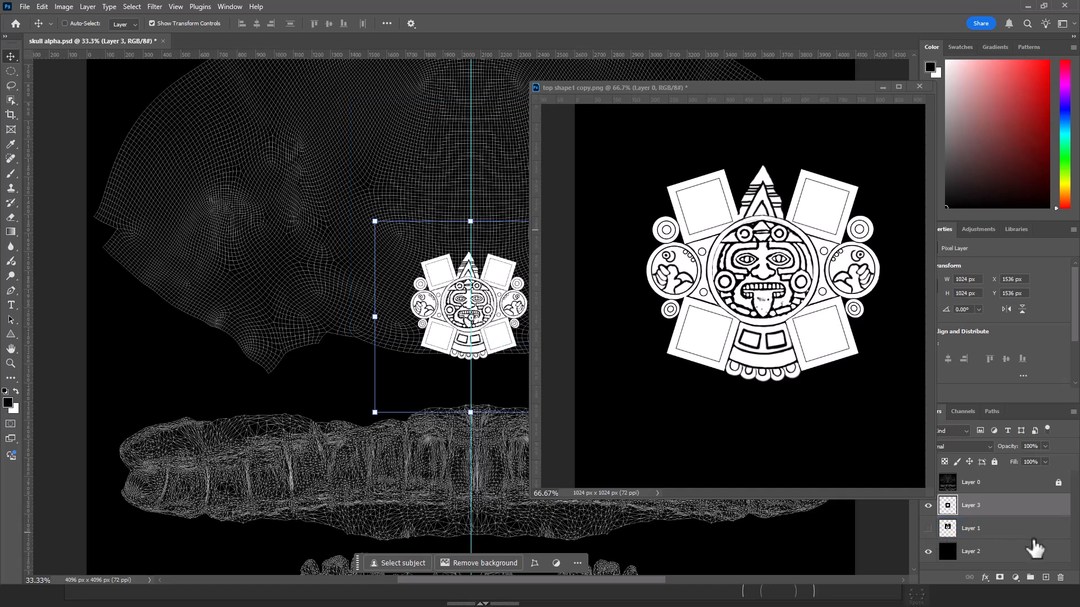
{"action": "left_click", "coordinate": [1007, 531]}
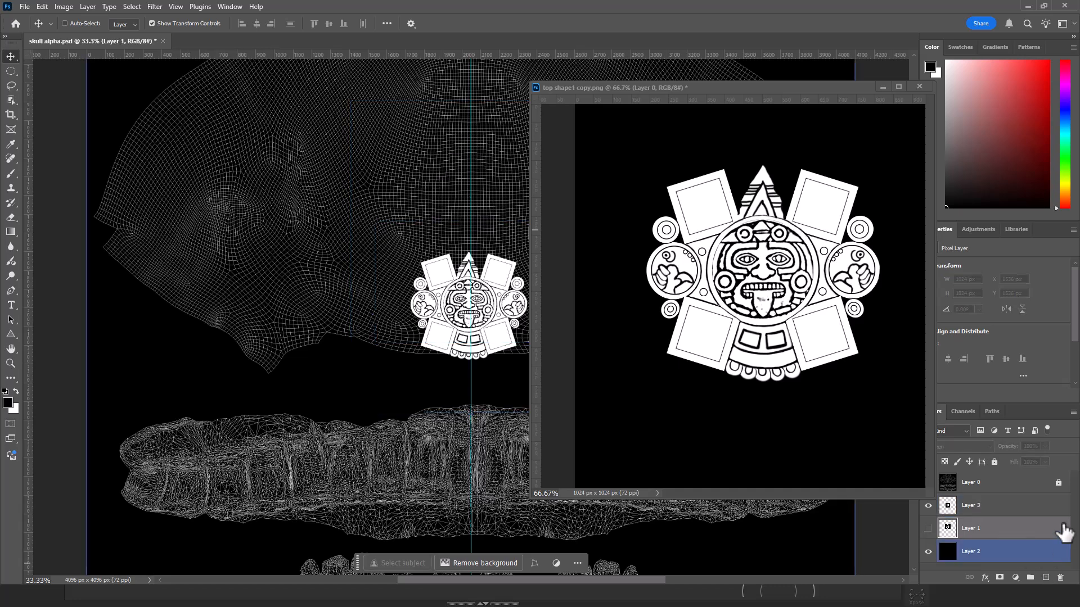
{"action": "left_click", "coordinate": [1060, 577]}
Scale the sun design on Layer 3 proportionally to 157%.
{"action": "left_click", "coordinate": [476, 223]}
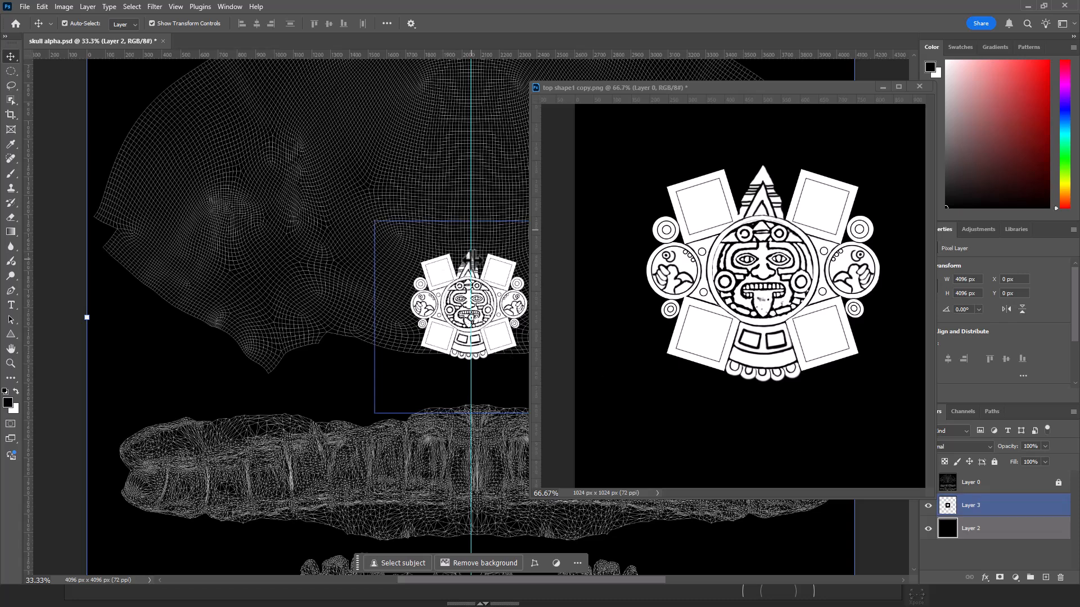
{"action": "key", "text": "ctrl+t"}
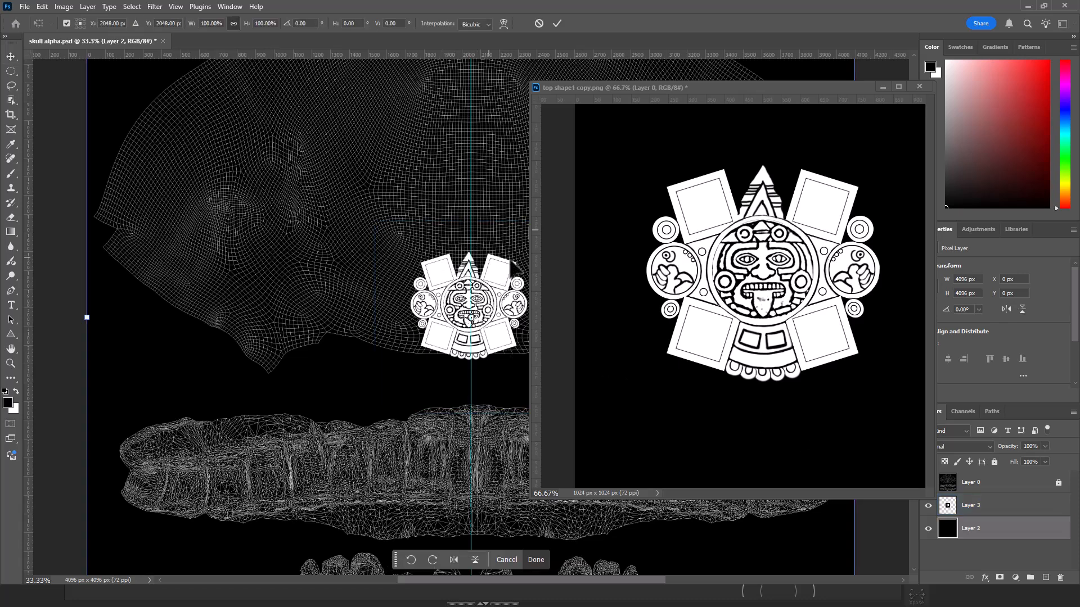
{"action": "left_click", "coordinate": [990, 506]}
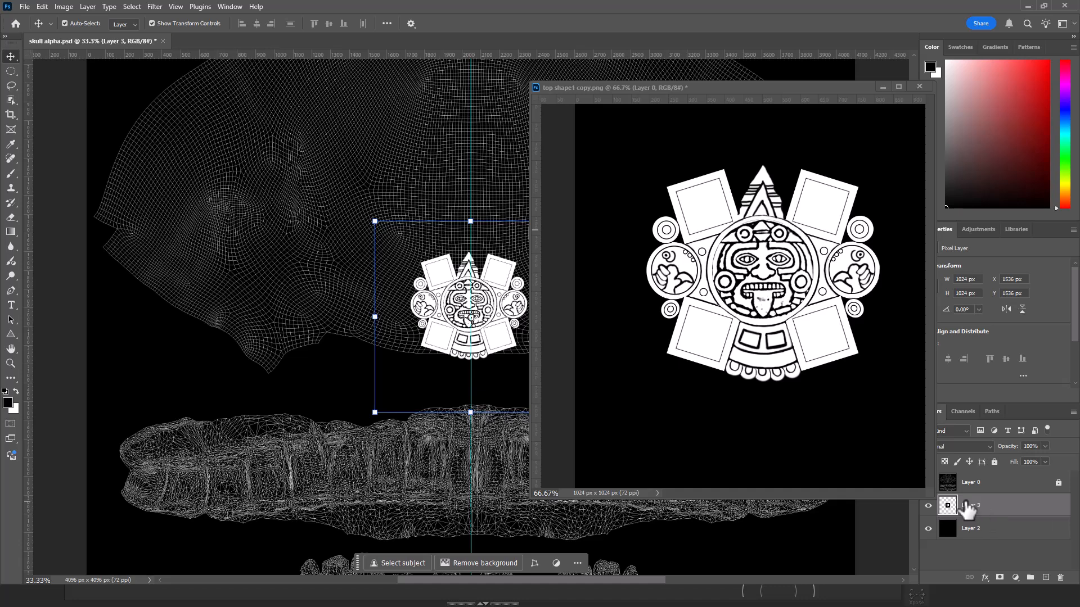
{"action": "key", "text": "ctrl+t"}
{"action": "left_click", "coordinate": [733, 160]}
{"action": "left_click", "coordinate": [509, 308]}
{"action": "left_click_drag", "start_coordinate": [566, 222], "coordinate": [607, 193]}
{"action": "key", "text": "ctrl+z"}
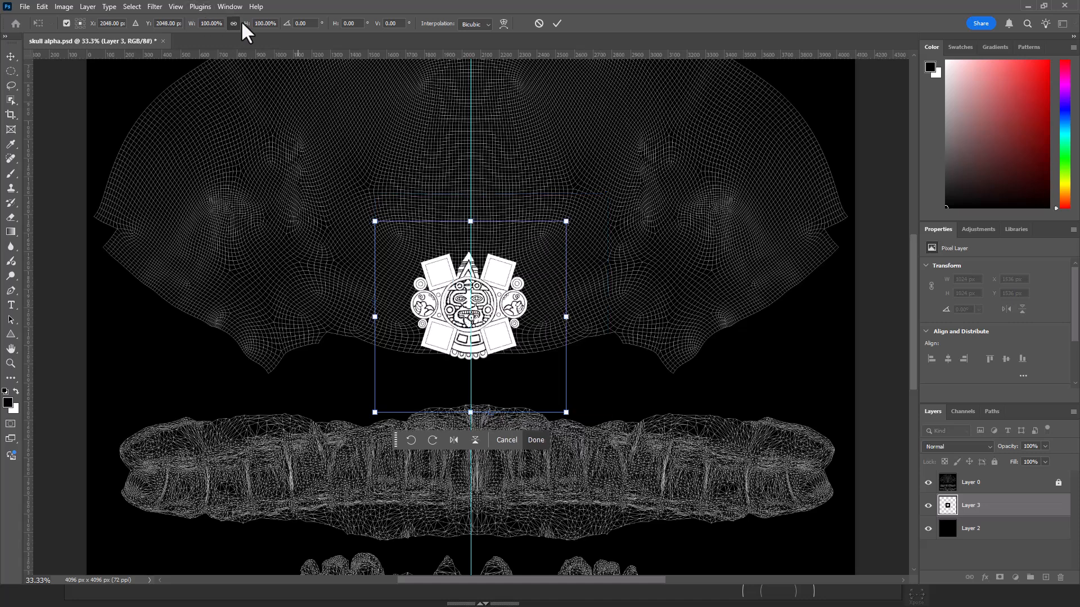
{"action": "left_click_drag", "start_coordinate": [244, 24], "coordinate": [284, 28]}
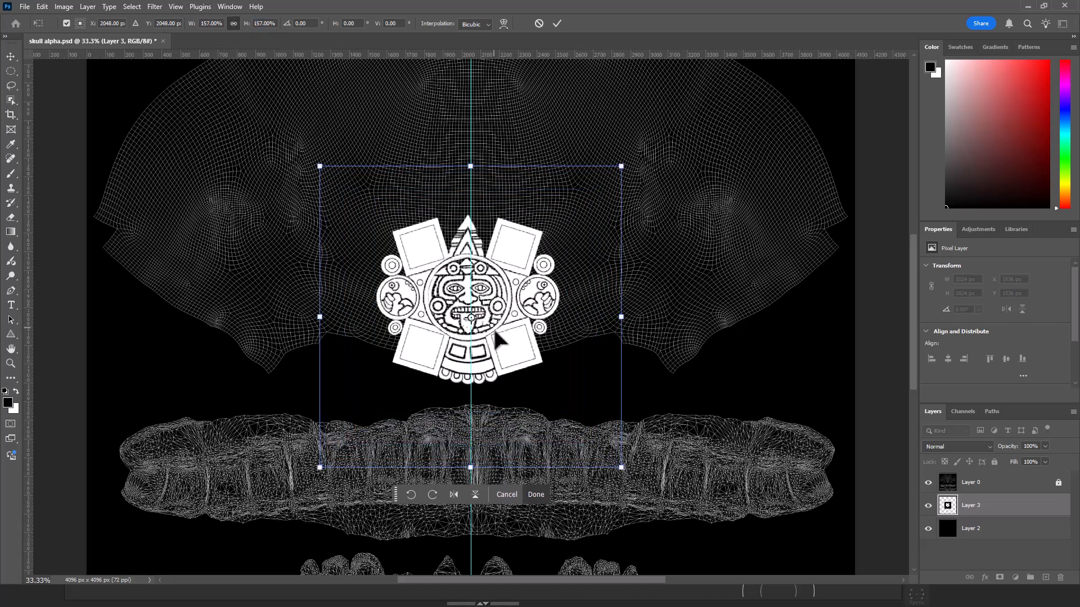
Move the sun design up to Y 1730.16 px and right to X 2064.50 px so it centres on the vertical guide.
{"action": "left_click_drag", "start_coordinate": [503, 288], "coordinate": [505, 239]}
{"action": "left_click_drag", "start_coordinate": [501, 227], "coordinate": [501, 223]}
{"action": "key", "text": "ctrl+plus"}
{"action": "key", "text": "ctrl+plus"}
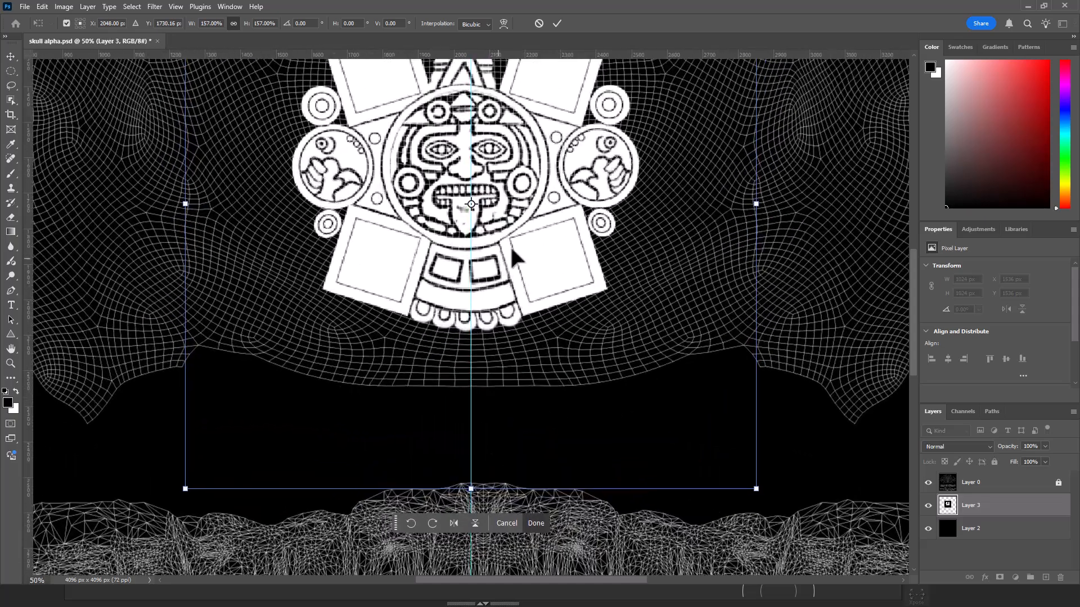
{"action": "key", "text": "Right"}
{"action": "key", "text": "Right"}
{"action": "key", "text": "Right"}
{"action": "key", "text": "Right"}
{"action": "key", "text": "Right"}
{"action": "key", "text": "Right"}
{"action": "key", "text": "Right"}
{"action": "key", "text": "Right"}
{"action": "key", "text": "Right"}
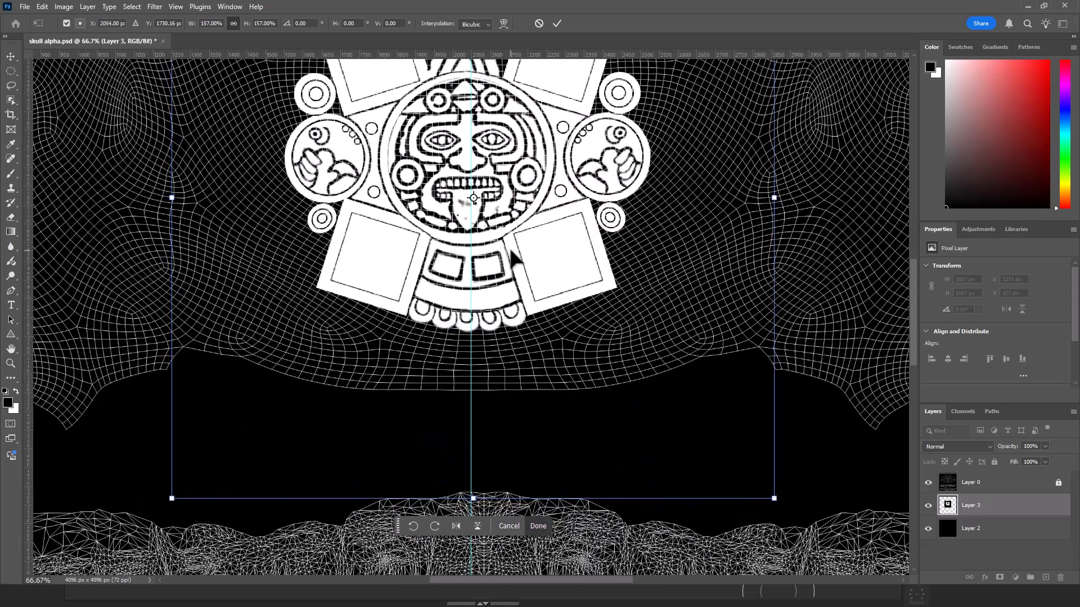
{"action": "key", "text": "Right"}
{"action": "key", "text": "Right"}
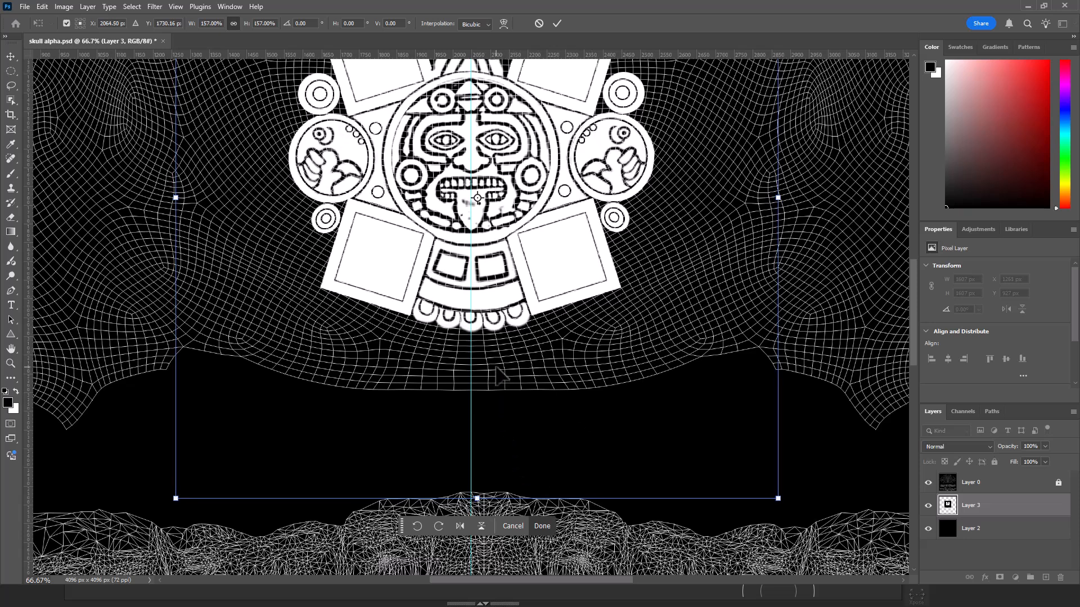
Nudge the sun design down to Y 1742.16 px, apply the transform, and save skull alpha.psd.
{"action": "key", "text": "Down"}
{"action": "key", "text": "Down"}
{"action": "key", "text": "Down"}
{"action": "key", "text": "Down"}
{"action": "key", "text": "Down"}
{"action": "key", "text": "Down"}
{"action": "key", "text": "Down"}
{"action": "key", "text": "Down"}
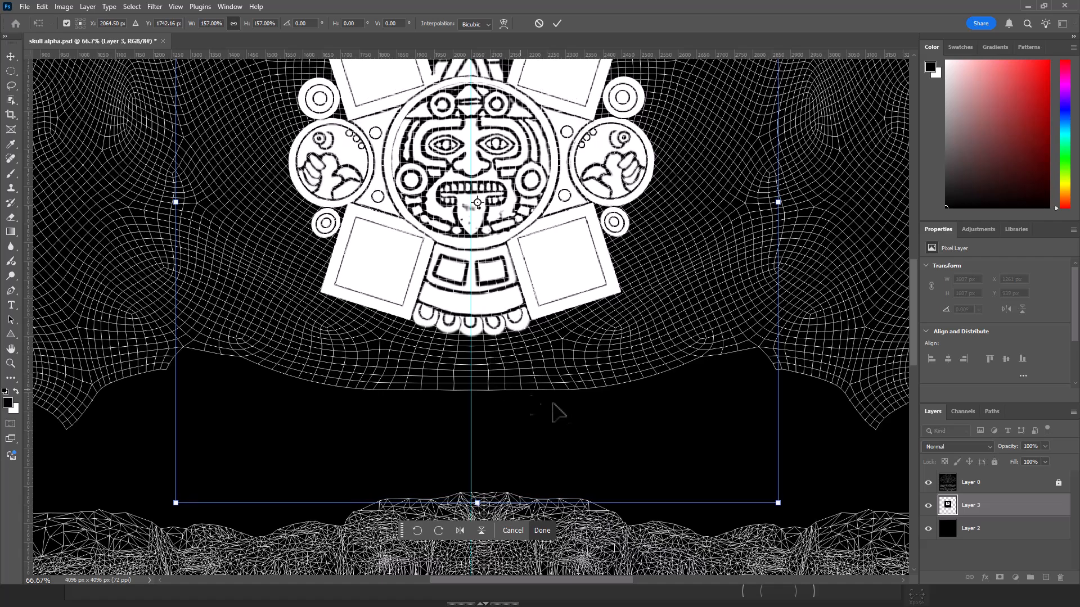
{"action": "key", "text": "Return"}
{"action": "key", "text": "ctrl+minus"}
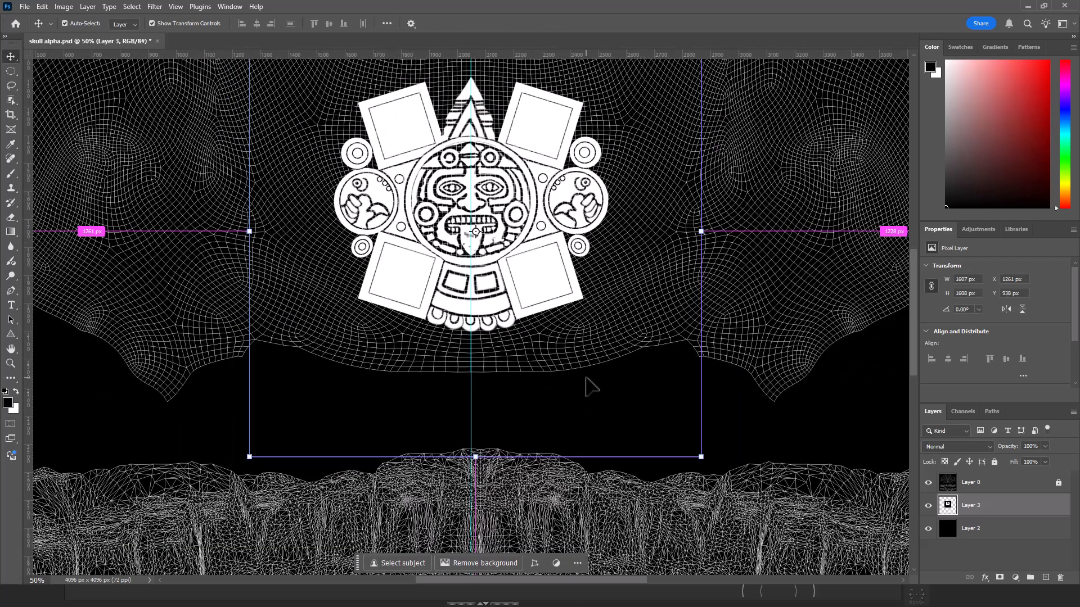
{"action": "key", "text": "ctrl+minus"}
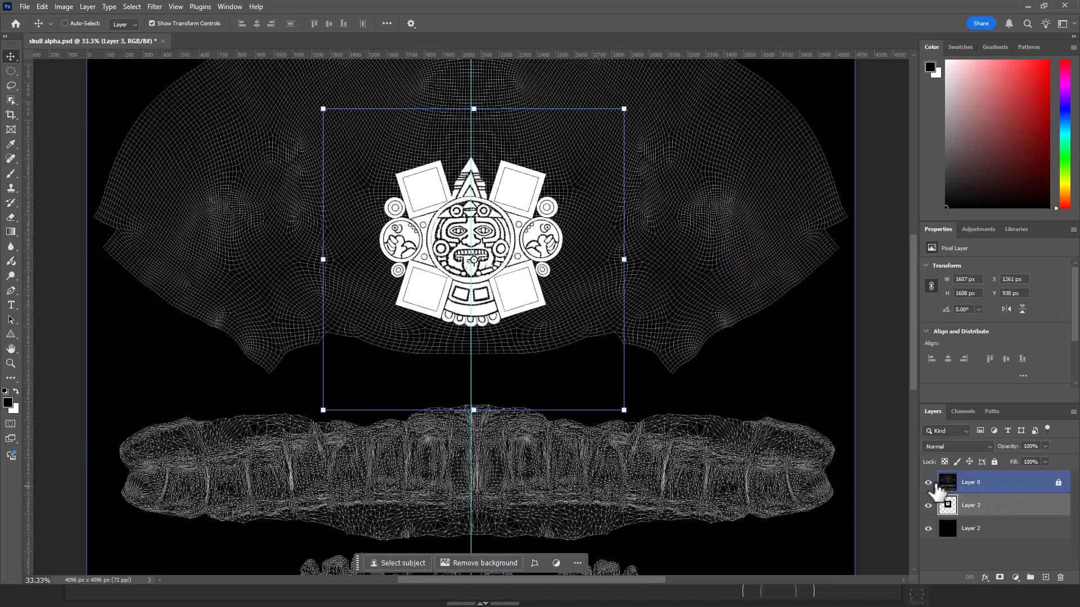
{"action": "key", "text": "ctrl+s"}
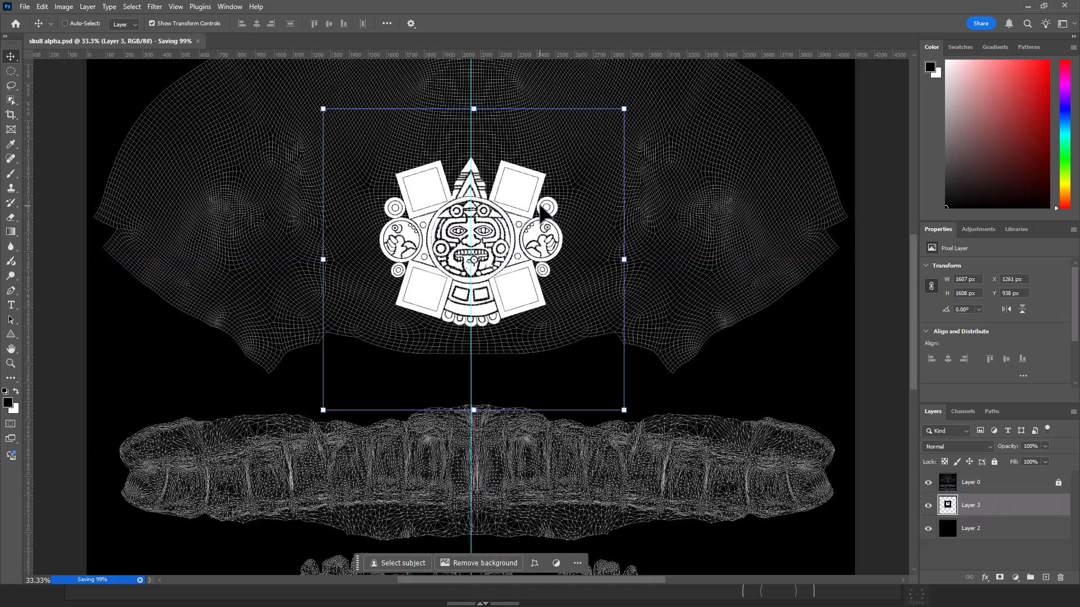
Switch to Maya, deselect the skull, and examine the new sun design on the forehead.
{"action": "key", "text": "alt+Tab"}
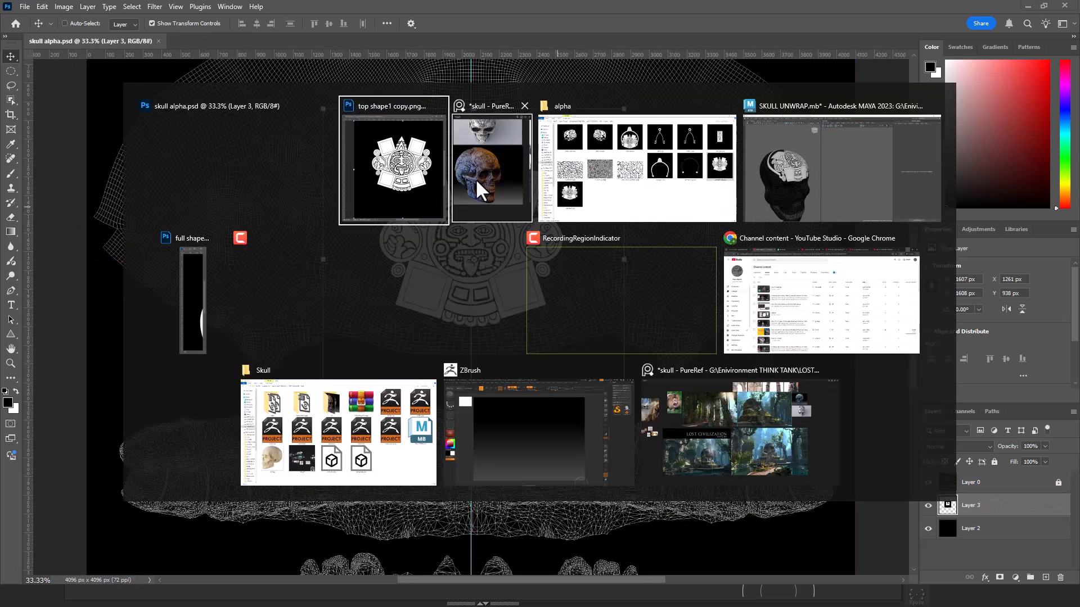
{"action": "left_click", "coordinate": [808, 201]}
{"action": "left_click", "coordinate": [302, 322]}
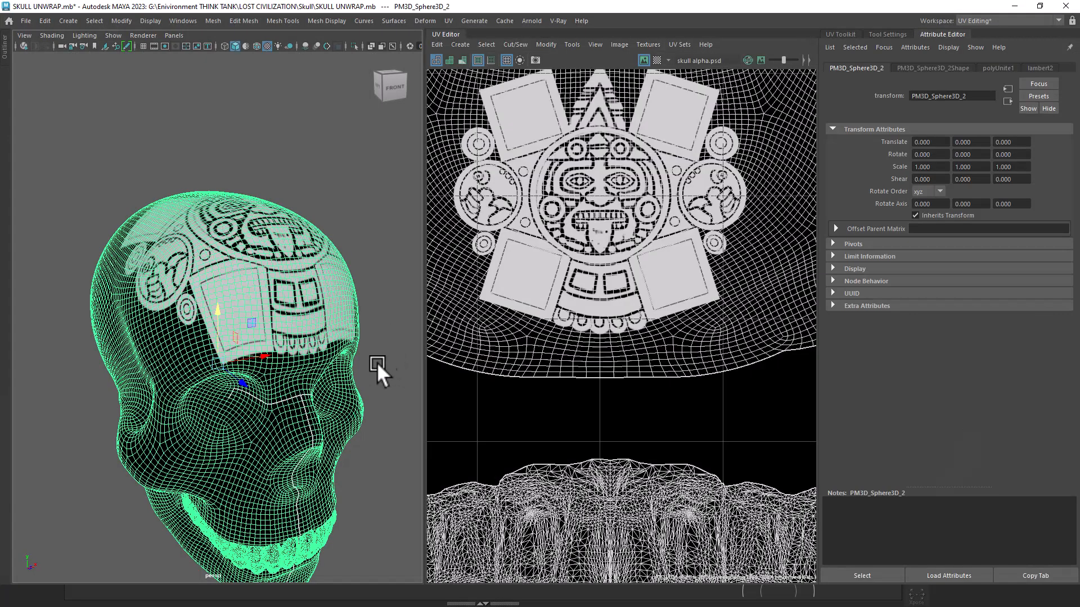
{"action": "left_click", "coordinate": [376, 275]}
{"action": "left_click_drag", "start_coordinate": [376, 275], "coordinate": [292, 371], "text": "alt"}
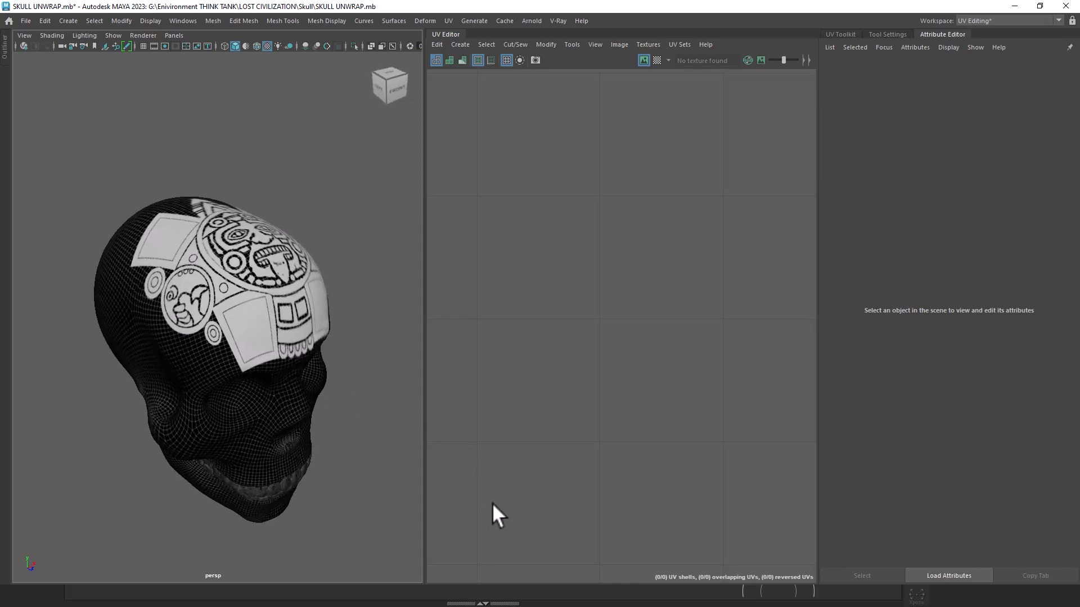
Bring up the reference board and compare the skull's sun design with the carved skull references from the front and side.
{"action": "key", "text": "super"}
{"action": "mouse_move", "coordinate": [507, 596]}
{"action": "left_click", "coordinate": [583, 562]}
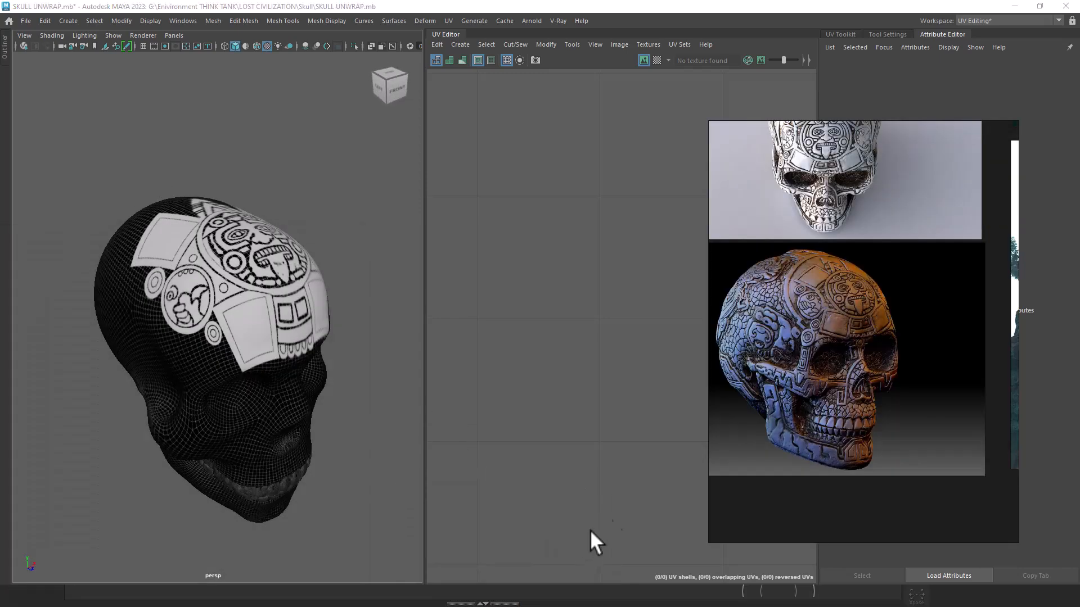
{"action": "left_click_drag", "start_coordinate": [302, 337], "coordinate": [276, 362], "text": "alt"}
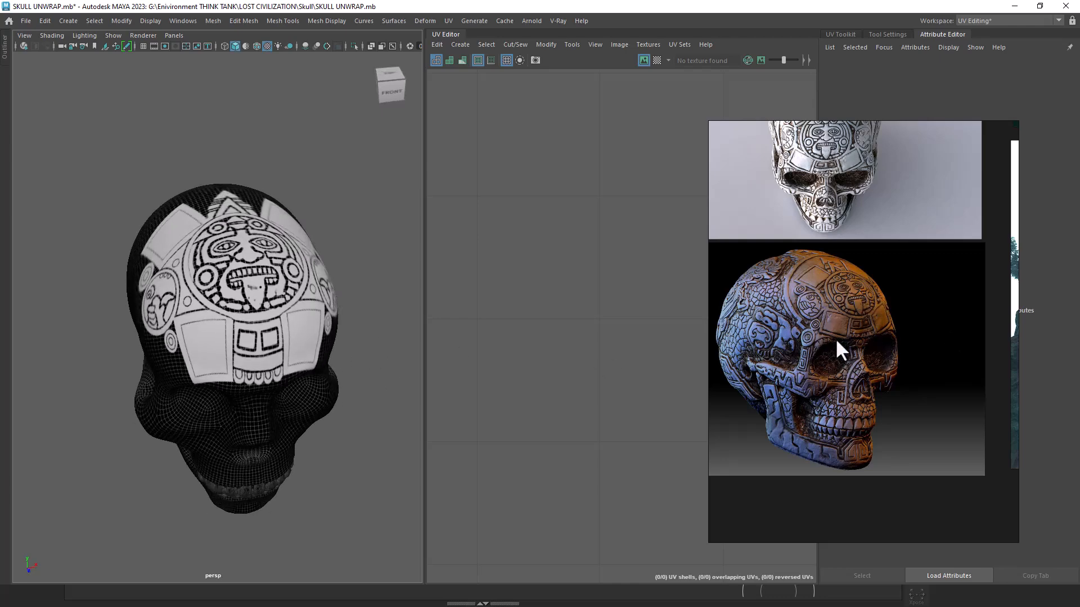
{"action": "left_click_drag", "start_coordinate": [149, 336], "coordinate": [332, 343], "text": "alt"}
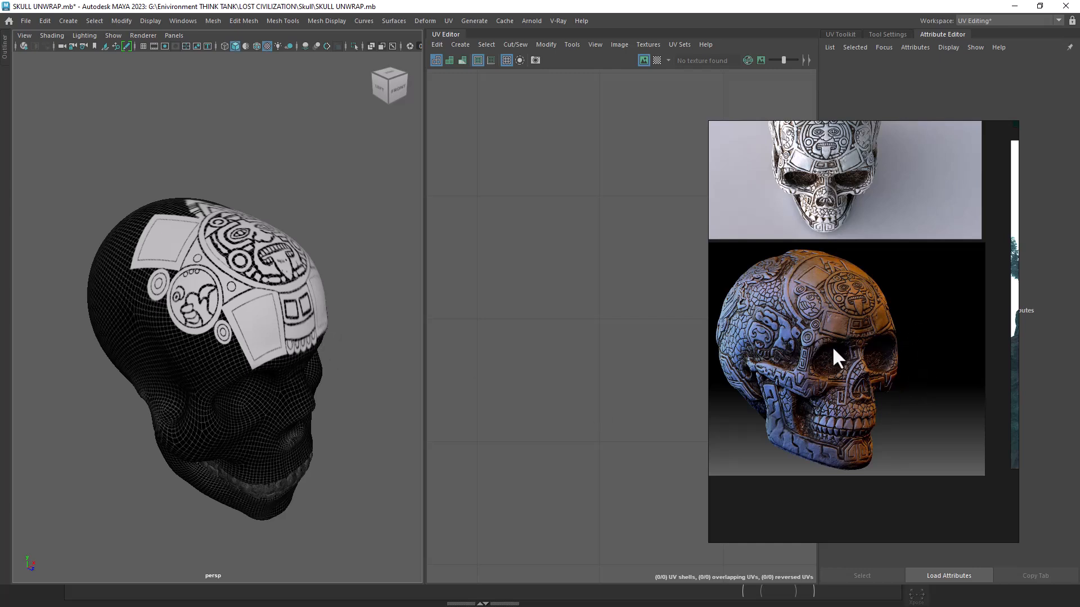
{"action": "left_click_drag", "start_coordinate": [248, 366], "coordinate": [270, 439], "text": "alt"}
Return to the selected skull mesh in Maya and open the Export Selection dialog for it.
{"action": "key", "text": "super"}
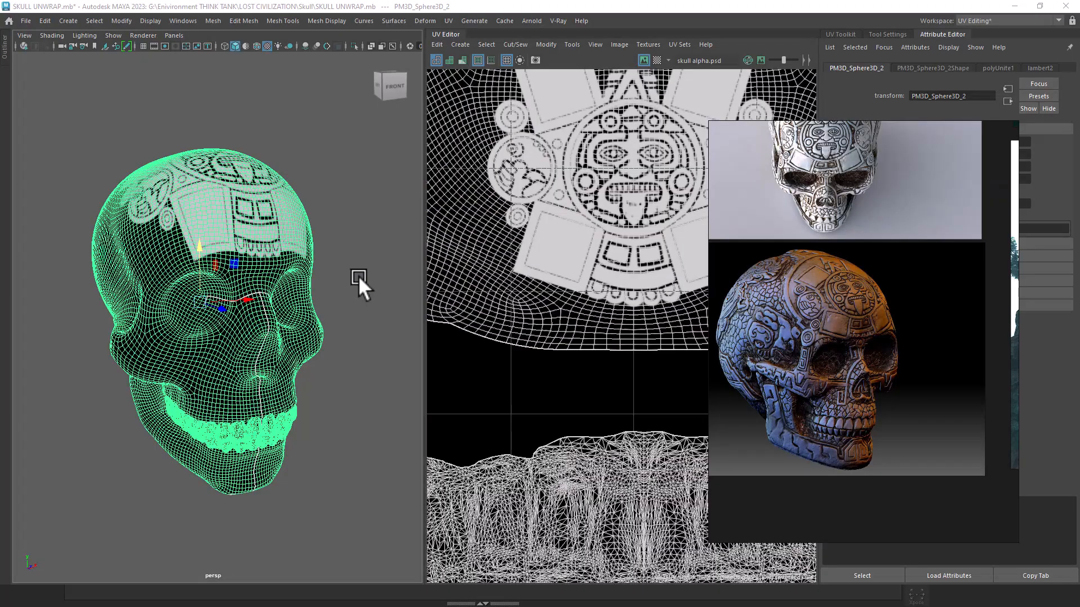
{"action": "left_click_drag", "start_coordinate": [322, 342], "coordinate": [294, 354], "text": "alt"}
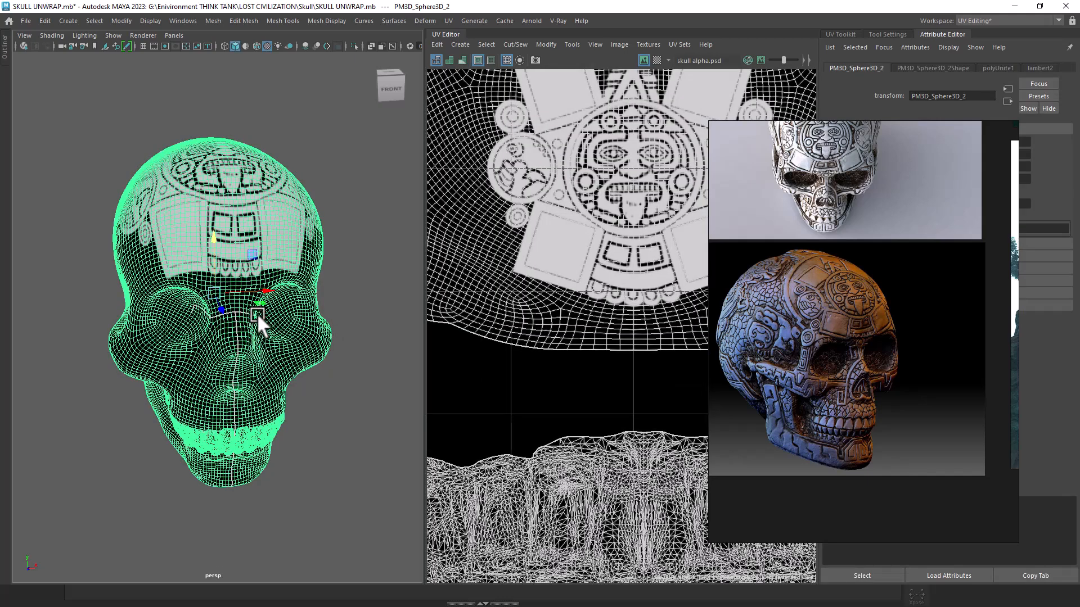
{"action": "left_click_drag", "start_coordinate": [211, 321], "coordinate": [226, 317], "text": "alt"}
{"action": "left_click", "coordinate": [26, 20]}
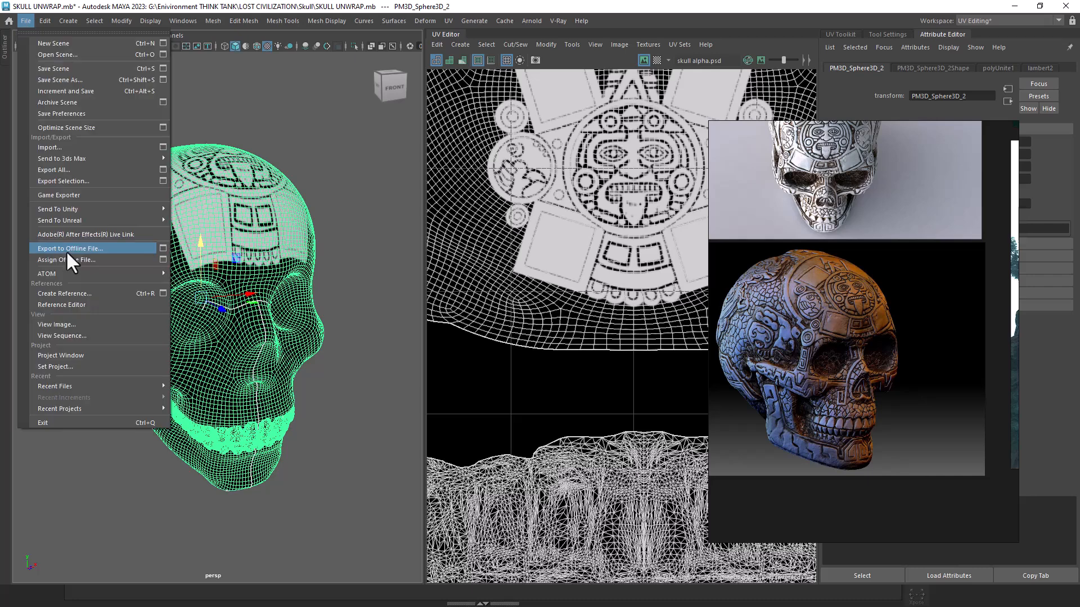
{"action": "left_click", "coordinate": [80, 180]}
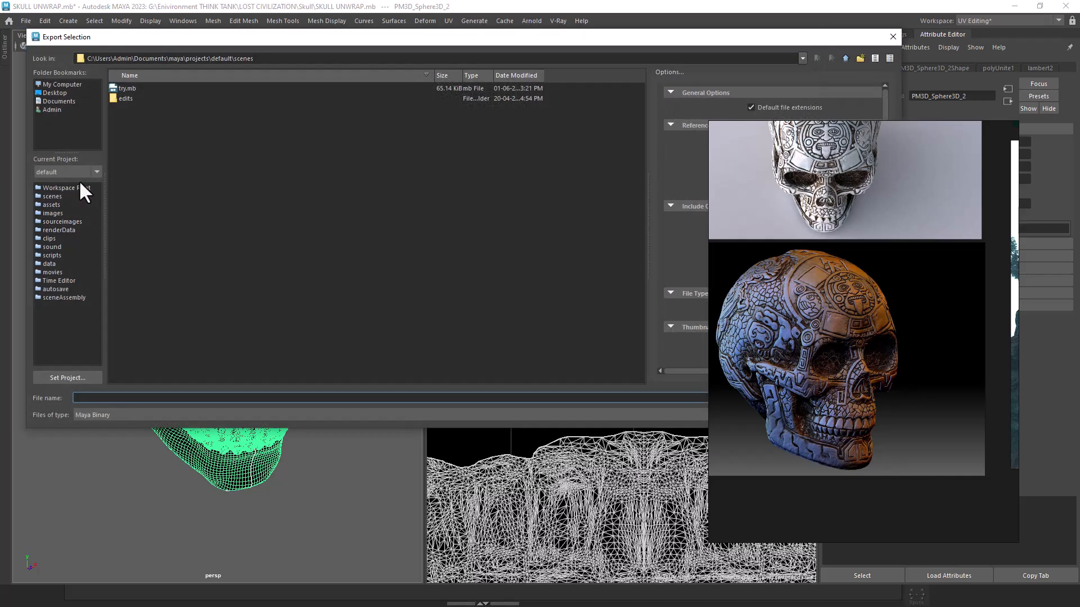
Copy the Skull folder's path from File Explorer and set G:\Enivironment THINK TANK\LOST CIVILIZATION\Skull as the export location in Maya.
{"action": "key", "text": "super"}
{"action": "mouse_move", "coordinate": [231, 597]}
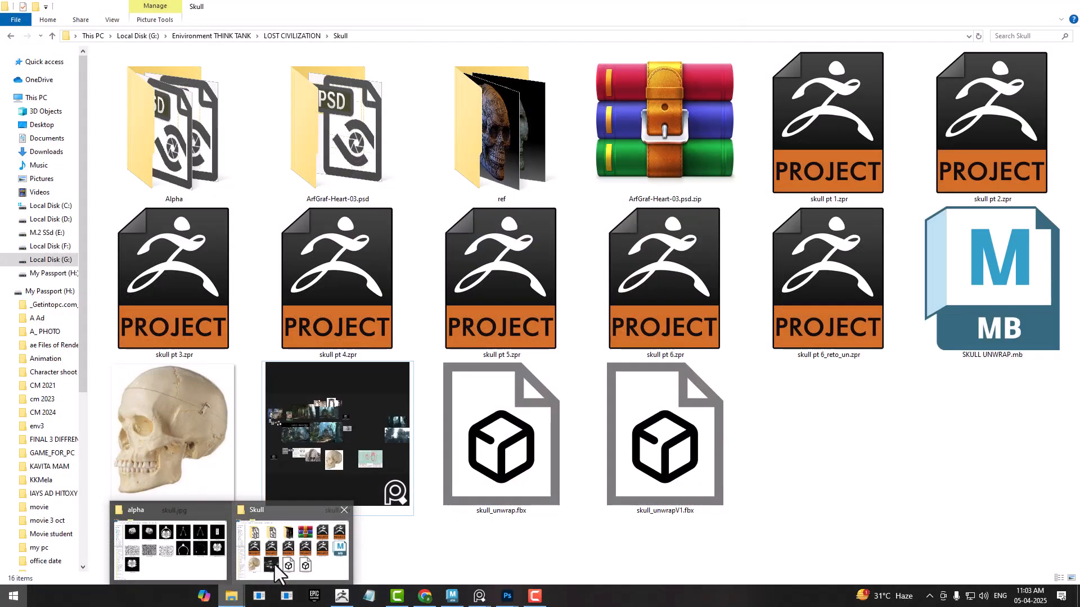
{"action": "left_click", "coordinate": [275, 564]}
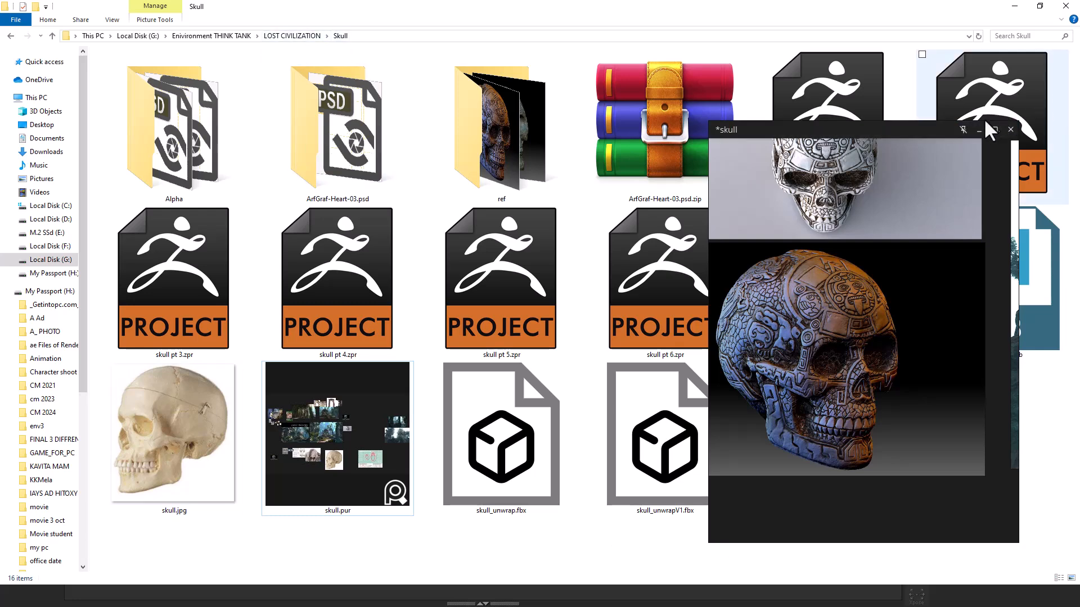
{"action": "left_click", "coordinate": [978, 127]}
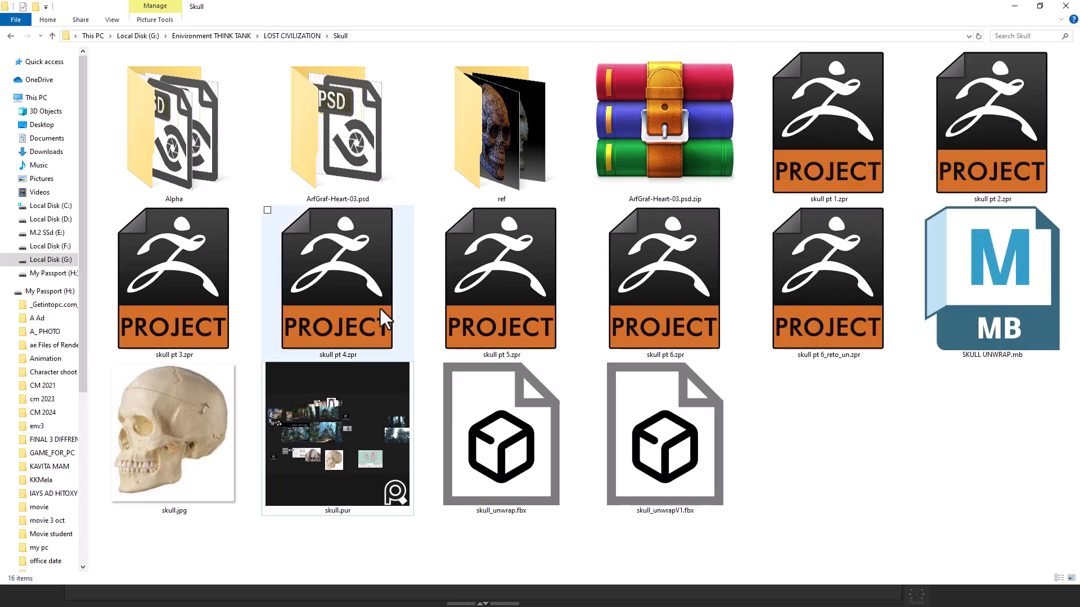
{"action": "left_click", "coordinate": [387, 36]}
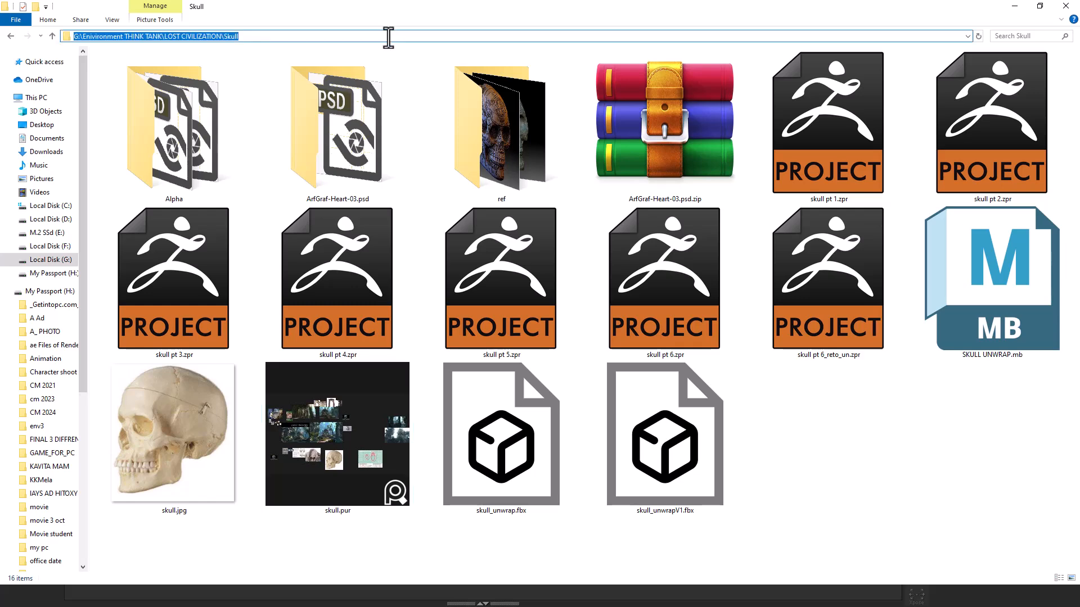
{"action": "key", "text": "alt+Tab"}
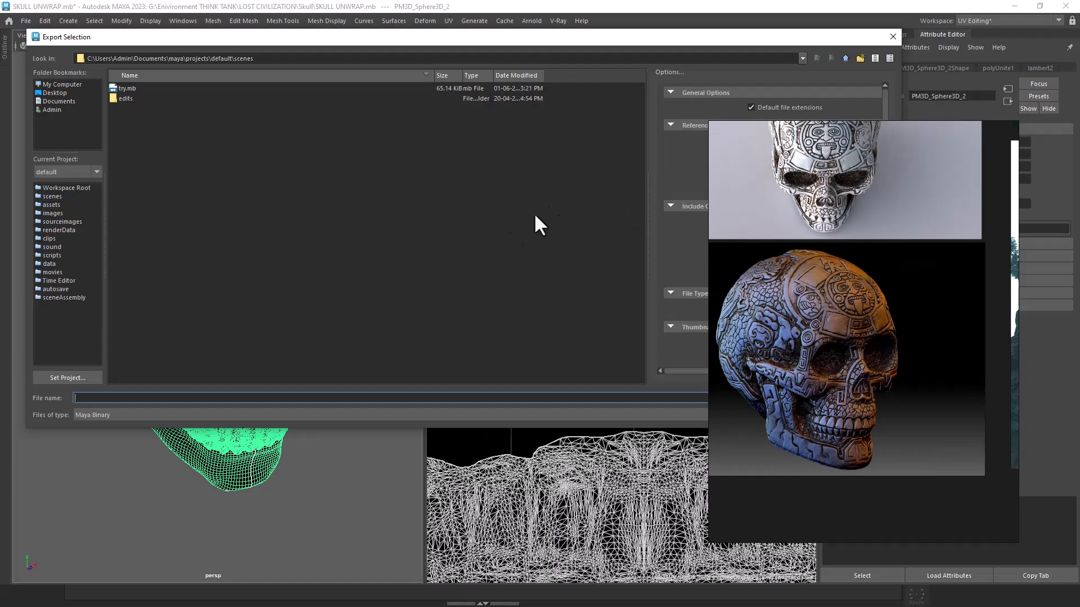
{"action": "type", "text": "G:\\Enivironment THINK TANK\\LOST CIVILIZATION\\Skull"}
{"action": "key", "text": "Return"}
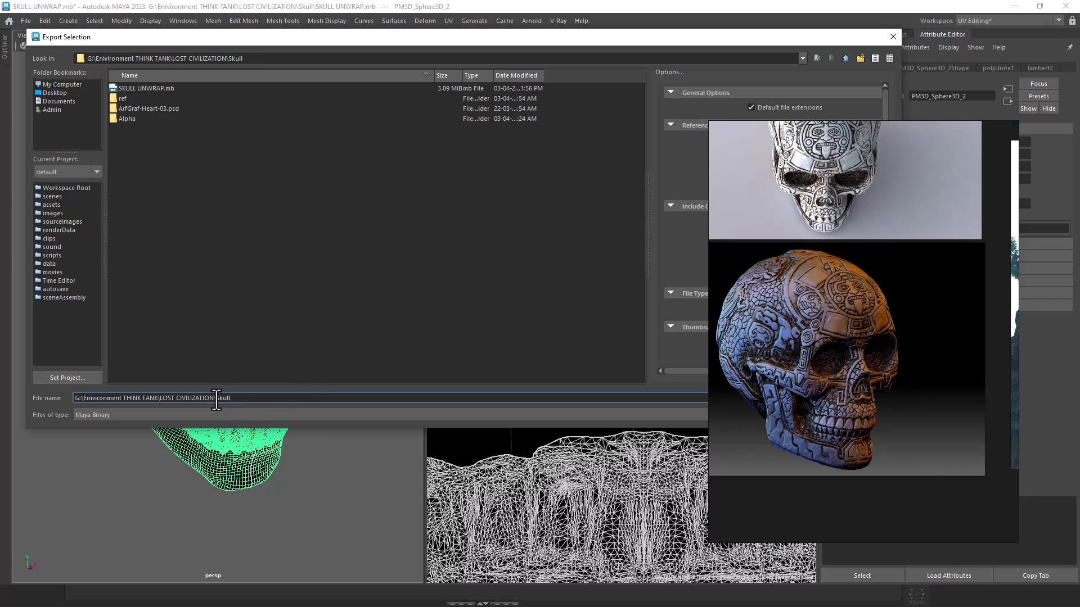
Name the file Skull_zbrush and export the selected skull as Maya Binary.
{"action": "left_click_drag", "start_coordinate": [217, 398], "coordinate": [20, 400]}
{"action": "key", "text": "BackSpace"}
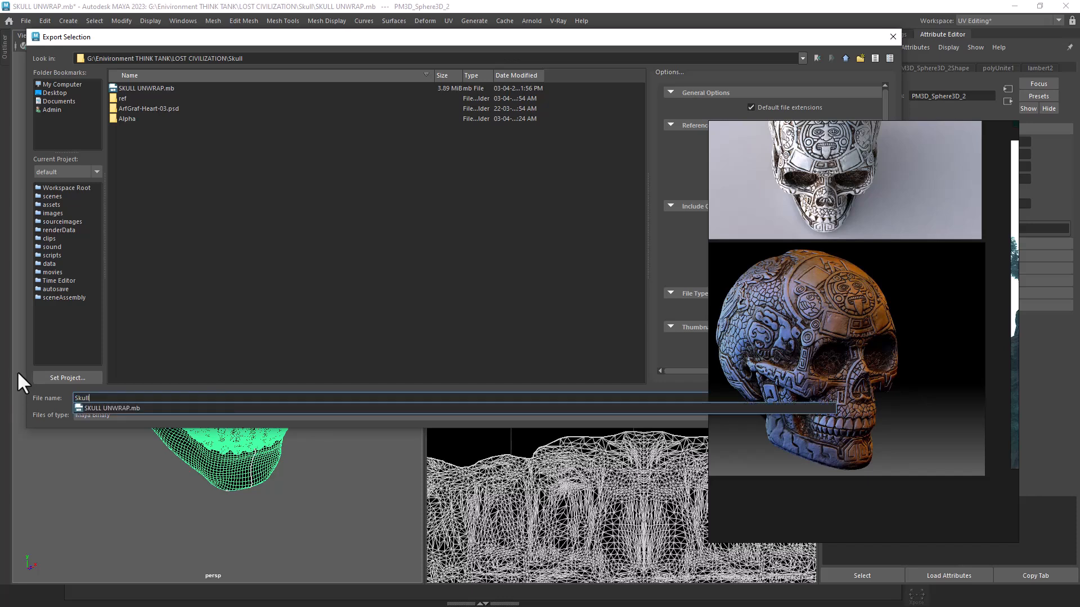
{"action": "type", "text": "_z"}
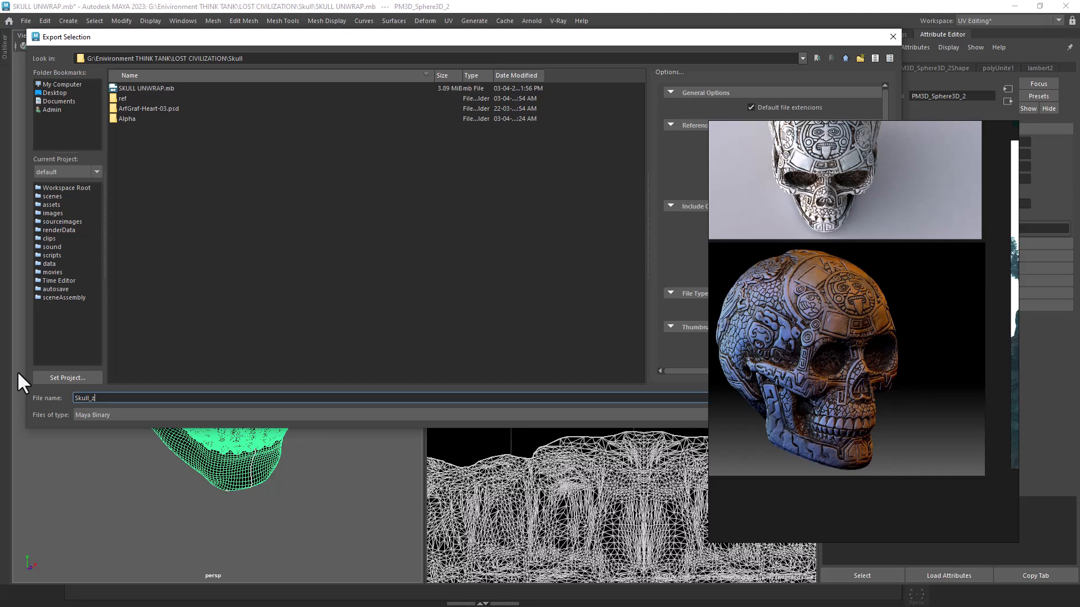
{"action": "type", "text": "brush"}
{"action": "key", "text": "Return"}
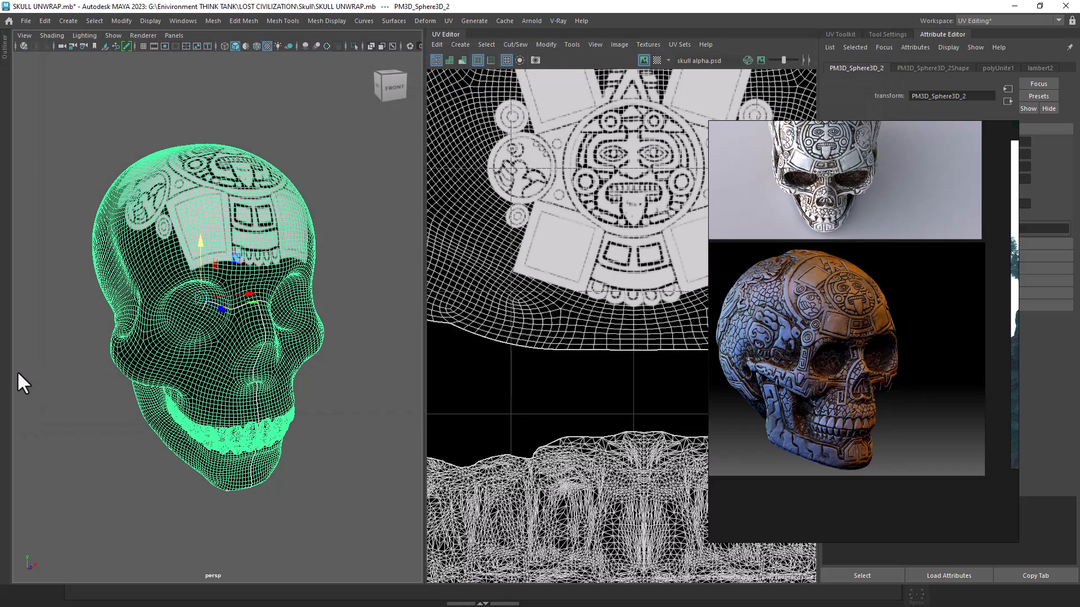
Set the Export Selection file type to OBJexport and start a new export of the skull.
{"action": "left_click", "coordinate": [24, 21]}
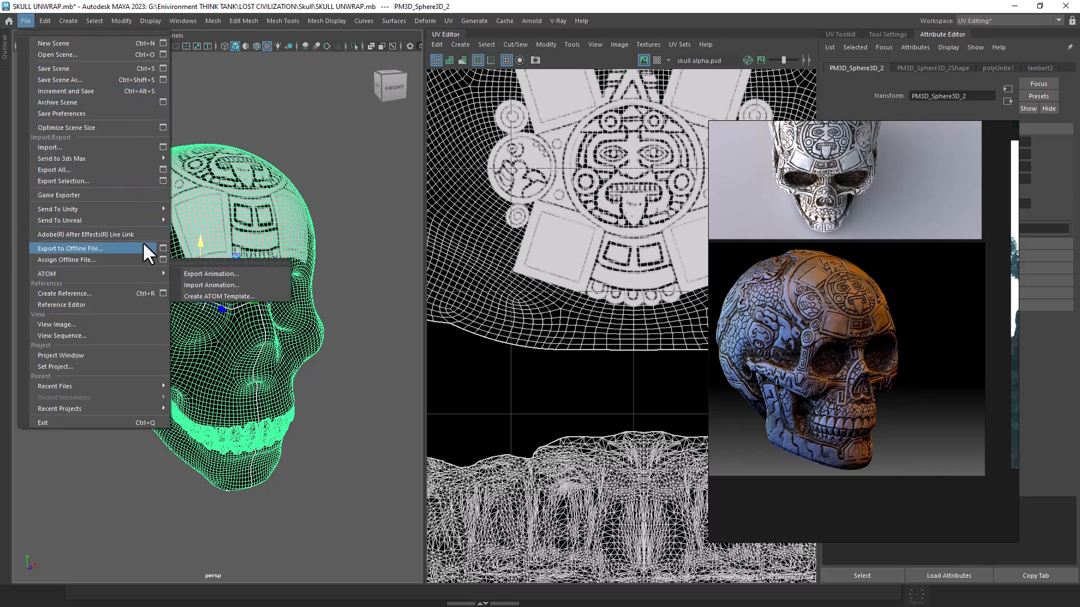
{"action": "left_click", "coordinate": [164, 181]}
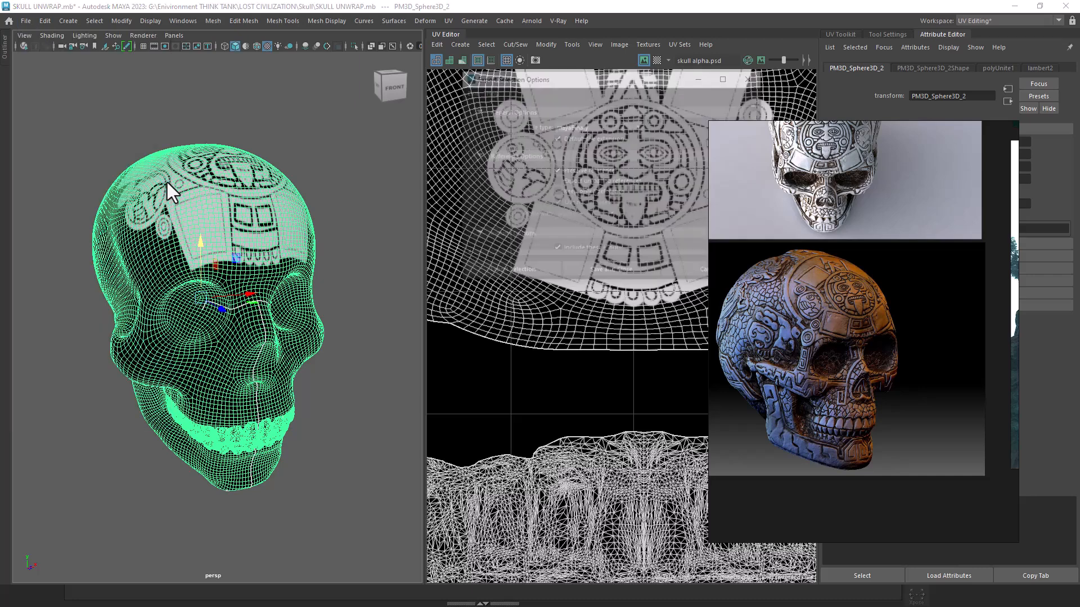
{"action": "left_click", "coordinate": [609, 125]}
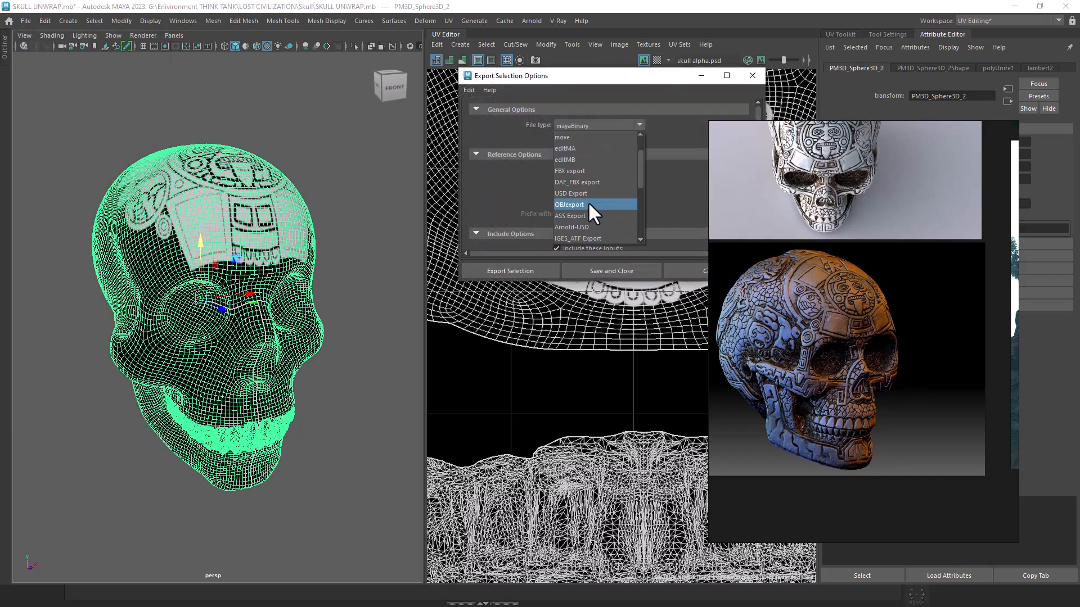
{"action": "left_click", "coordinate": [588, 204]}
{"action": "left_click", "coordinate": [491, 272]}
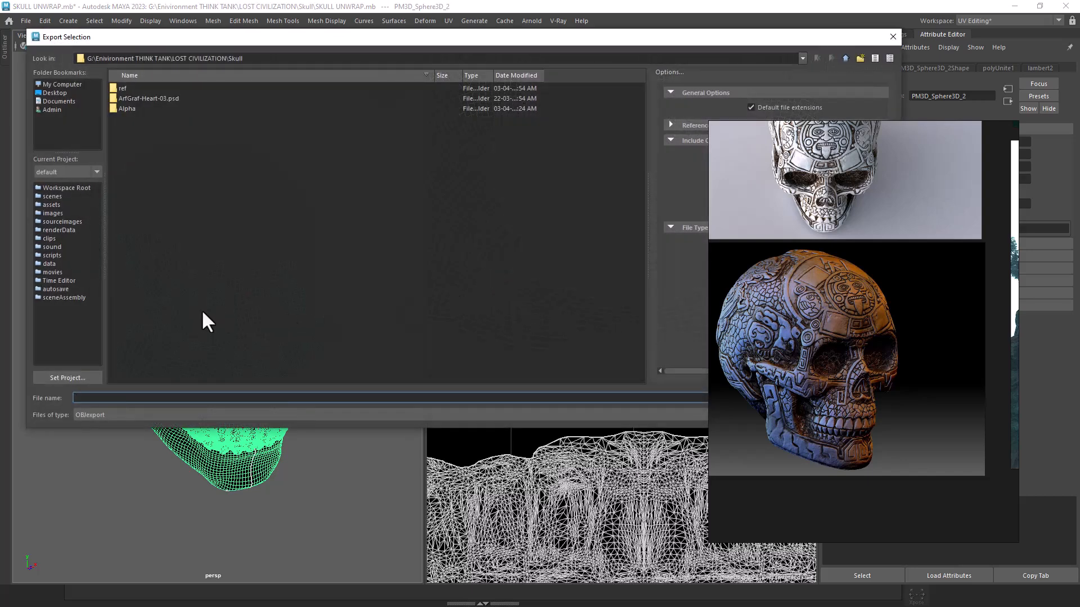
Name the OBJ file Skull_zbrush and export the skull to the Skull folder.
{"action": "type", "text": "G:\\Enivironment THINK TANK\\LOST CIVILIZATION\\Skull"}
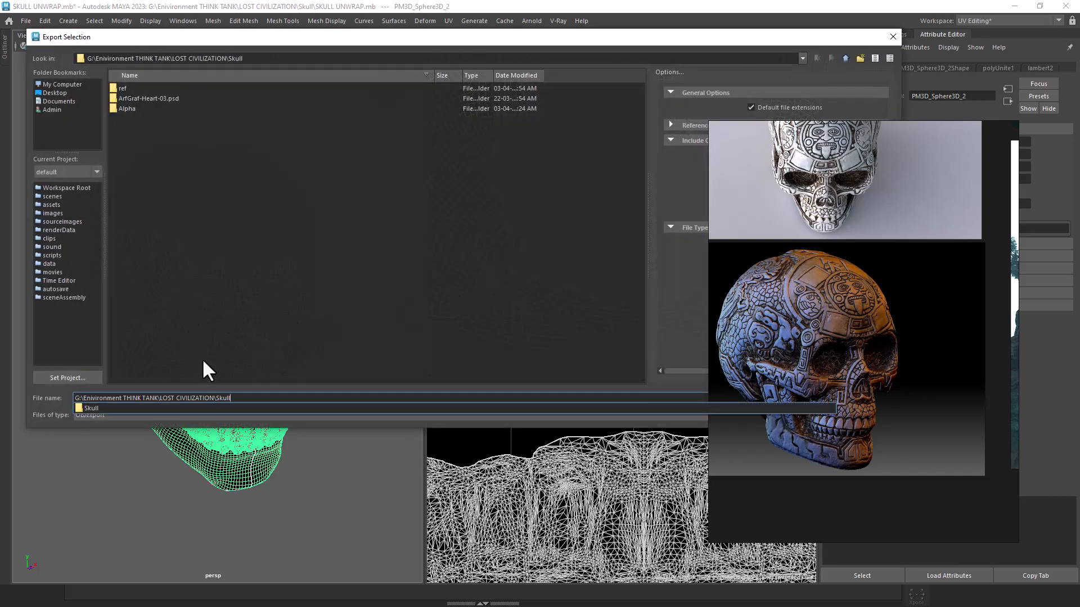
{"action": "left_click", "coordinate": [267, 323]}
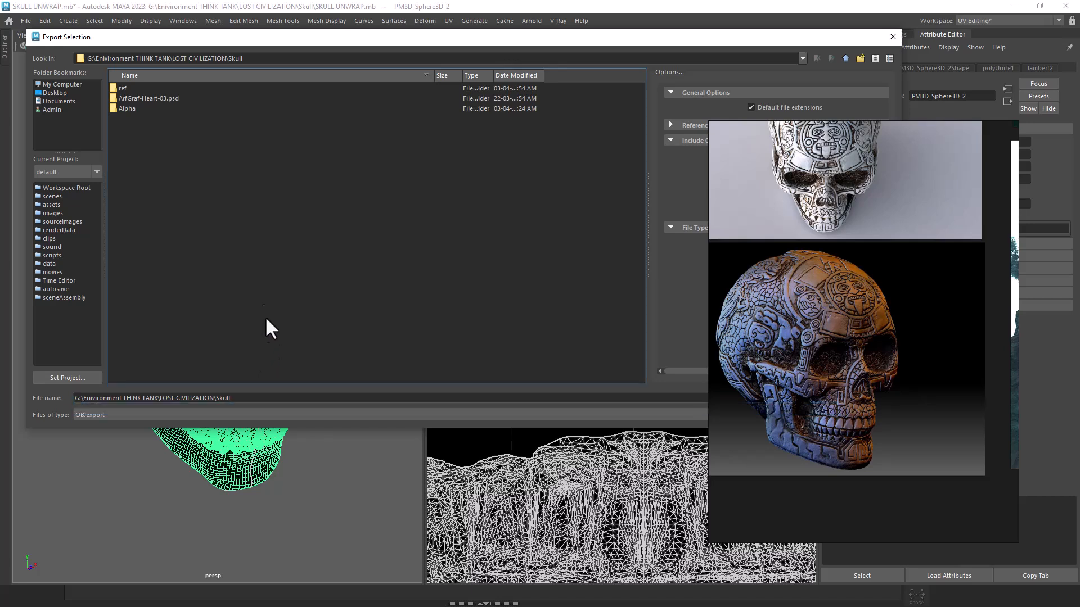
{"action": "left_click_drag", "start_coordinate": [214, 398], "coordinate": [0, 407]}
{"action": "key", "text": "BackSpace"}
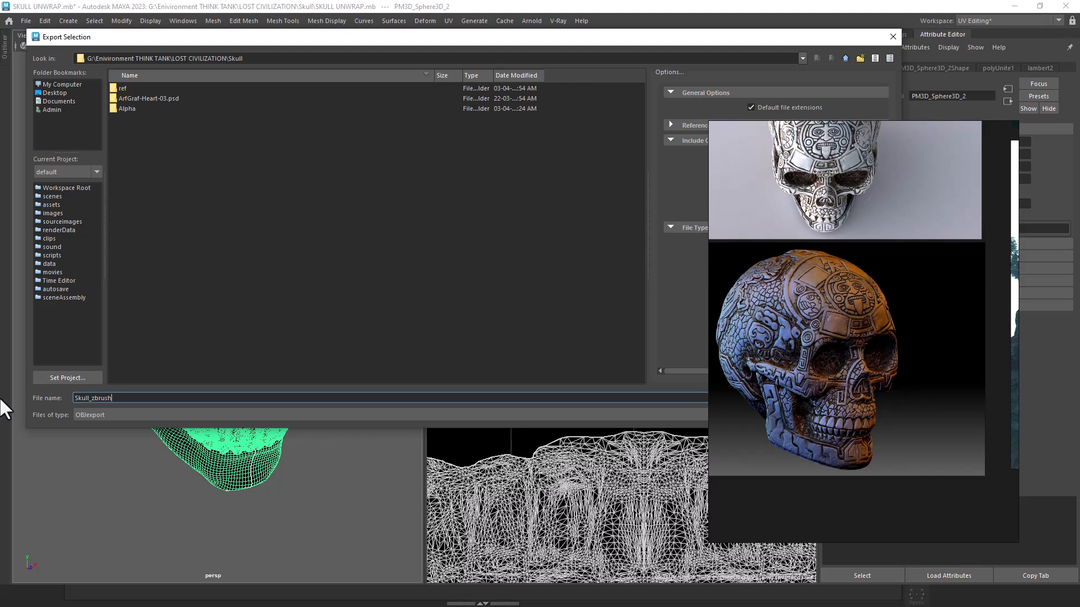
{"action": "key", "text": "Return"}
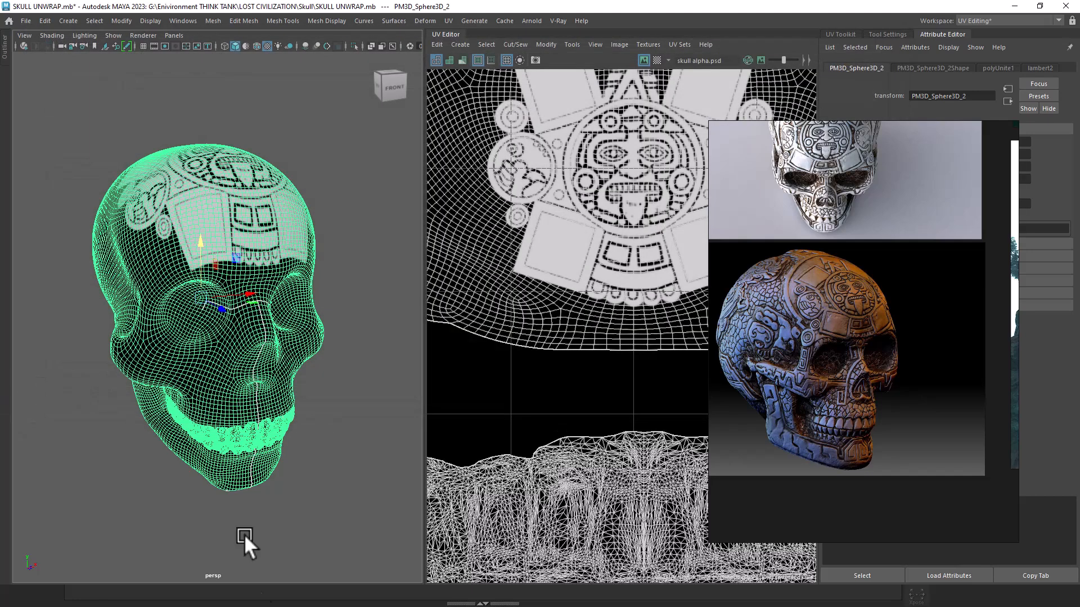
Switch to ZBrush, minimize the reference board, and import Skull_zbrush.obj from the Skull folder.
{"action": "key", "text": "super"}
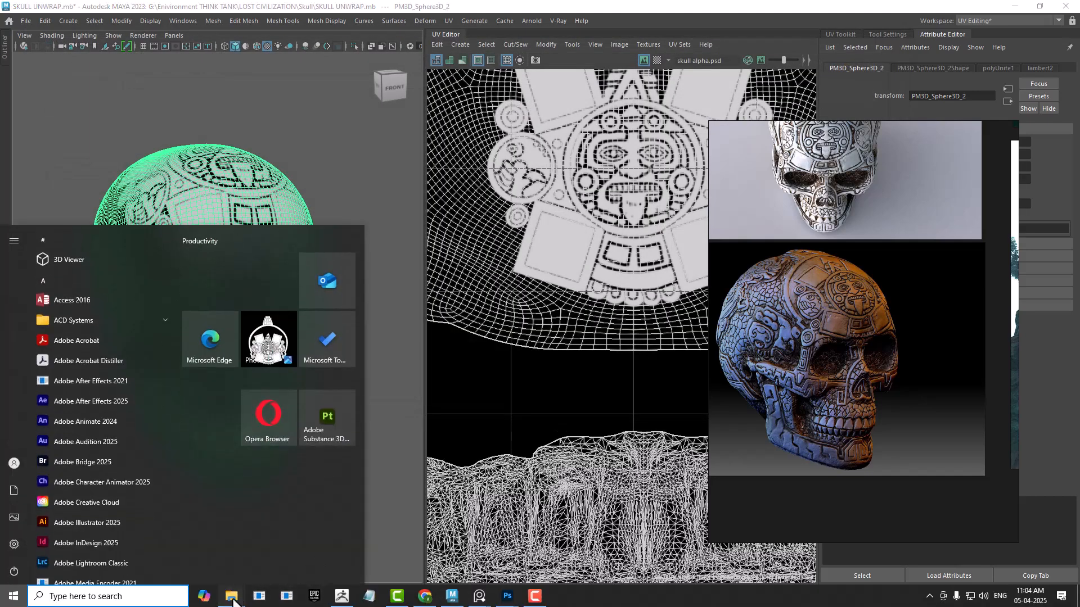
{"action": "mouse_move", "coordinate": [232, 601]}
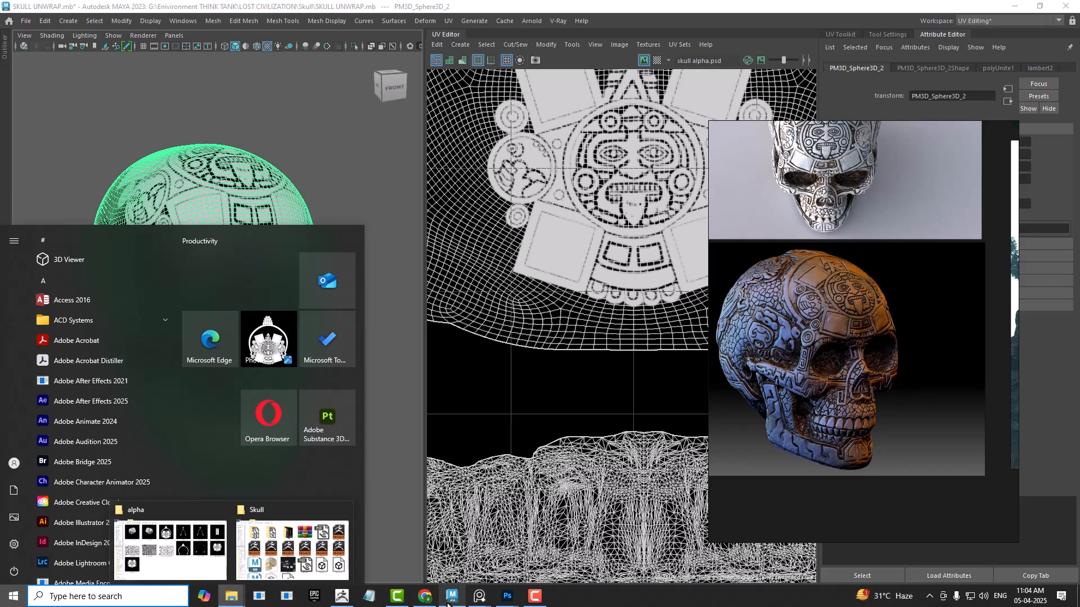
{"action": "left_click", "coordinate": [343, 595]}
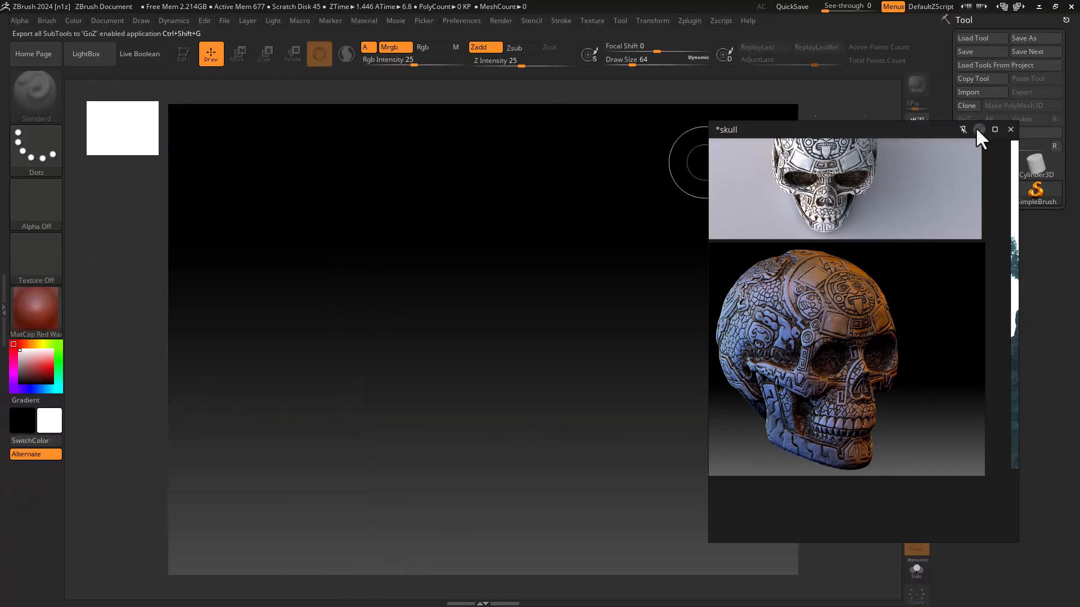
{"action": "left_click", "coordinate": [975, 127]}
{"action": "left_click", "coordinate": [962, 91]}
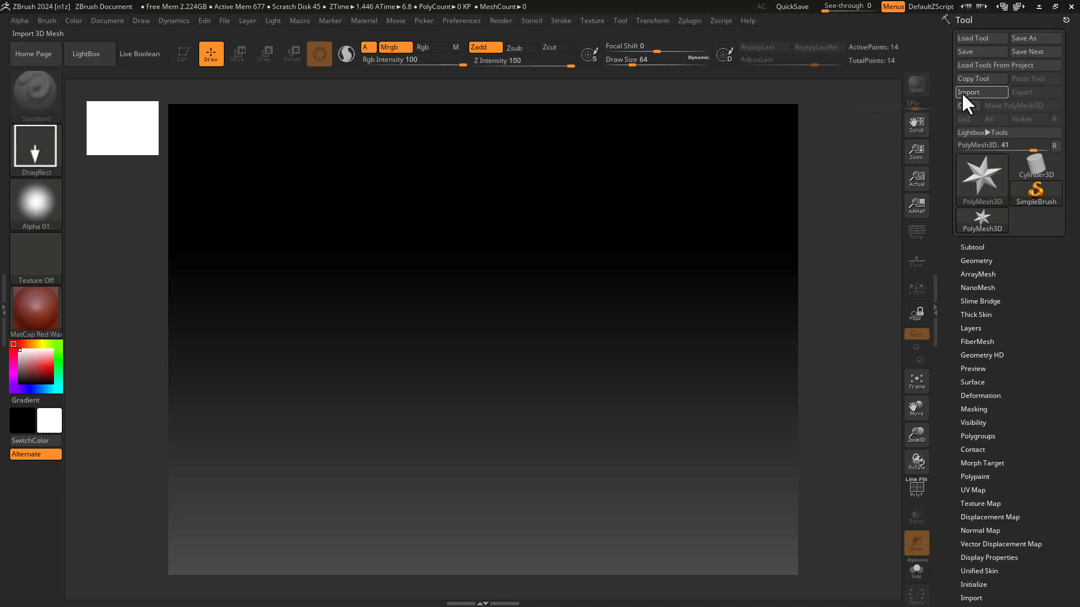
{"action": "type", "text": "G:\\Enivironment THINK TANK\\LOST CIVILIZATION\\Skull"}
{"action": "key", "text": "Return"}
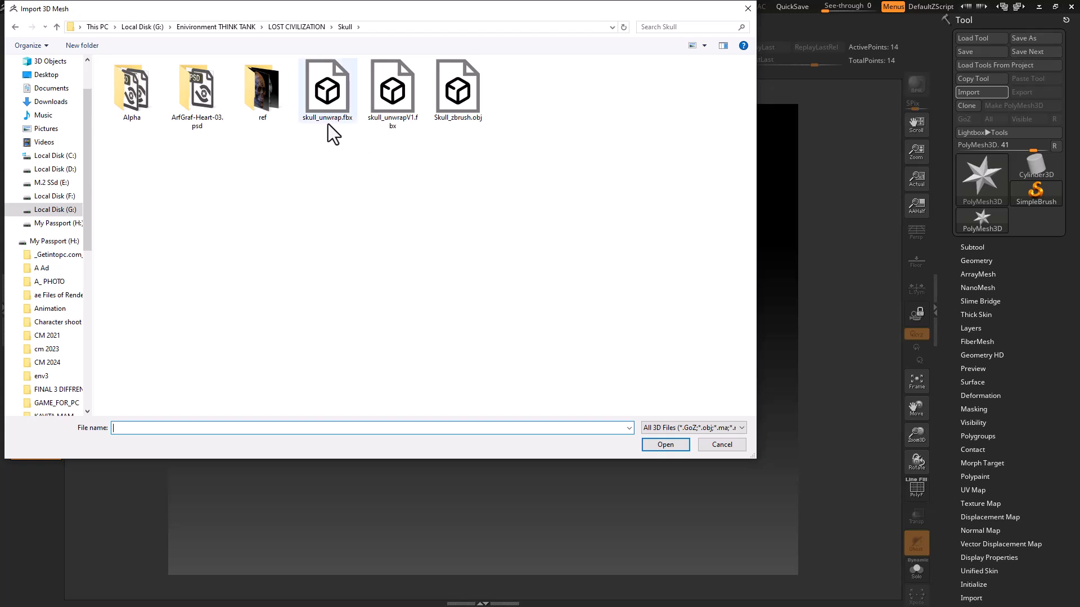
{"action": "double_click", "coordinate": [453, 96]}
Draw the imported skull on the canvas, enter Edit mode, and enlarge it in a three-quarter view.
{"action": "left_click_drag", "start_coordinate": [515, 367], "coordinate": [514, 540]}
{"action": "key", "text": "t"}
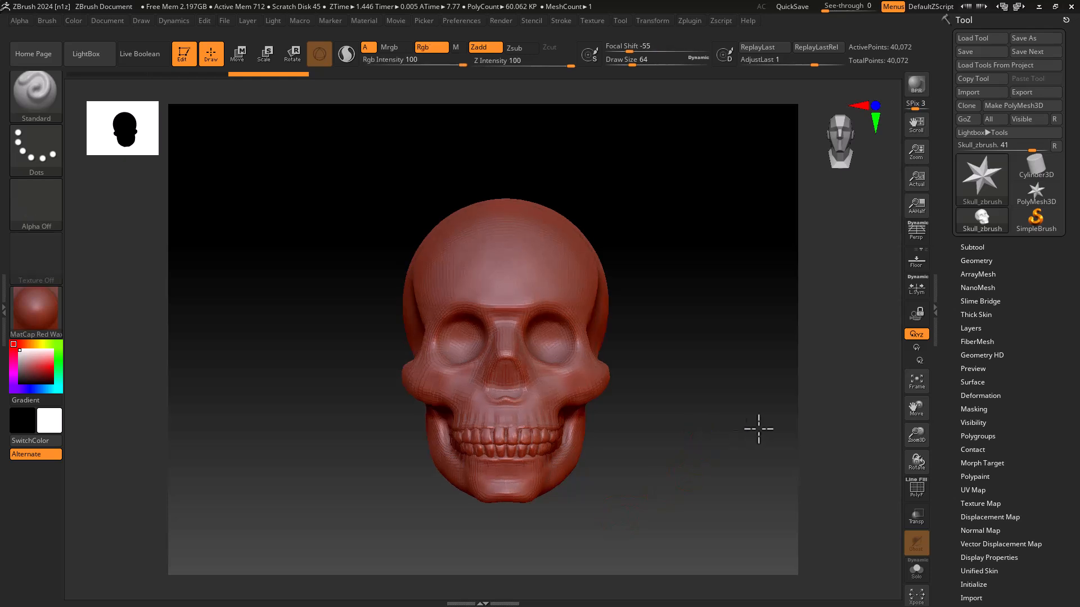
{"action": "mouse_move", "coordinate": [726, 429]}
{"action": "right_mouse_down", "text": "ctrl"}
{"action": "mouse_move", "coordinate": [744, 477]}
{"action": "mouse_move", "coordinate": [729, 433]}
{"action": "mouse_move", "coordinate": [748, 457]}
{"action": "right_mouse_up", "text": "ctrl"}
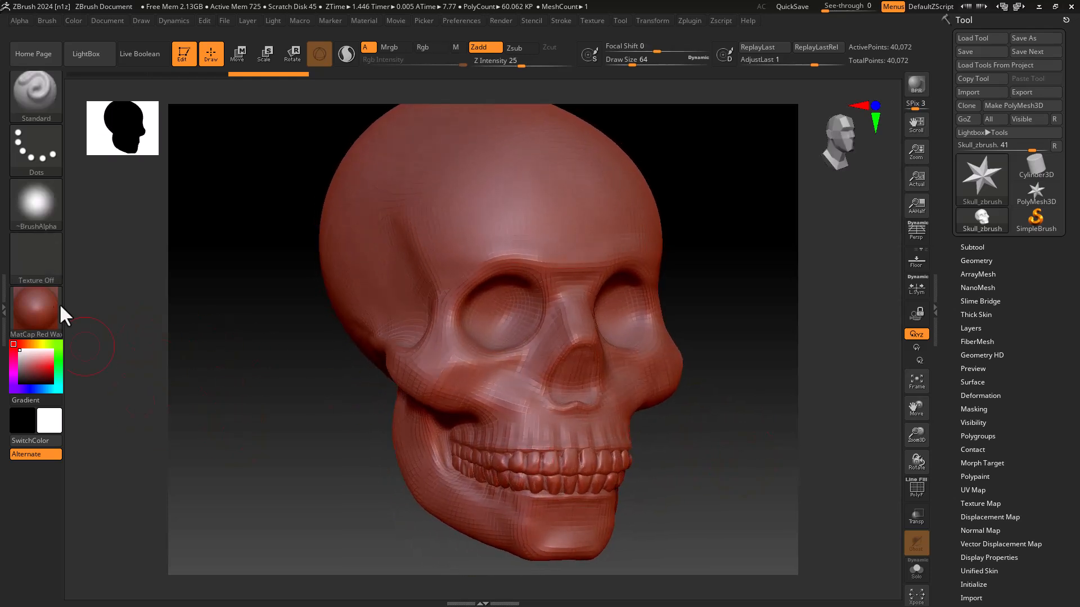
Open the image import dialog for adding a custom texture to the texture library.
{"action": "left_click", "coordinate": [39, 258]}
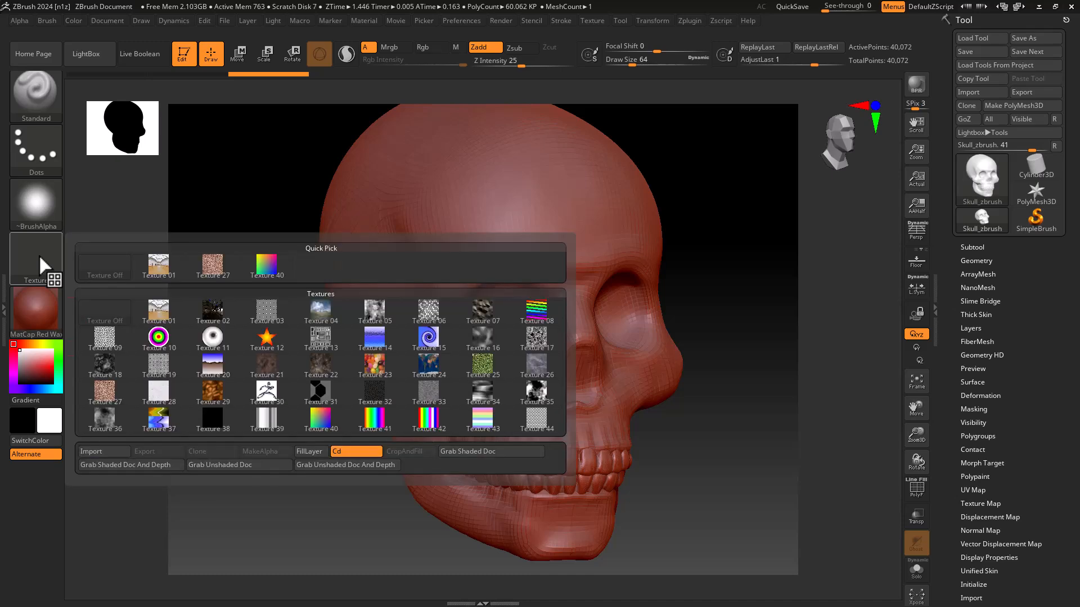
{"action": "left_click", "coordinate": [36, 252]}
{"action": "left_click", "coordinate": [109, 450]}
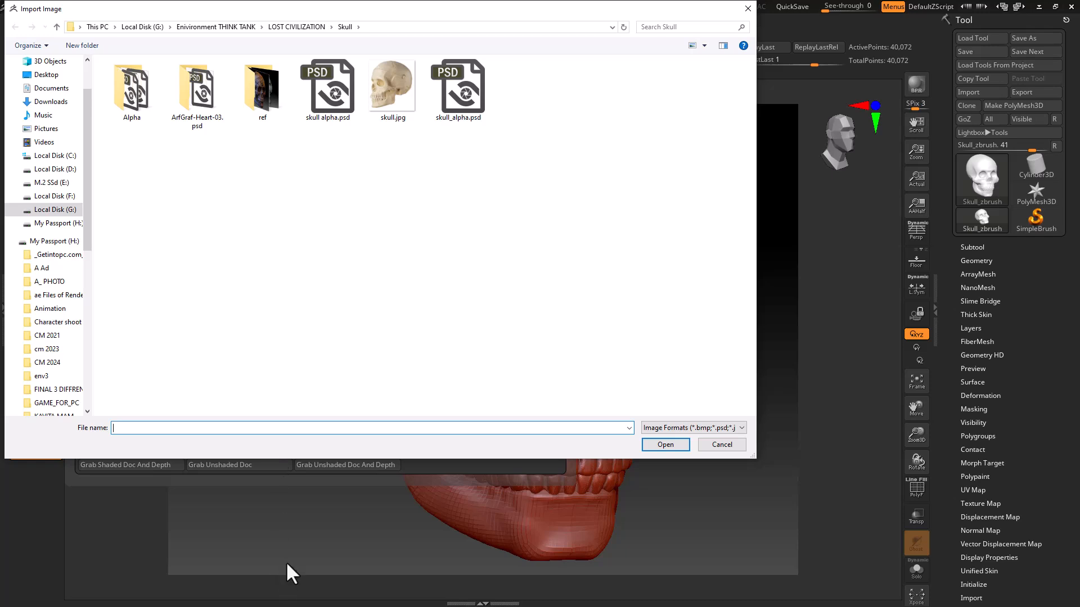
In File Explorer, open the LOST CIVILIZATION project's sourceimages folder, copy its path, and return to ZBrush's image import dialog.
{"action": "key", "text": "super"}
{"action": "mouse_move", "coordinate": [232, 595]}
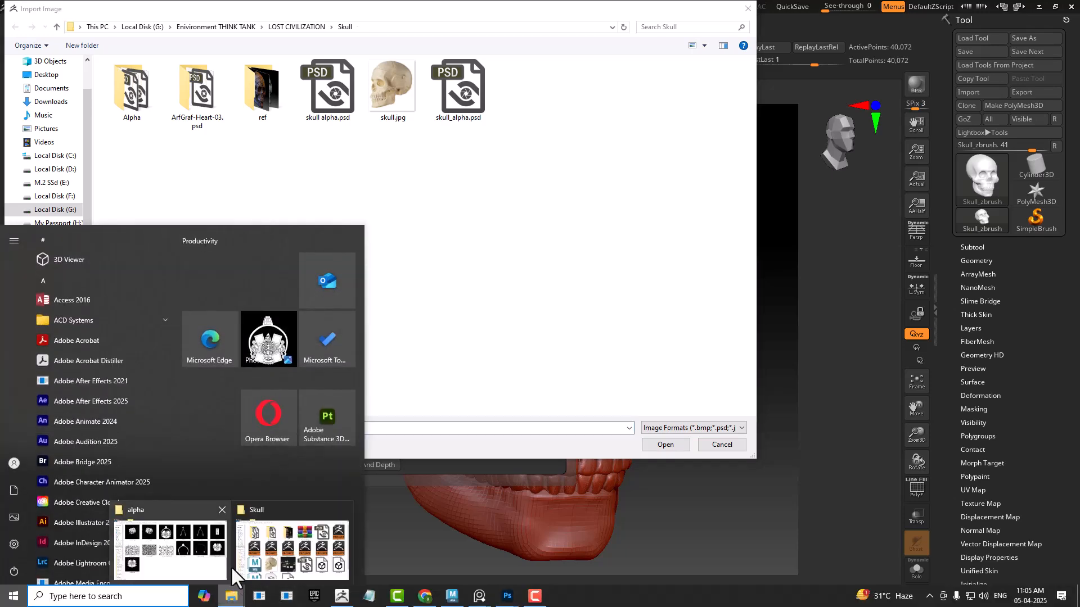
{"action": "left_click", "coordinate": [264, 557]}
{"action": "left_click", "coordinate": [315, 36]}
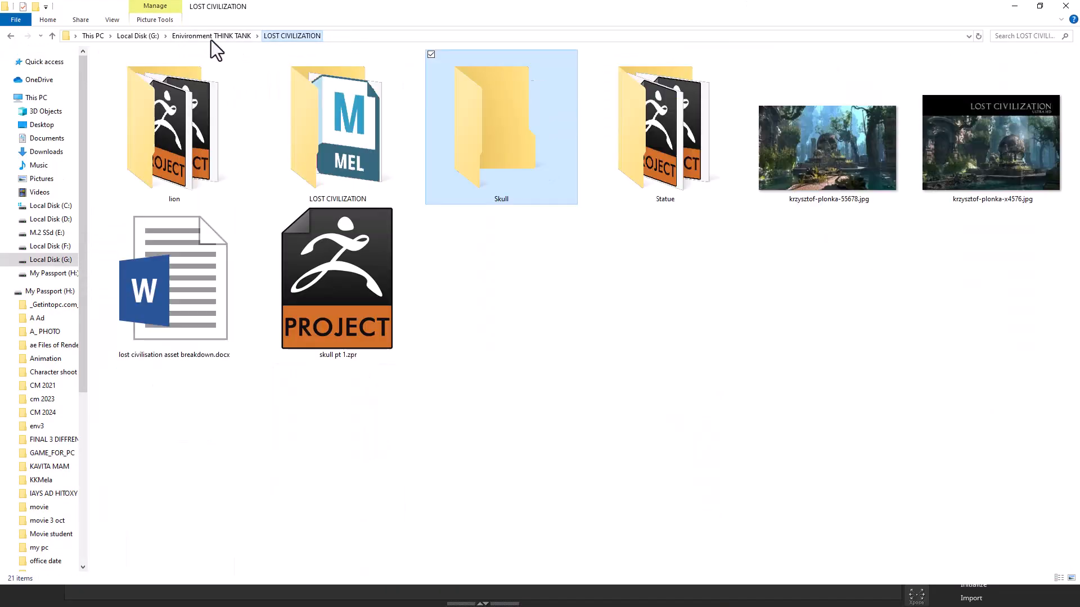
{"action": "double_click", "coordinate": [396, 175]}
{"action": "double_click", "coordinate": [188, 211]}
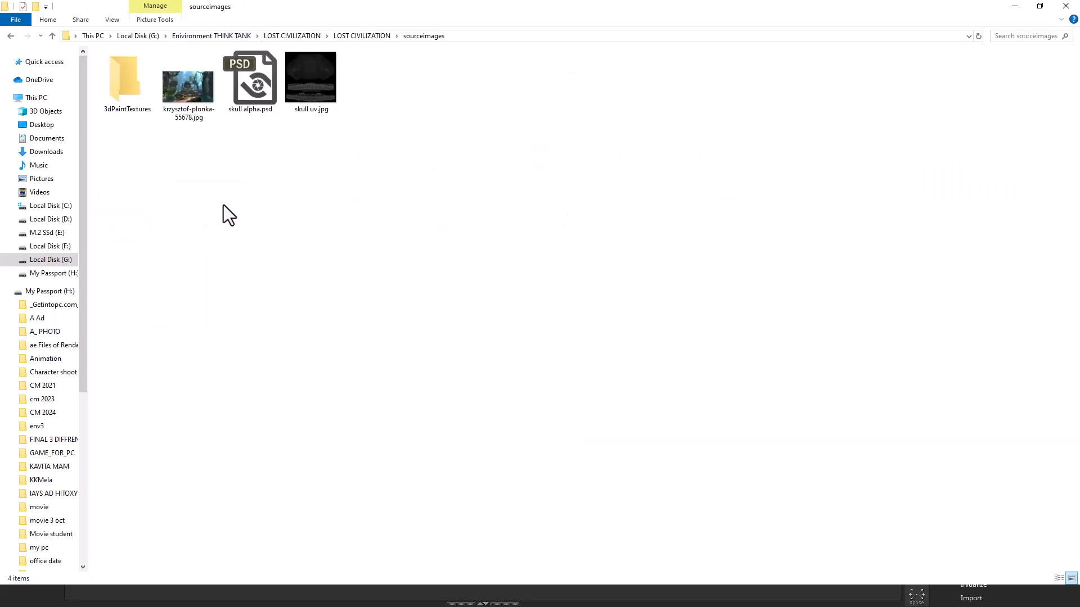
{"action": "left_click", "coordinate": [492, 33]}
{"action": "key", "text": "alt+Tab"}
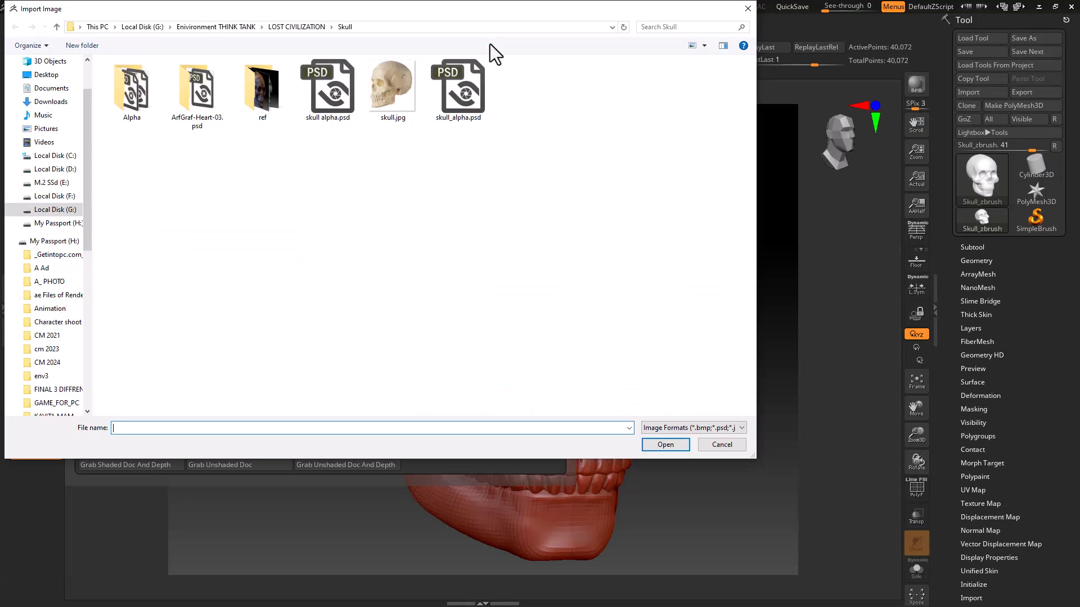
Go to the copied sourceimages folder and import skull alpha.psd as a texture.
{"action": "type", "text": "G:\\Environment THINK TANK\\LOST CIVILIZATION\\sourceimages"}
{"action": "key", "text": "Return"}
{"action": "double_click", "coordinate": [264, 110]}
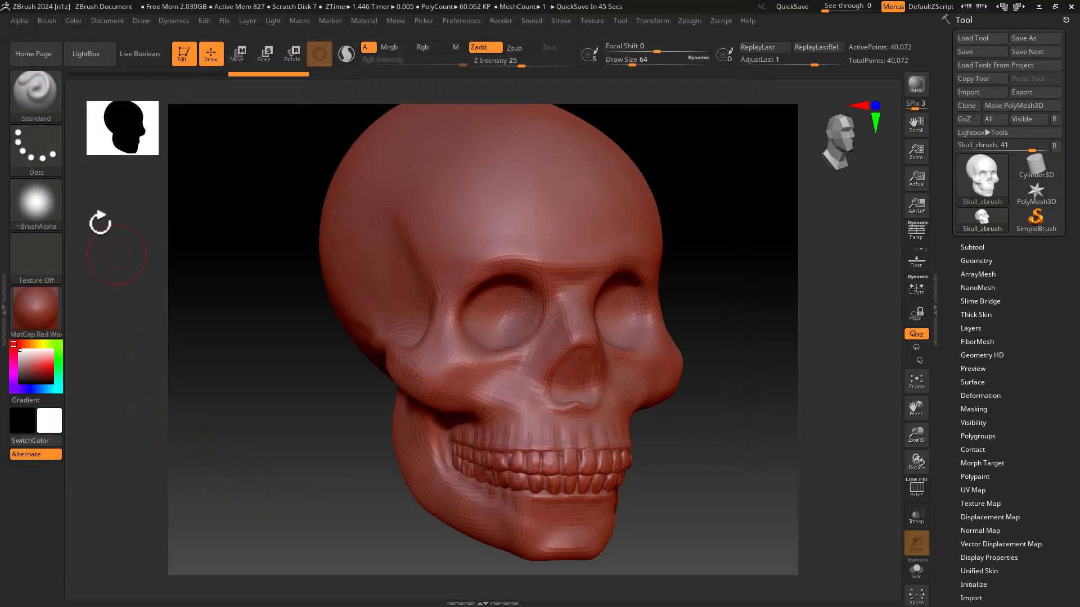
Make the imported skull alpha the current texture and assign it as the skull's texture map.
{"action": "left_click", "coordinate": [41, 278]}
{"action": "left_click", "coordinate": [321, 269]}
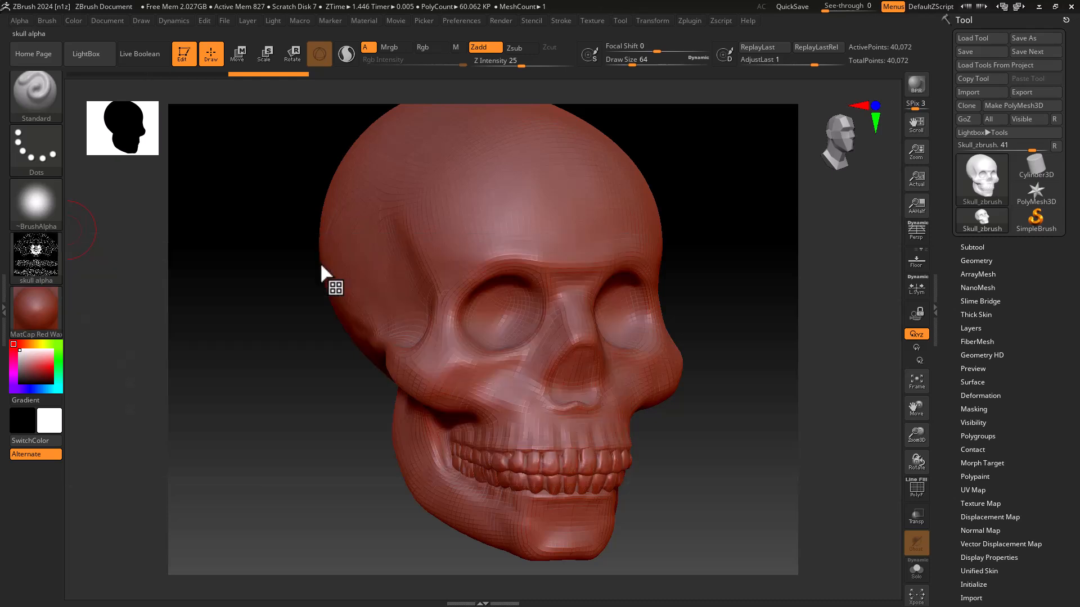
{"action": "left_click_drag", "start_coordinate": [716, 274], "coordinate": [713, 270]}
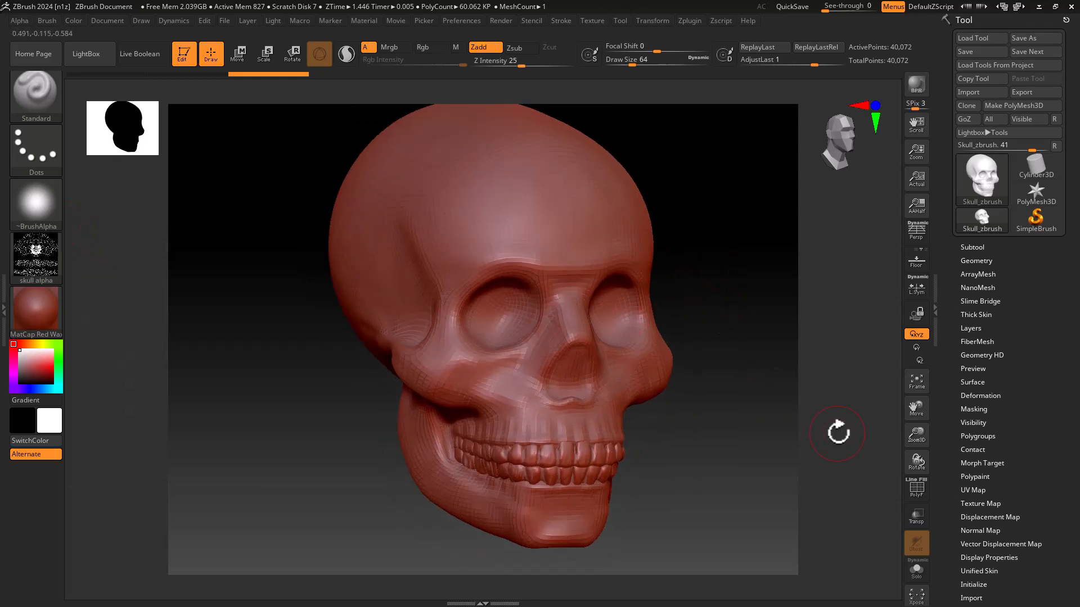
{"action": "left_click", "coordinate": [973, 503]}
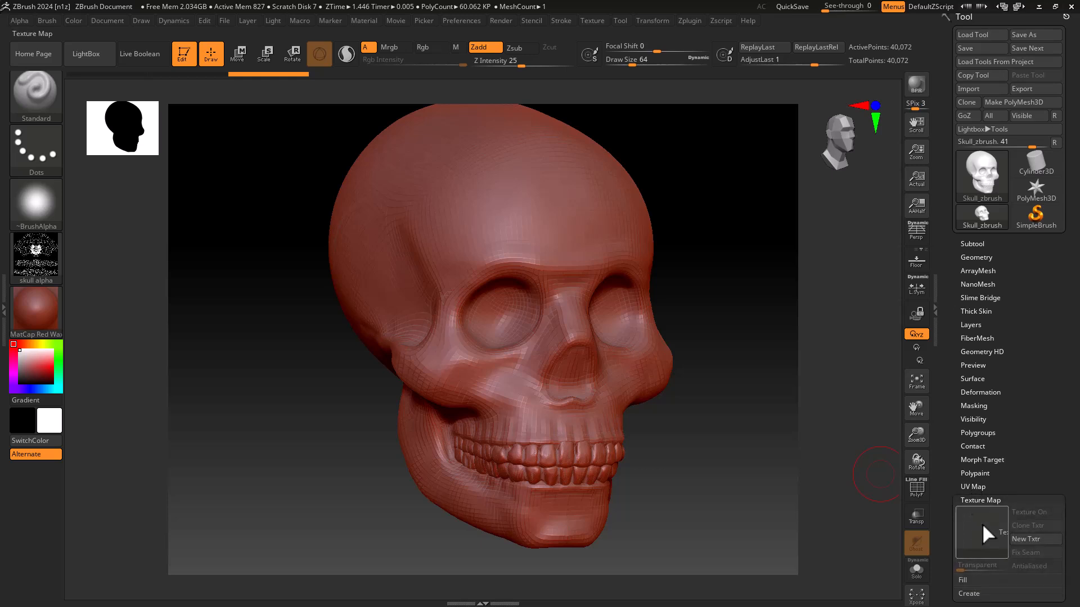
{"action": "left_click", "coordinate": [980, 524]}
{"action": "left_click", "coordinate": [656, 394]}
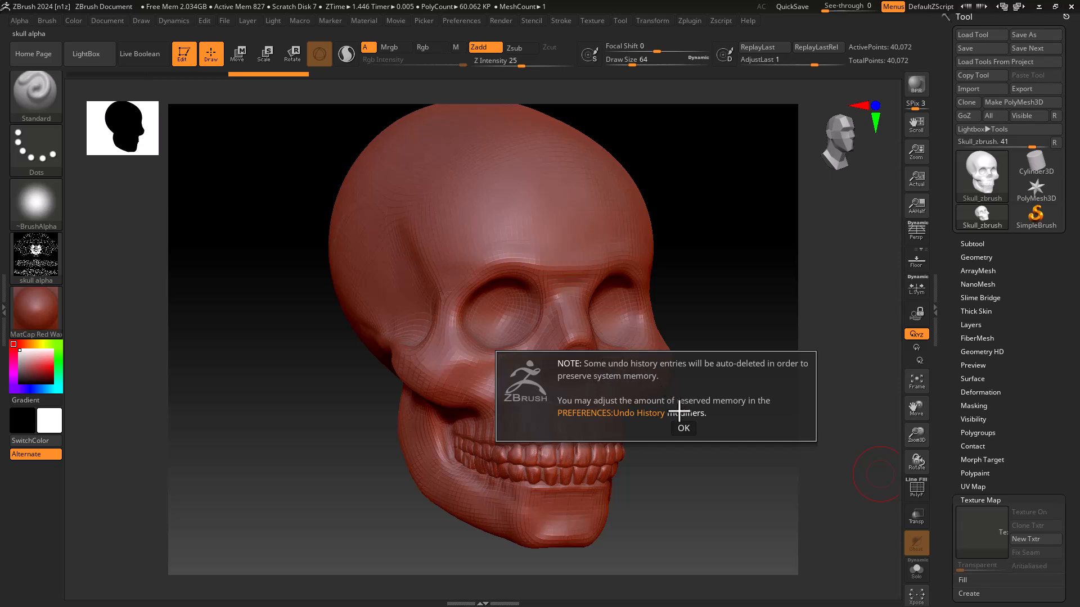
{"action": "left_click", "coordinate": [683, 431]}
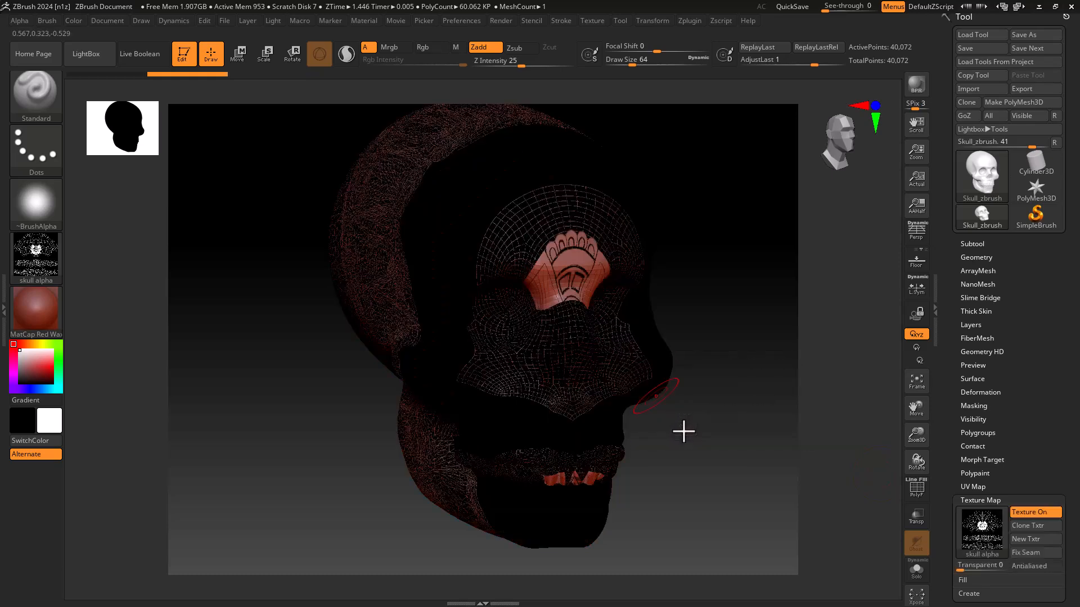
Check the texture placement around the skull and undo the texture map assignment.
{"action": "left_click_drag", "start_coordinate": [804, 457], "coordinate": [779, 463]}
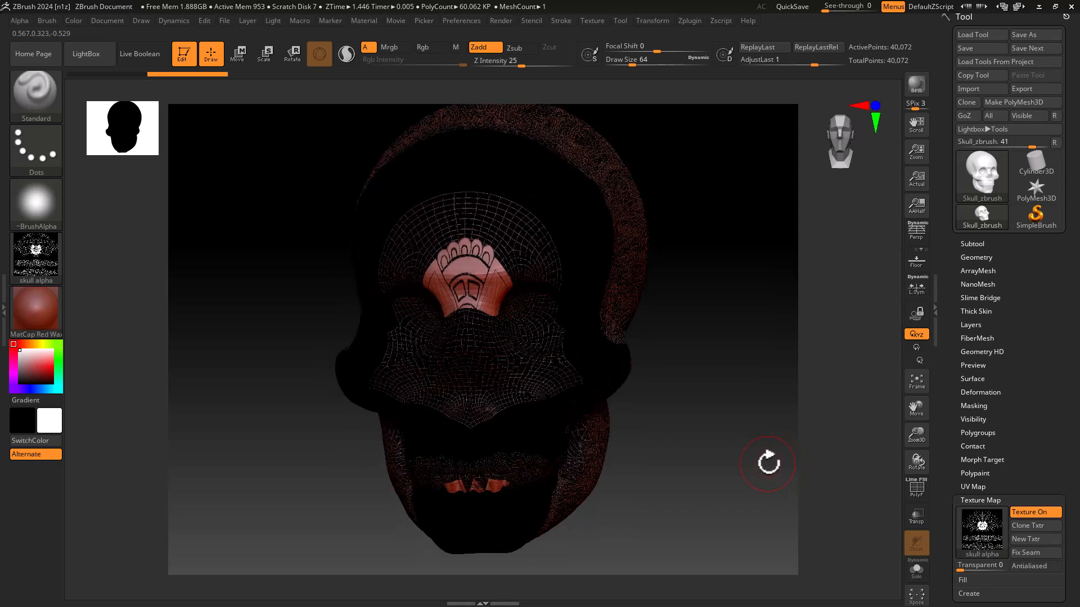
{"action": "key", "text": "shift"}
{"action": "mouse_move", "coordinate": [717, 445]}
{"action": "left_mouse_down"}
{"action": "mouse_move", "coordinate": [815, 499]}
{"action": "mouse_move", "coordinate": [723, 369]}
{"action": "mouse_move", "coordinate": [714, 369]}
{"action": "mouse_move", "coordinate": [721, 439]}
{"action": "mouse_move", "coordinate": [595, 352]}
{"action": "mouse_move", "coordinate": [609, 339]}
{"action": "mouse_move", "coordinate": [671, 383]}
{"action": "left_mouse_up"}
{"action": "key", "text": "ctrl+z"}
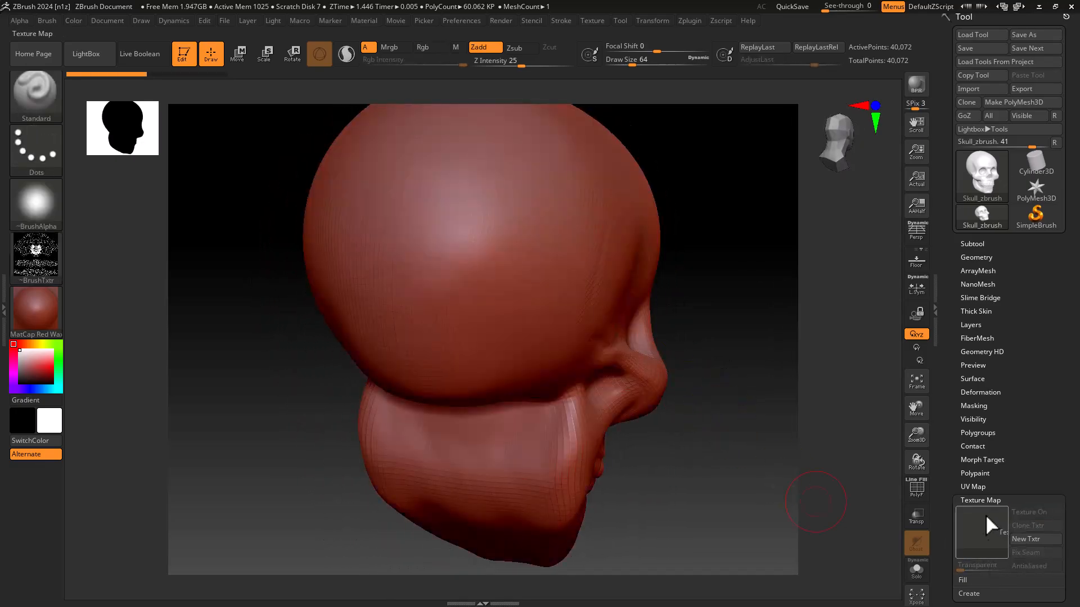
Preview the skull's flattened UV layout with Morph UV and return to the 3D shape.
{"action": "left_click", "coordinate": [969, 487]}
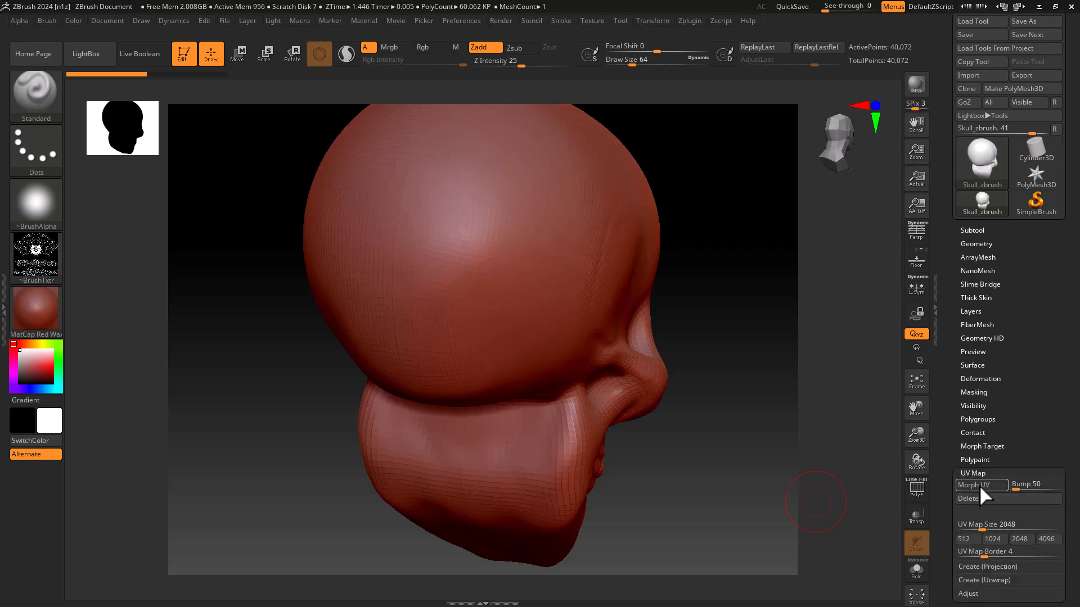
{"action": "left_click", "coordinate": [979, 487]}
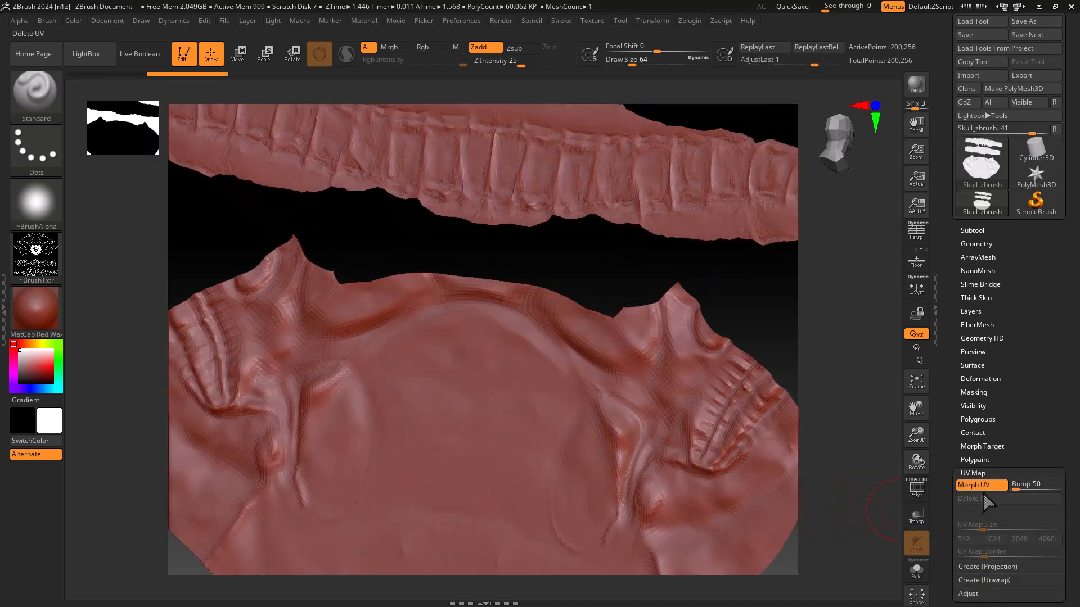
{"action": "left_click", "coordinate": [989, 486]}
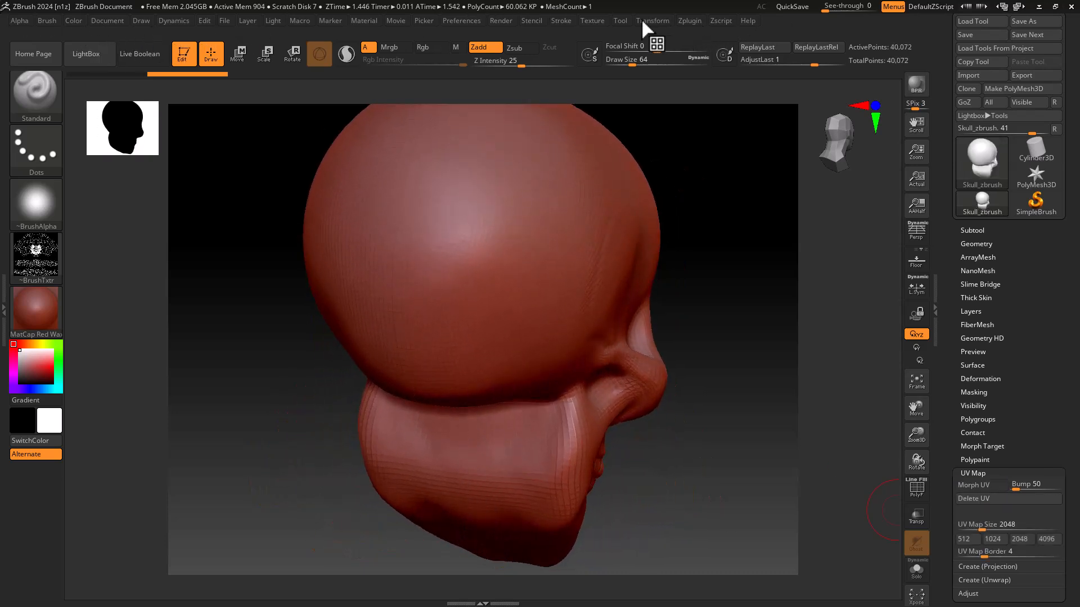
Flip the current ~BrushTxtr texture vertically and assign it as the skull's texture map.
{"action": "left_click", "coordinate": [590, 21]}
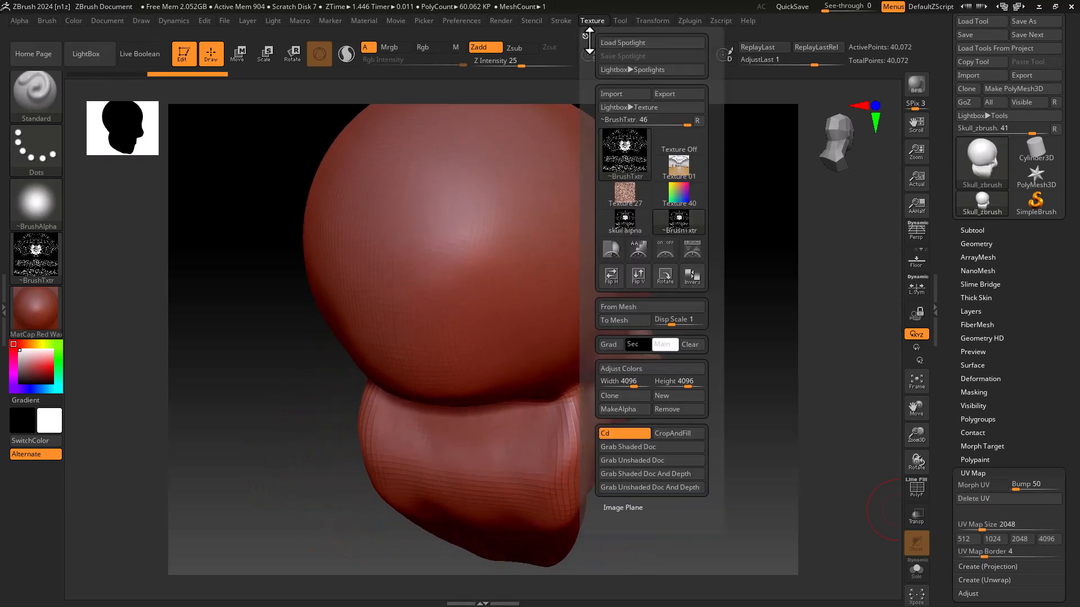
{"action": "left_click", "coordinate": [639, 276]}
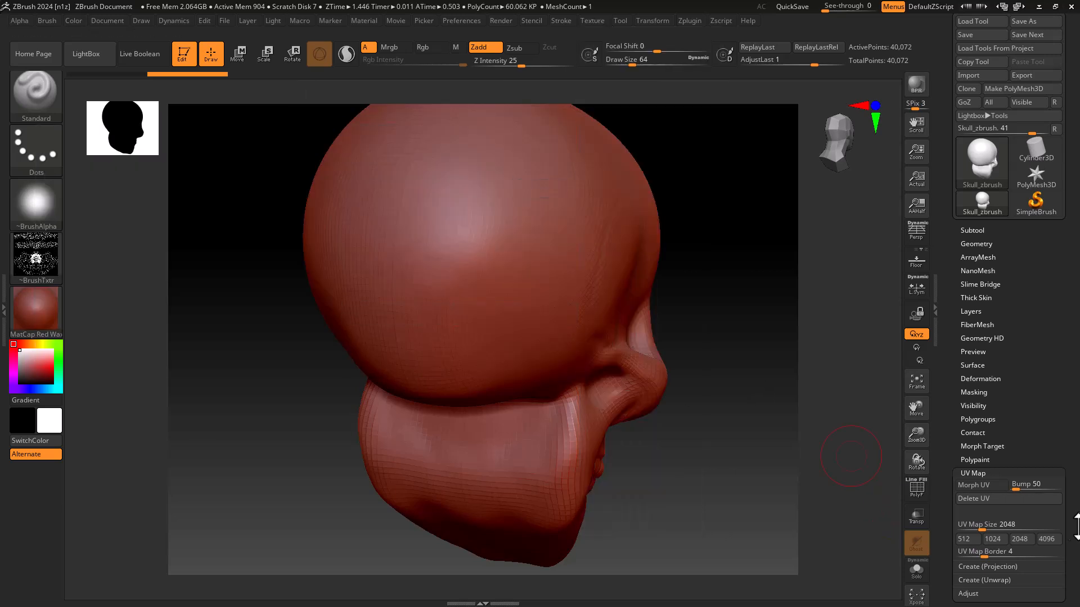
{"action": "left_click", "coordinate": [977, 473]}
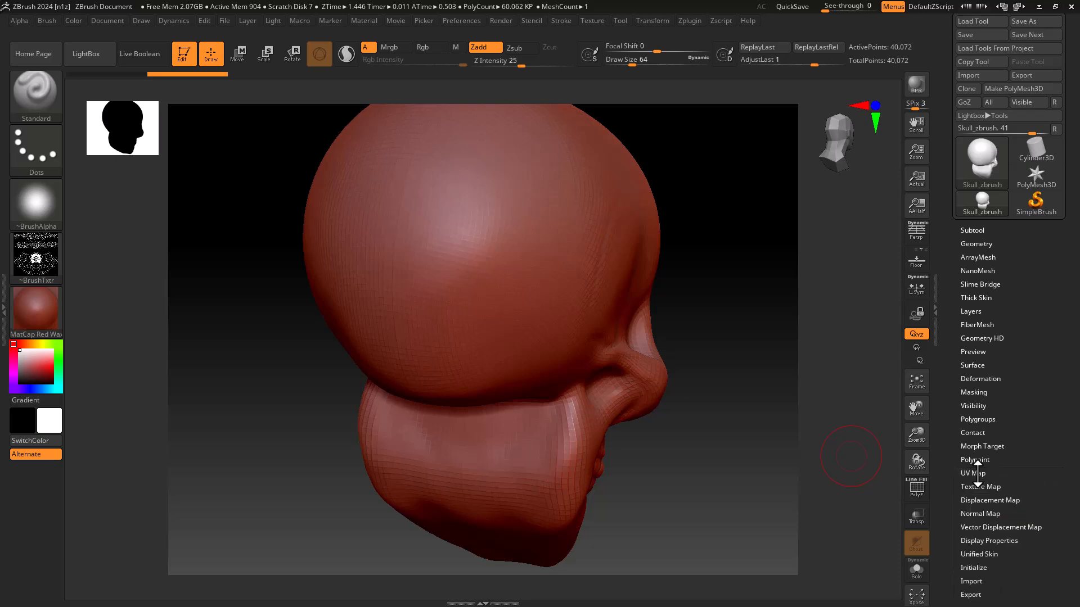
{"action": "left_click", "coordinate": [980, 487]}
{"action": "left_click", "coordinate": [984, 517]}
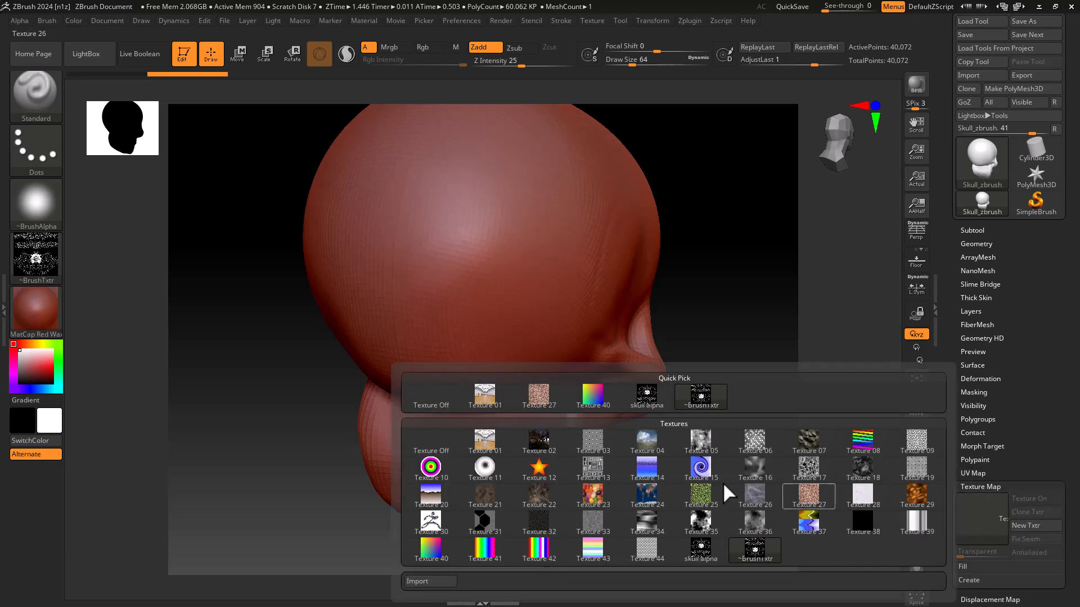
{"action": "left_click", "coordinate": [653, 397]}
{"action": "left_click_drag", "start_coordinate": [694, 429], "coordinate": [653, 438]}
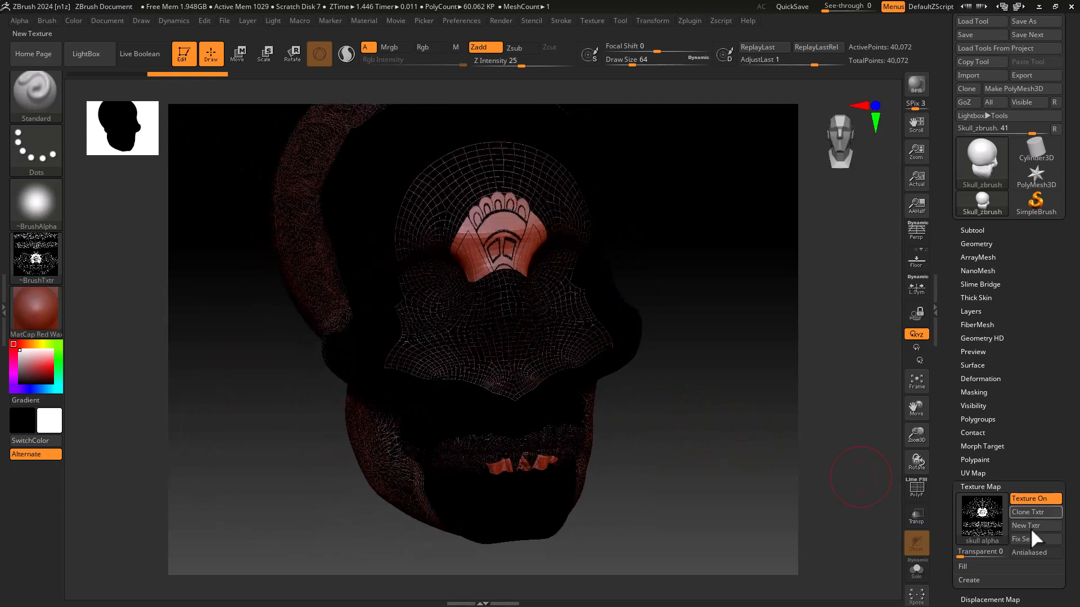
{"action": "left_click", "coordinate": [984, 518]}
{"action": "left_click", "coordinate": [704, 393]}
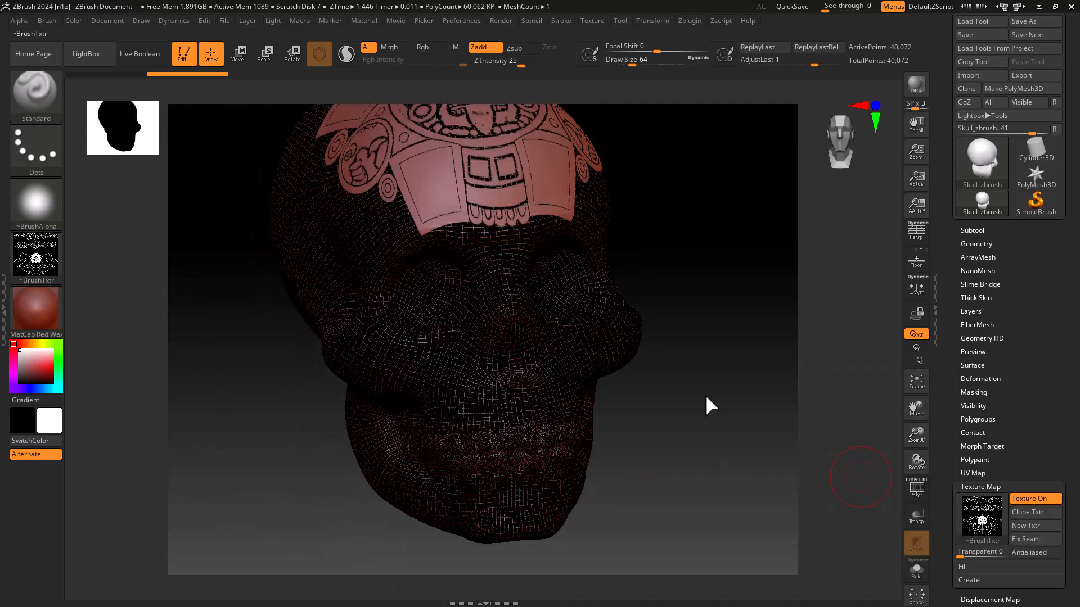
{"action": "left_click_drag", "start_coordinate": [803, 464], "coordinate": [794, 353]}
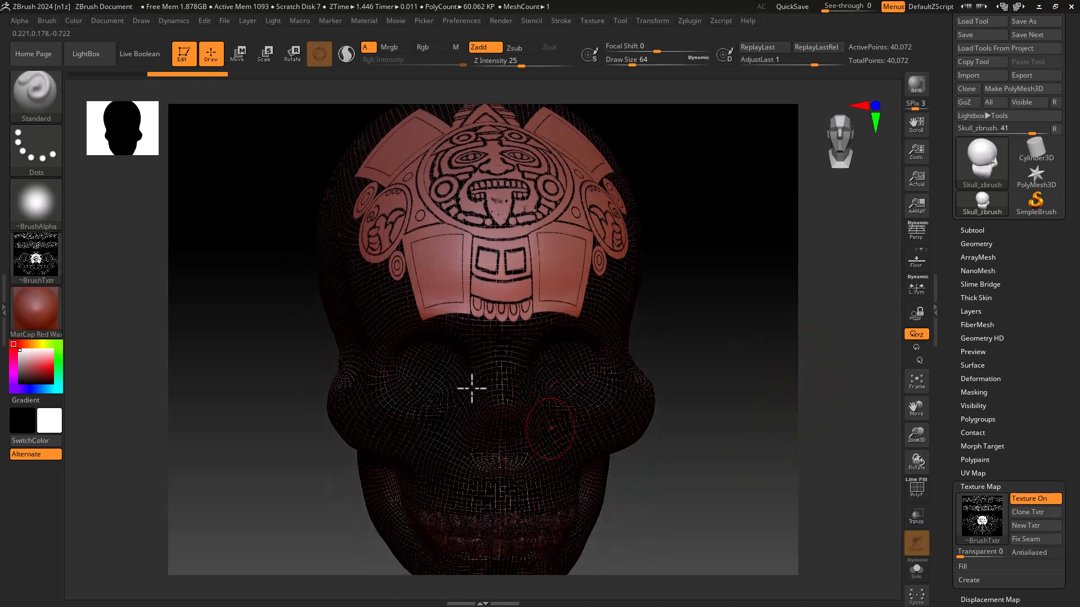
{"action": "left_click", "coordinate": [978, 487]}
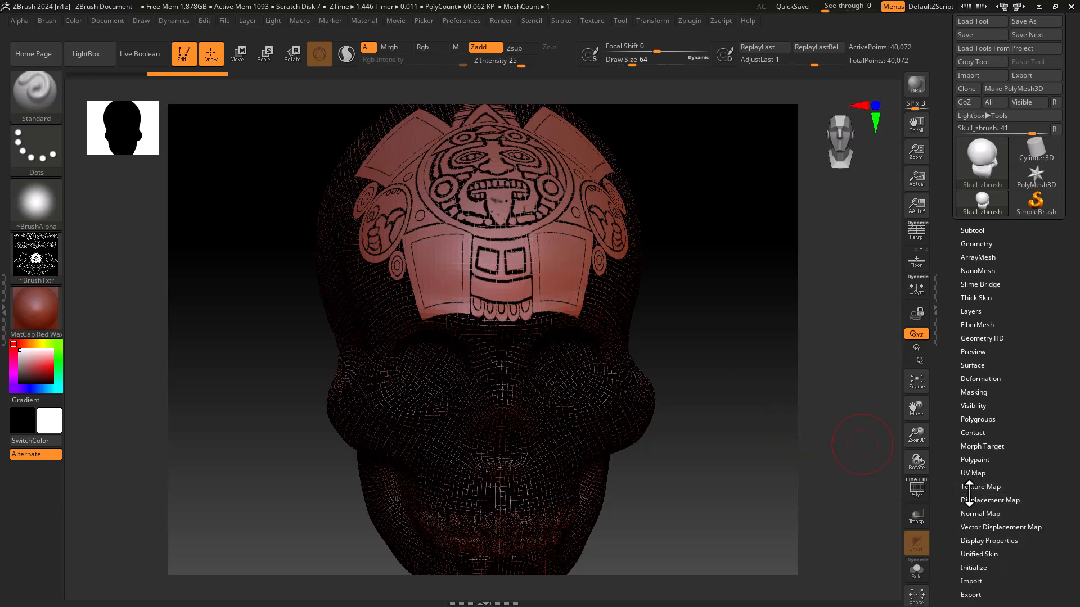
{"action": "left_click_drag", "start_coordinate": [956, 439], "coordinate": [952, 415]}
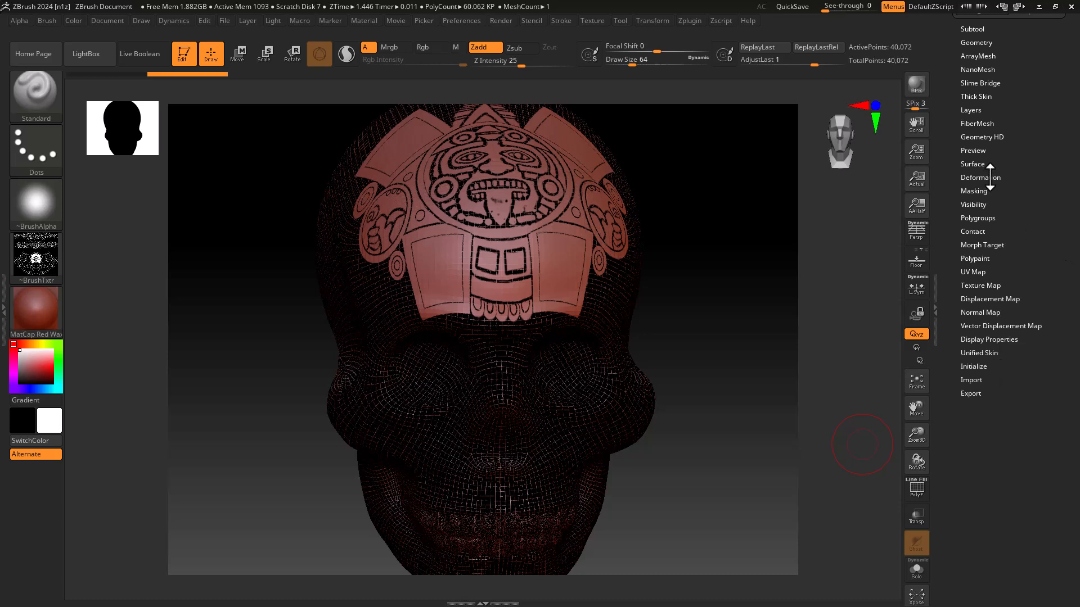
{"action": "left_click", "coordinate": [973, 192]}
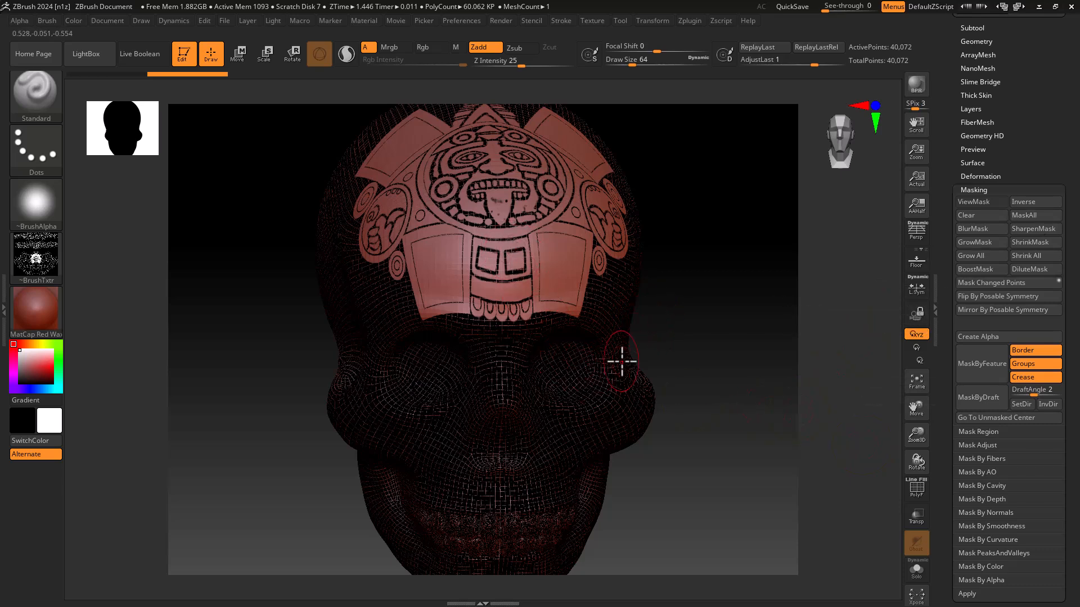
Switch to skull alpha.psd in Photoshop and hide Layer 0 with the UV wireframe.
{"action": "key", "text": "alt+Tab"}
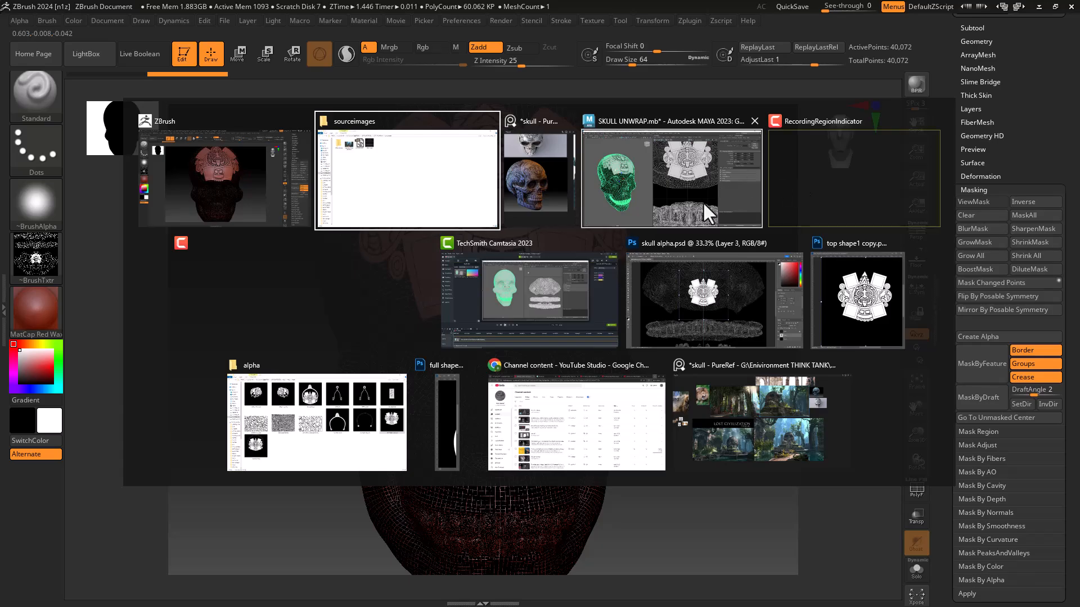
{"action": "left_click", "coordinate": [728, 296]}
{"action": "left_click", "coordinate": [928, 483]}
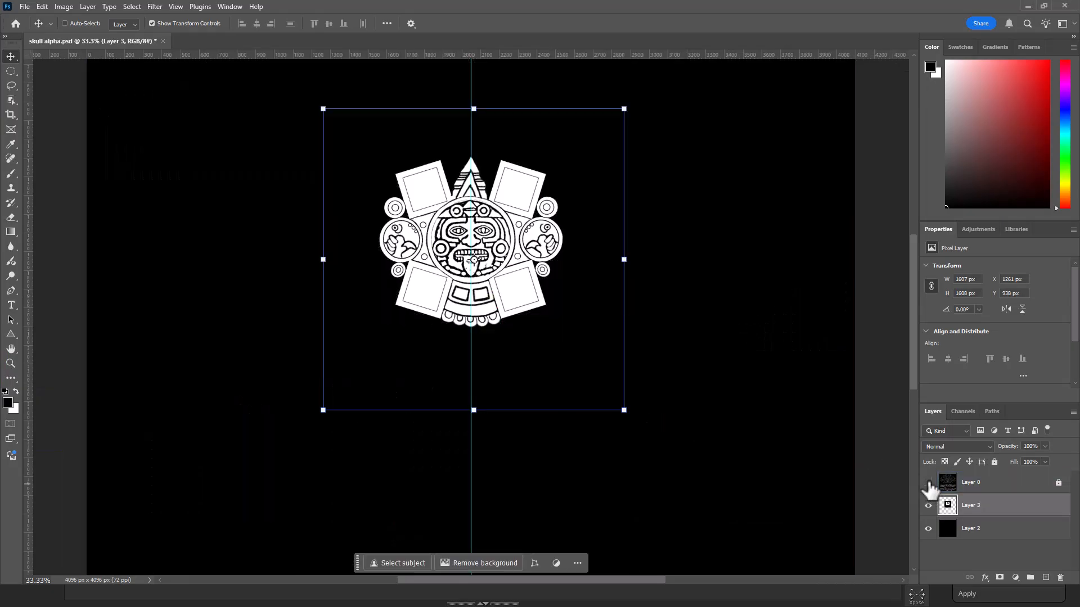
{"action": "left_click", "coordinate": [746, 361], "text": "ctrl"}
Save the document over the existing skull alpha.psd in the sourceimages folder.
{"action": "key", "text": "ctrl+shift+s"}
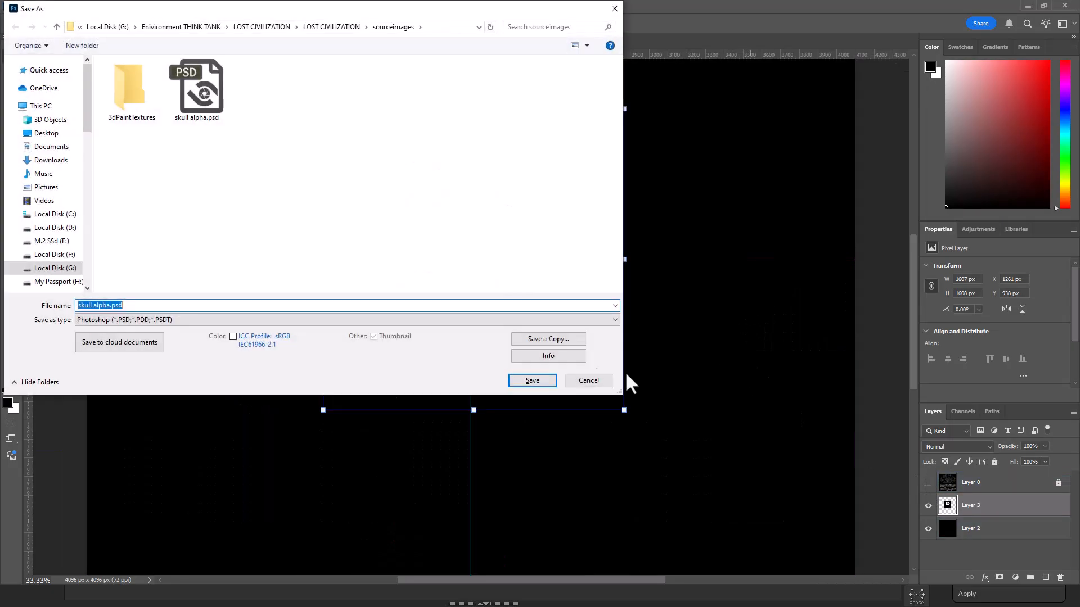
{"action": "double_click", "coordinate": [205, 98]}
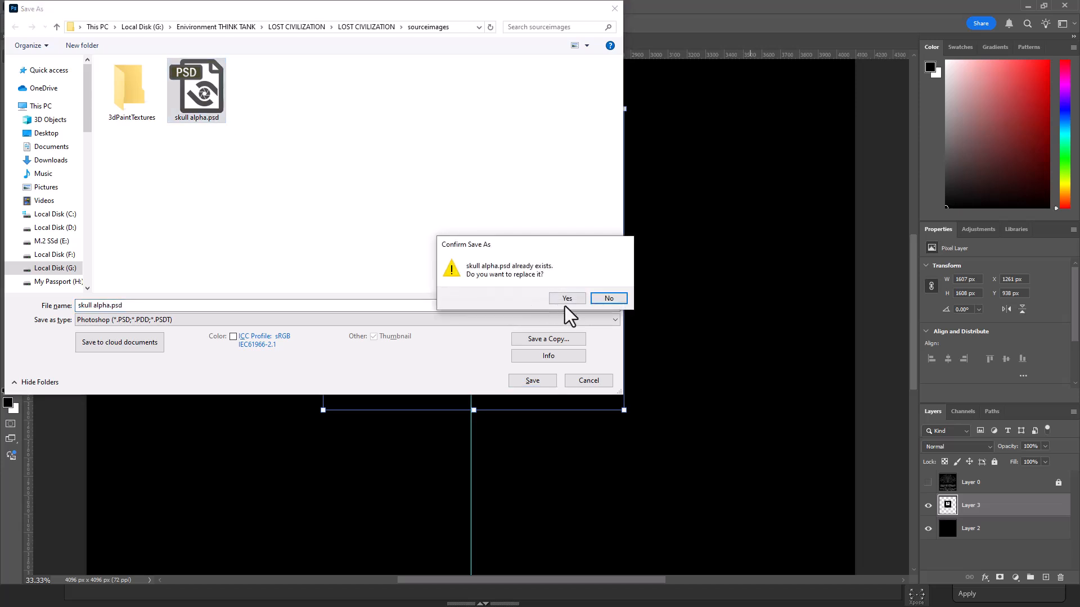
{"action": "left_click", "coordinate": [563, 302]}
{"action": "left_click", "coordinate": [624, 157]}
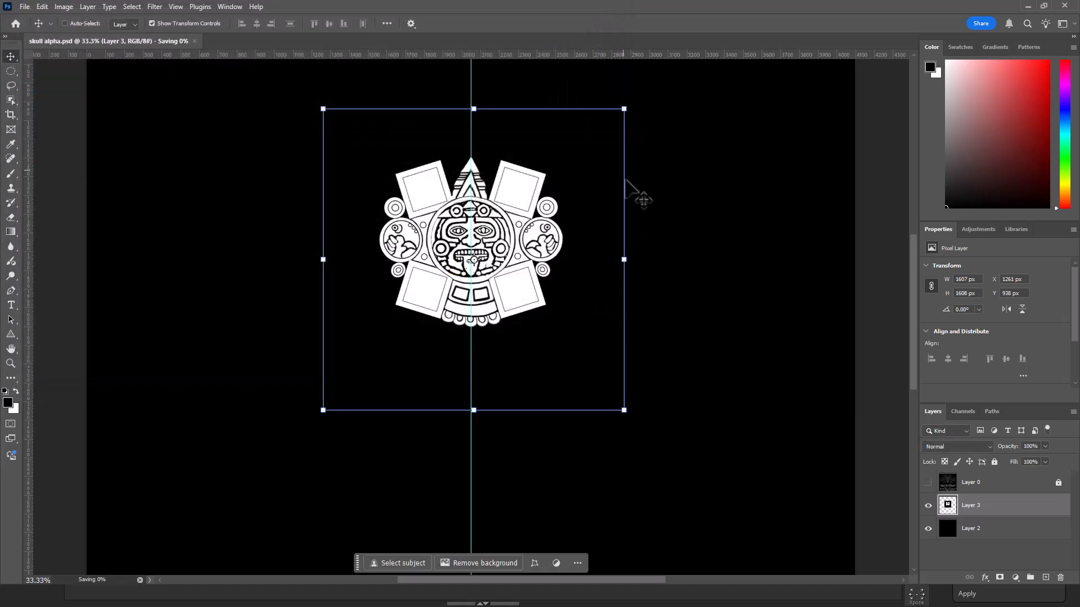
Return to ZBrush, import the updated skull alpha.psd into the texture library, and make it the current texture.
{"action": "key", "text": "alt+Tab"}
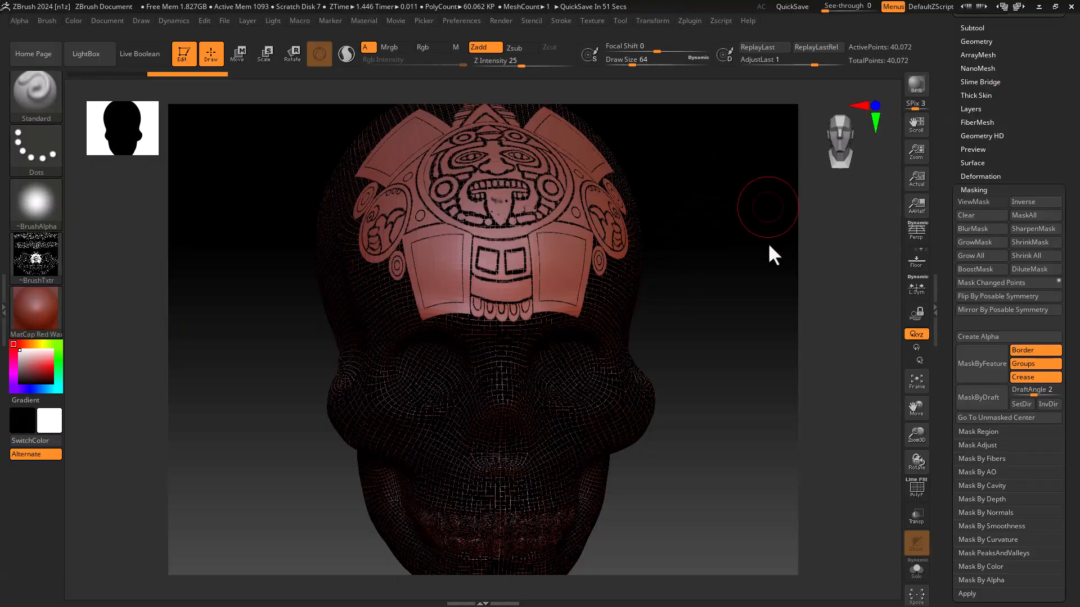
{"action": "left_click", "coordinate": [32, 264]}
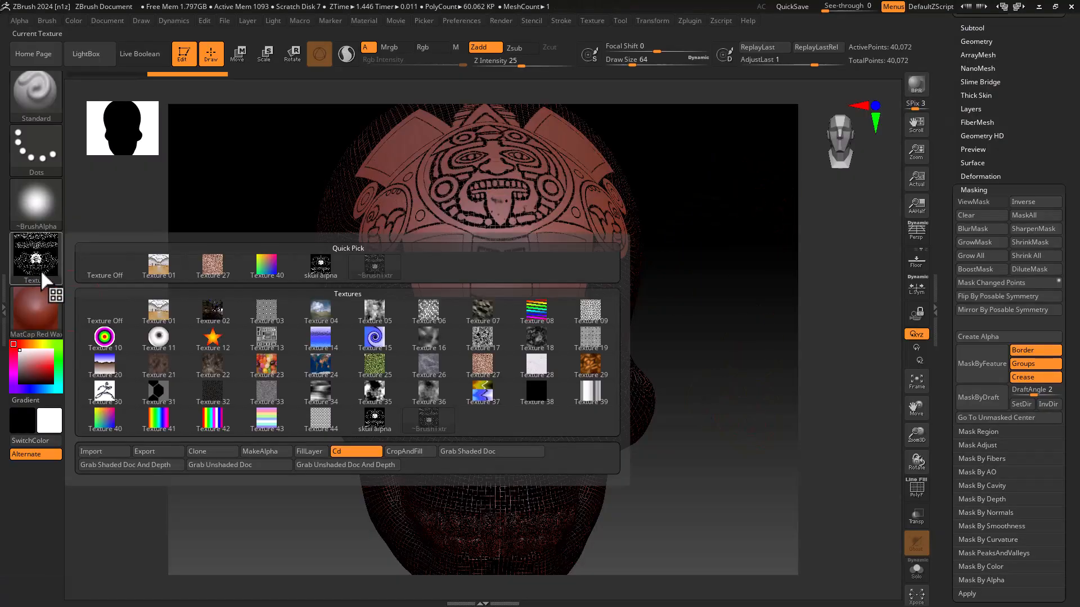
{"action": "left_click", "coordinate": [49, 256]}
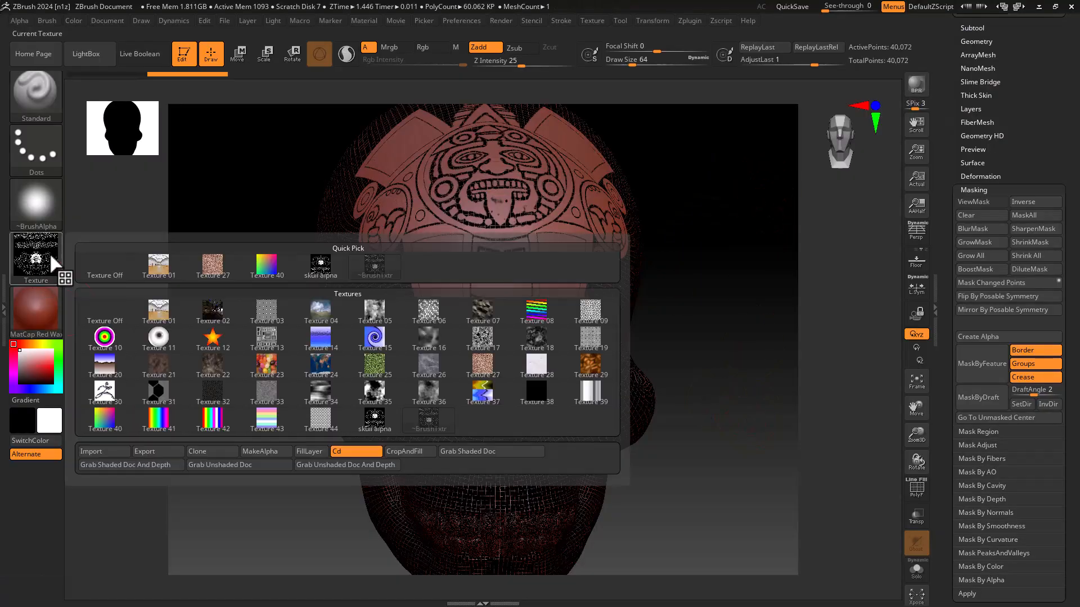
{"action": "left_click", "coordinate": [100, 450]}
{"action": "double_click", "coordinate": [269, 112]}
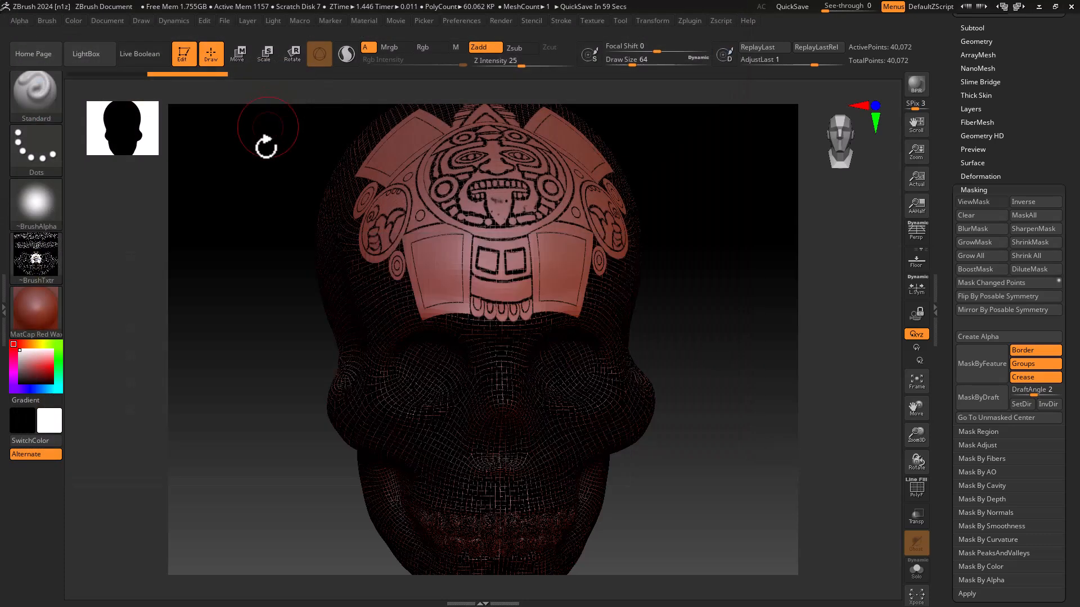
{"action": "left_click", "coordinate": [40, 261]}
{"action": "left_click", "coordinate": [438, 276]}
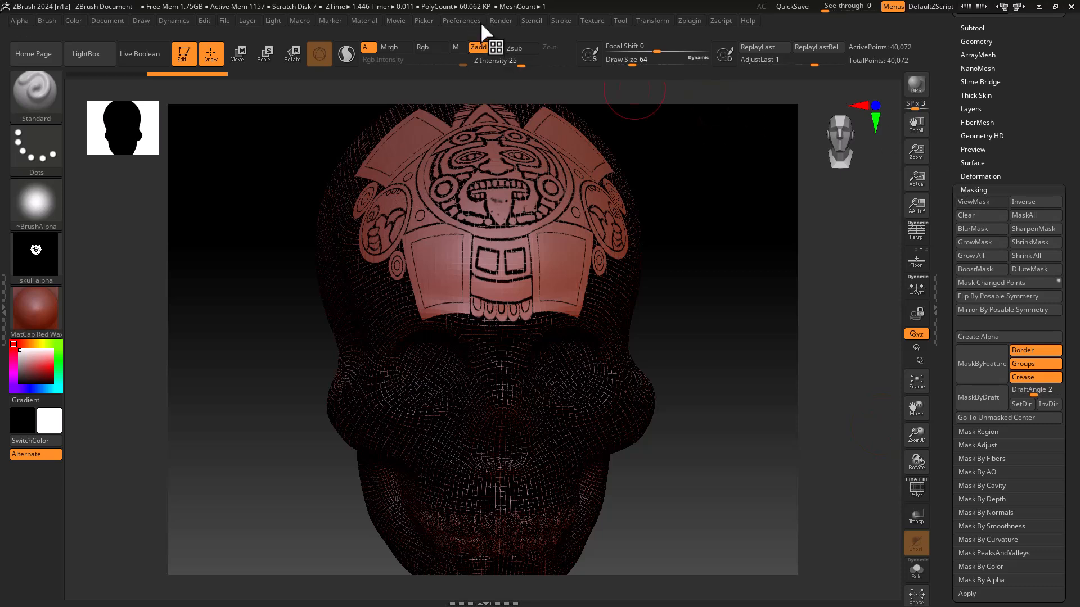
Flip the new wireframe-free skull alpha texture vertically and assign it as the skull's texture map.
{"action": "left_click", "coordinate": [598, 21]}
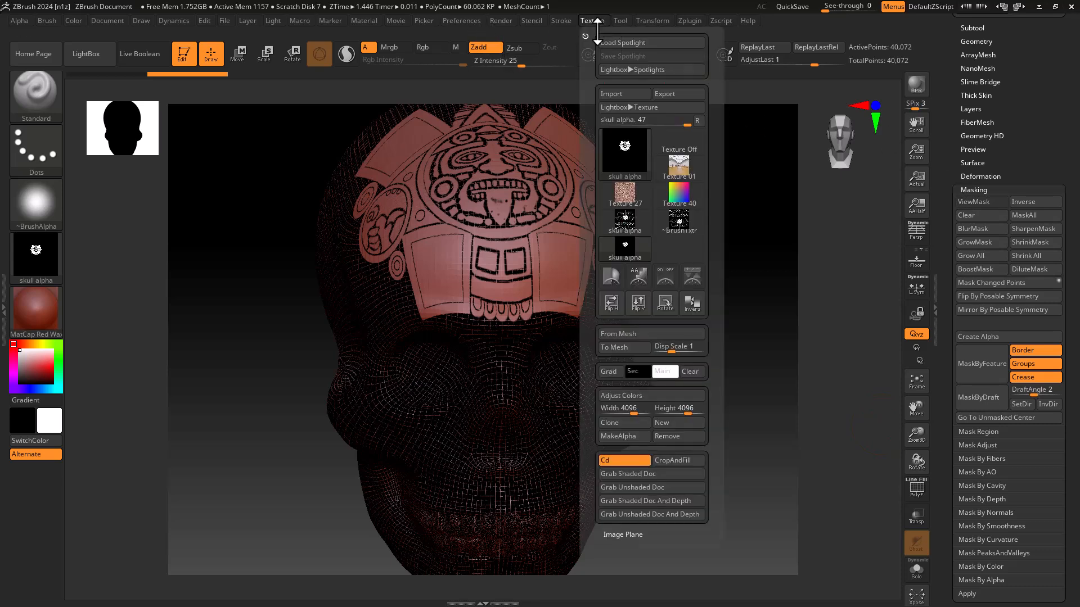
{"action": "left_click", "coordinate": [631, 156]}
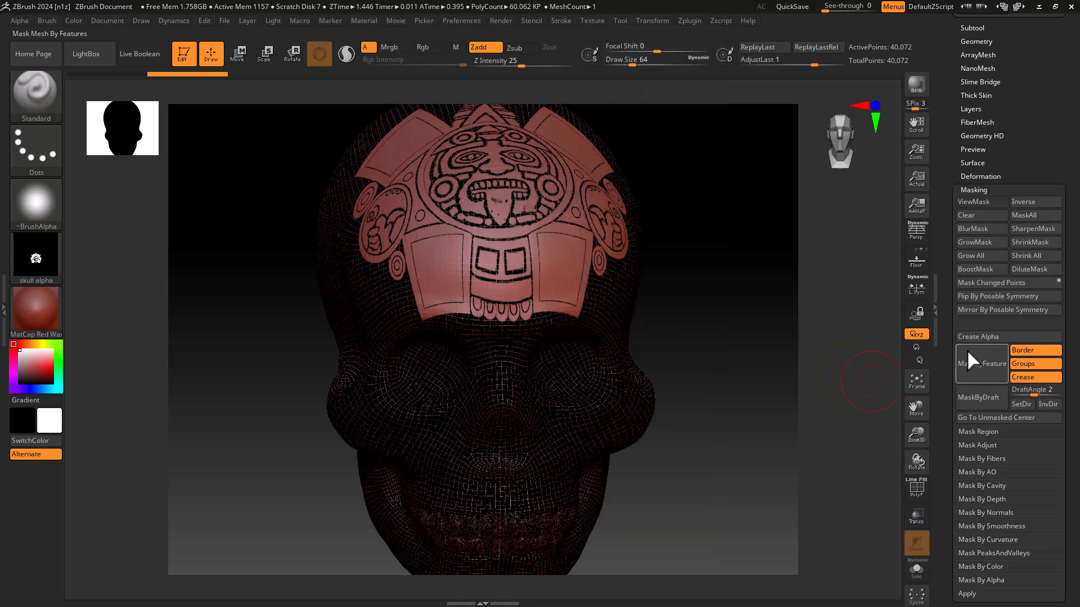
{"action": "left_click", "coordinate": [974, 190]}
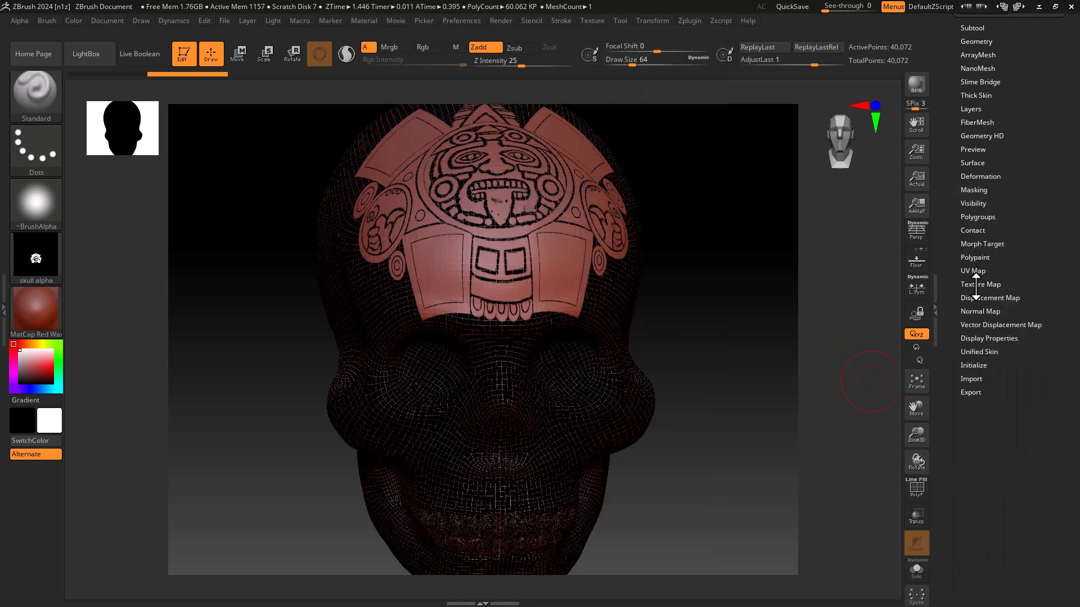
{"action": "left_click", "coordinate": [979, 284]}
{"action": "left_click", "coordinate": [985, 318]}
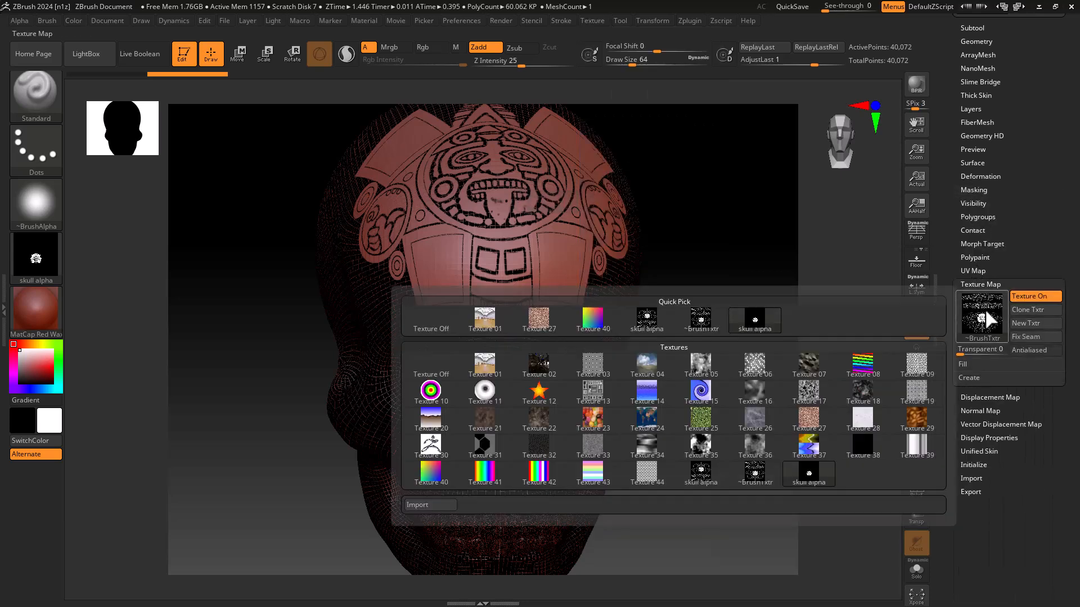
{"action": "left_click", "coordinate": [760, 316]}
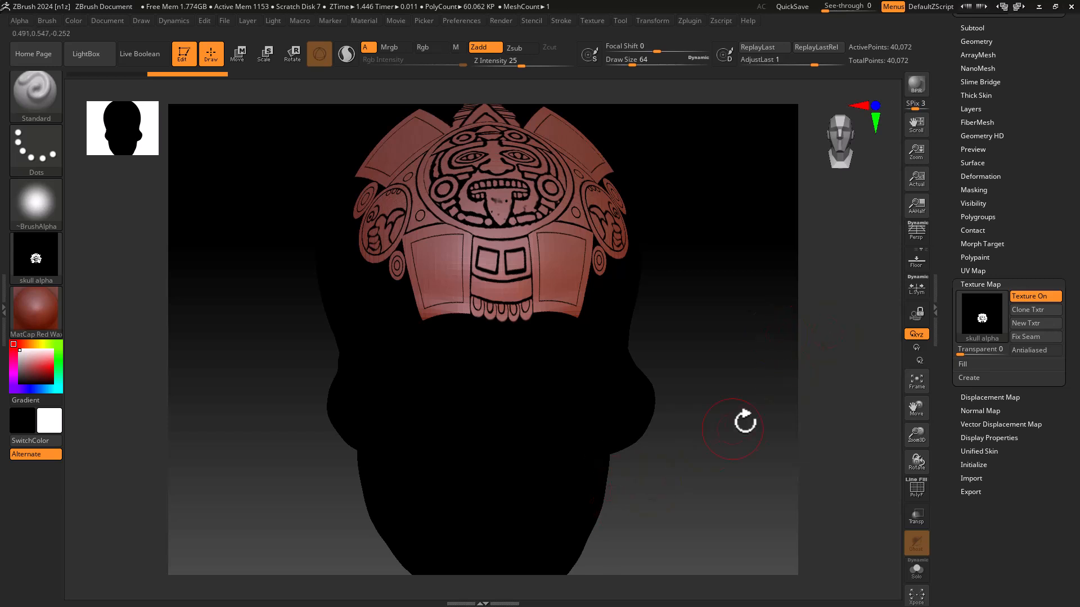
{"action": "left_click_drag", "start_coordinate": [742, 423], "coordinate": [767, 429]}
{"action": "key", "text": "super"}
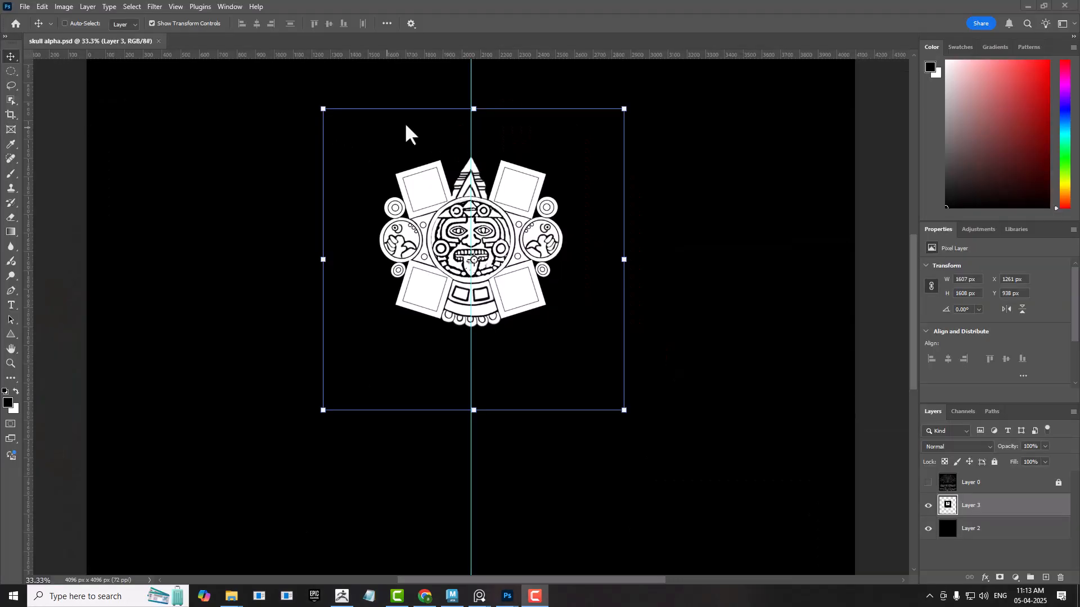
{"action": "left_click", "coordinate": [1025, 5]}
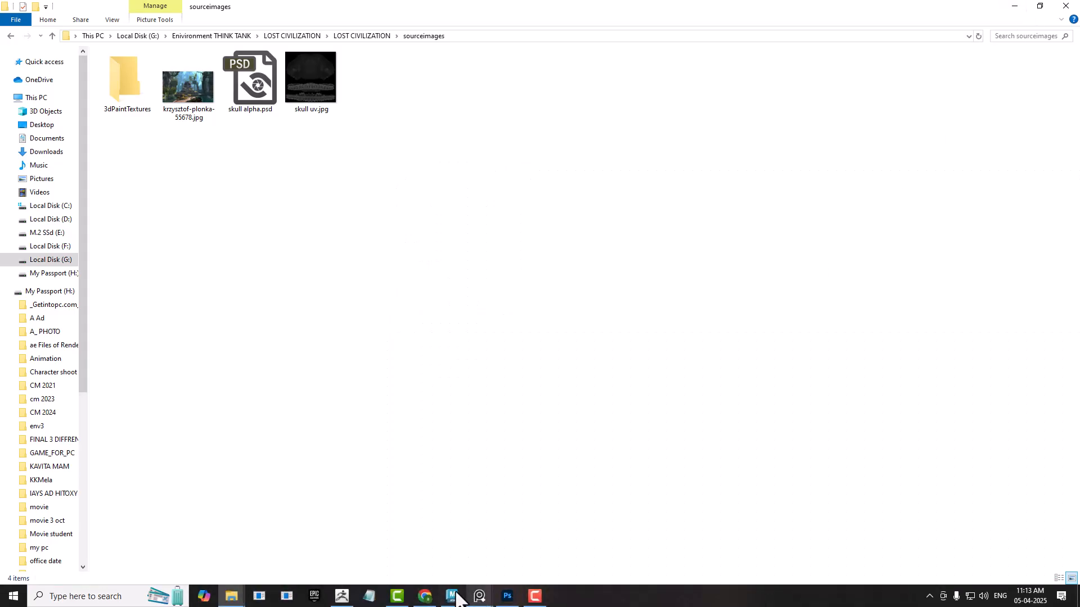
{"action": "left_click", "coordinate": [342, 596]}
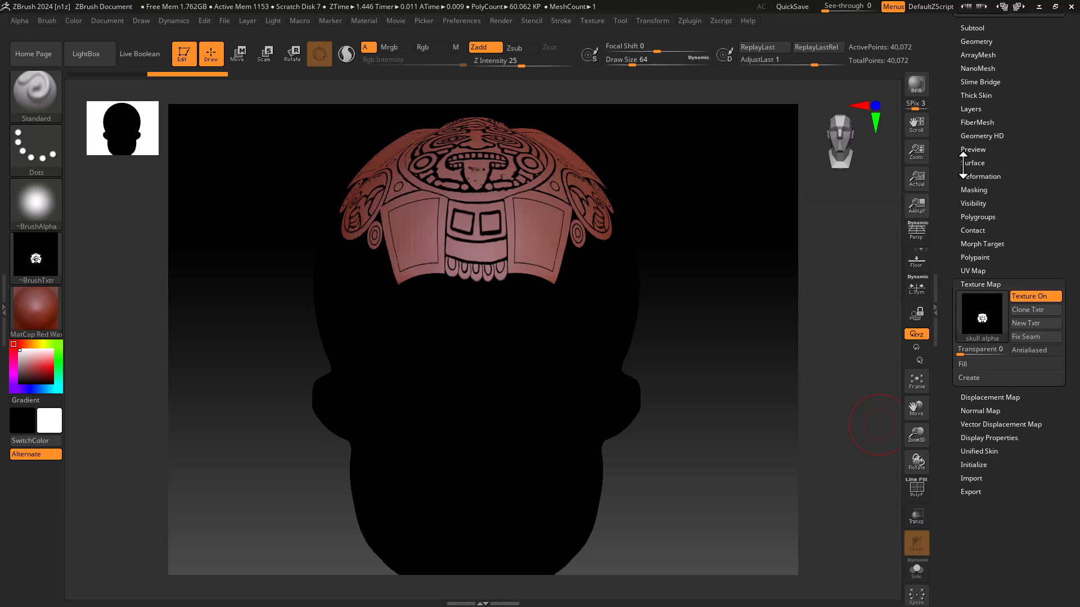
Look through the skull's masking options for a way to build a mask from the applied texture.
{"action": "left_click_drag", "start_coordinate": [957, 79], "coordinate": [956, 83]}
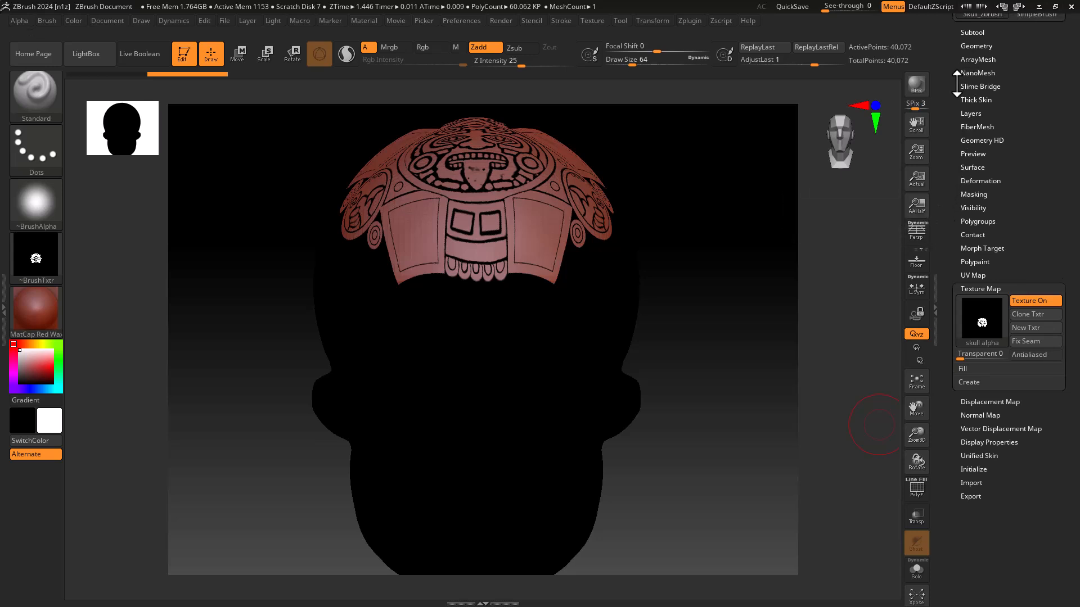
{"action": "left_click", "coordinate": [978, 194]}
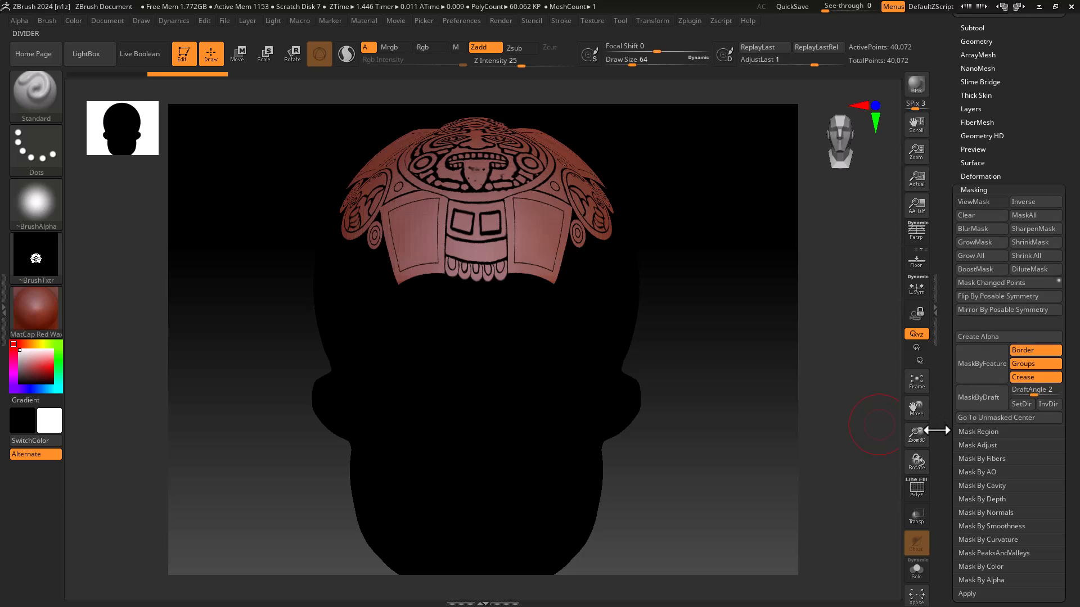
{"action": "scroll", "coordinate": [946, 439], "scroll_direction": "down", "scroll_amount": 5}
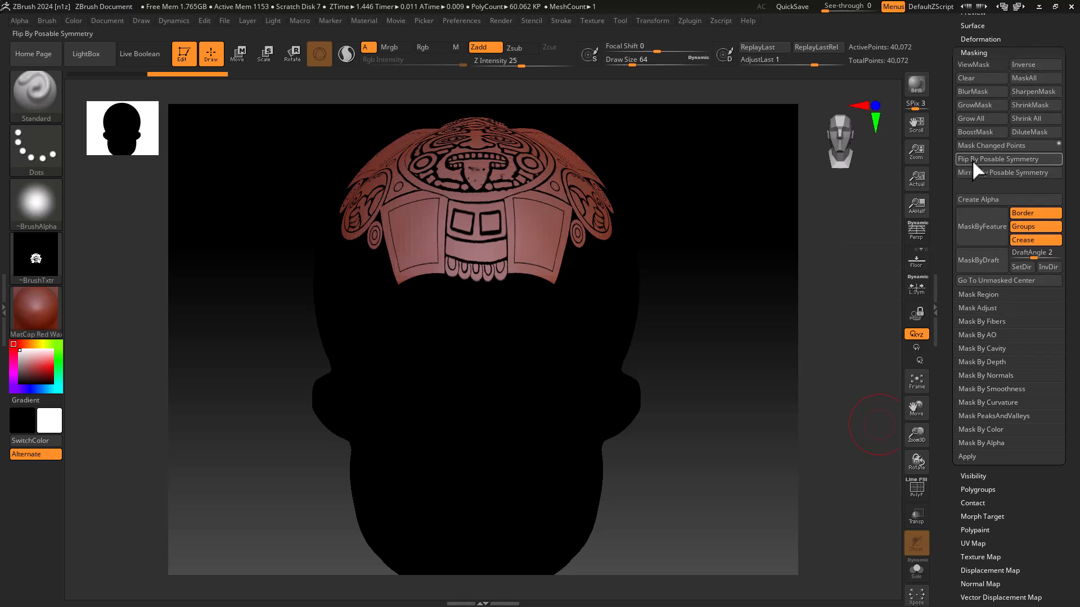
{"action": "left_click", "coordinate": [969, 295]}
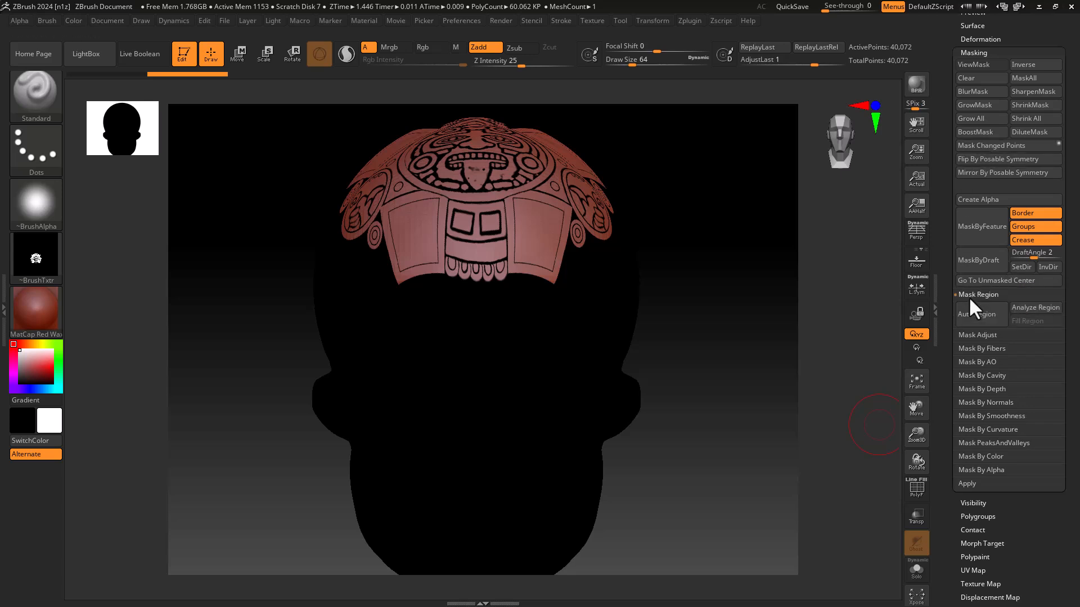
{"action": "left_click", "coordinate": [969, 295]}
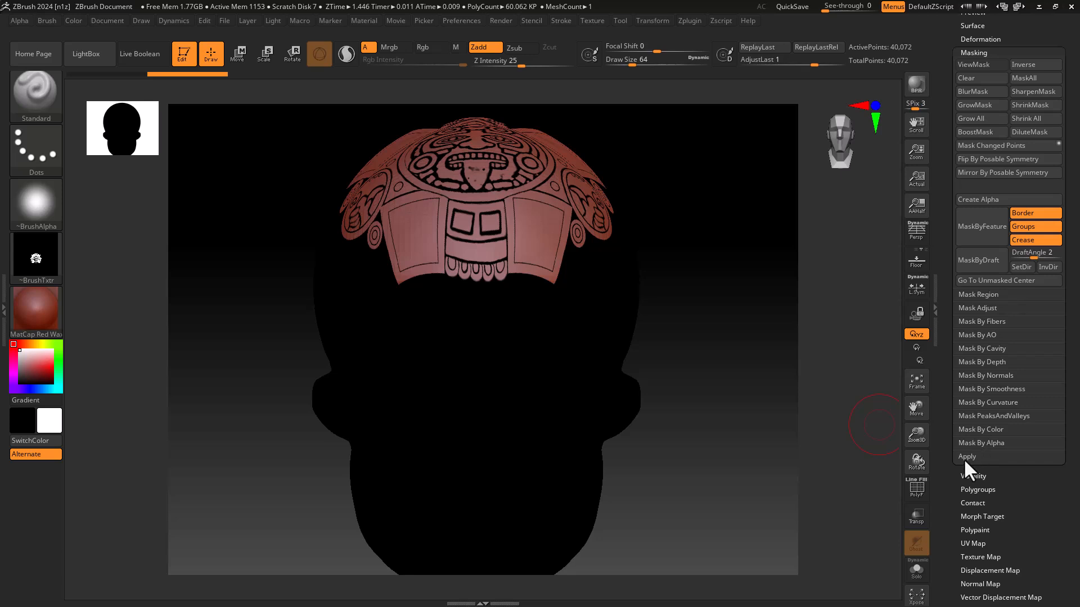
{"action": "scroll", "coordinate": [1001, 128], "scroll_direction": "up", "scroll_amount": 3}
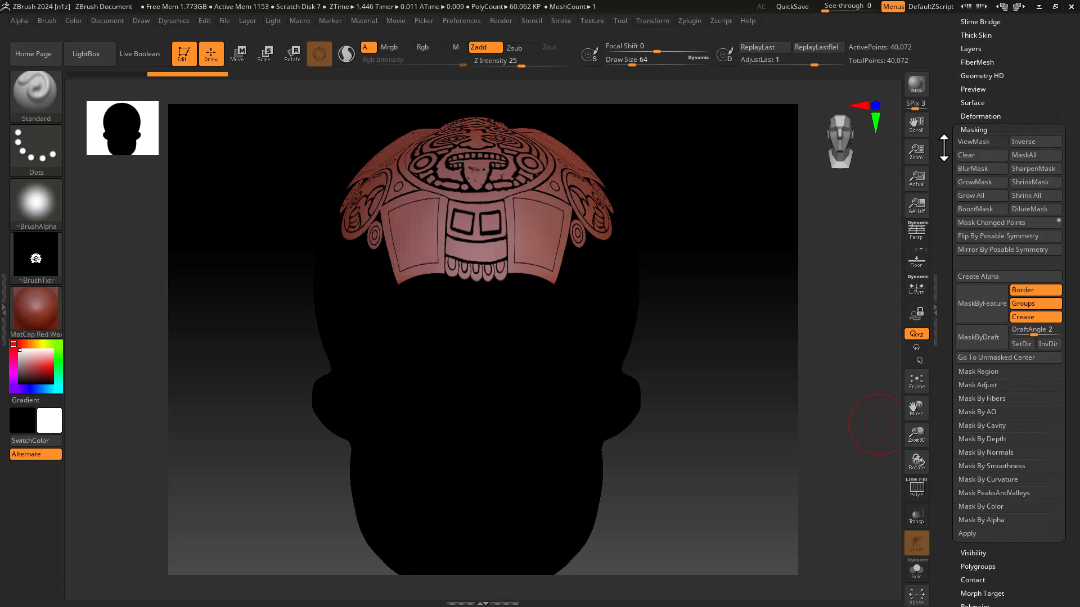
{"action": "left_click", "coordinate": [1000, 129]}
{"action": "left_click", "coordinate": [1000, 129]}
{"action": "left_click", "coordinate": [979, 385]}
{"action": "left_click", "coordinate": [978, 385]}
{"action": "scroll", "coordinate": [989, 304], "scroll_direction": "down", "scroll_amount": 5}
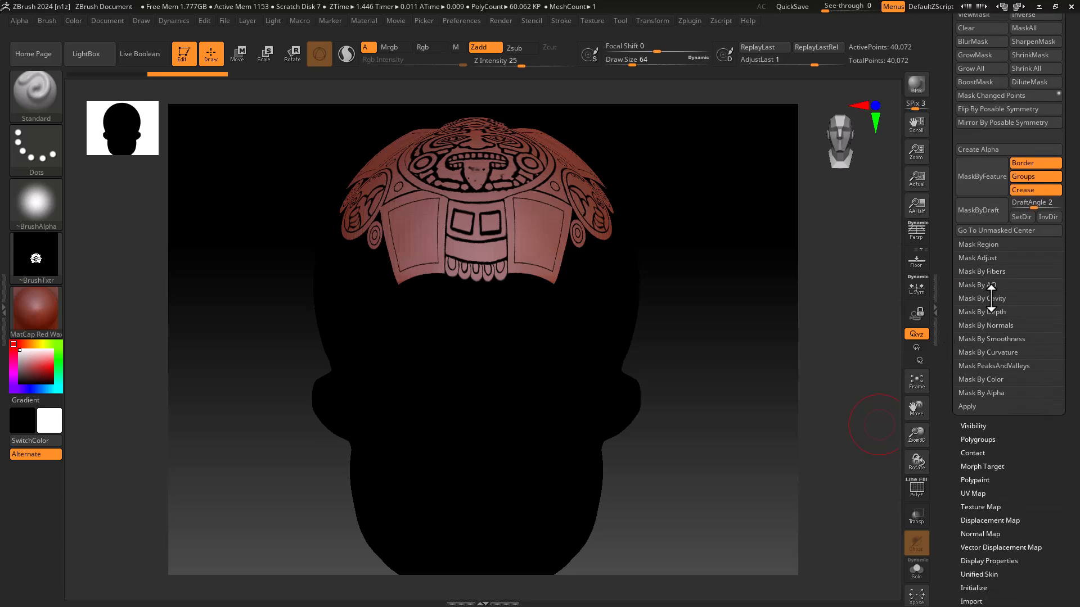
Try masking the skull by cavity, and clear that mask from the mesh.
{"action": "left_click", "coordinate": [987, 285]}
{"action": "left_click", "coordinate": [986, 282]}
{"action": "left_click", "coordinate": [987, 299]}
{"action": "left_click", "coordinate": [987, 300]}
{"action": "left_click", "coordinate": [993, 311]}
{"action": "left_click", "coordinate": [993, 310]}
{"action": "left_click", "coordinate": [992, 299]}
{"action": "left_click", "coordinate": [987, 311]}
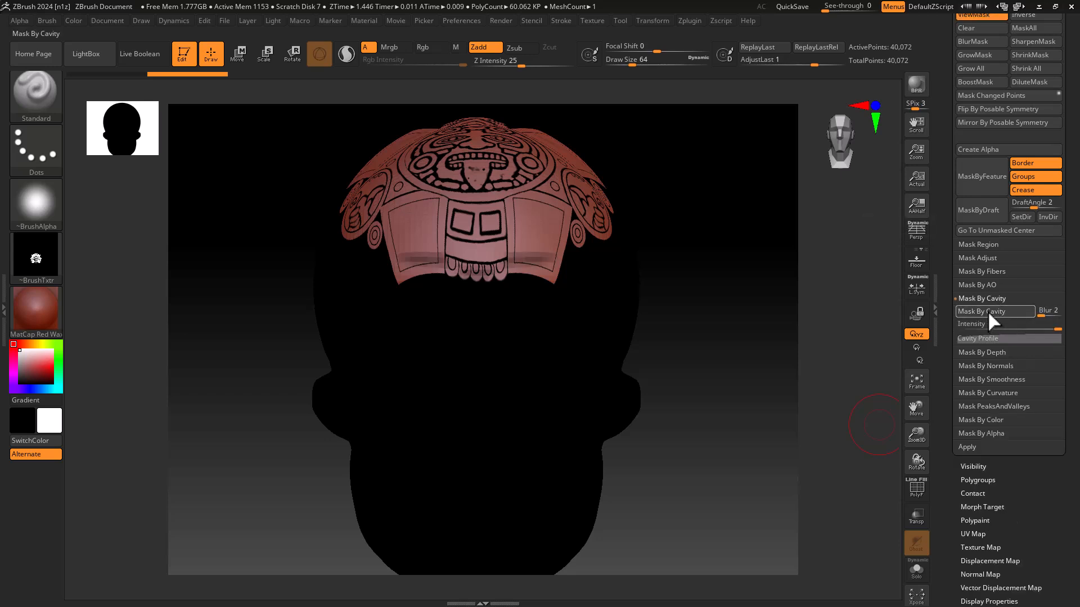
{"action": "left_click_drag", "start_coordinate": [726, 273], "coordinate": [771, 421], "text": "ctrl"}
Show the skull's polyframe and subdivide the mesh repeatedly up to 12.816 million polygons.
{"action": "key", "text": "shift"}
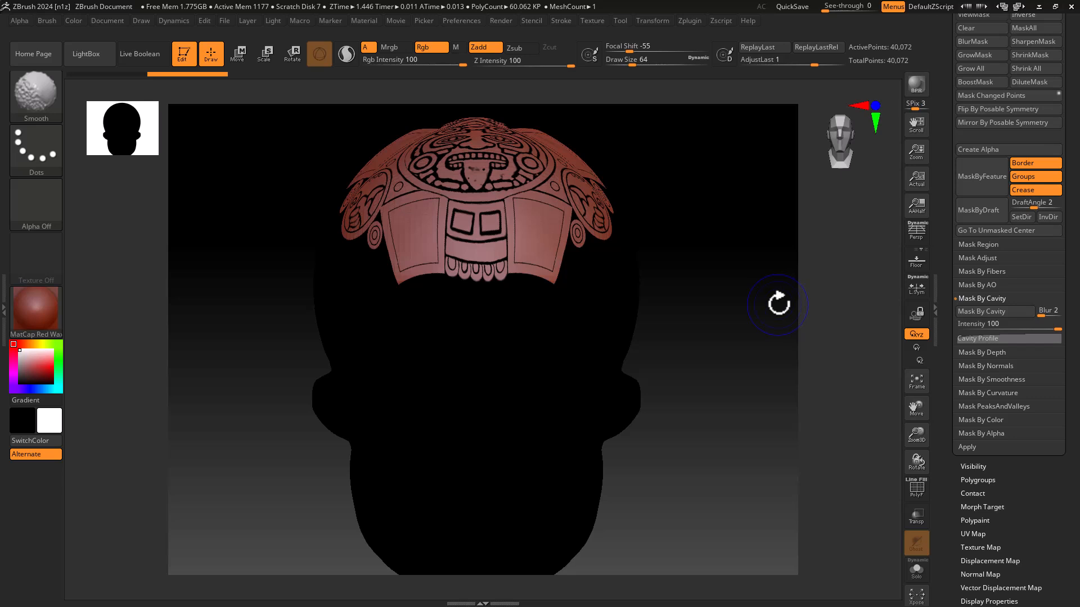
{"action": "key", "text": "shift+f"}
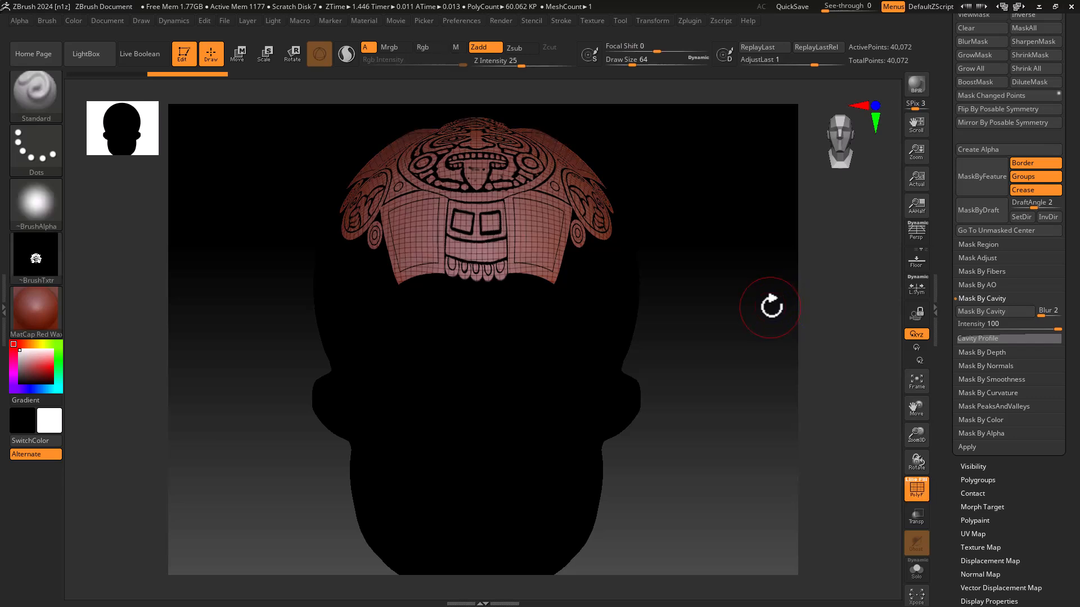
{"action": "key", "text": "ctrl"}
{"action": "key", "text": "ctrl+d"}
{"action": "key", "text": "ctrl+d"}
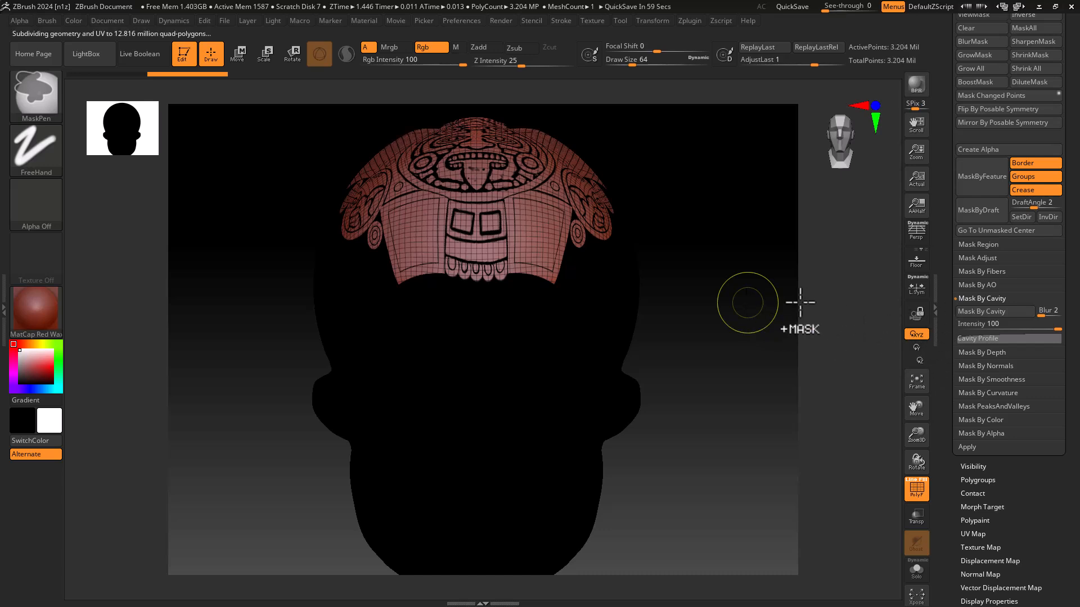
{"action": "left_click_drag", "start_coordinate": [800, 302], "coordinate": [786, 297]}
{"action": "key", "text": "shift"}
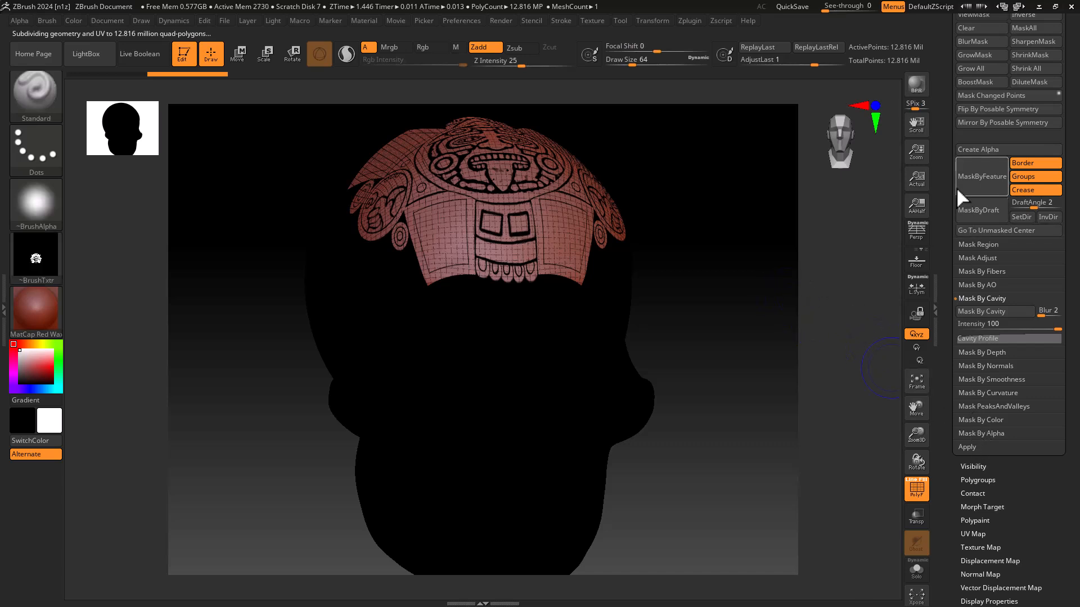
Mask the subdivided skull by the intensity of its sun pattern texture.
{"action": "left_click_drag", "start_coordinate": [947, 184], "coordinate": [941, 242]}
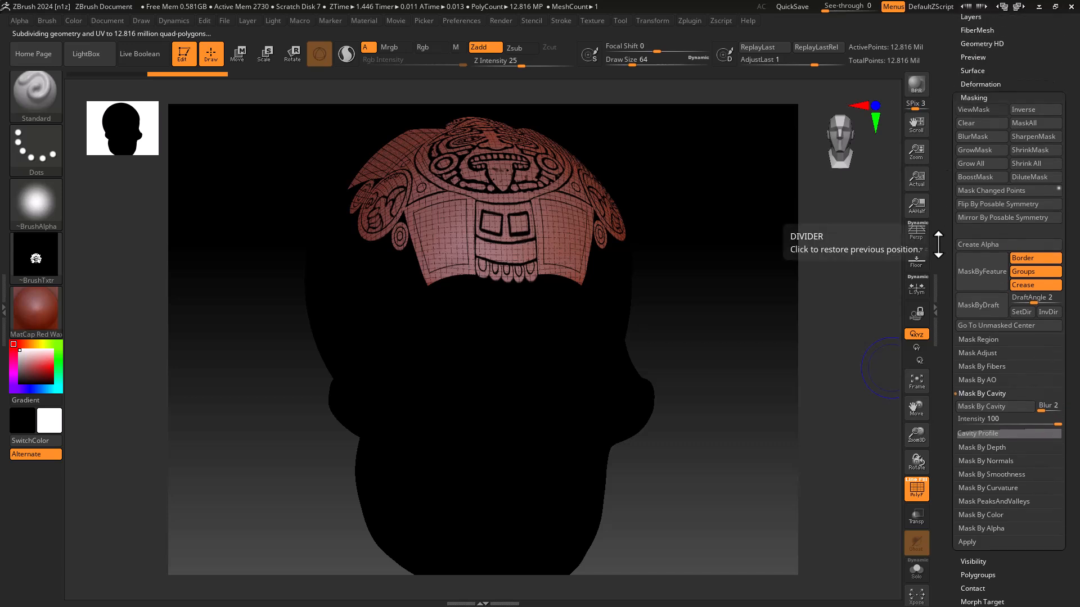
{"action": "key", "text": "super"}
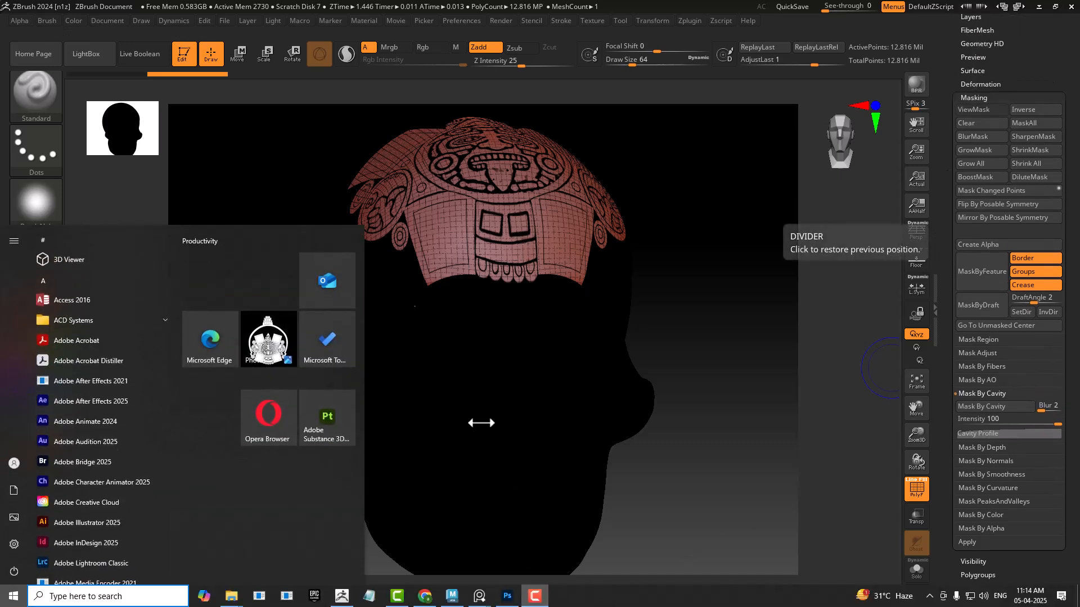
{"action": "left_click", "coordinate": [333, 142]}
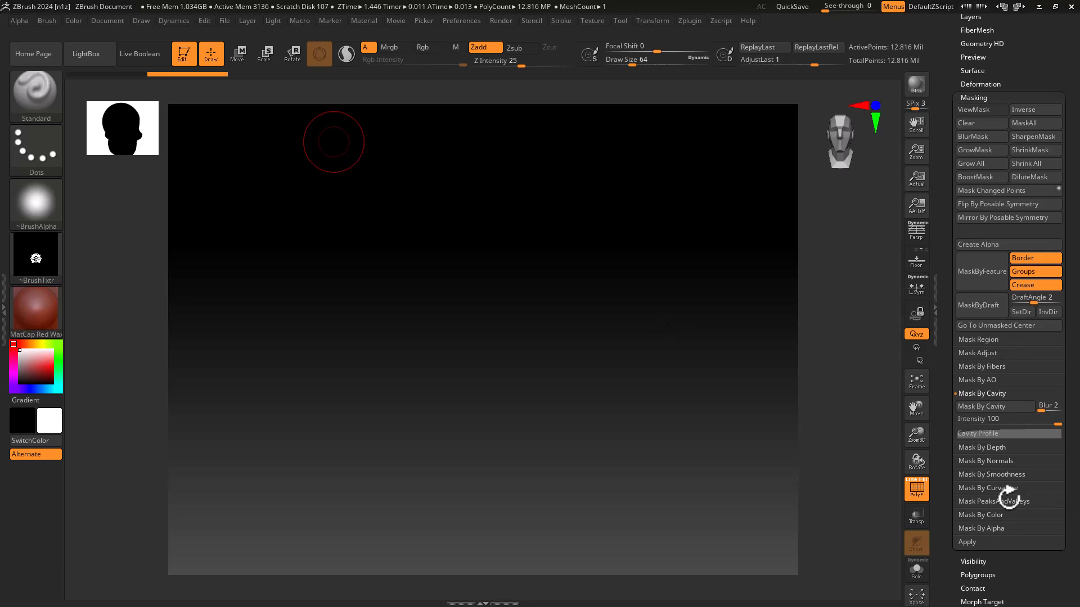
{"action": "left_click", "coordinate": [996, 515]}
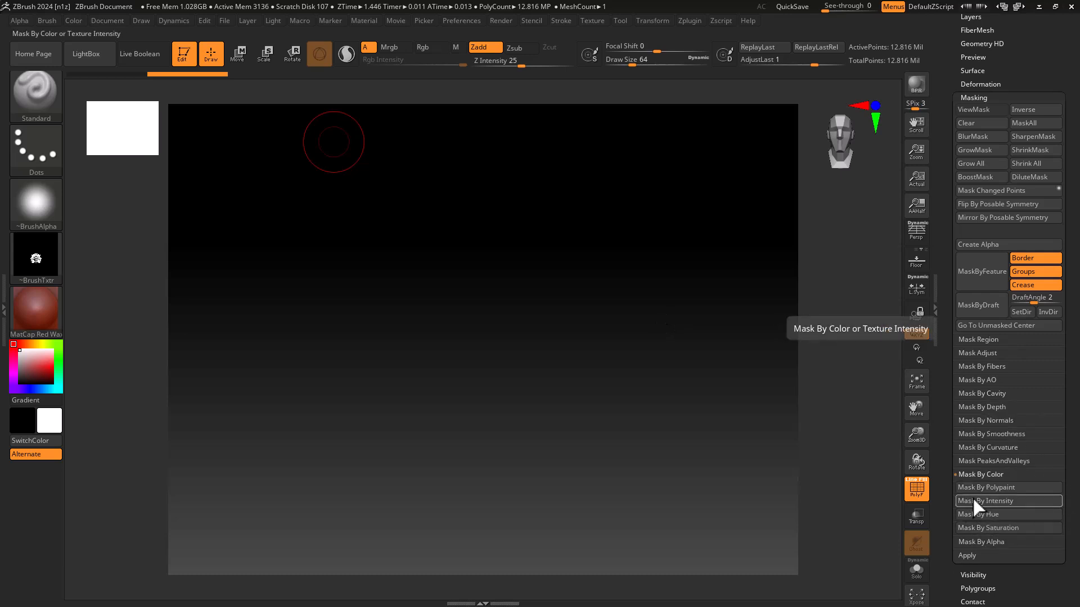
{"action": "left_click", "coordinate": [975, 499]}
{"action": "left_click_drag", "start_coordinate": [668, 404], "coordinate": [664, 417]}
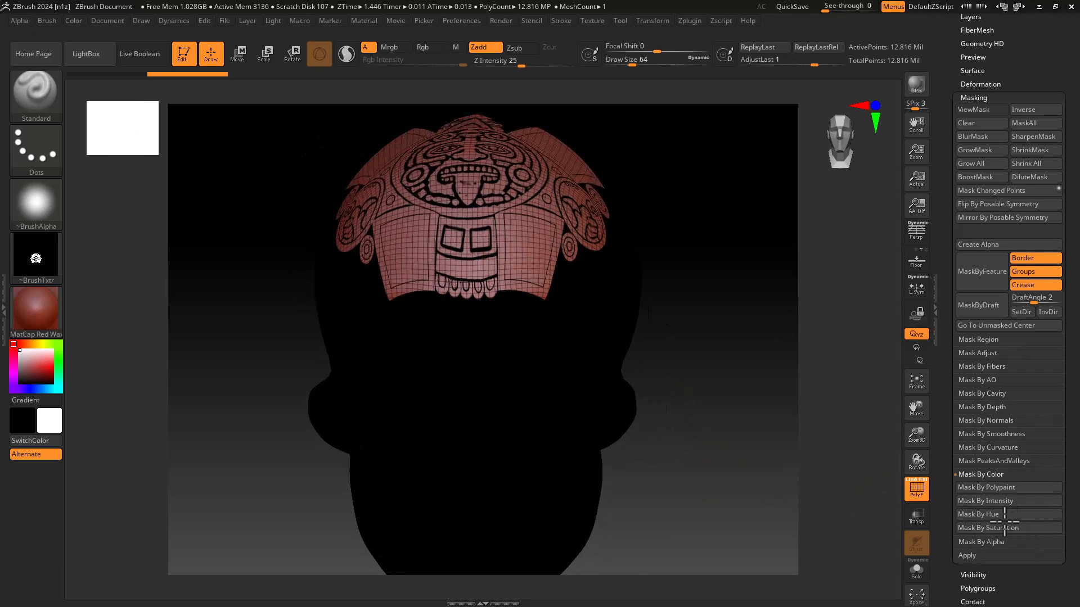
{"action": "left_click", "coordinate": [1000, 499]}
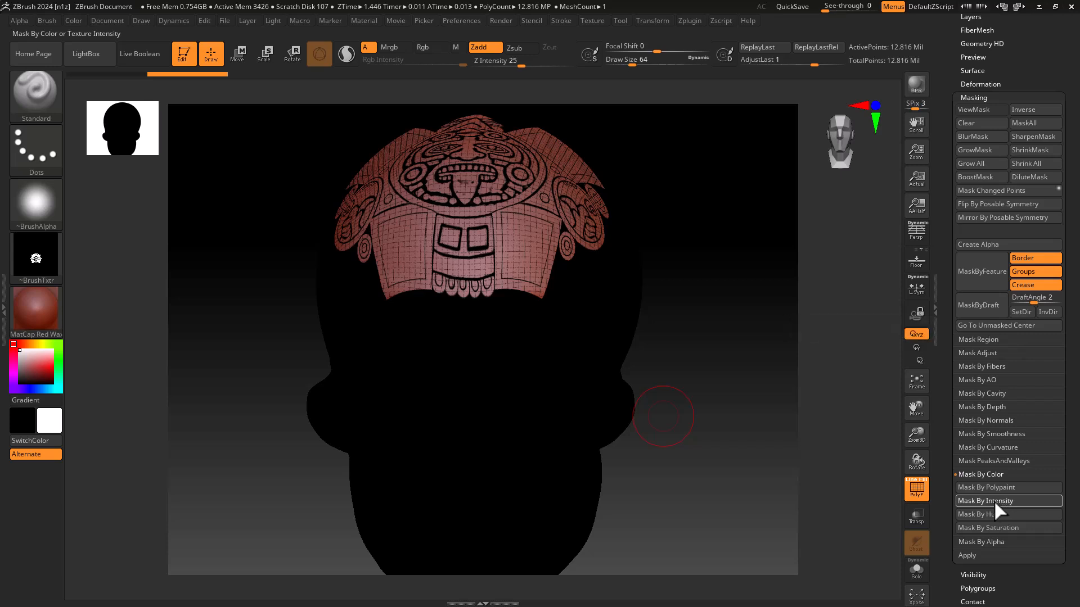
Remove the skull alpha texture from the skull's texture map and hide the polyframe.
{"action": "left_click_drag", "start_coordinate": [945, 498], "coordinate": [945, 382]}
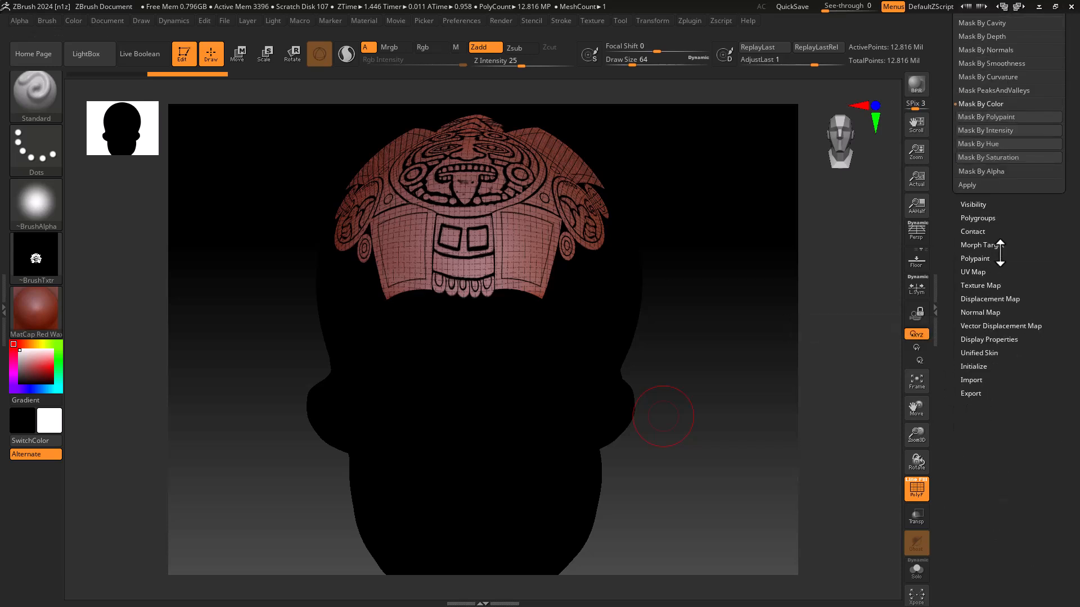
{"action": "left_click", "coordinate": [990, 288]}
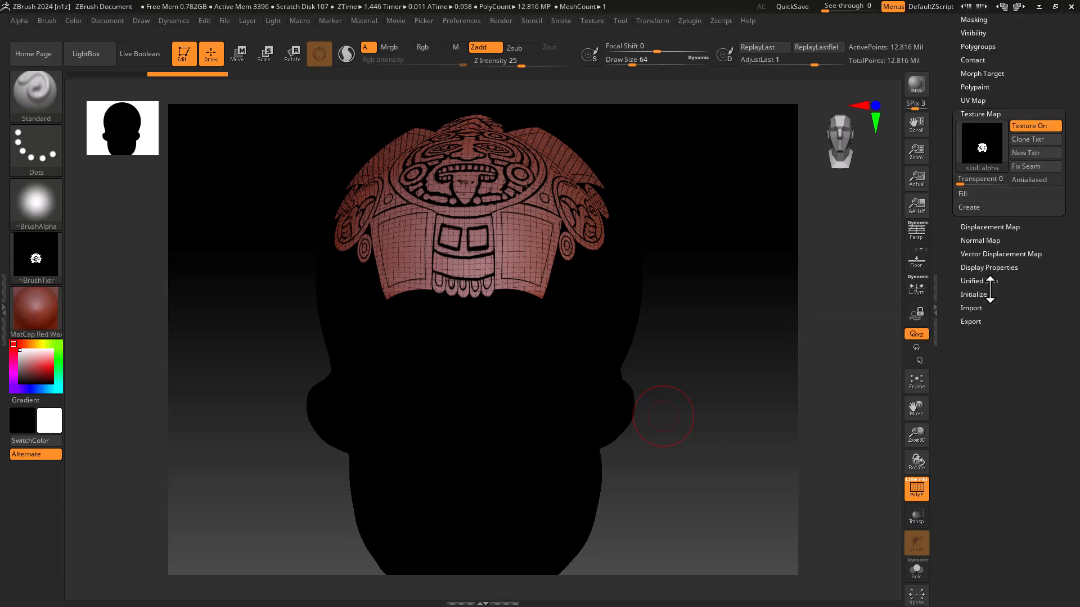
{"action": "left_click", "coordinate": [980, 135]}
{"action": "left_click", "coordinate": [432, 150]}
{"action": "mouse_move", "coordinate": [693, 351]}
{"action": "left_mouse_down"}
{"action": "mouse_move", "coordinate": [767, 375]}
{"action": "mouse_move", "coordinate": [761, 247]}
{"action": "left_mouse_up"}
{"action": "key", "text": "shift+f"}
Apply the Inflate deformation to the unmasked sun pattern so it forms a relief on the skull.
{"action": "left_click_drag", "start_coordinate": [945, 134], "coordinate": [945, 186]}
{"action": "left_click", "coordinate": [980, 102]}
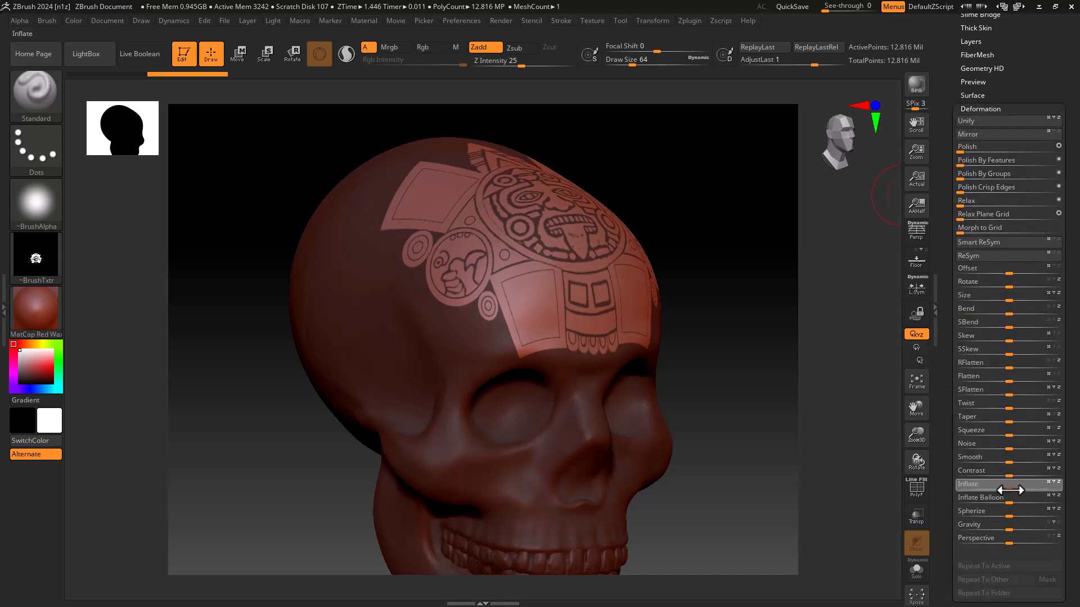
{"action": "left_click_drag", "start_coordinate": [1017, 490], "coordinate": [913, 494]}
{"action": "mouse_move", "coordinate": [743, 439]}
{"action": "left_mouse_down"}
{"action": "mouse_move", "coordinate": [766, 416]}
{"action": "mouse_move", "coordinate": [765, 444]}
{"action": "mouse_move", "coordinate": [749, 443]}
{"action": "mouse_move", "coordinate": [764, 436]}
{"action": "mouse_move", "coordinate": [778, 482]}
{"action": "mouse_move", "coordinate": [773, 440]}
{"action": "mouse_move", "coordinate": [798, 436]}
{"action": "mouse_move", "coordinate": [760, 436]}
{"action": "mouse_move", "coordinate": [755, 415]}
{"action": "mouse_move", "coordinate": [765, 417]}
{"action": "left_mouse_up"}
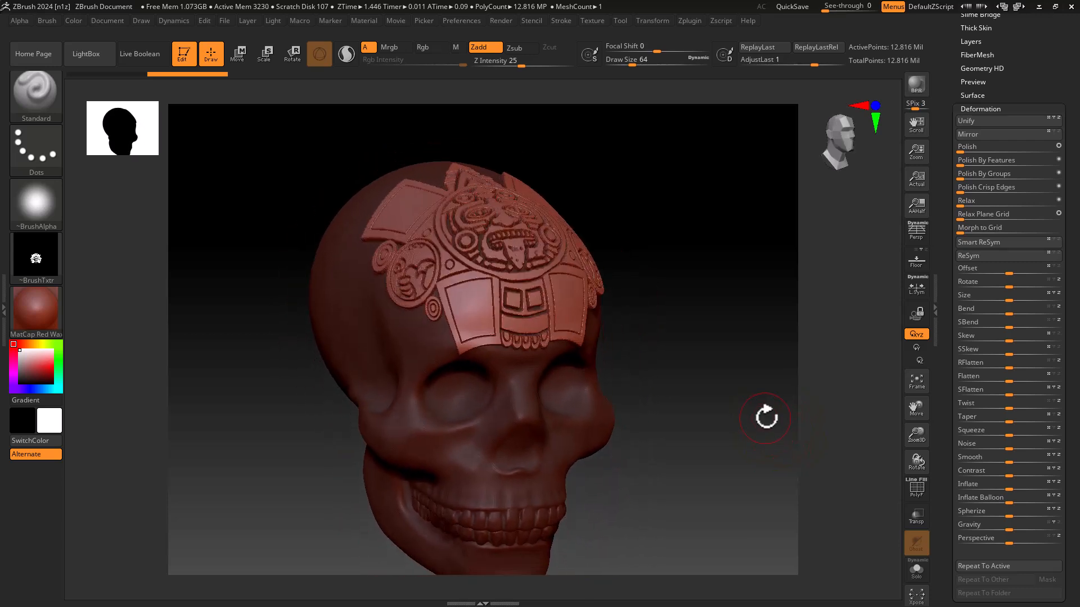
{"action": "key", "text": "super"}
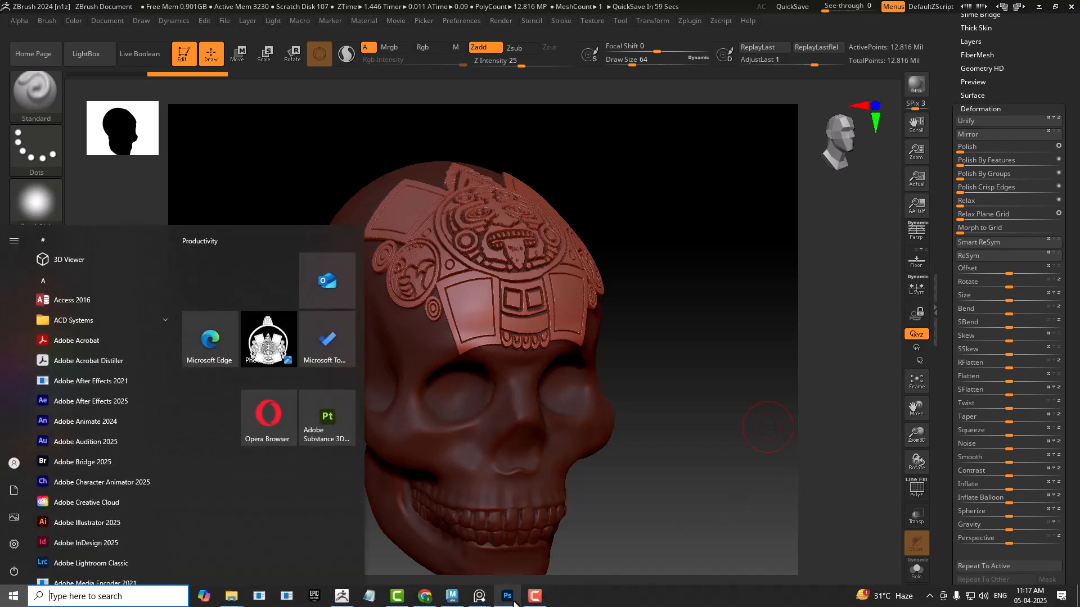
{"action": "left_click", "coordinate": [513, 601]}
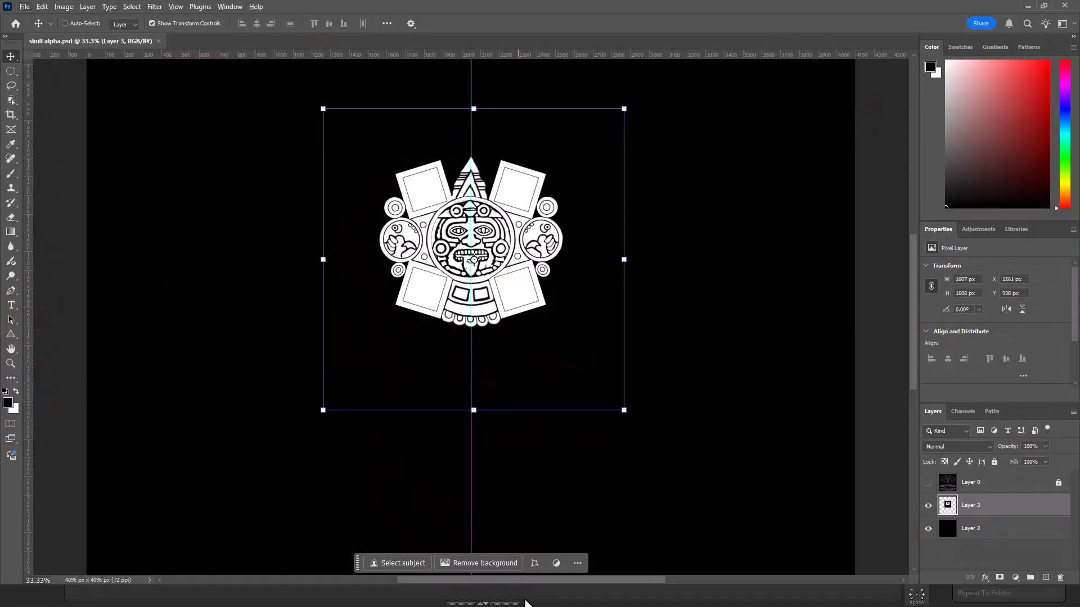
{"action": "key", "text": "alt+Tab"}
{"action": "key", "text": "super"}
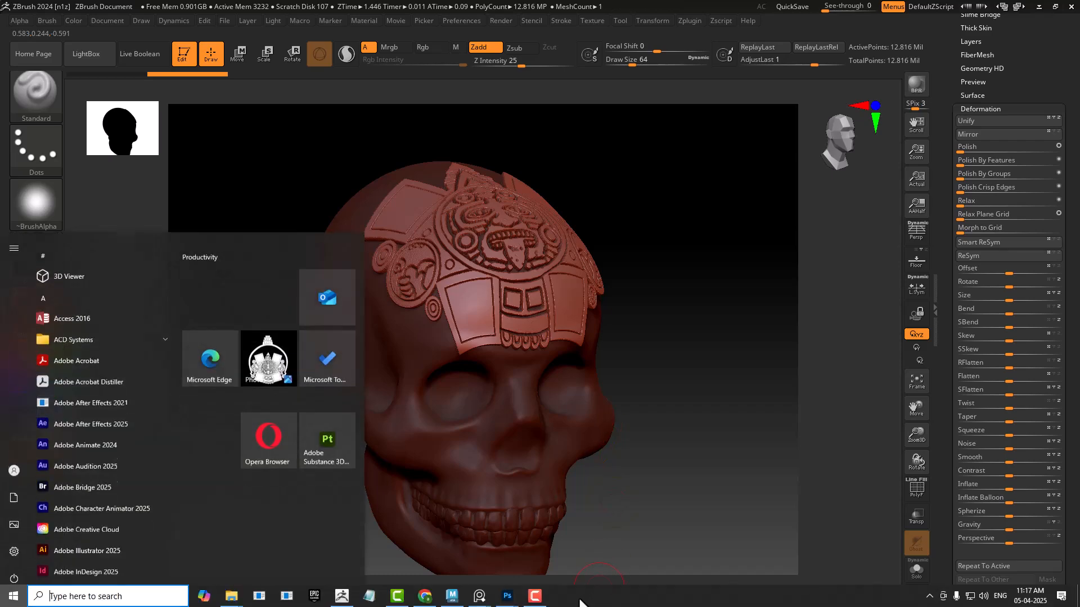